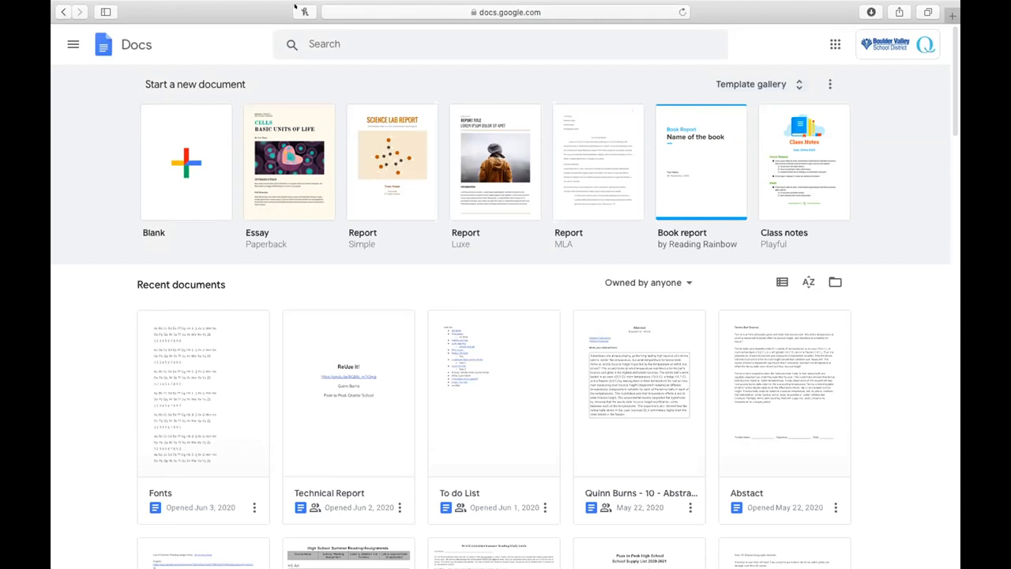
Create a blank document and set its page to portrait orientation with a white page color
{"action": "left_click", "coordinate": [194, 154]}
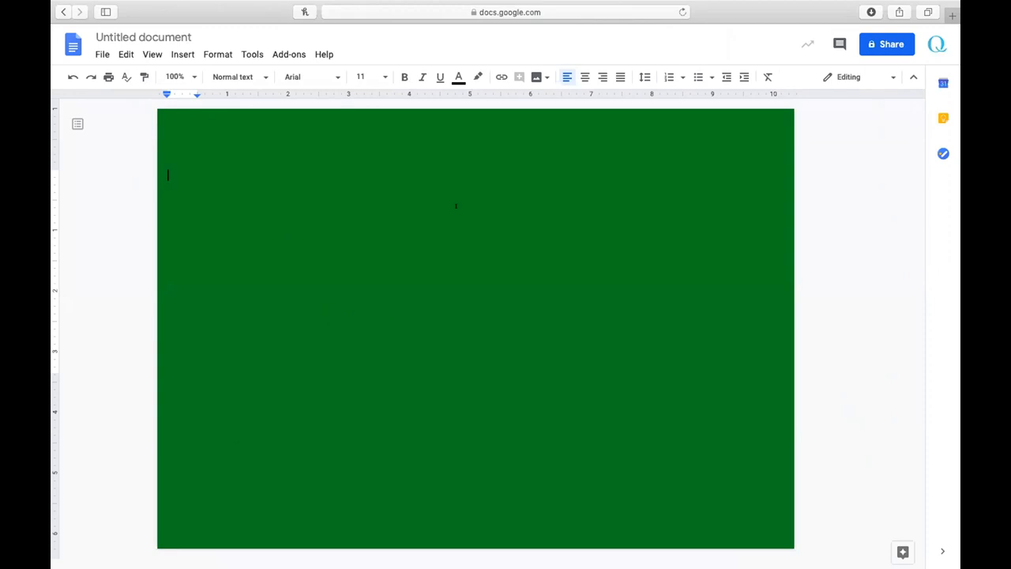
{"action": "left_click", "coordinate": [102, 53]}
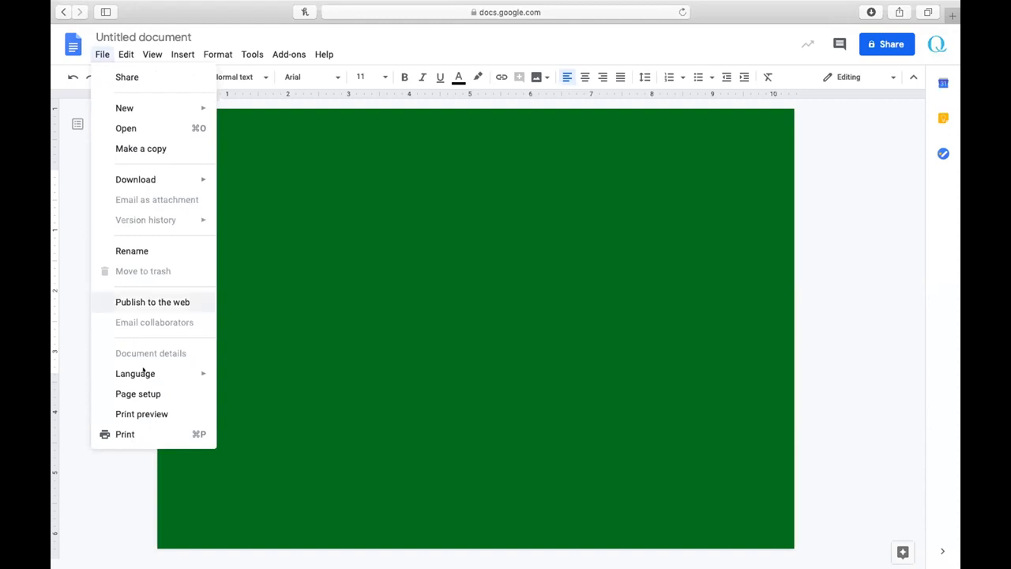
{"action": "left_click", "coordinate": [134, 393]}
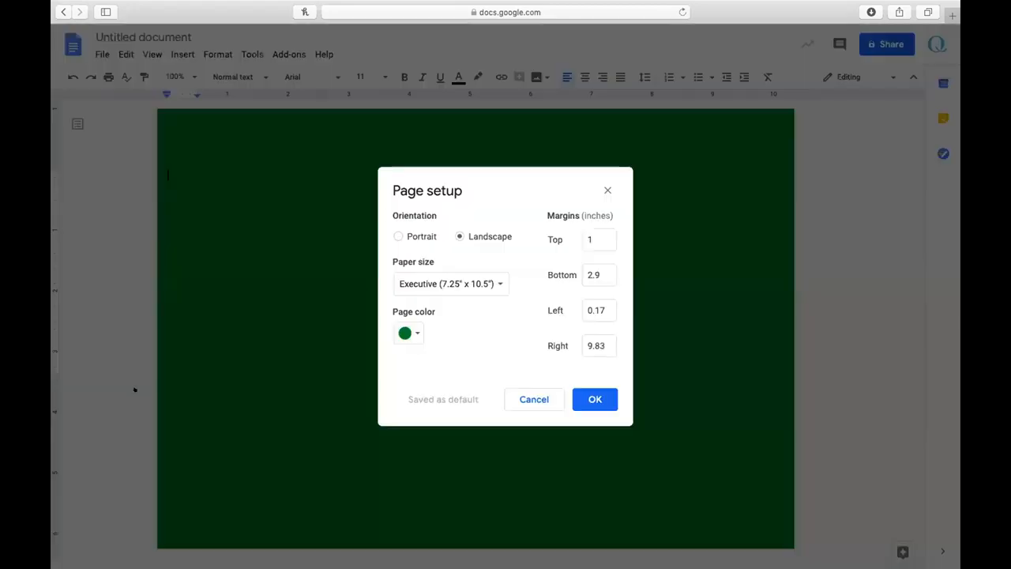
{"action": "left_click", "coordinate": [399, 236]}
{"action": "left_click", "coordinate": [407, 331]}
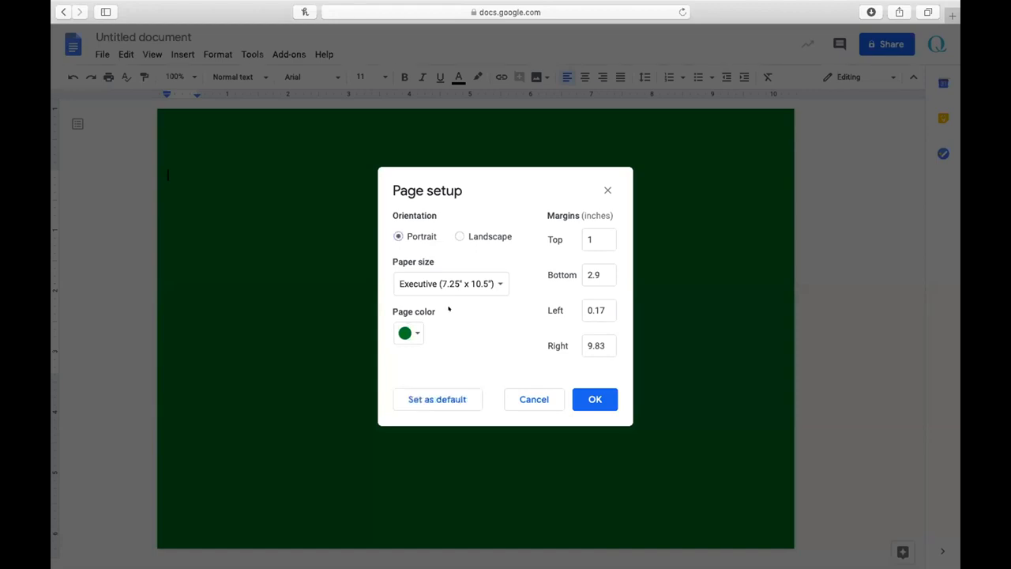
{"action": "left_click", "coordinate": [528, 357]}
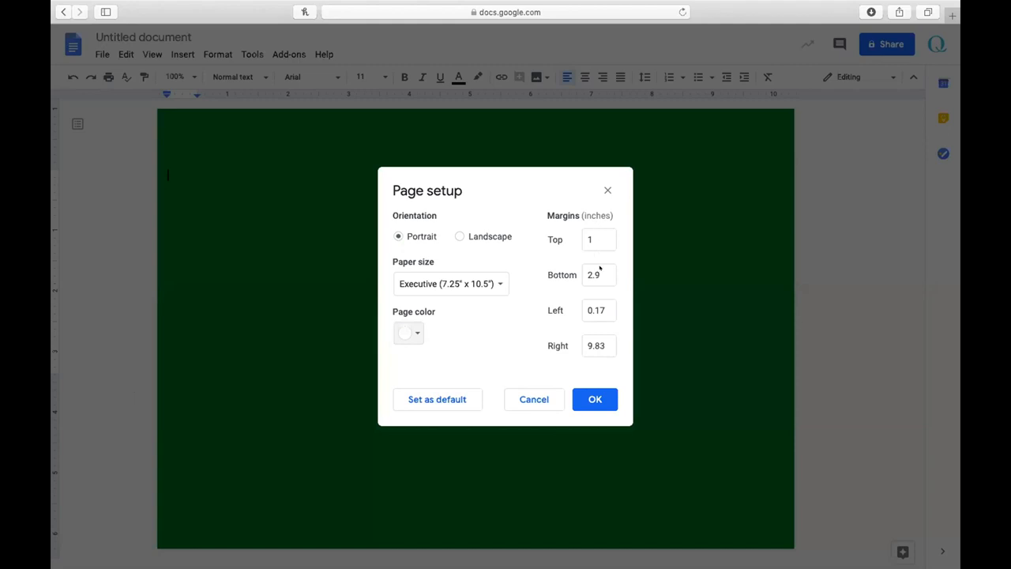
Set the right page margin to 1 inch, save the page setup as default and apply it
{"action": "left_click", "coordinate": [599, 340]}
{"action": "type", "text": "1"}
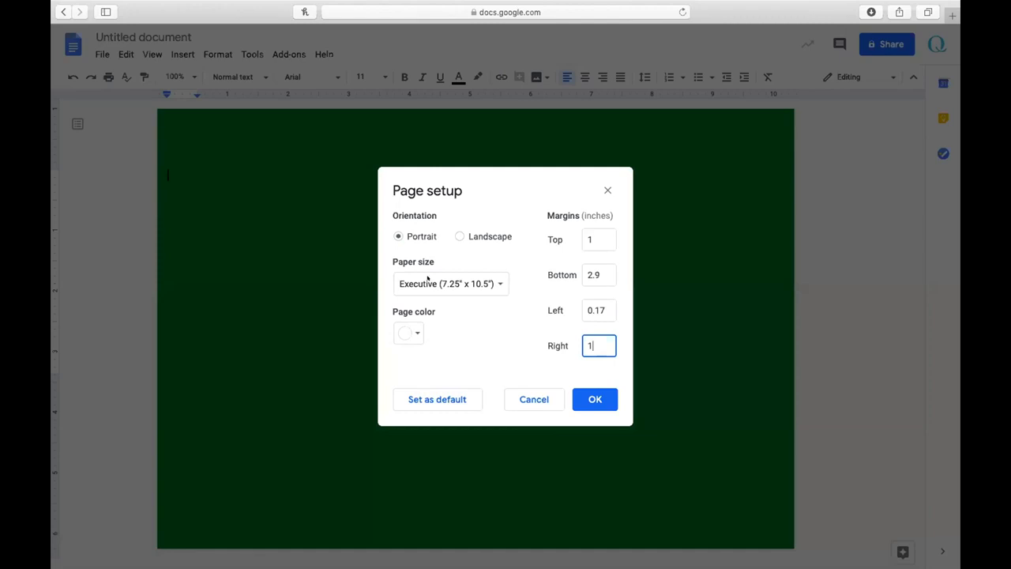
{"action": "left_click", "coordinate": [440, 395]}
{"action": "left_click", "coordinate": [591, 398]}
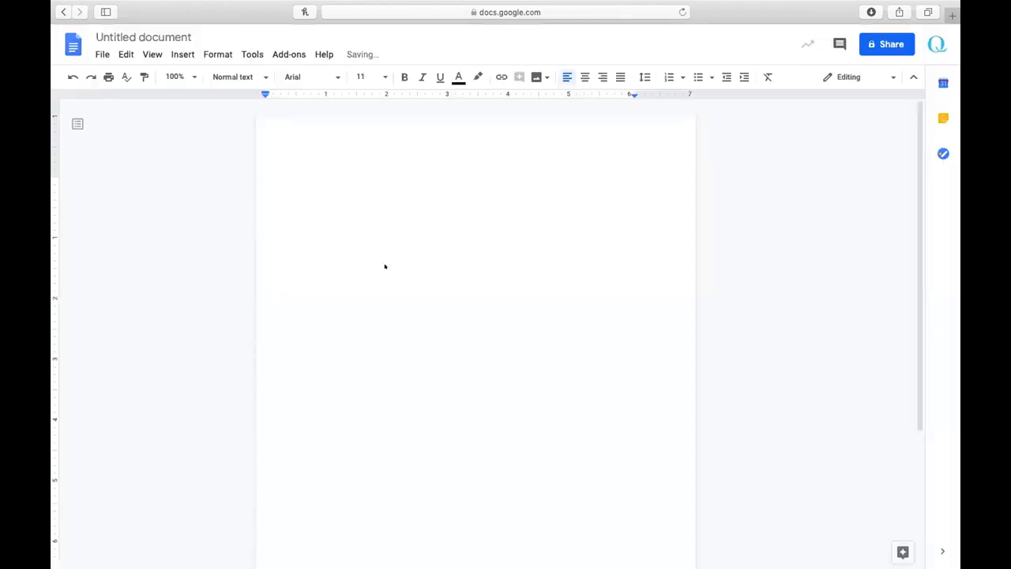
Set the left indent to about 0.5 inch on the ruler
{"action": "left_click_drag", "start_coordinate": [266, 93], "coordinate": [296, 93]}
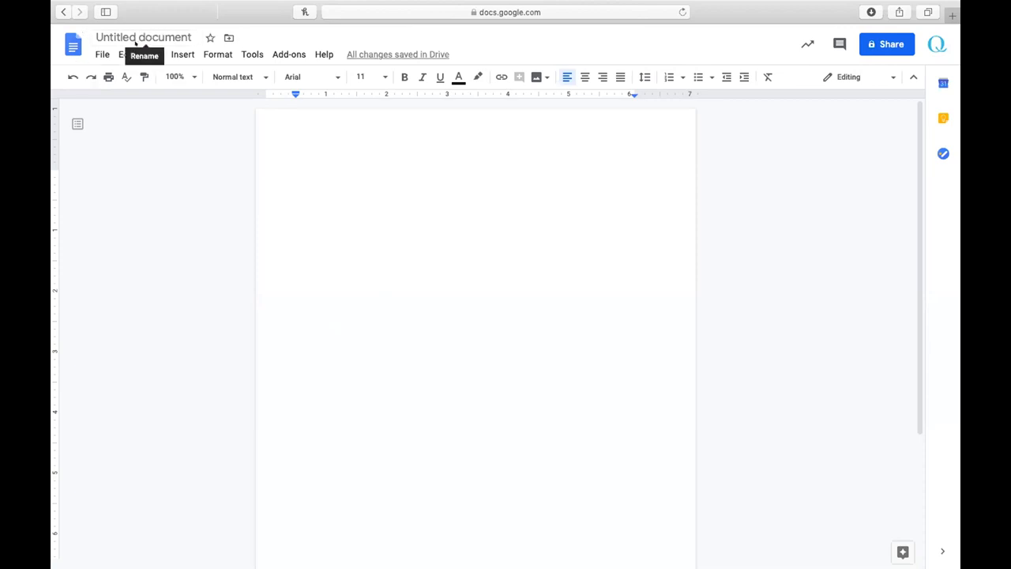
Rename the document as "Cyber Seniors Google Docs"
{"action": "left_click", "coordinate": [194, 41]}
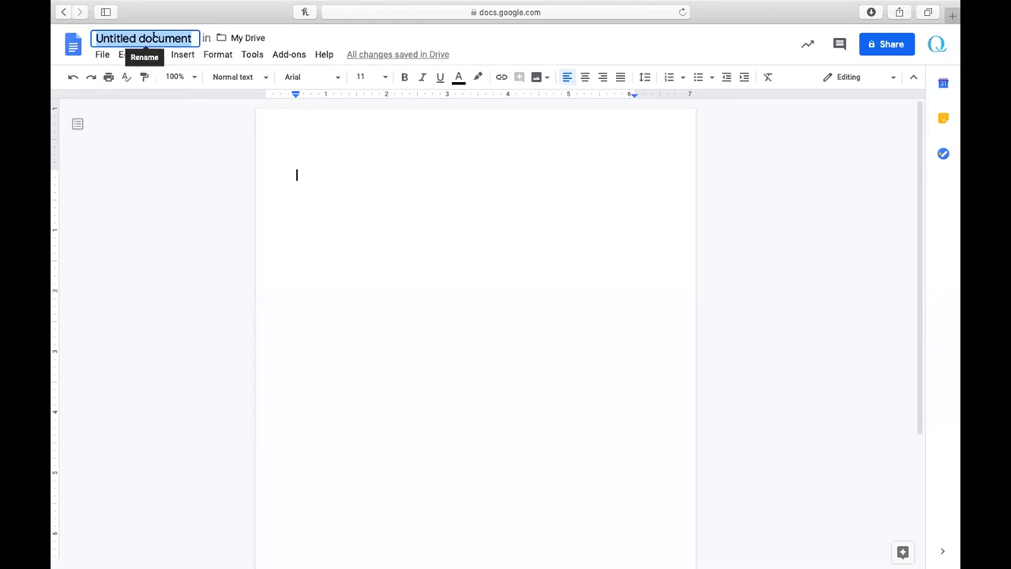
{"action": "type", "text": "Cyber Seniors Google Docw"}
{"action": "key", "text": "BackSpace"}
{"action": "type", "text": "s"}
{"action": "key", "text": "Return"}
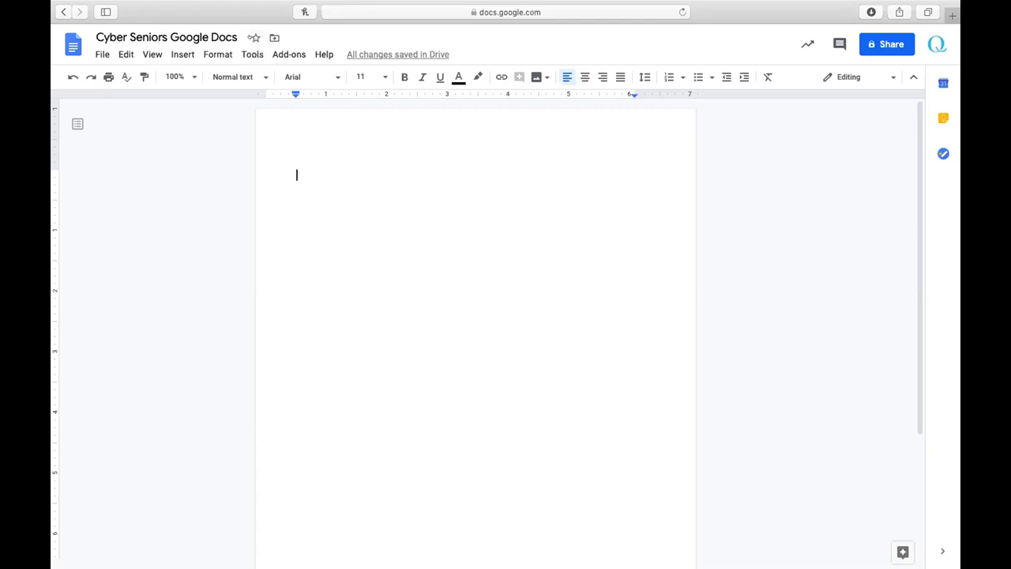
Switch the document's star on and off and view the My Drive folders it can be moved to
{"action": "left_click", "coordinate": [249, 37]}
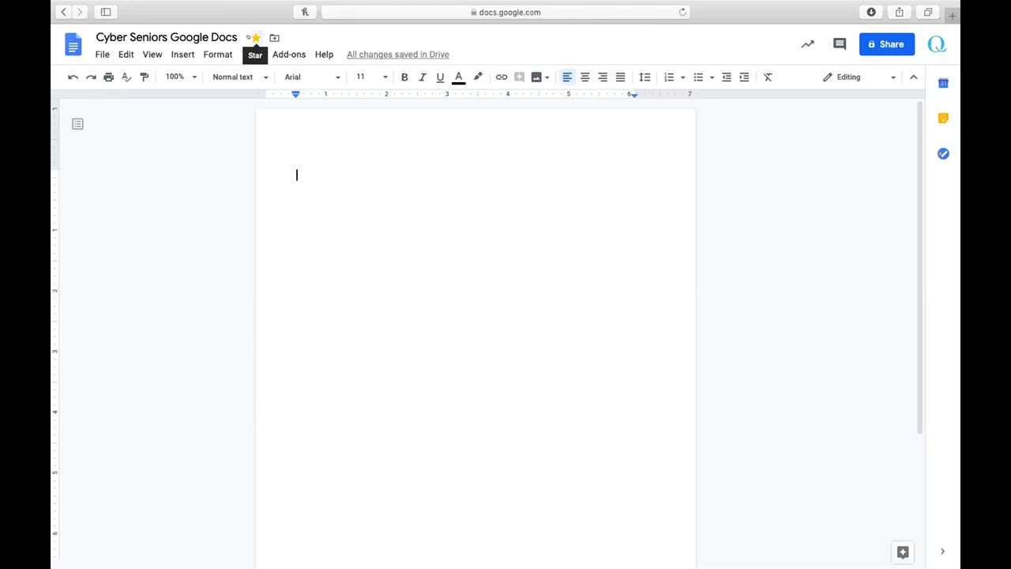
{"action": "left_click", "coordinate": [250, 37]}
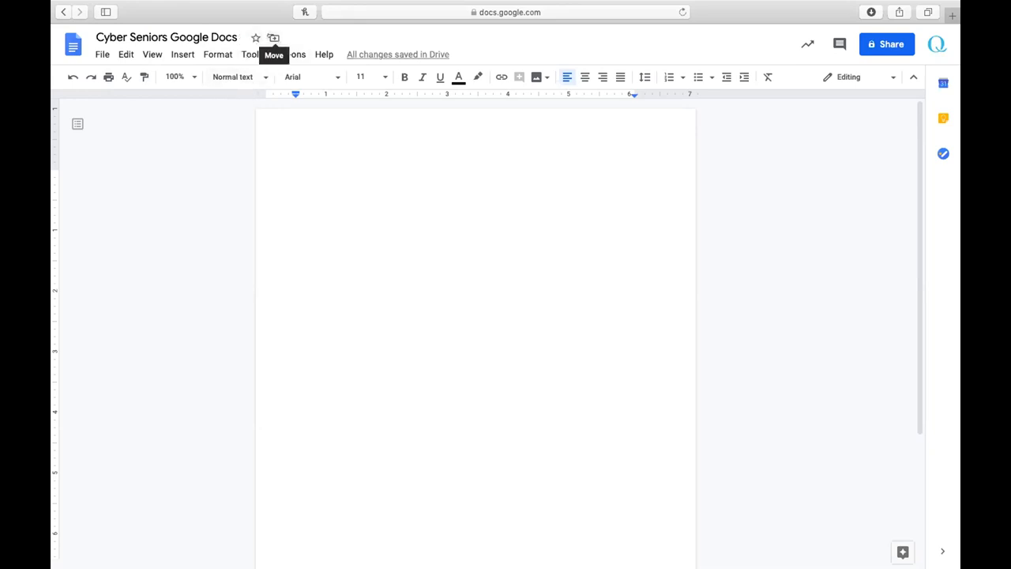
{"action": "left_click", "coordinate": [273, 38]}
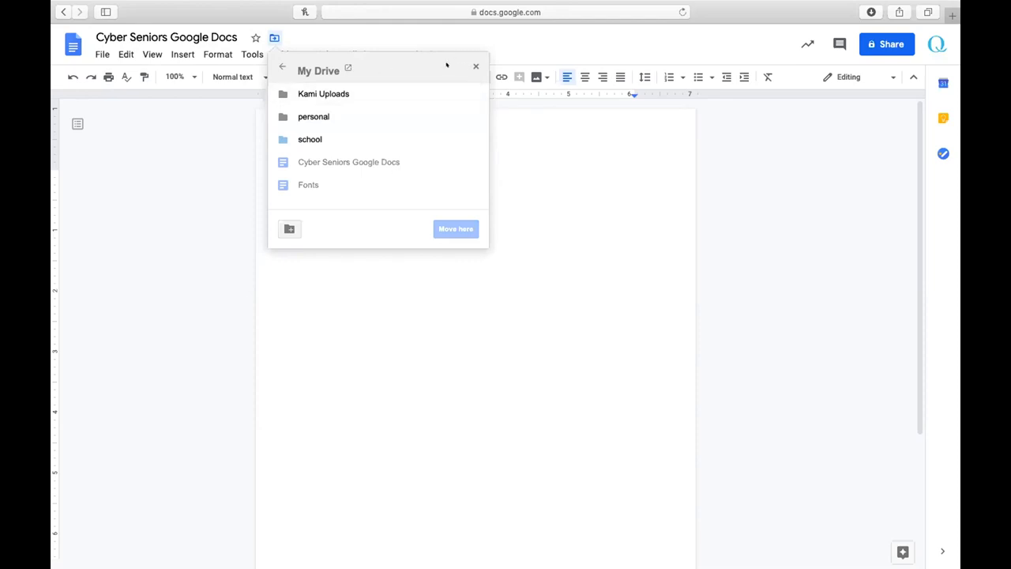
{"action": "left_click", "coordinate": [473, 67]}
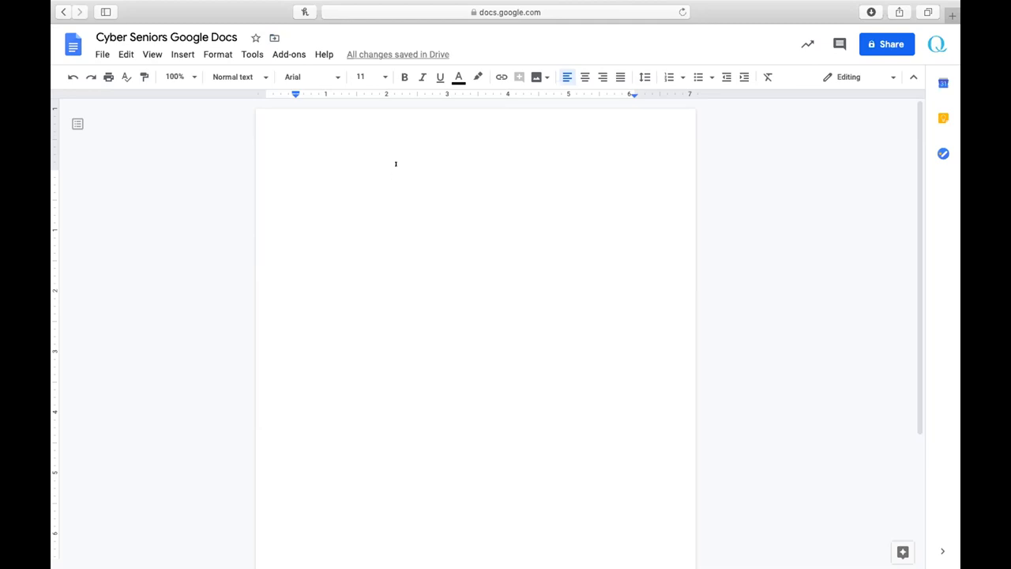
Copy the document's name and paste it as the first line of the page
{"action": "left_click", "coordinate": [143, 37]}
{"action": "key", "text": "super+c"}
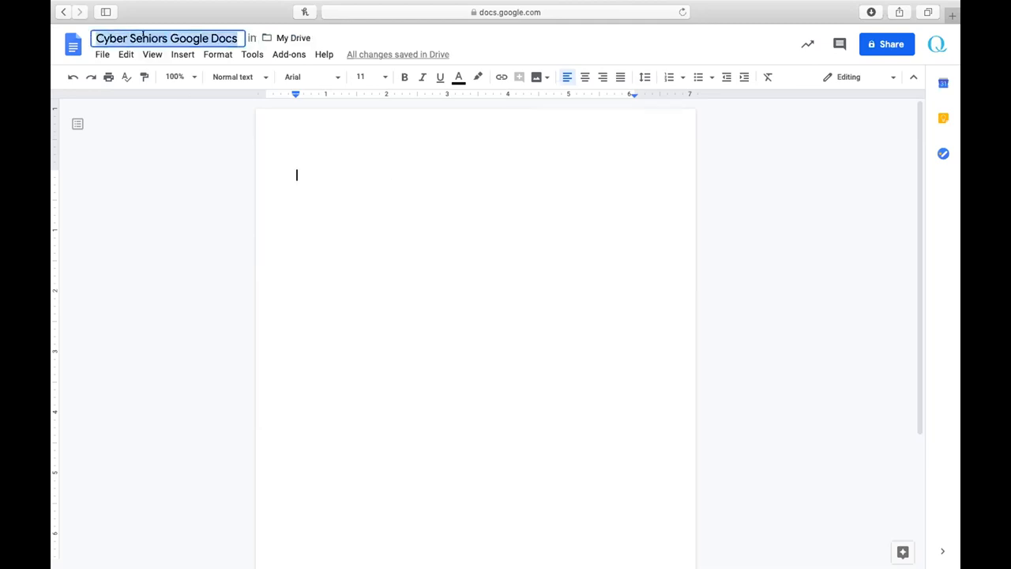
{"action": "left_click", "coordinate": [365, 174]}
{"action": "key", "text": "super+v"}
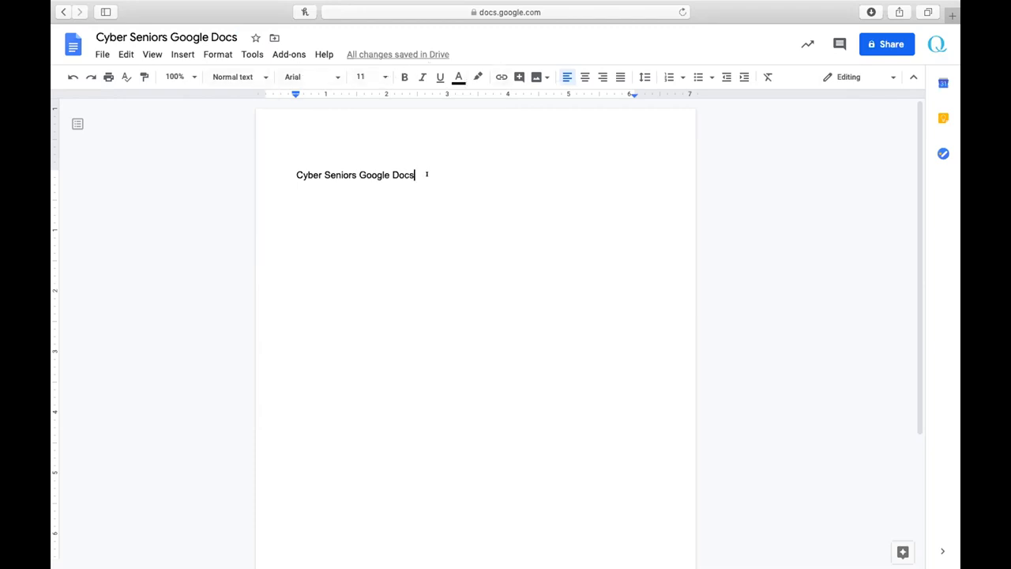
{"action": "left_click_drag", "start_coordinate": [426, 175], "coordinate": [289, 173]}
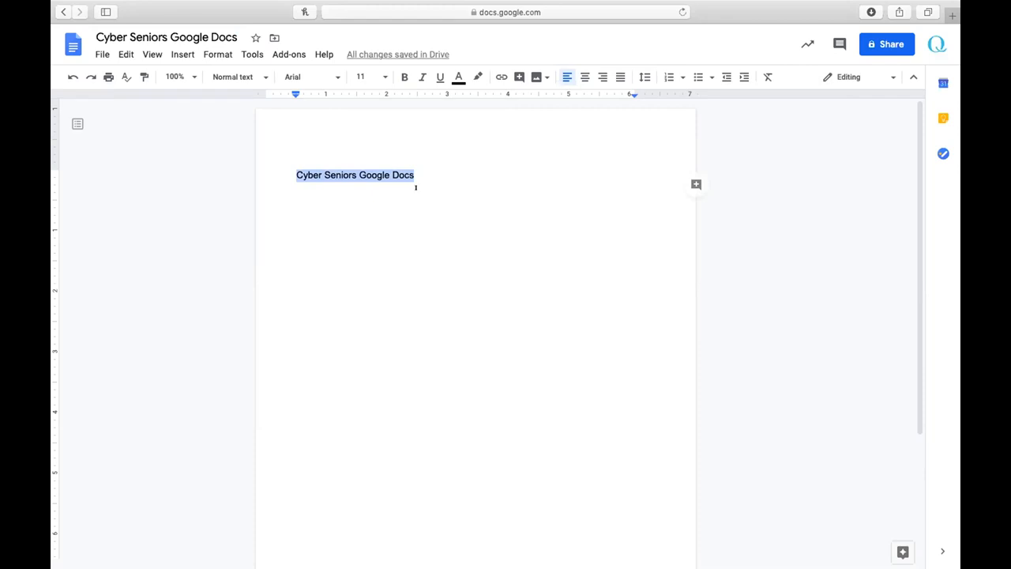
{"action": "left_click", "coordinate": [496, 155]}
{"action": "left_click_drag", "start_coordinate": [286, 167], "coordinate": [477, 174]}
Add the word "hello" in bold on a new line below the pasted title
{"action": "left_click", "coordinate": [478, 173]}
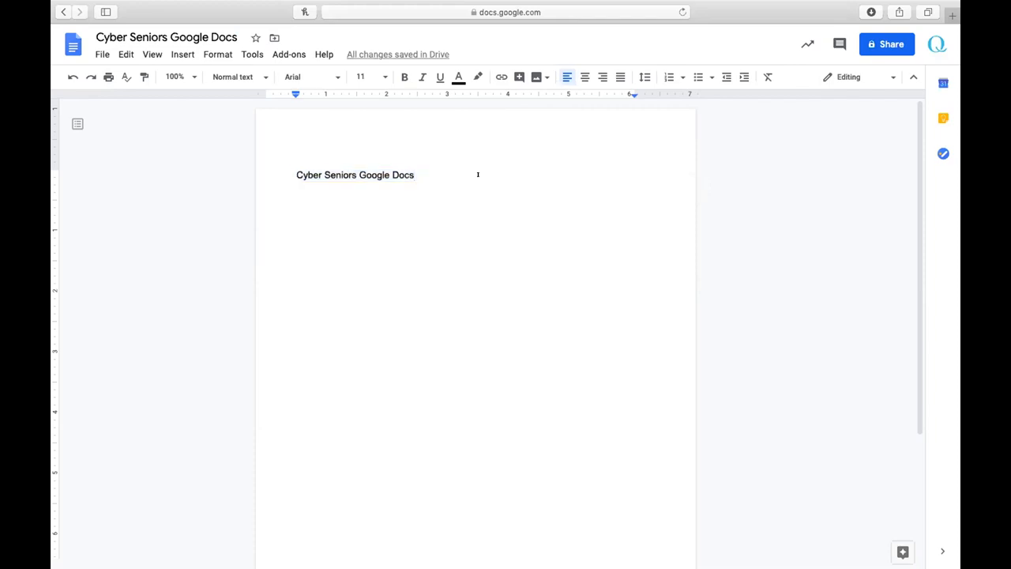
{"action": "key", "text": "Return"}
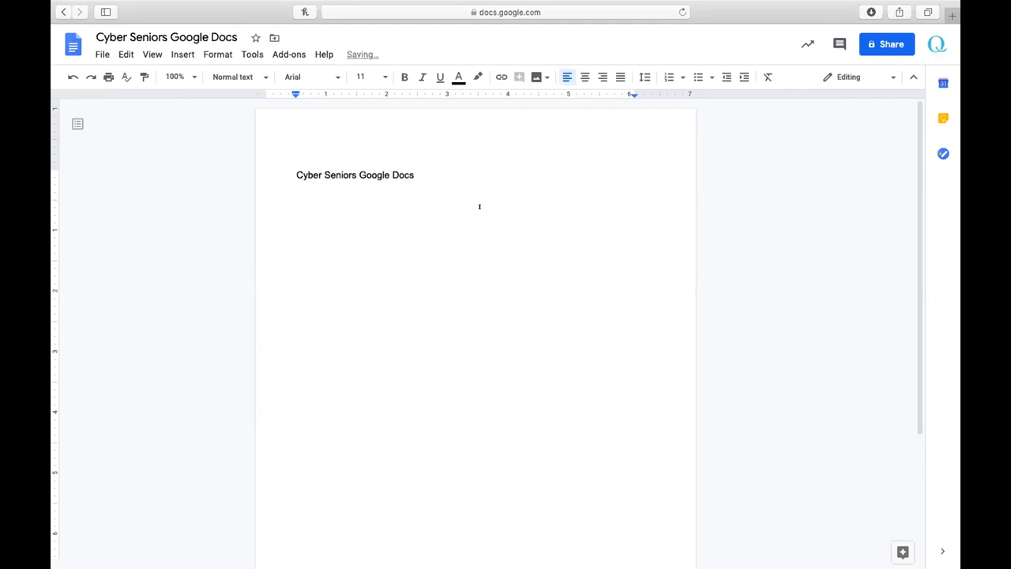
{"action": "key", "text": "super+b"}
{"action": "type", "text": "hellpp"}
{"action": "key", "text": "BackSpace"}
{"action": "key", "text": "BackSpace"}
{"action": "type", "text": "o"}
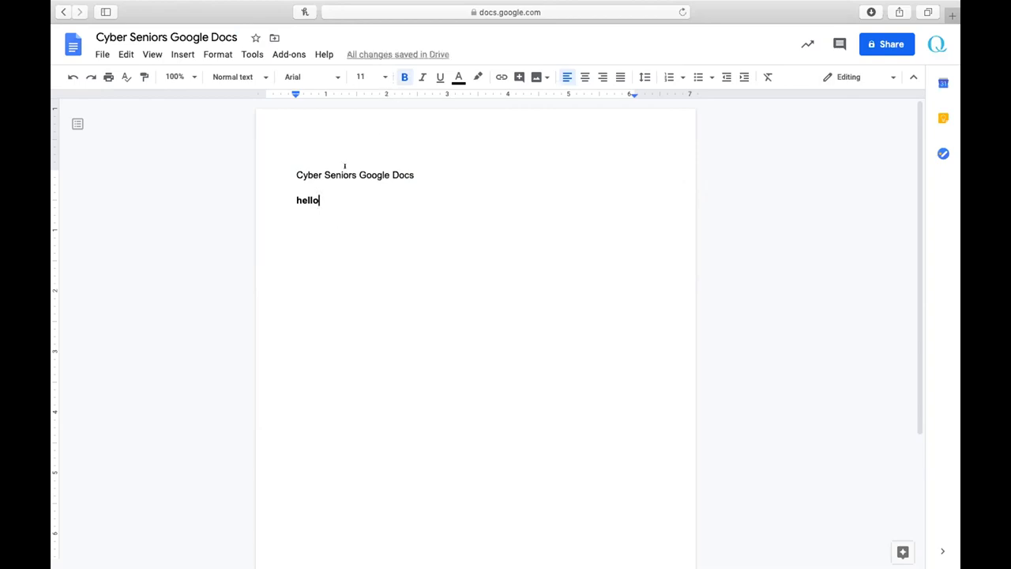
Delete the bold word "hello" from the second line
{"action": "double_click", "coordinate": [294, 197]}
{"action": "key", "text": "BackSpace"}
{"action": "key", "text": "BackSpace"}
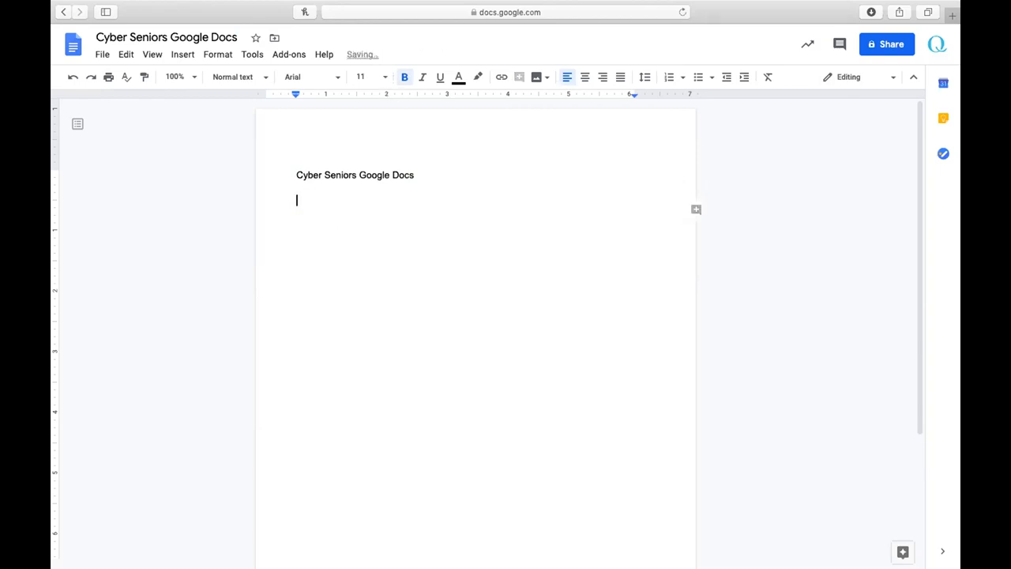
Change the font of the whole title line "Cyber Seniors Google Docs" to Karla, adding it from the additional fonts catalog
{"action": "left_click", "coordinate": [296, 175]}
{"action": "left_click_drag", "start_coordinate": [297, 175], "coordinate": [408, 168]}
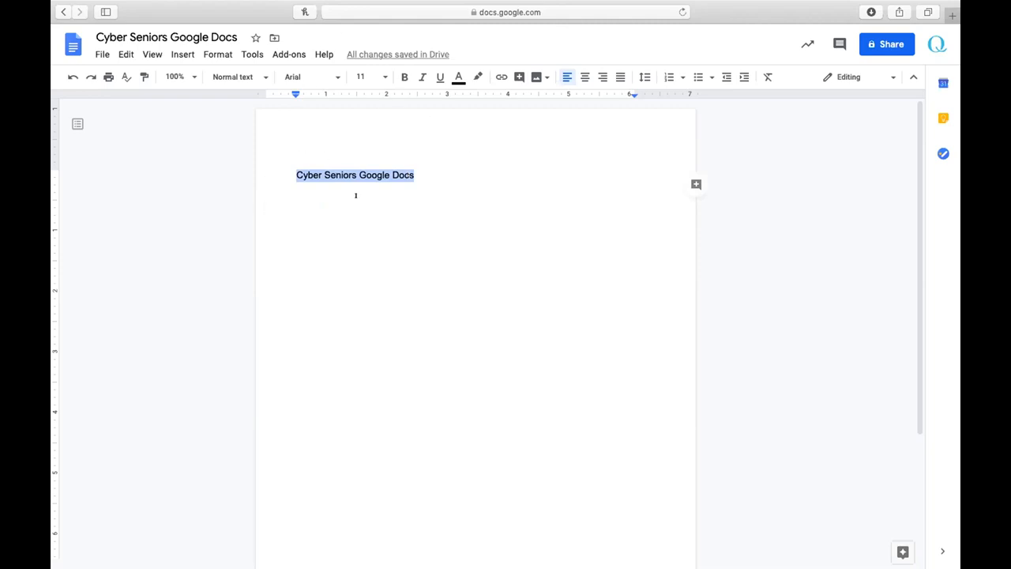
{"action": "left_click", "coordinate": [324, 75]}
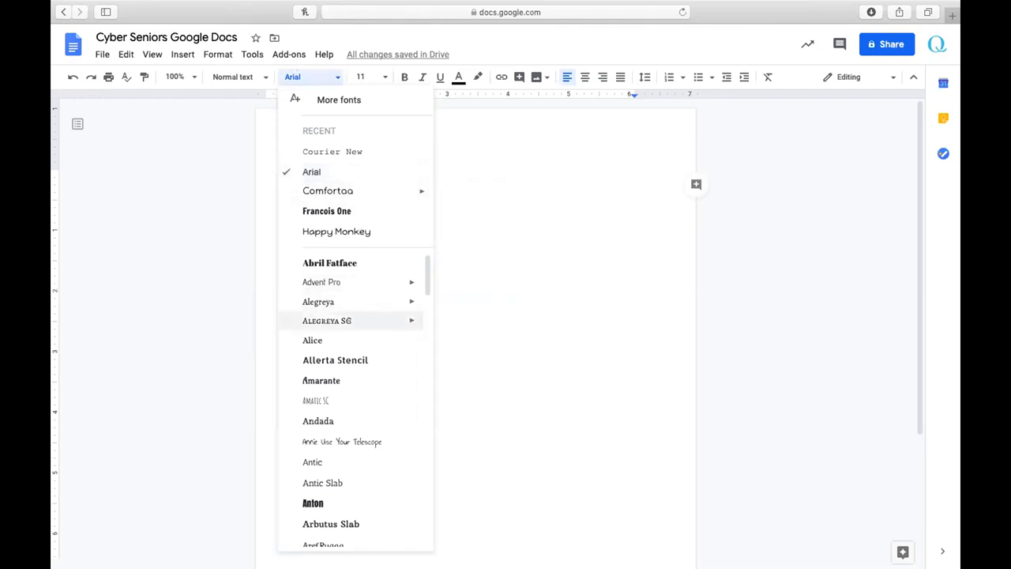
{"action": "scroll", "coordinate": [348, 317], "scroll_direction": "down", "scroll_amount": 10}
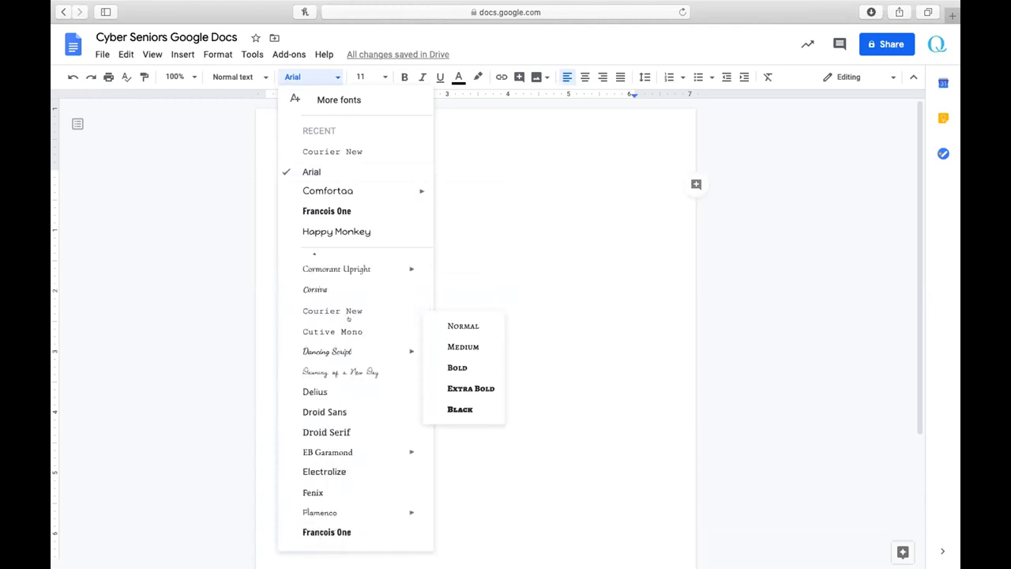
{"action": "scroll", "coordinate": [348, 318], "scroll_direction": "down", "scroll_amount": 15}
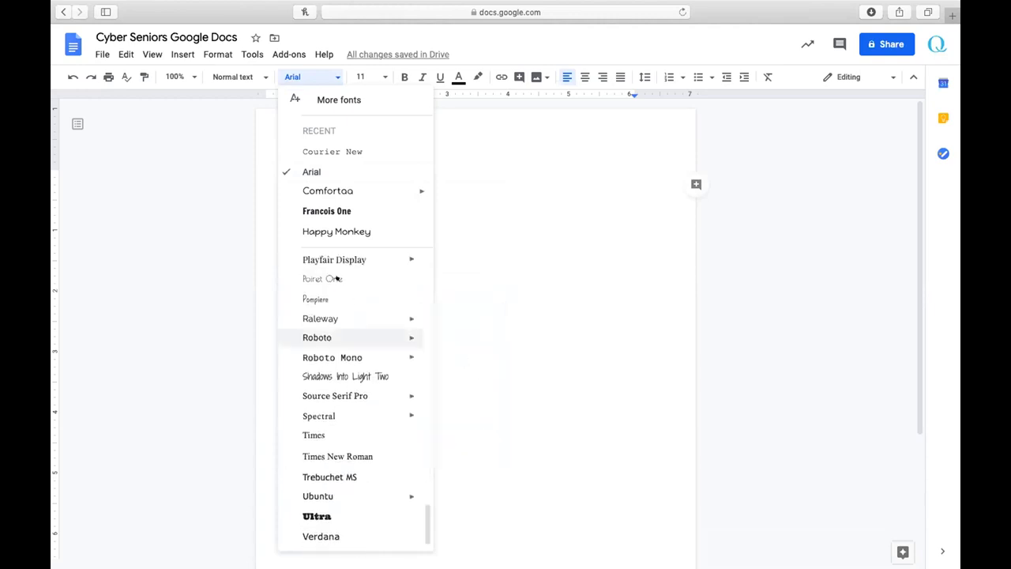
{"action": "scroll", "coordinate": [318, 363], "scroll_direction": "up", "scroll_amount": 20}
{"action": "scroll", "coordinate": [319, 370], "scroll_direction": "up", "scroll_amount": 6}
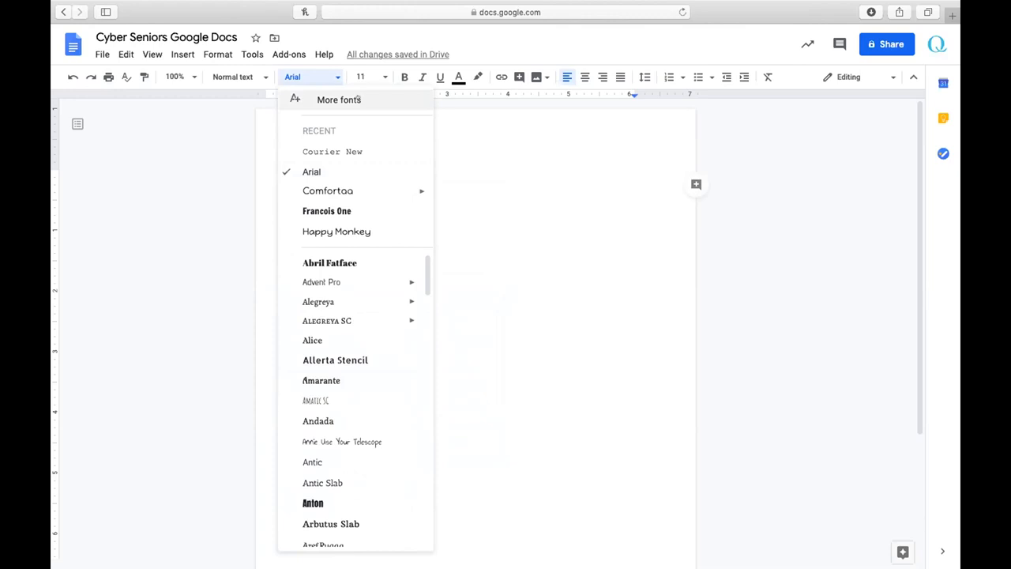
{"action": "left_click", "coordinate": [339, 99]}
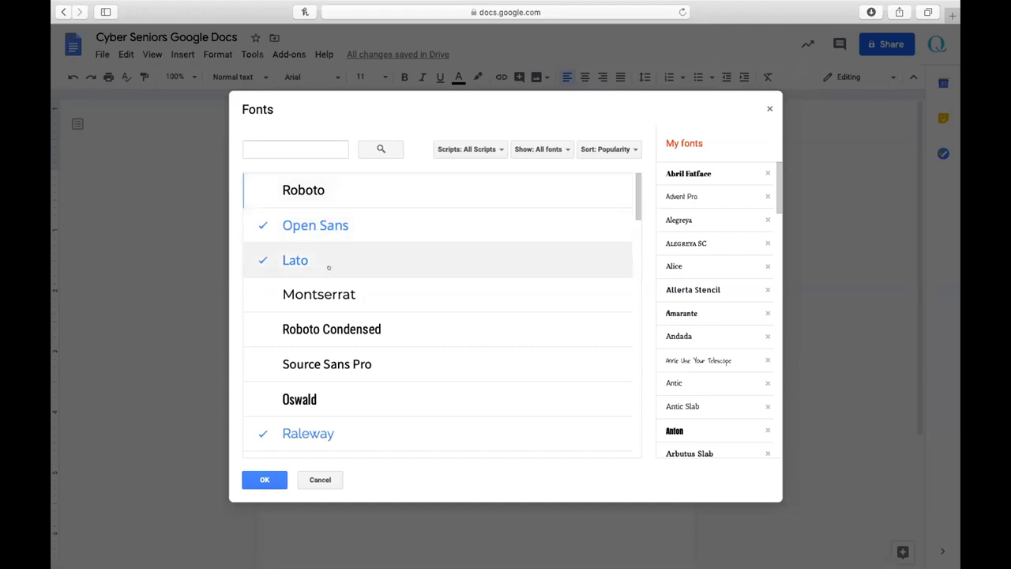
{"action": "scroll", "coordinate": [330, 260], "scroll_direction": "down", "scroll_amount": 2}
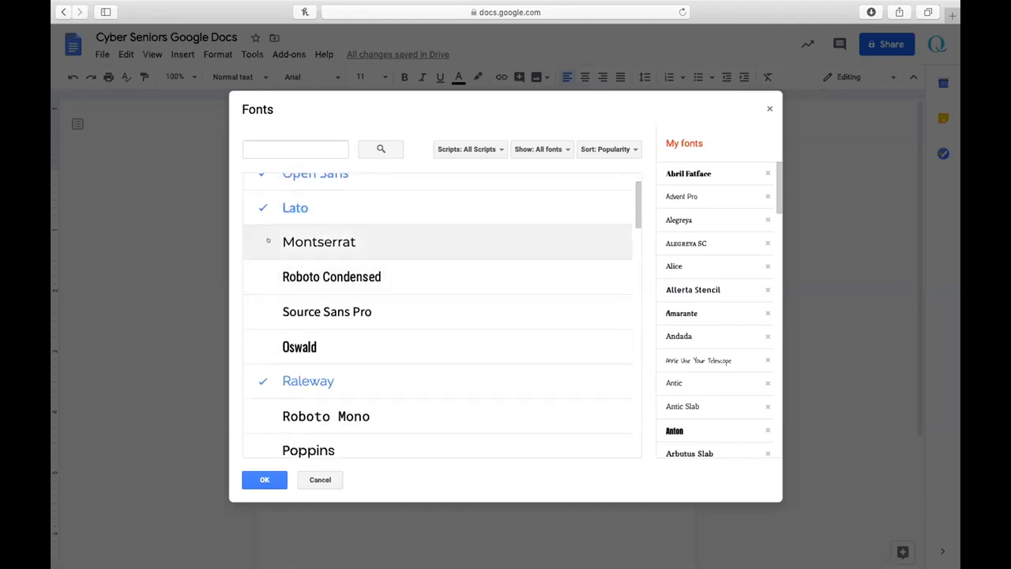
{"action": "scroll", "coordinate": [368, 245], "scroll_direction": "down", "scroll_amount": 4}
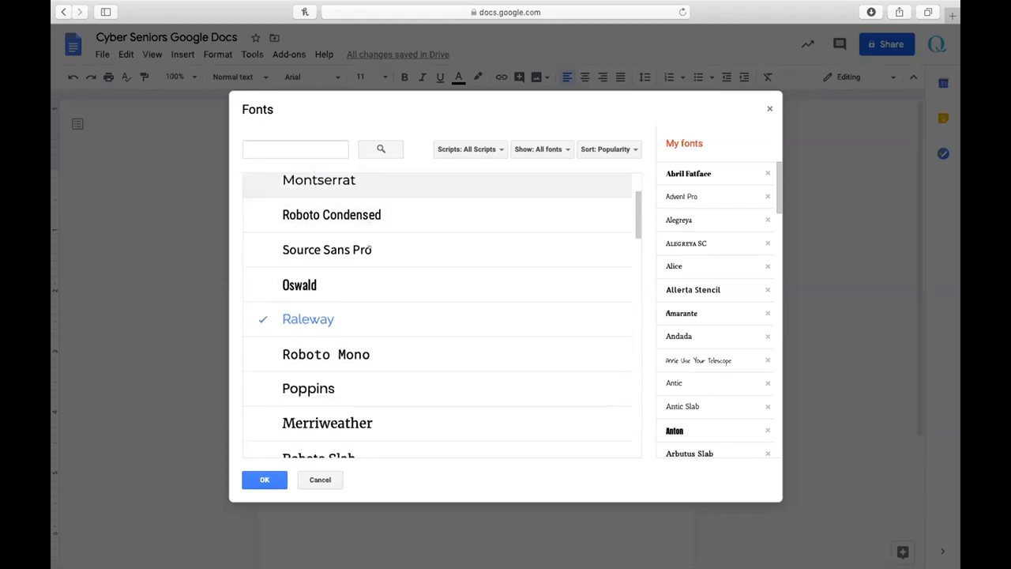
{"action": "scroll", "coordinate": [370, 228], "scroll_direction": "down", "scroll_amount": 15}
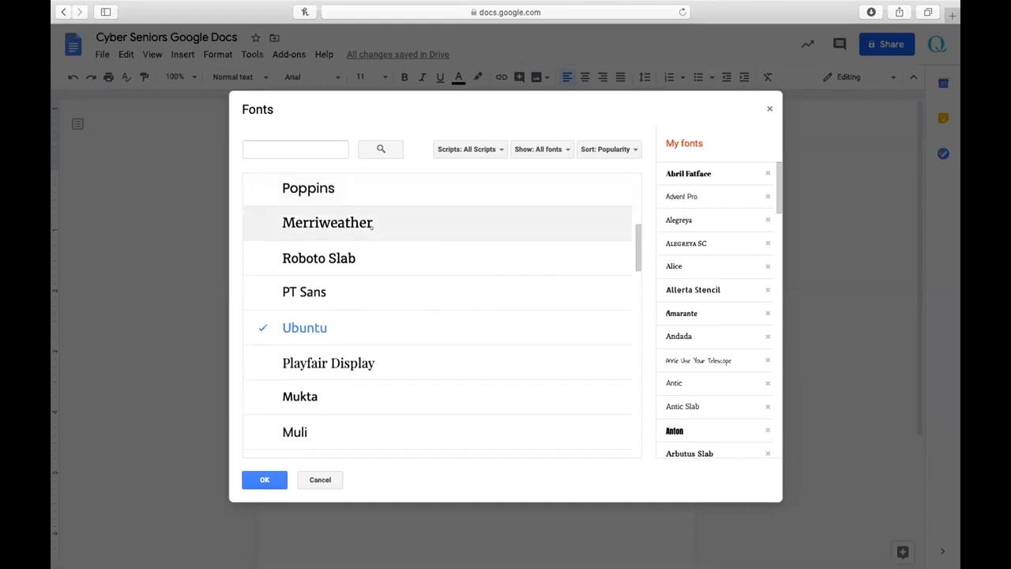
{"action": "scroll", "coordinate": [381, 348], "scroll_direction": "down", "scroll_amount": 10}
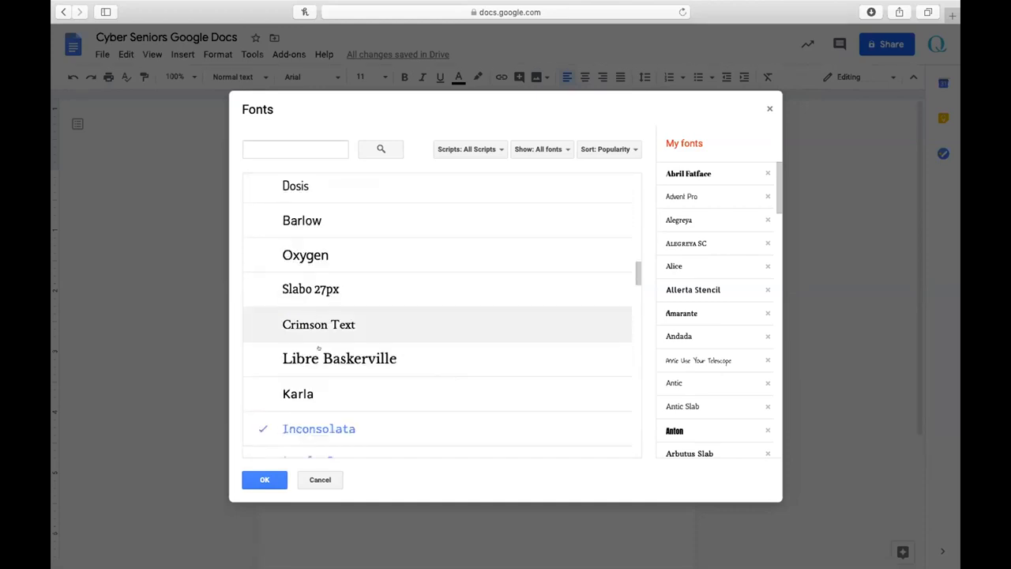
{"action": "left_click", "coordinate": [308, 384]}
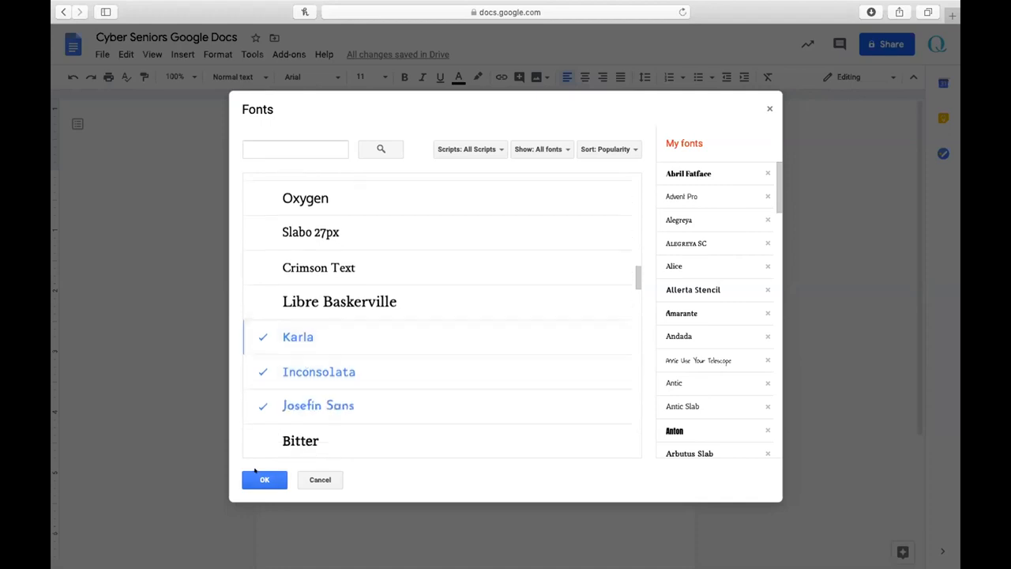
{"action": "left_click", "coordinate": [266, 479]}
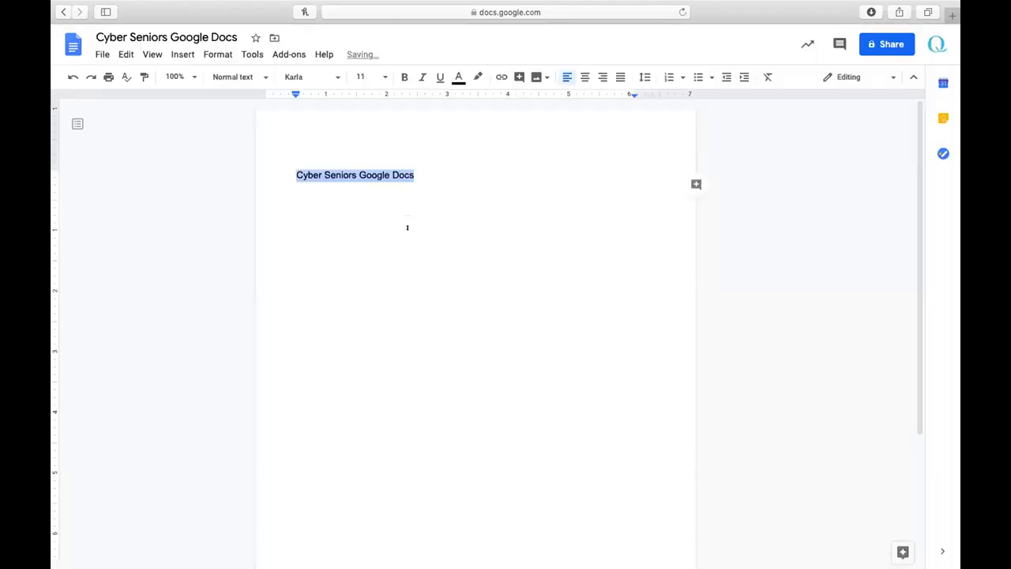
{"action": "left_click", "coordinate": [416, 172]}
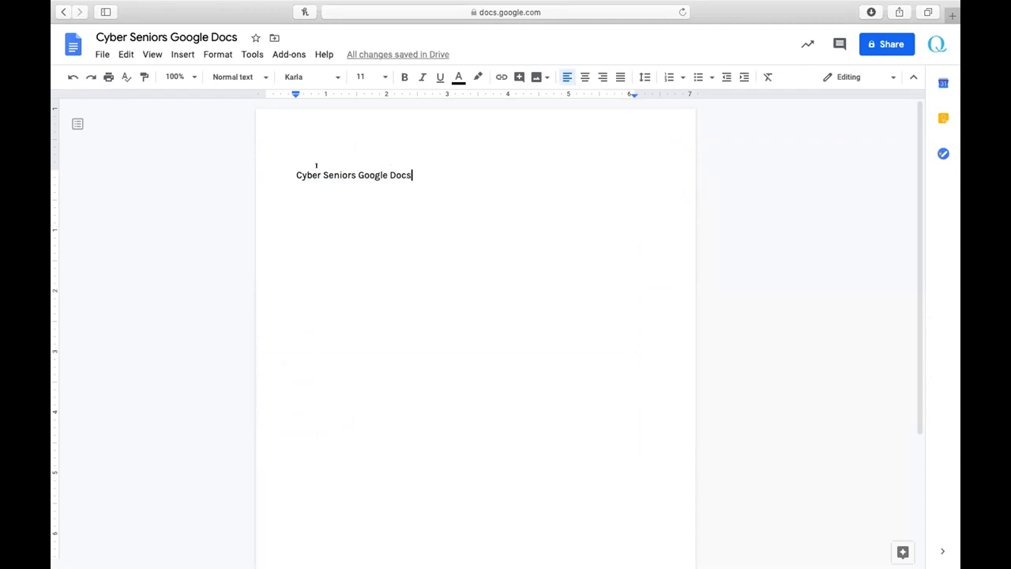
{"action": "left_click_drag", "start_coordinate": [293, 168], "coordinate": [348, 168]}
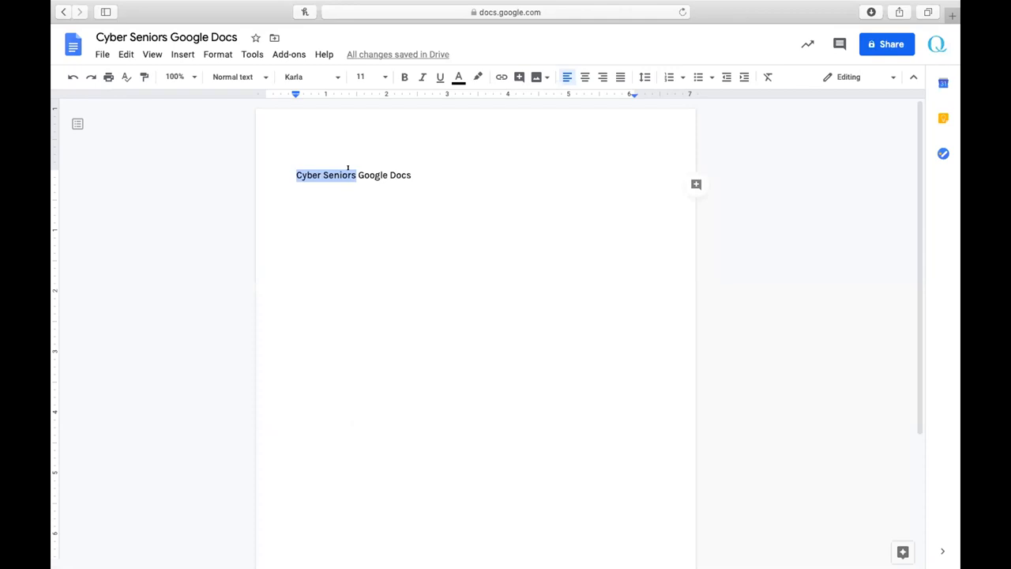
{"action": "left_click", "coordinate": [476, 77]}
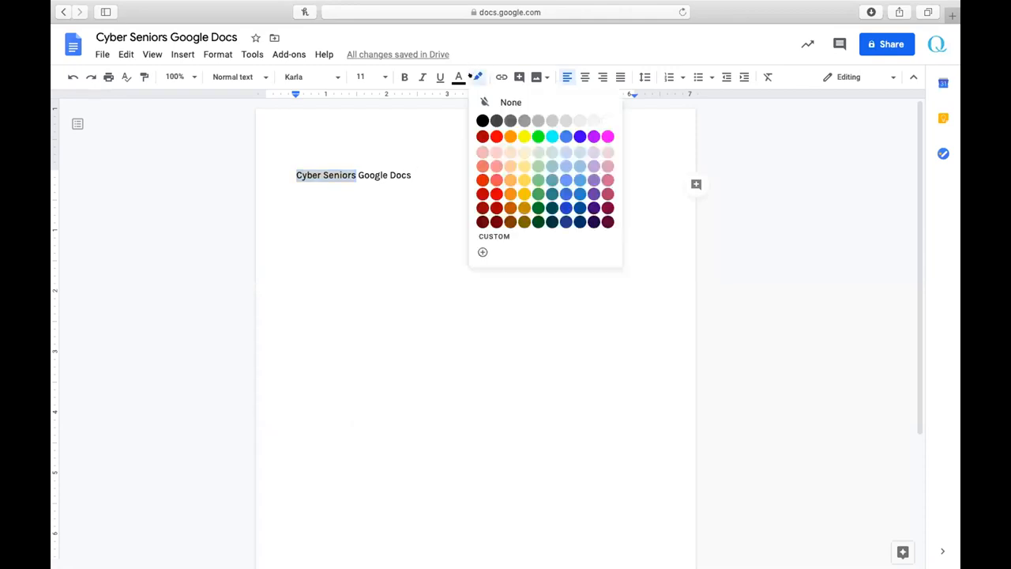
{"action": "left_click", "coordinate": [425, 144]}
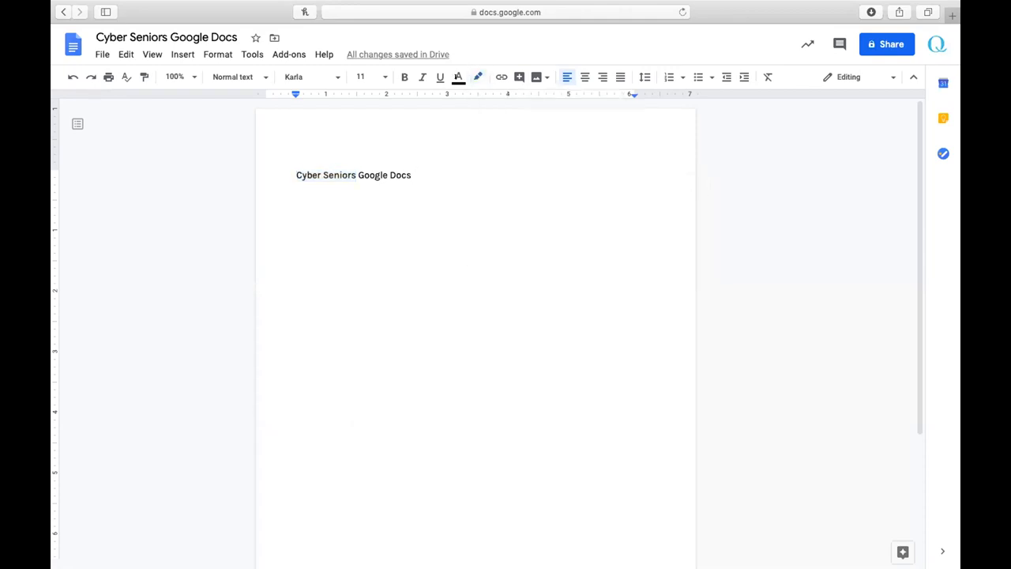
Change the text color of the words "Cyber Seniors" in the title line to blue
{"action": "left_click", "coordinate": [293, 168]}
{"action": "left_click_drag", "start_coordinate": [293, 168], "coordinate": [348, 175]}
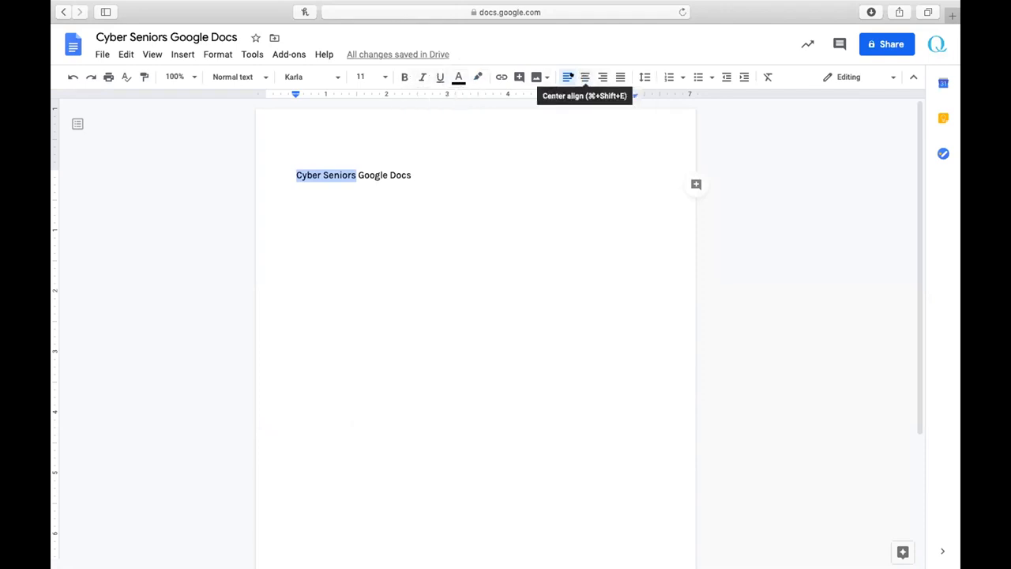
{"action": "left_click", "coordinate": [454, 76]}
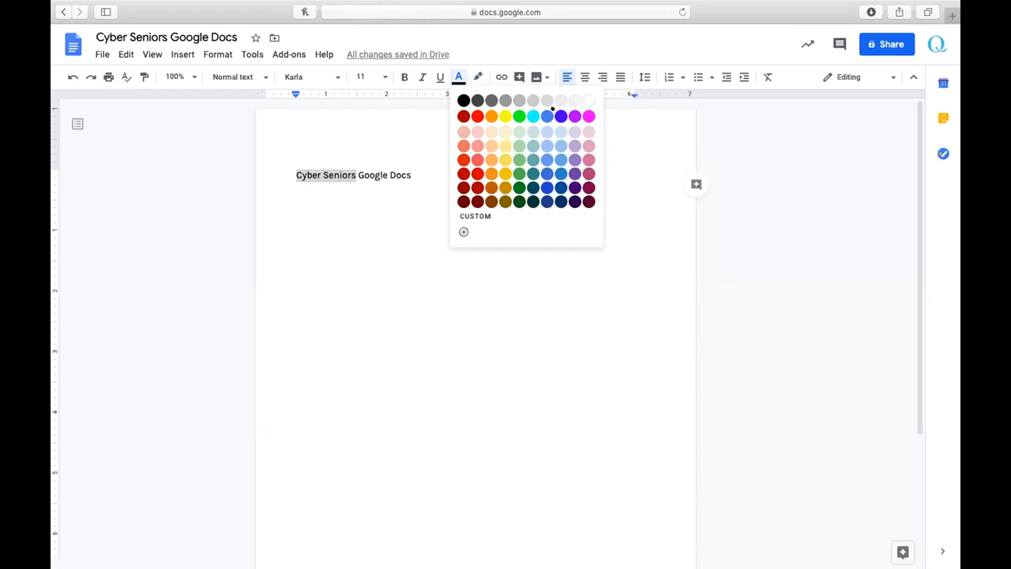
{"action": "left_click", "coordinate": [546, 116]}
{"action": "left_click", "coordinate": [379, 175]}
{"action": "left_click", "coordinate": [426, 174]}
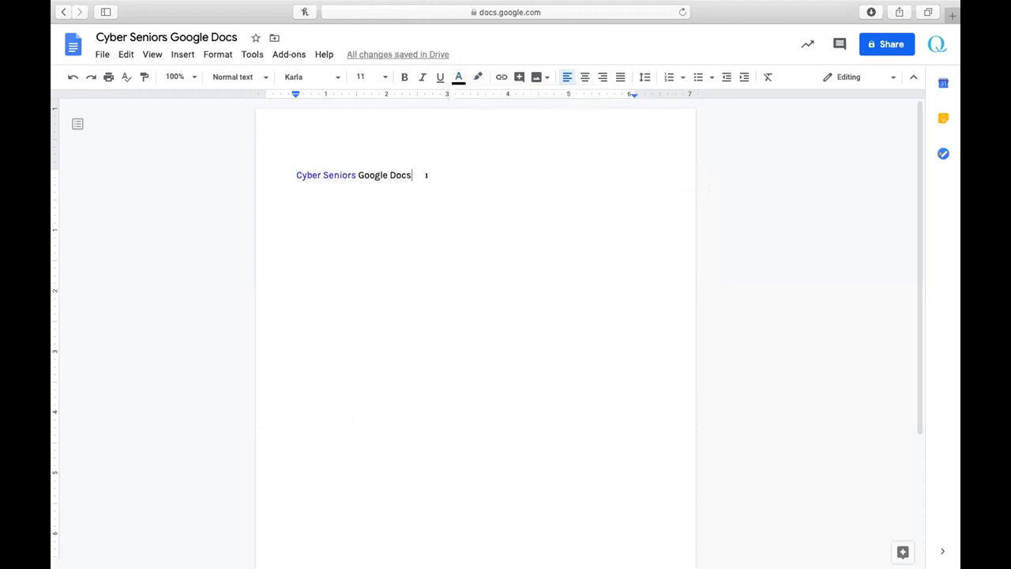
{"action": "left_click_drag", "start_coordinate": [357, 168], "coordinate": [410, 174]}
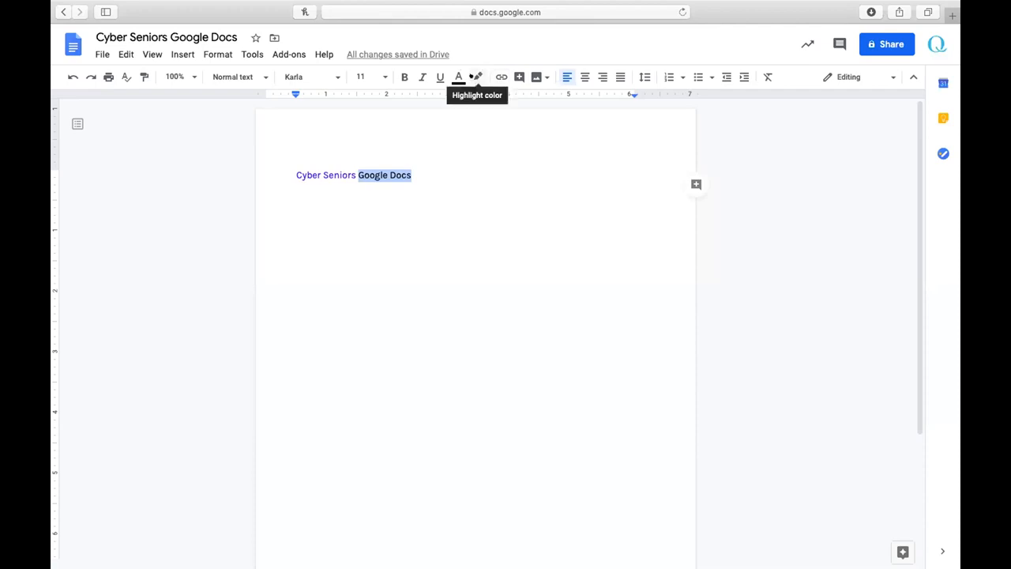
{"action": "left_click", "coordinate": [477, 76]}
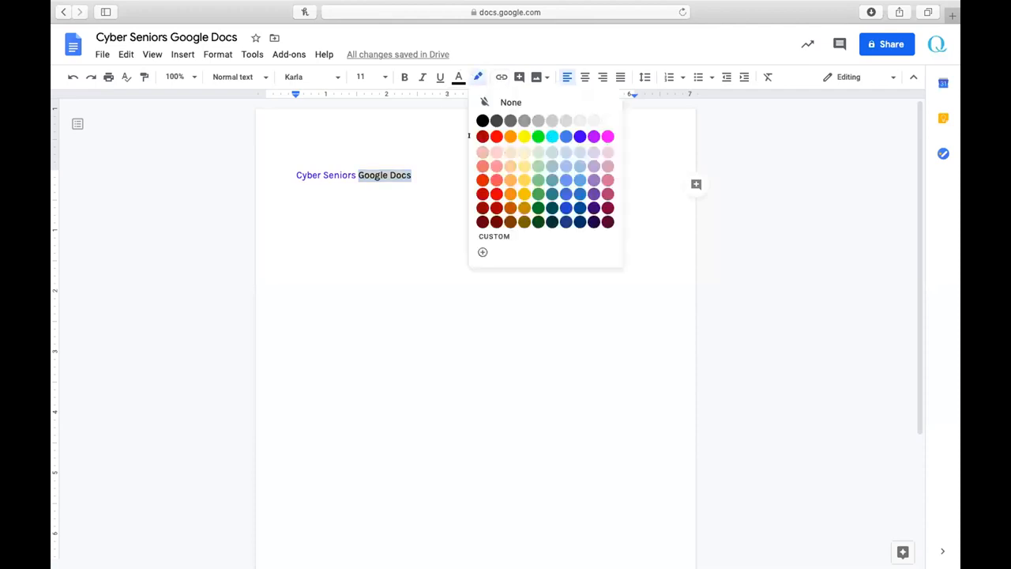
{"action": "left_click", "coordinate": [436, 115]}
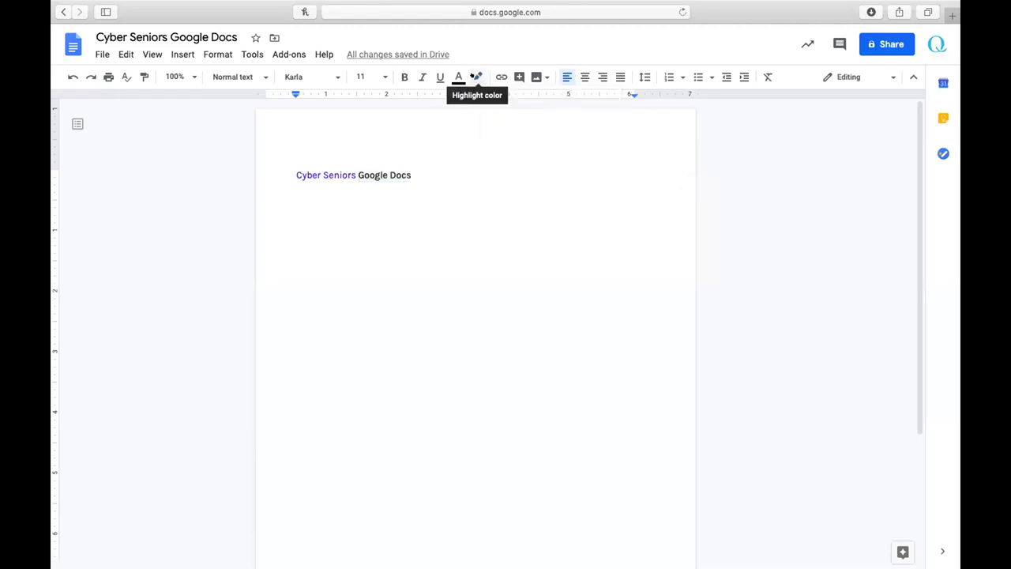
Give the words "Google Docs" in the title line a black highlight and white text color
{"action": "left_click_drag", "start_coordinate": [357, 175], "coordinate": [411, 175]}
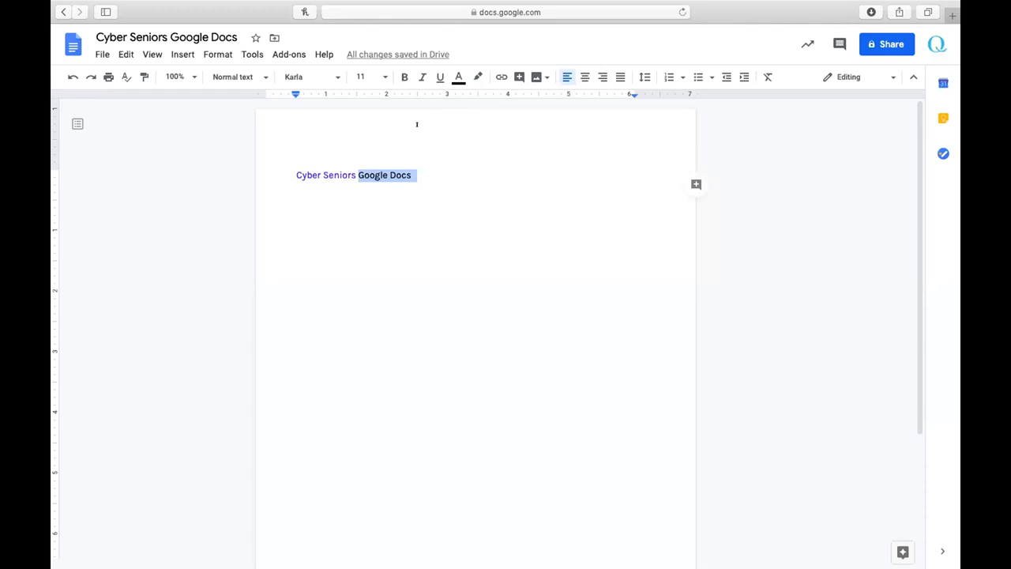
{"action": "left_click", "coordinate": [477, 76]}
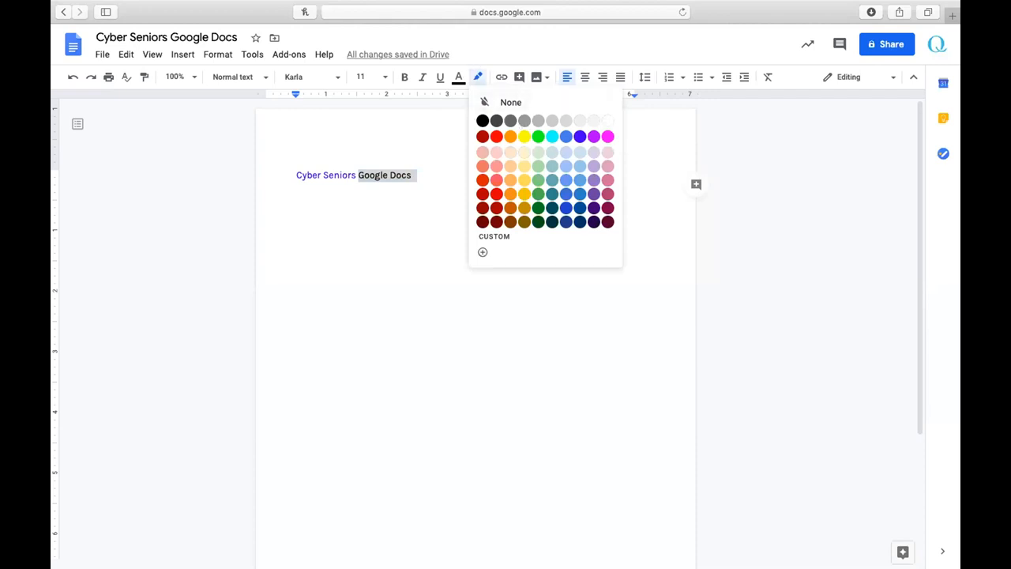
{"action": "left_click", "coordinate": [483, 120]}
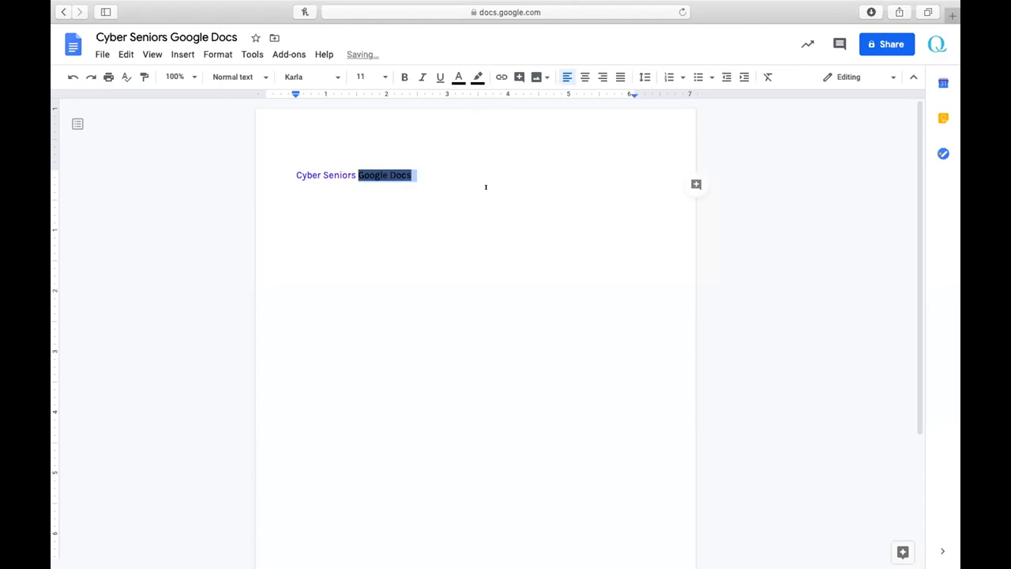
{"action": "left_click", "coordinate": [458, 77]}
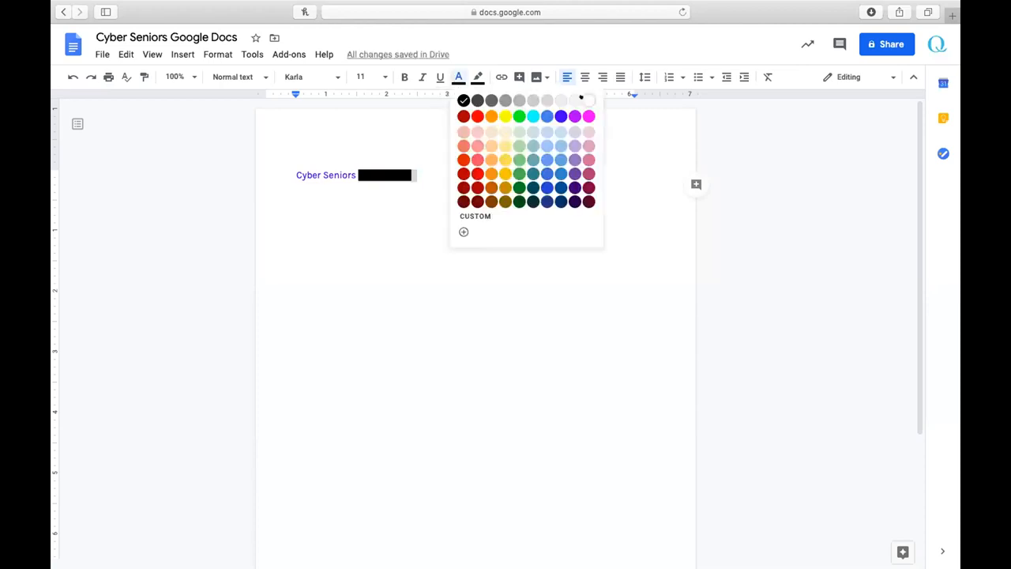
{"action": "left_click", "coordinate": [588, 100]}
{"action": "left_click", "coordinate": [426, 165]}
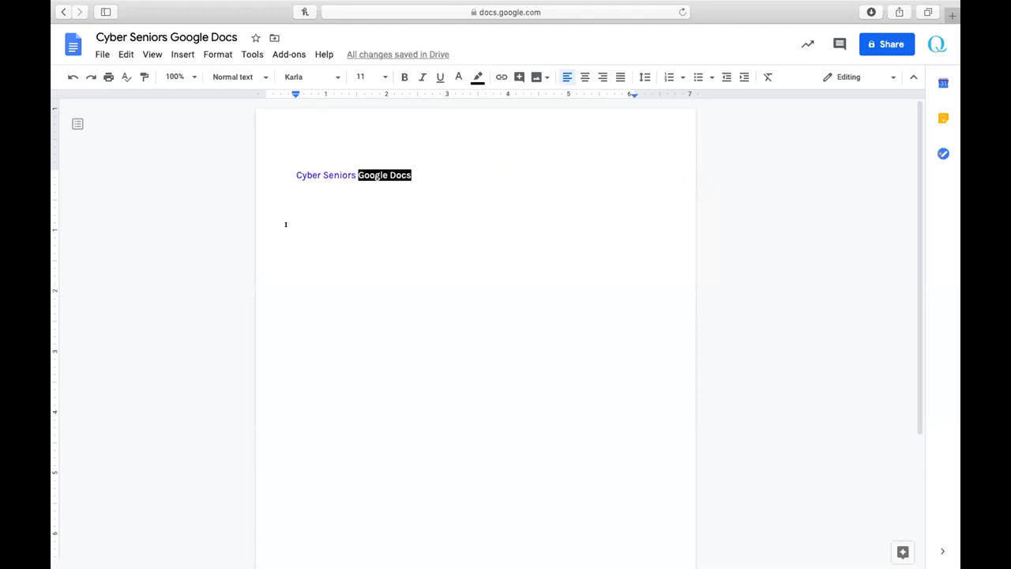
Apply the Heading 1 style to the whole title line "Cyber Seniors Google Docs"
{"action": "left_click_drag", "start_coordinate": [293, 165], "coordinate": [417, 165]}
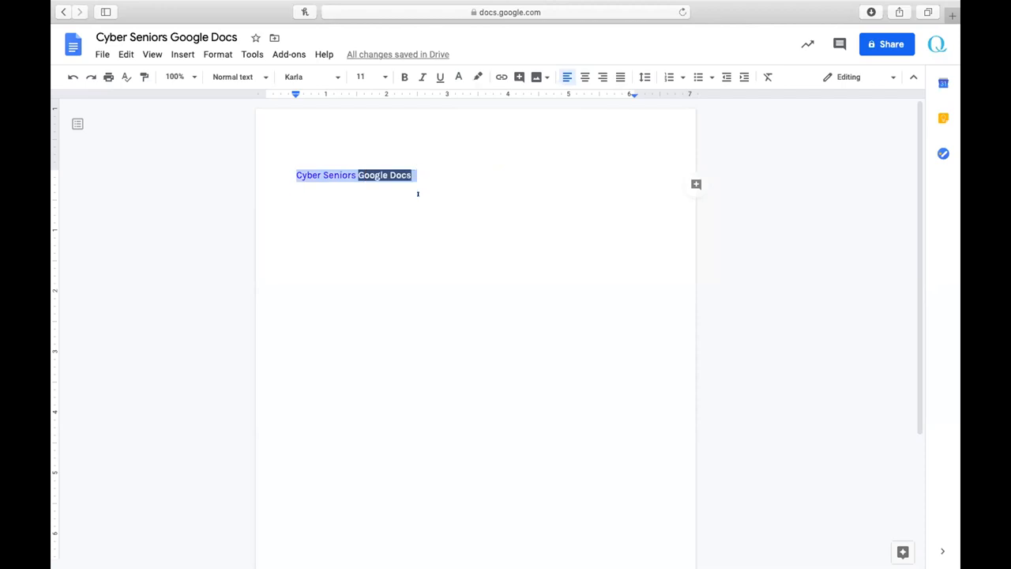
{"action": "left_click", "coordinate": [237, 77]}
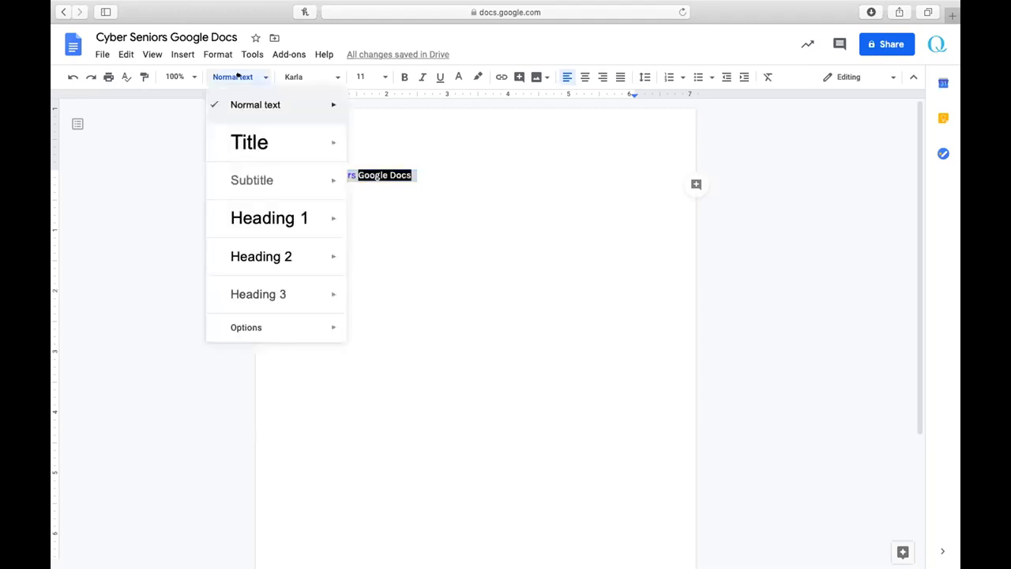
{"action": "left_click", "coordinate": [279, 219]}
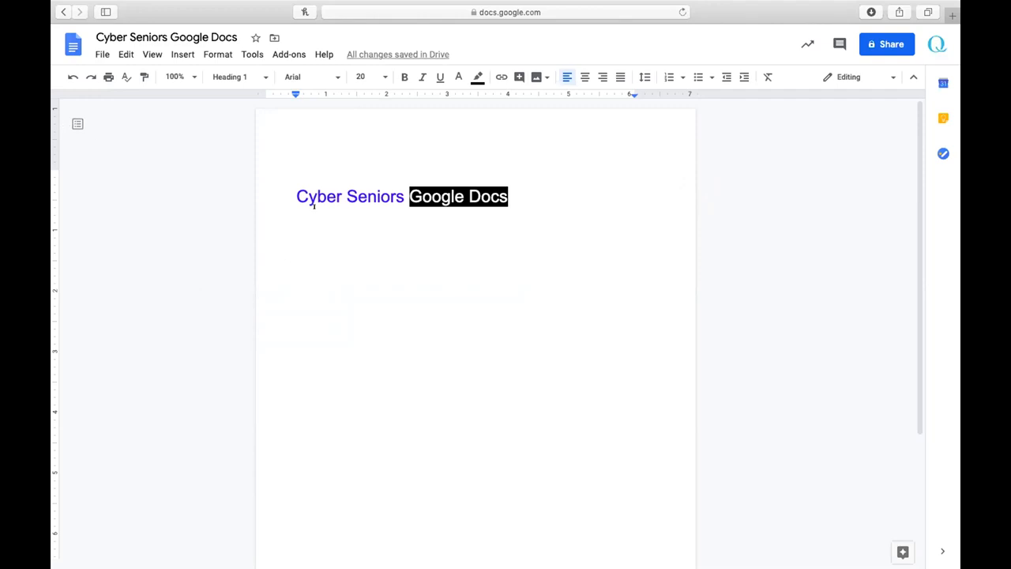
{"action": "left_click", "coordinate": [295, 187]}
{"action": "left_click_drag", "start_coordinate": [295, 187], "coordinate": [517, 197]}
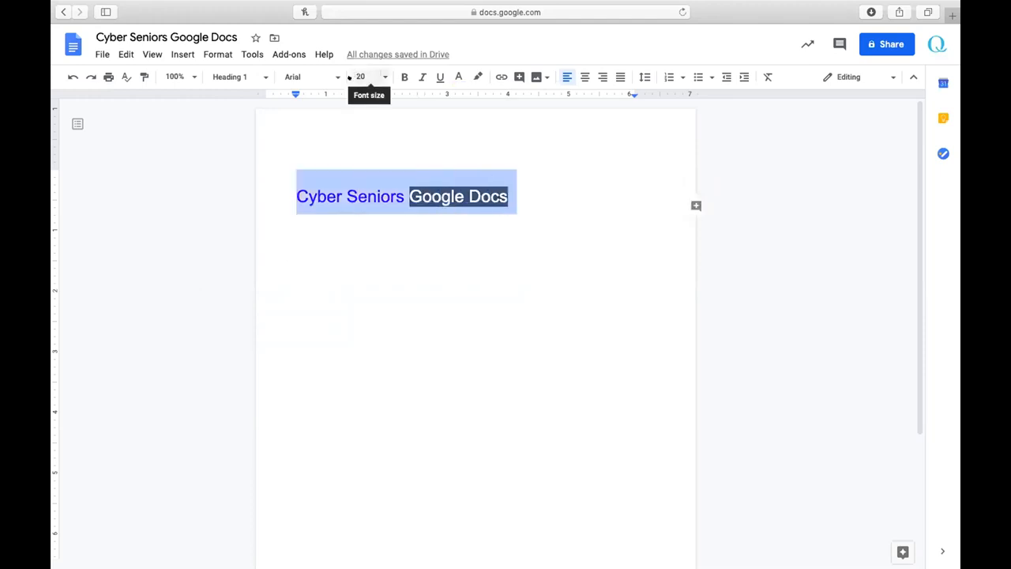
{"action": "left_click", "coordinate": [288, 234]}
{"action": "left_click", "coordinate": [322, 200]}
{"action": "left_click", "coordinate": [318, 216]}
{"action": "left_click", "coordinate": [308, 199]}
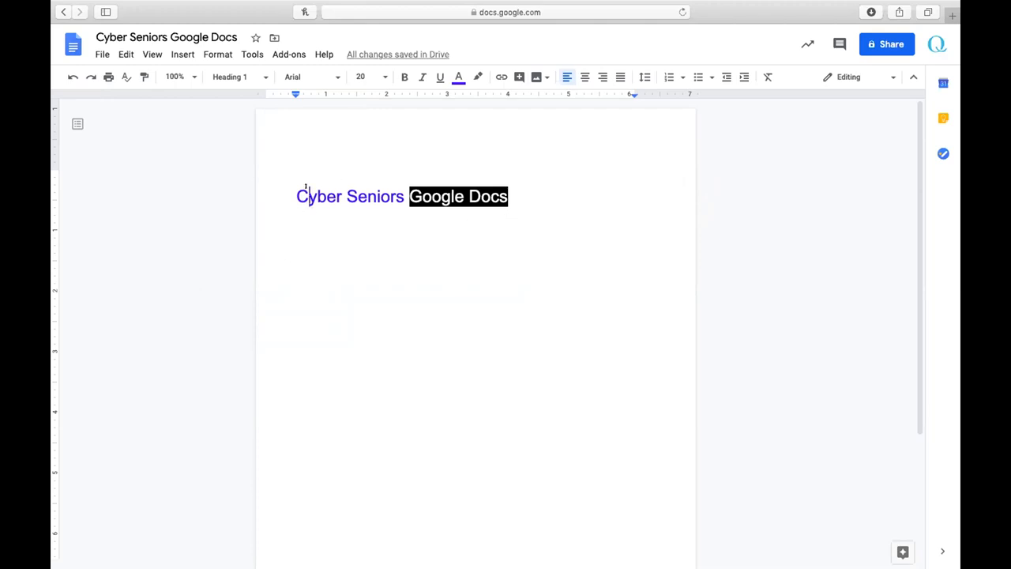
Show the document outline and add the text "Heading" on a new line below the title
{"action": "left_click", "coordinate": [68, 119]}
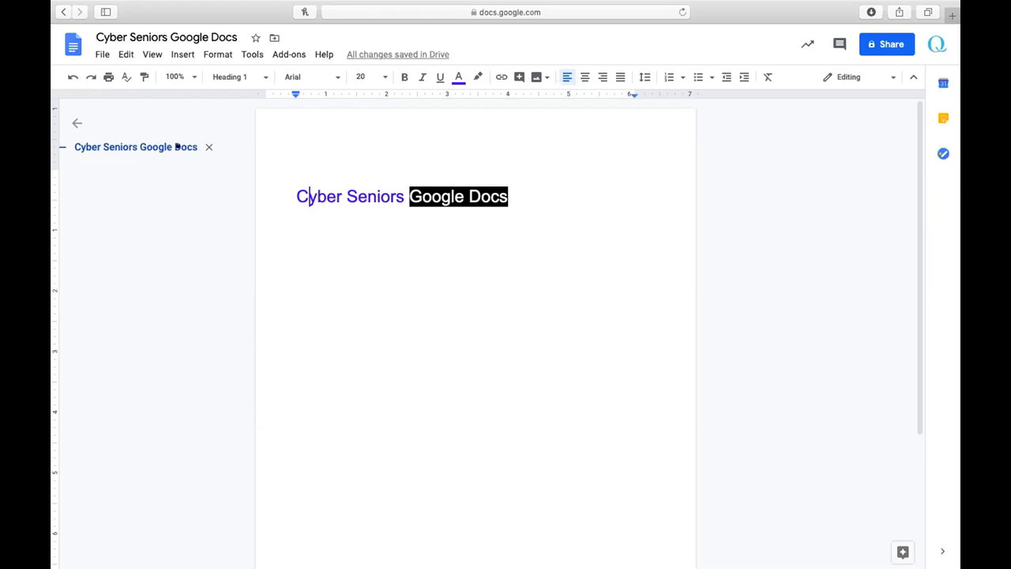
{"action": "left_click", "coordinate": [568, 195]}
{"action": "key", "text": "Return"}
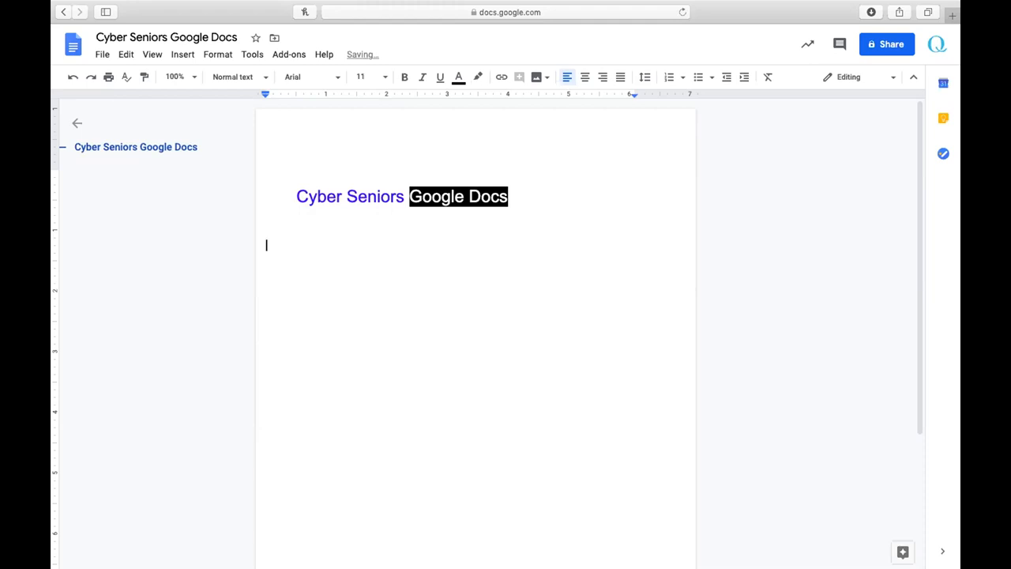
{"action": "type", "text": "Heading"}
Apply the Heading 2 style to the word "Heading" below the title
{"action": "left_click_drag", "start_coordinate": [306, 246], "coordinate": [255, 248]}
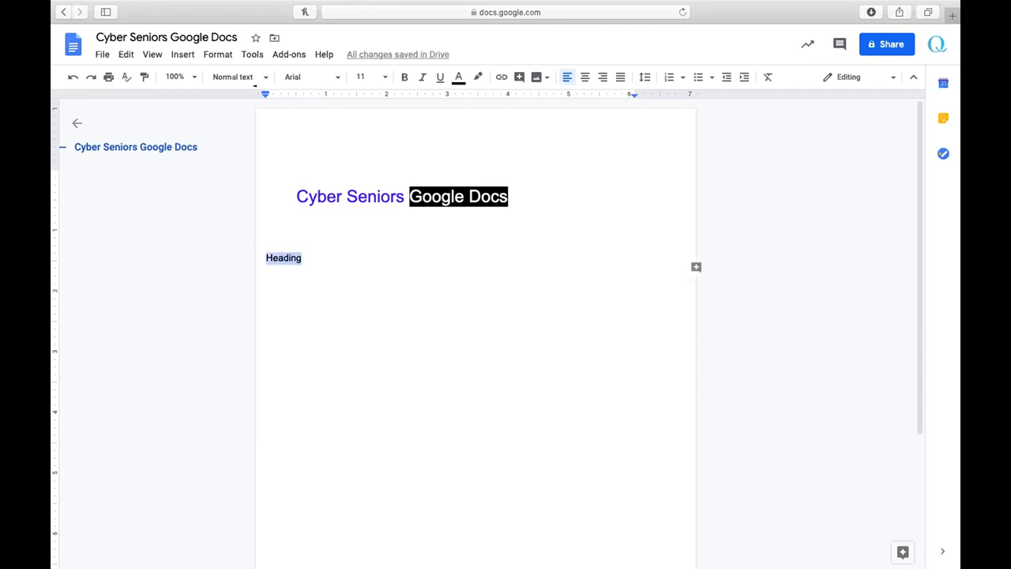
{"action": "left_click", "coordinate": [237, 77]}
{"action": "left_click", "coordinate": [253, 256]}
{"action": "left_click", "coordinate": [397, 269]}
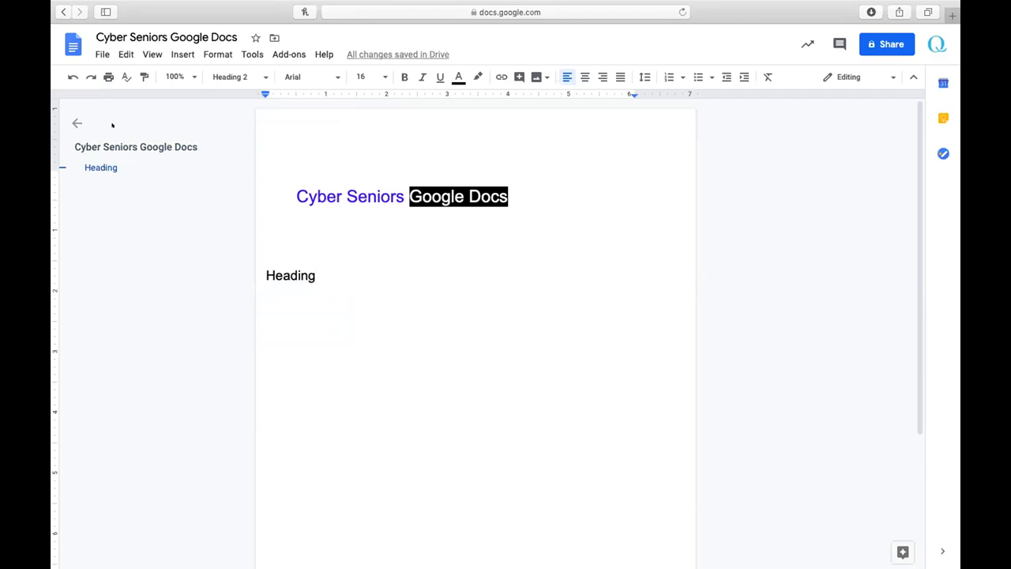
Use the document outline to jump between the title and "Heading", and close the outline
{"action": "left_click", "coordinate": [76, 147]}
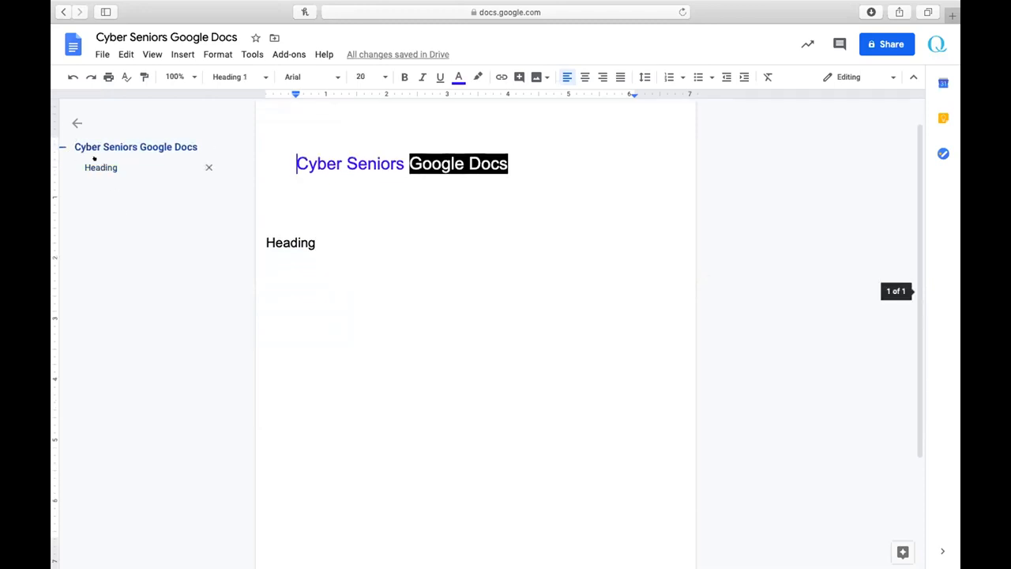
{"action": "left_click", "coordinate": [94, 167]}
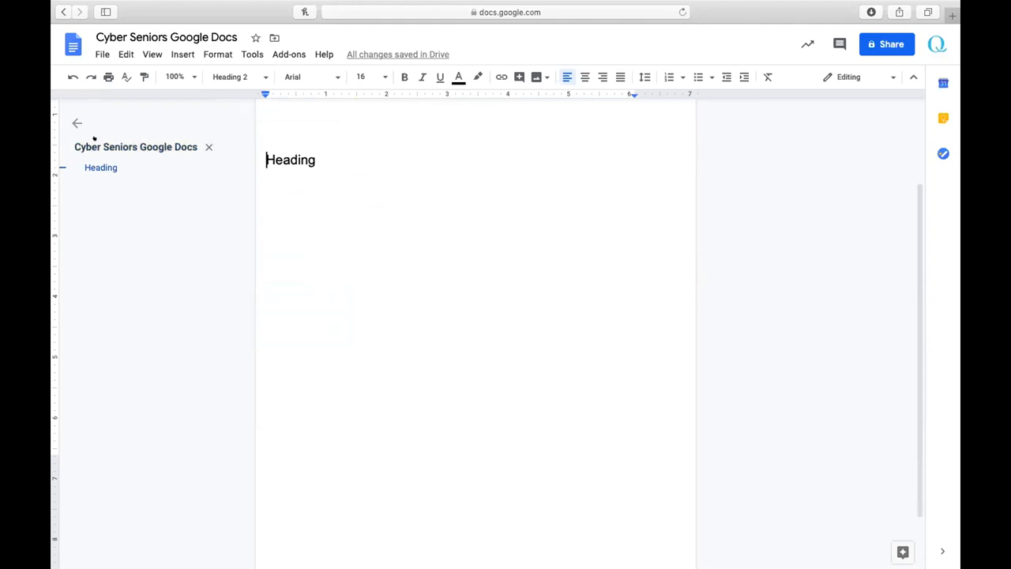
{"action": "left_click", "coordinate": [88, 147]}
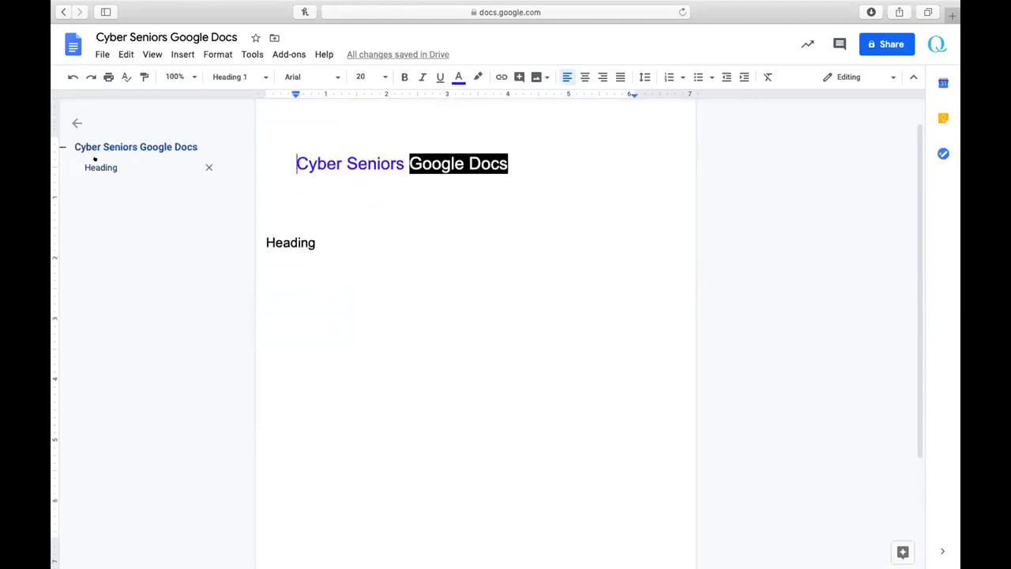
{"action": "left_click", "coordinate": [73, 121]}
Indent the "Heading" line to just before the 1-inch mark on the ruler
{"action": "left_click", "coordinate": [346, 215]}
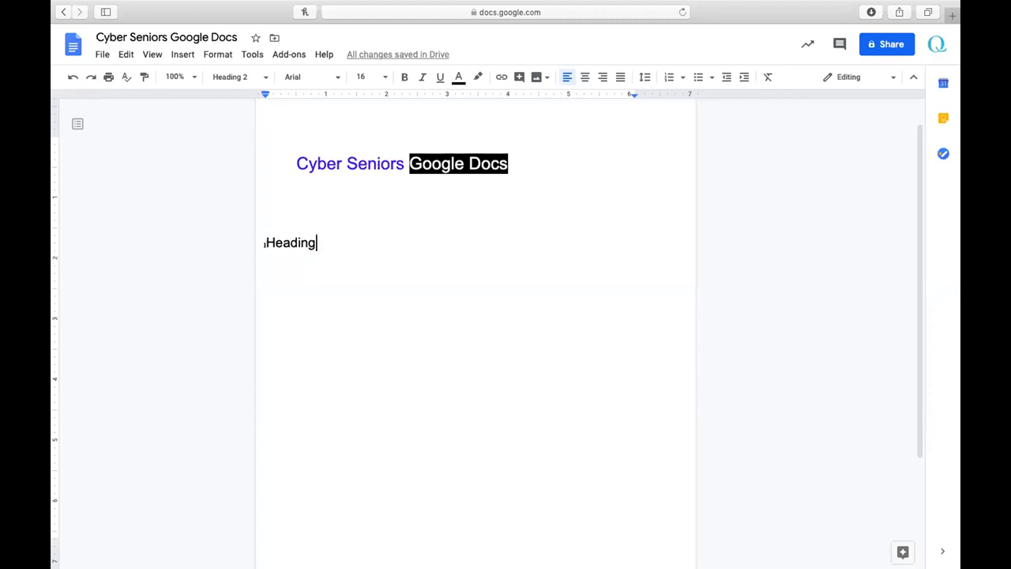
{"action": "left_click", "coordinate": [274, 166]}
{"action": "left_click", "coordinate": [264, 239]}
{"action": "left_click", "coordinate": [271, 198]}
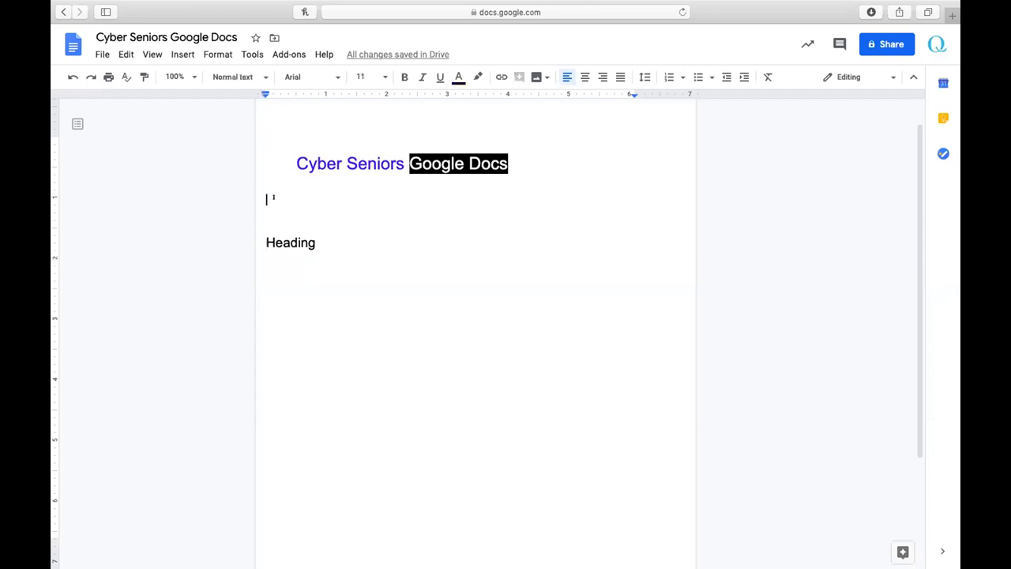
{"action": "left_click", "coordinate": [264, 240]}
{"action": "mouse_move", "coordinate": [266, 93]}
{"action": "left_mouse_down"}
{"action": "mouse_move", "coordinate": [334, 93]}
{"action": "mouse_move", "coordinate": [255, 93]}
{"action": "mouse_move", "coordinate": [330, 94]}
{"action": "mouse_move", "coordinate": [293, 104]}
{"action": "left_mouse_up"}
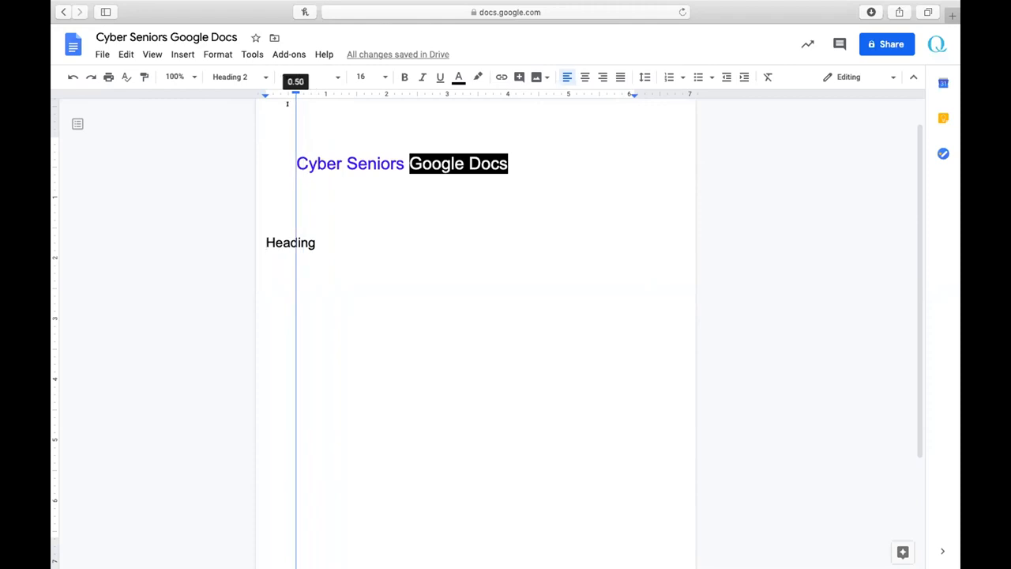
{"action": "mouse_move", "coordinate": [288, 103]}
{"action": "left_mouse_down"}
{"action": "mouse_move", "coordinate": [267, 94]}
{"action": "mouse_move", "coordinate": [322, 94]}
{"action": "left_mouse_up"}
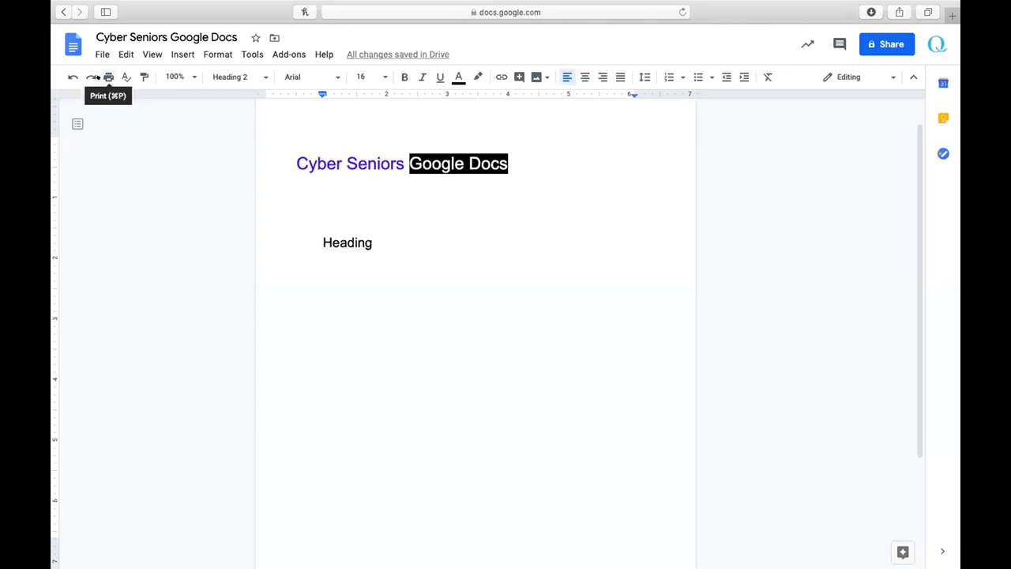
View the print destinations without printing, and run a spelling and grammar check on the document
{"action": "left_click", "coordinate": [98, 76]}
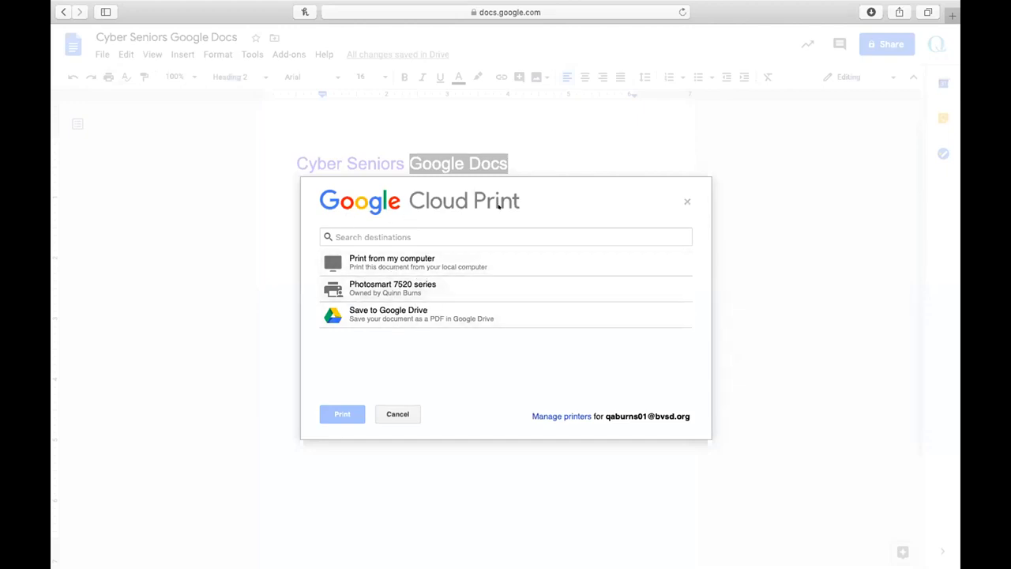
{"action": "left_click", "coordinate": [684, 200]}
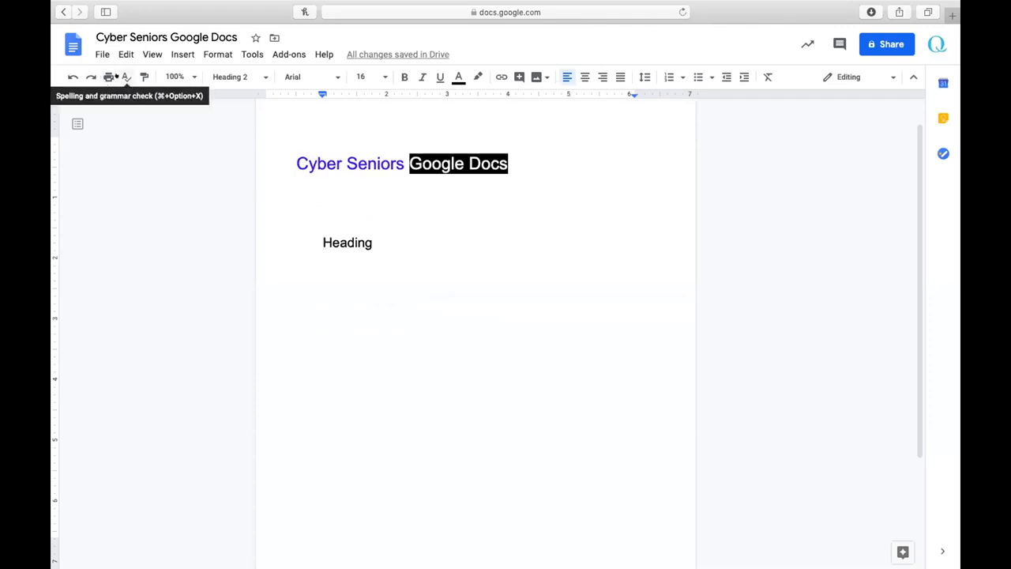
{"action": "left_click", "coordinate": [116, 76]}
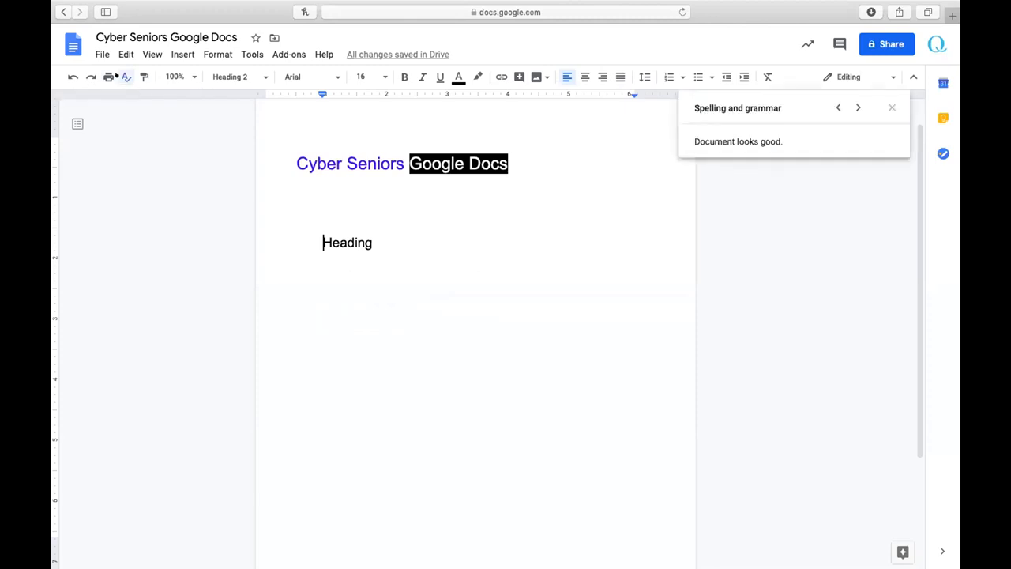
{"action": "scroll", "coordinate": [448, 143], "scroll_direction": "up", "scroll_amount": 2}
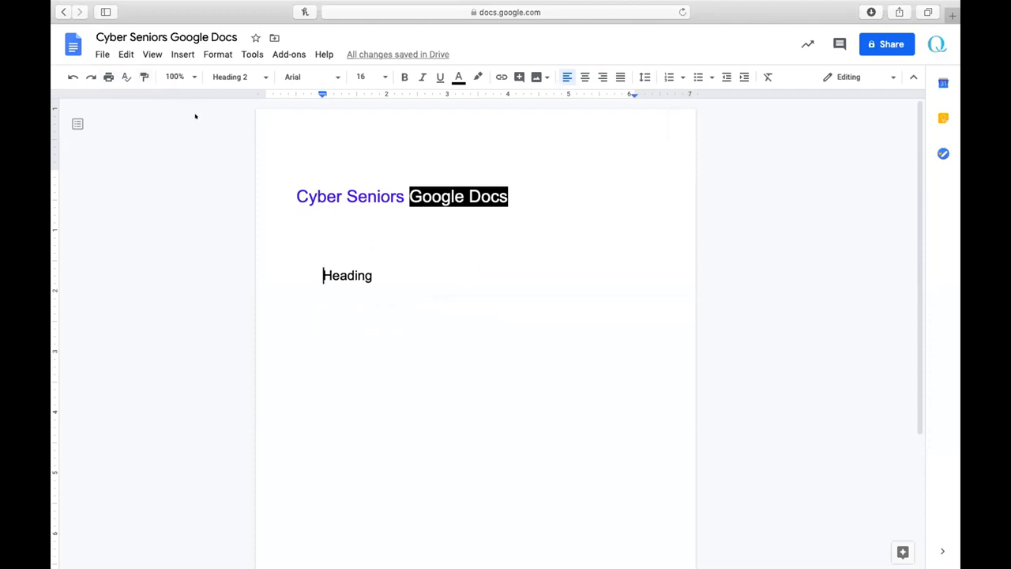
{"action": "scroll", "coordinate": [516, 380], "scroll_direction": "down", "scroll_amount": 1}
{"action": "left_click", "coordinate": [418, 336]}
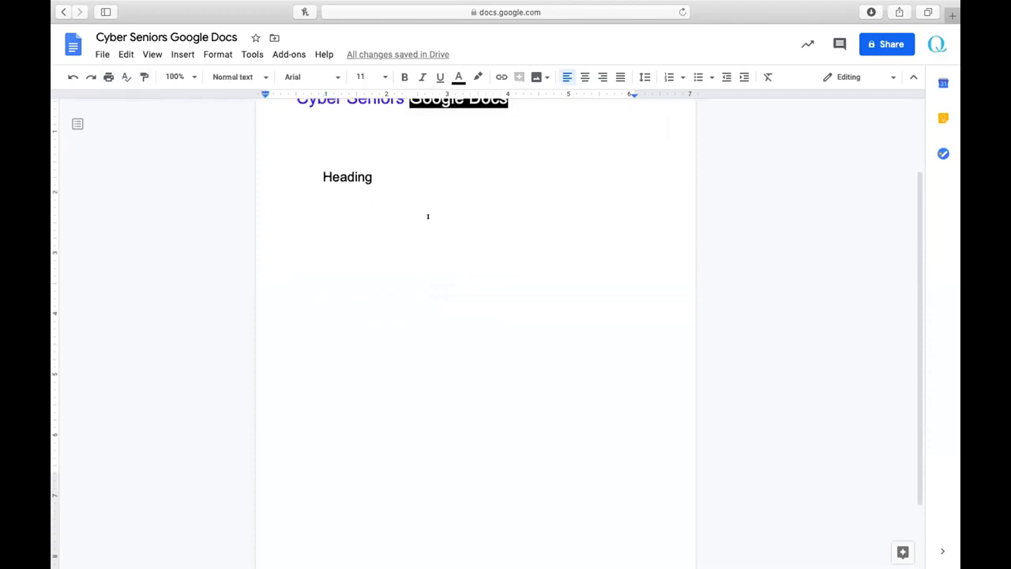
Enter the line "Hello how are you doing" below the "Heading" line and start a new line
{"action": "type", "text": "Helop"}
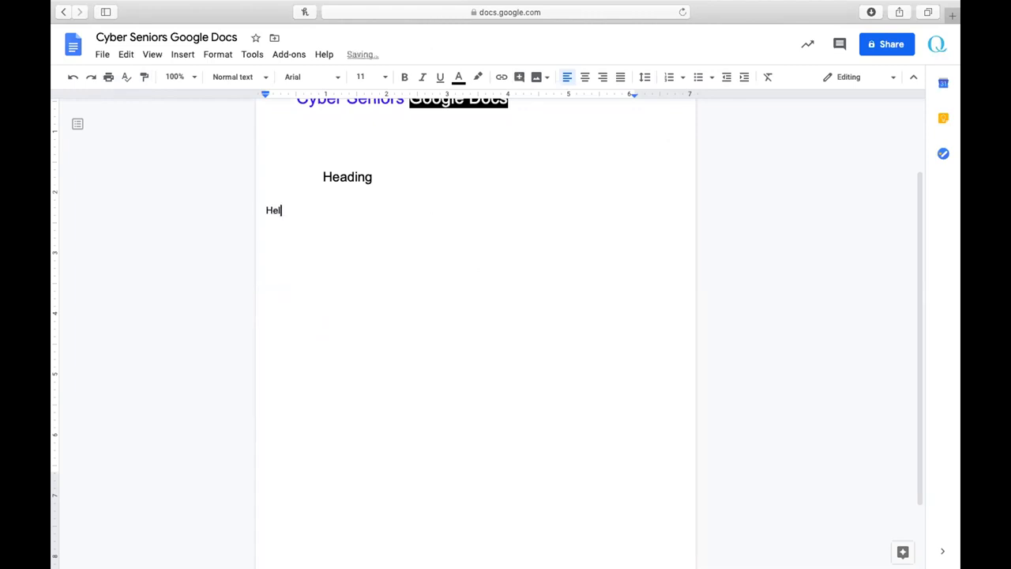
{"action": "key", "text": "BackSpace"}
{"action": "key", "text": "BackSpace"}
{"action": "key", "text": "BackSpace"}
{"action": "type", "text": "llo how are "}
{"action": "type", "text": "e"}
{"action": "key", "text": "BackSpace"}
{"action": "type", "text": "you doing"}
{"action": "key", "text": "Return"}
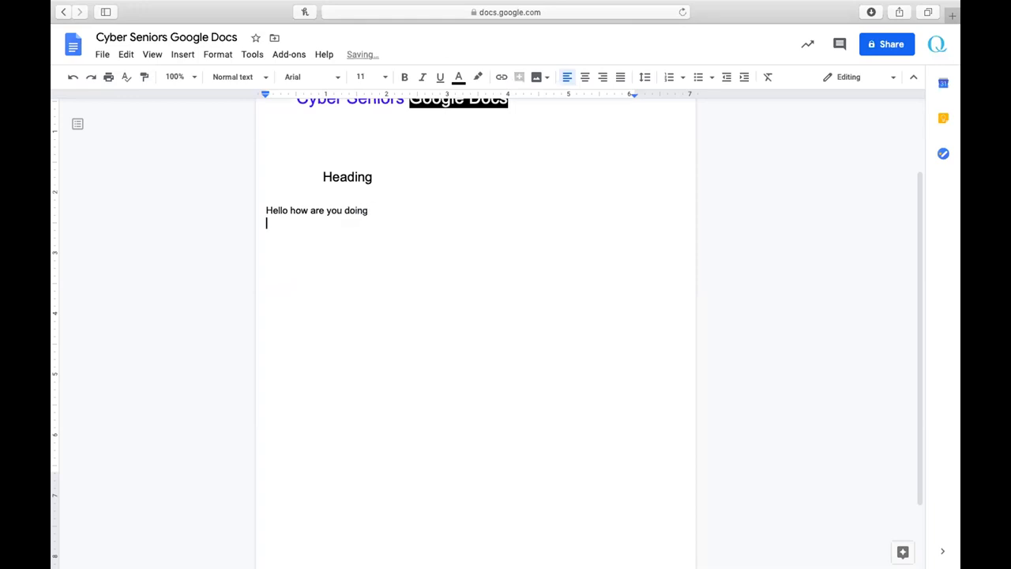
Add the word "hello" in font size 24 below the line "Hello how are you doing"
{"action": "type", "text": "\\"}
{"action": "key", "text": "BackSpace"}
{"action": "left_click", "coordinate": [365, 77]}
{"action": "left_click", "coordinate": [362, 241]}
{"action": "type", "text": "hello"}
{"action": "left_click", "coordinate": [295, 196]}
{"action": "scroll", "coordinate": [316, 270], "scroll_direction": "up", "scroll_amount": 3}
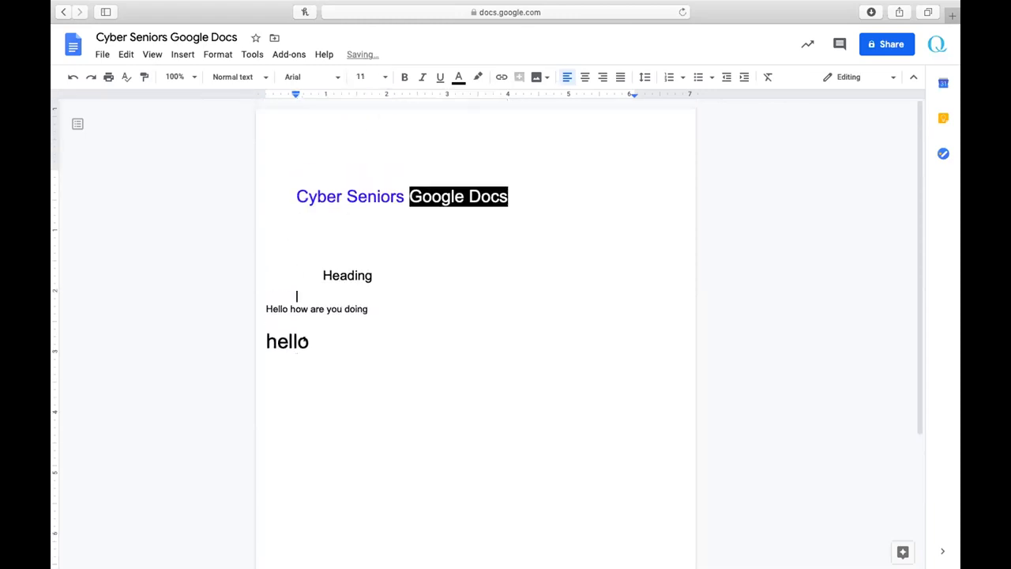
{"action": "left_click_drag", "start_coordinate": [264, 306], "coordinate": [315, 339]}
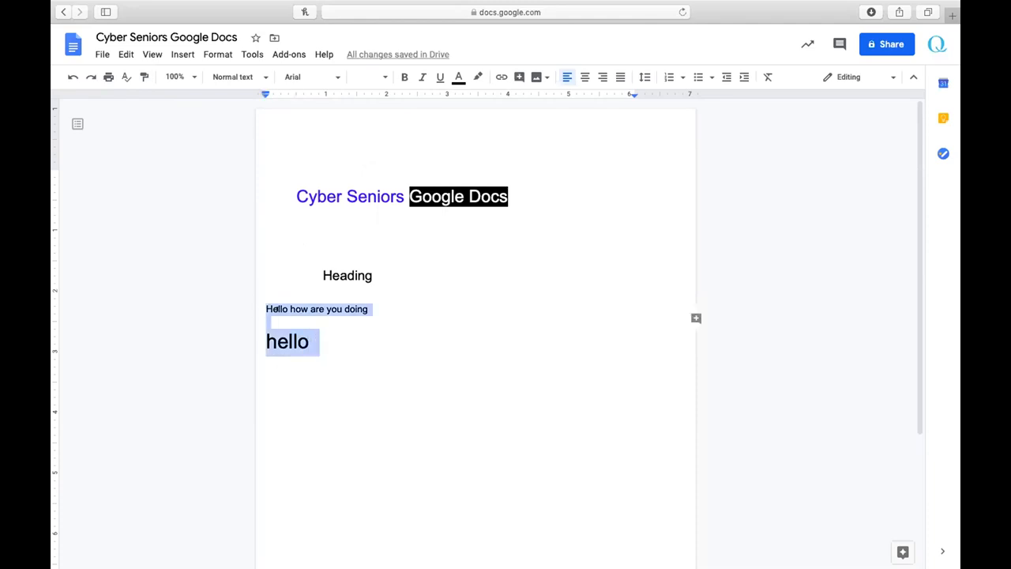
{"action": "left_click", "coordinate": [334, 336]}
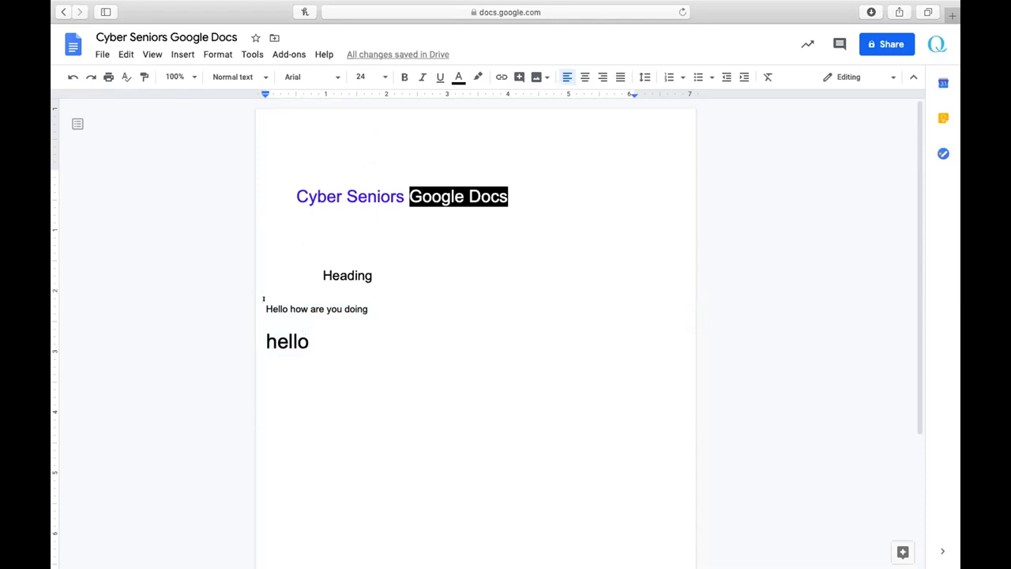
{"action": "left_click", "coordinate": [278, 309]}
{"action": "left_click_drag", "start_coordinate": [265, 298], "coordinate": [317, 297]}
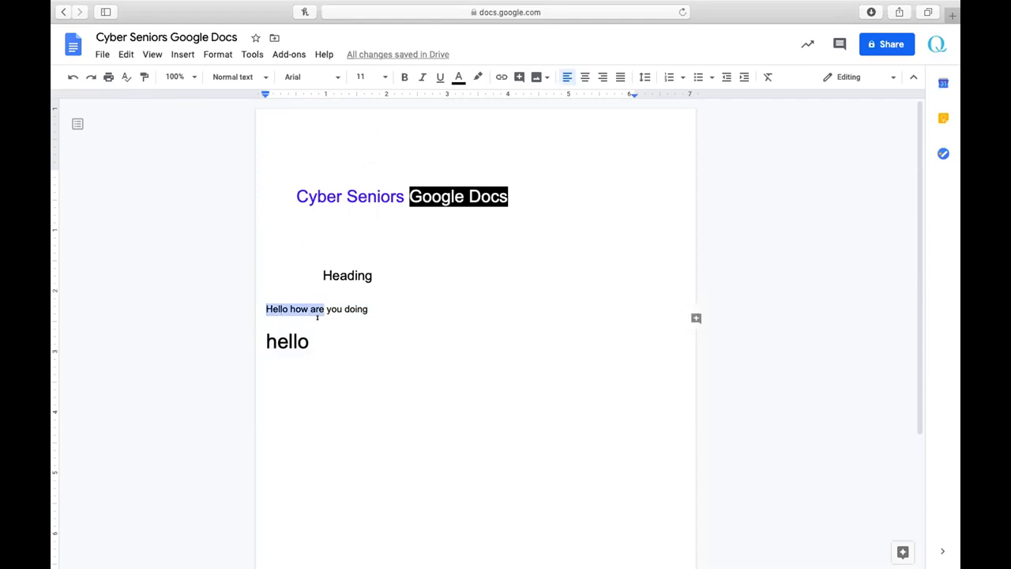
{"action": "left_click", "coordinate": [318, 316]}
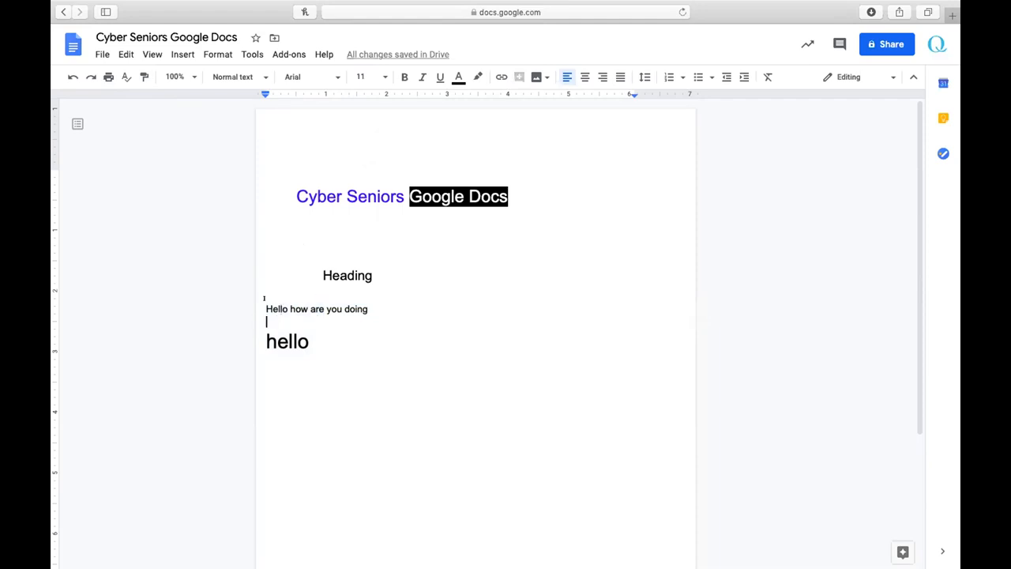
Copy the formatting of the empty line between the two greetings and paint it onto both "Hello how are you doing" and "hello"
{"action": "scroll", "coordinate": [265, 298], "scroll_direction": "down", "scroll_amount": 2}
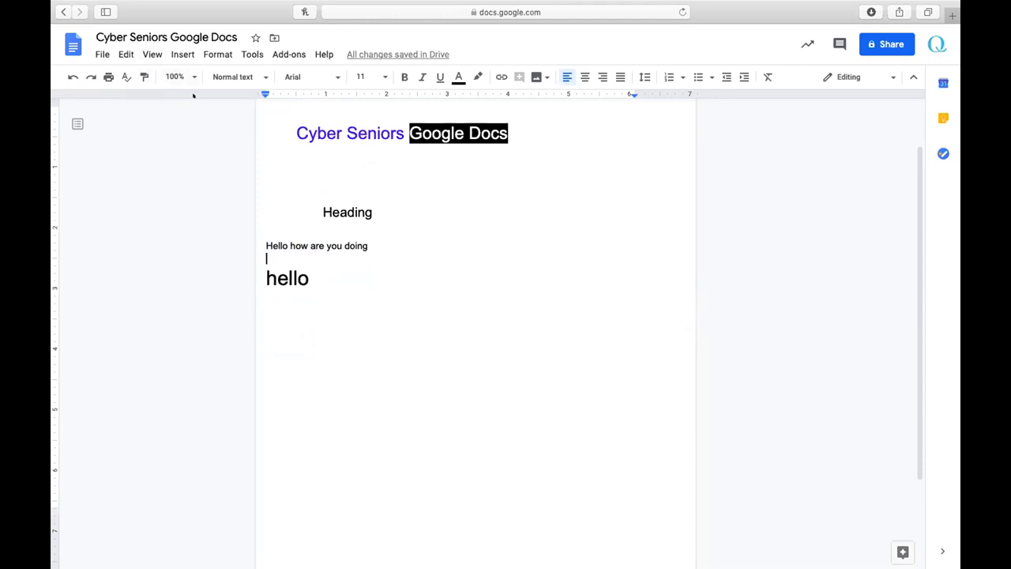
{"action": "left_click", "coordinate": [143, 77]}
{"action": "left_click_drag", "start_coordinate": [261, 238], "coordinate": [307, 270]}
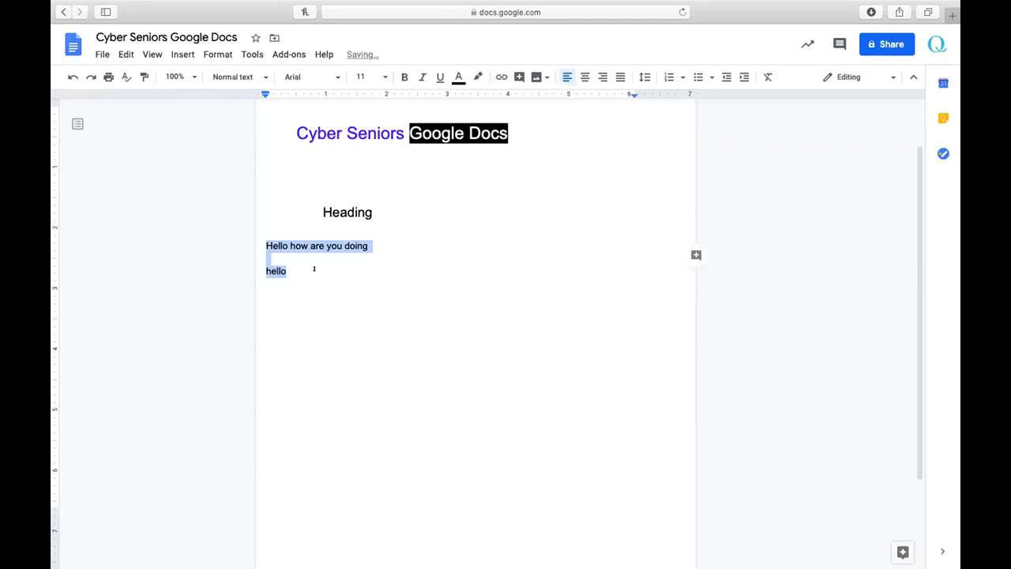
{"action": "left_click", "coordinate": [313, 269]}
{"action": "left_click", "coordinate": [275, 215]}
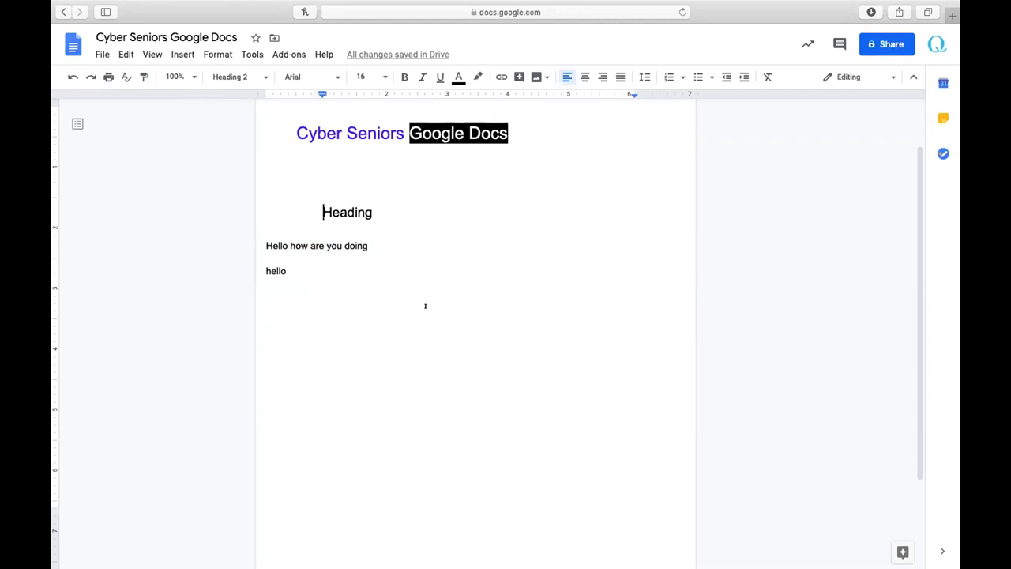
View the document at the Fit zoom level, return it to 100%, and look at the other zoom levels
{"action": "left_click", "coordinate": [187, 75]}
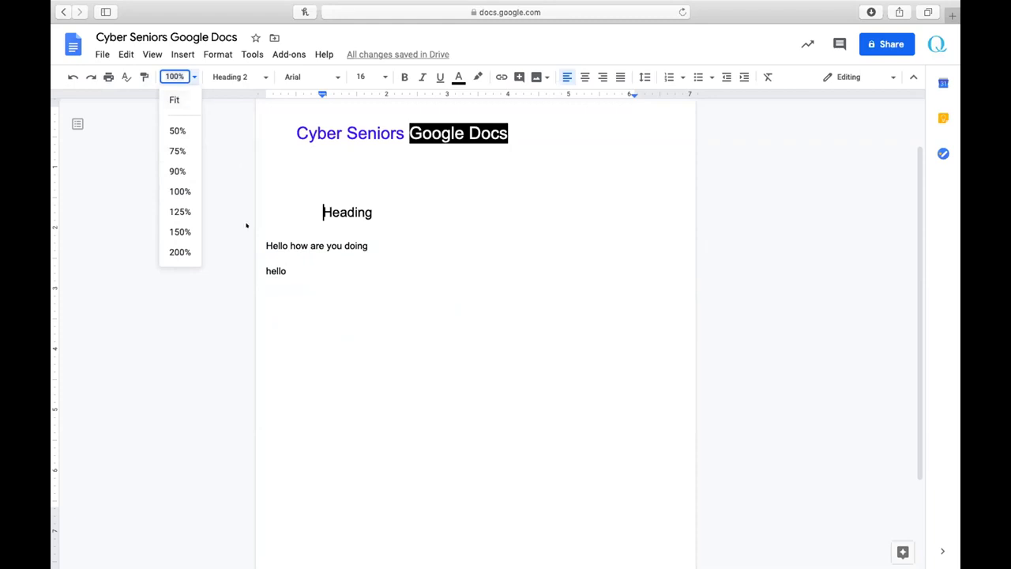
{"action": "left_click", "coordinate": [173, 100]}
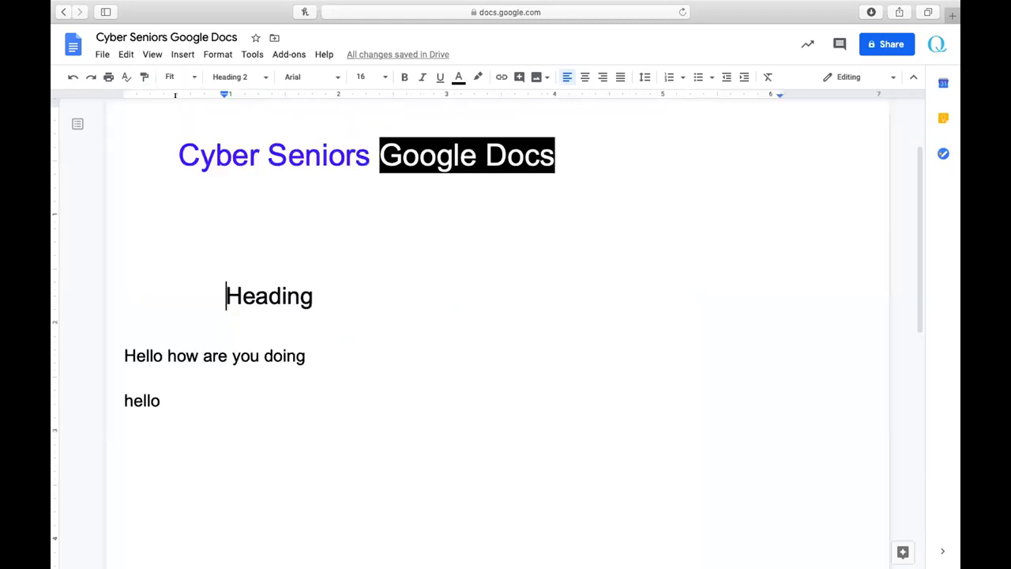
{"action": "scroll", "coordinate": [638, 327], "scroll_direction": "down", "scroll_amount": 5}
{"action": "scroll", "coordinate": [638, 327], "scroll_direction": "up", "scroll_amount": 10}
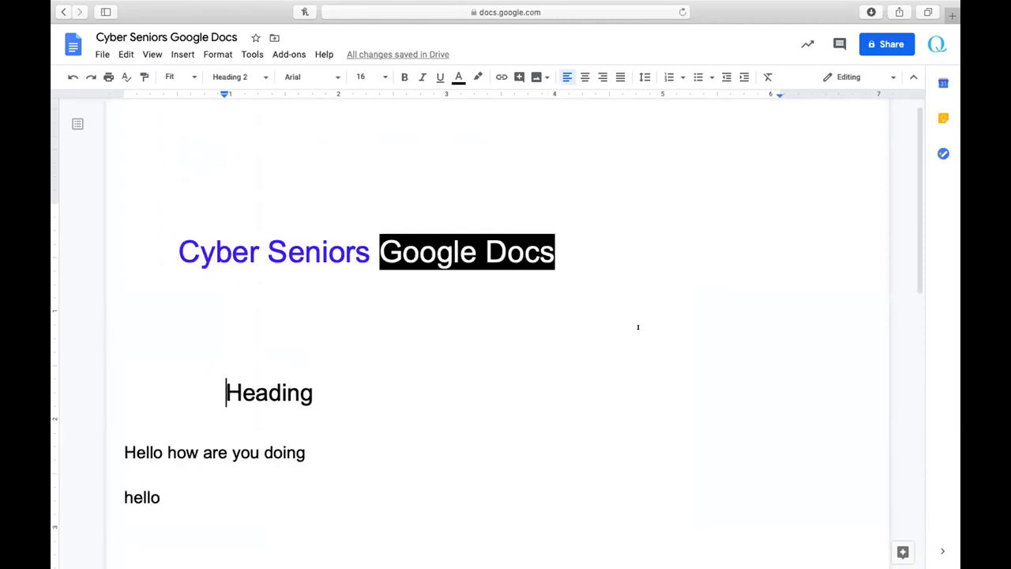
{"action": "left_click", "coordinate": [181, 77]}
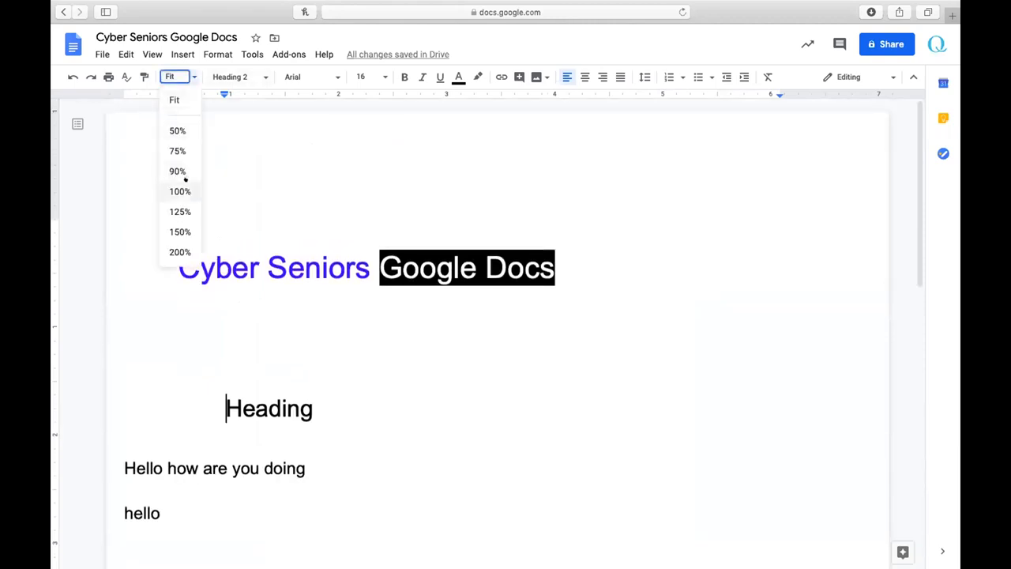
{"action": "left_click", "coordinate": [184, 188]}
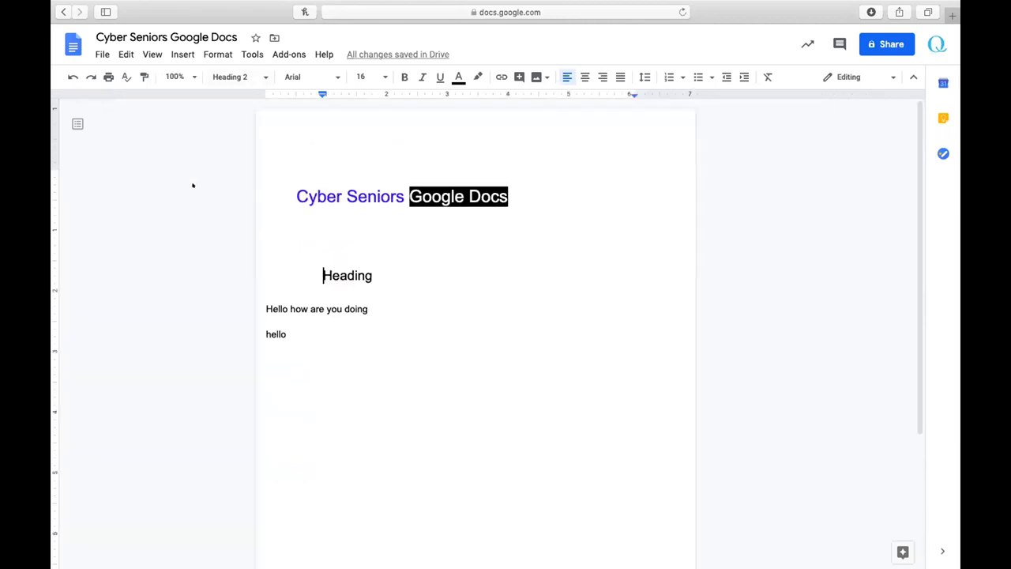
{"action": "left_click", "coordinate": [186, 74]}
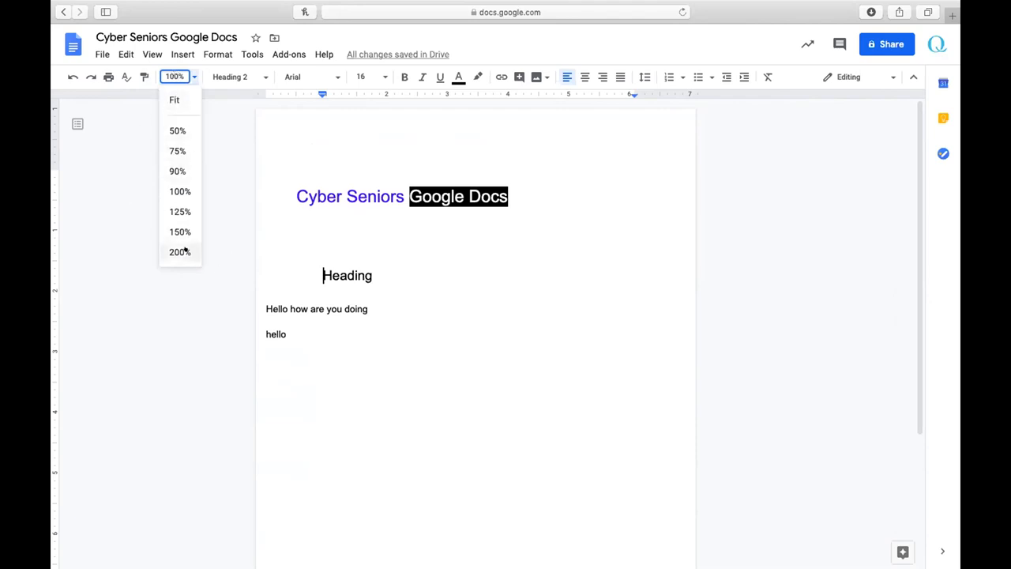
{"action": "left_click", "coordinate": [224, 195]}
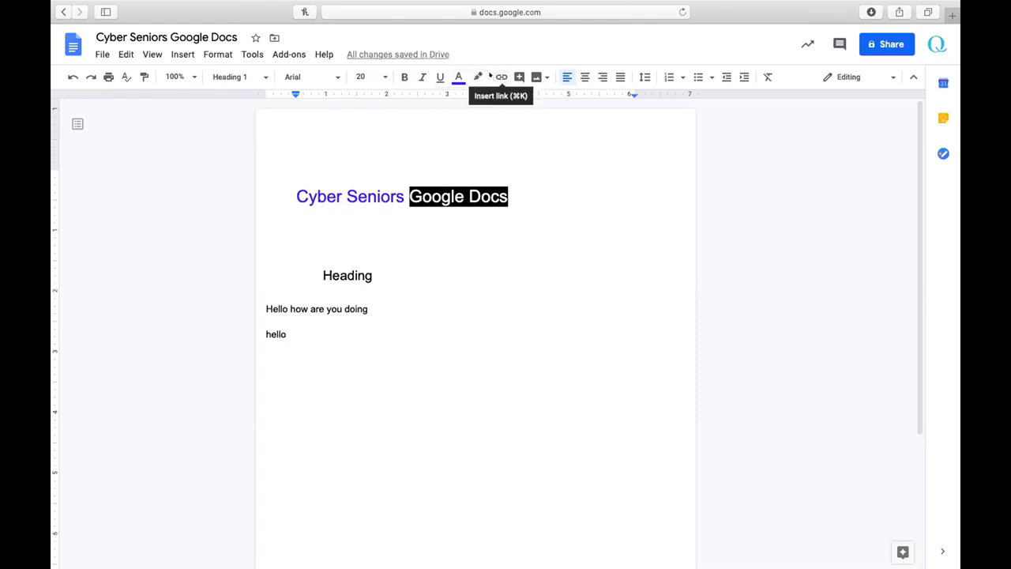
{"action": "left_click", "coordinate": [423, 187]}
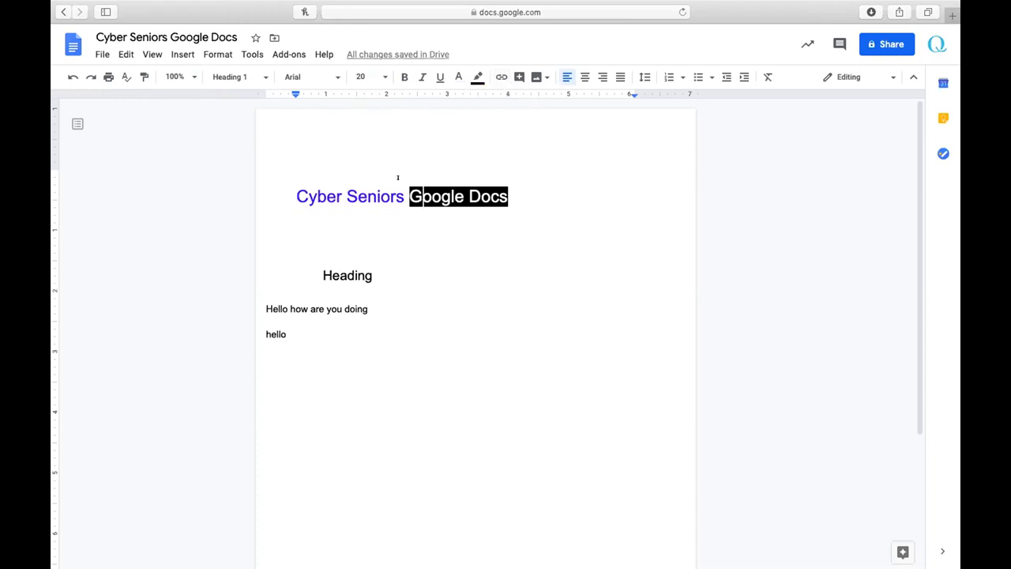
{"action": "left_click_drag", "start_coordinate": [405, 196], "coordinate": [507, 197]}
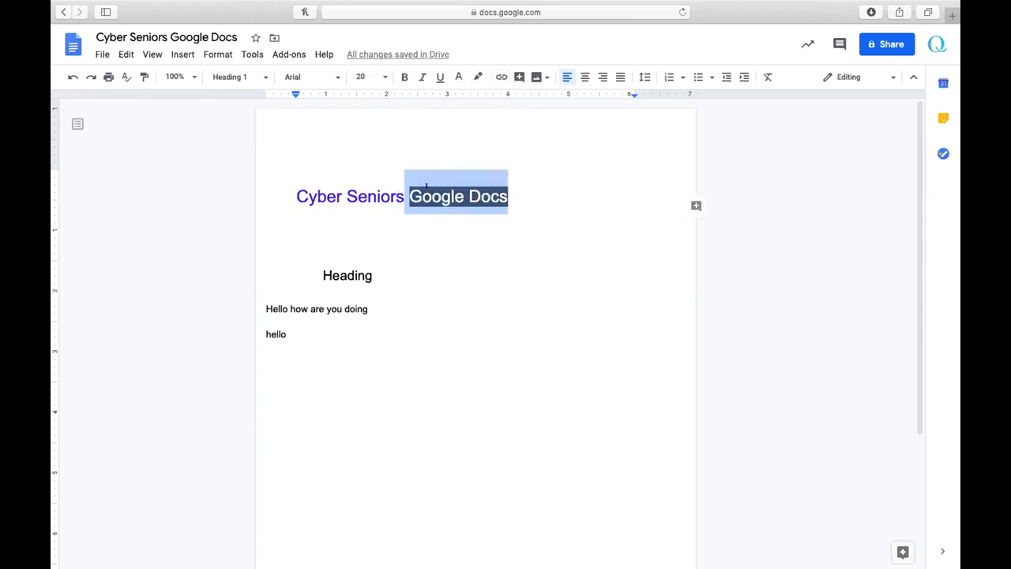
{"action": "left_click", "coordinate": [501, 76]}
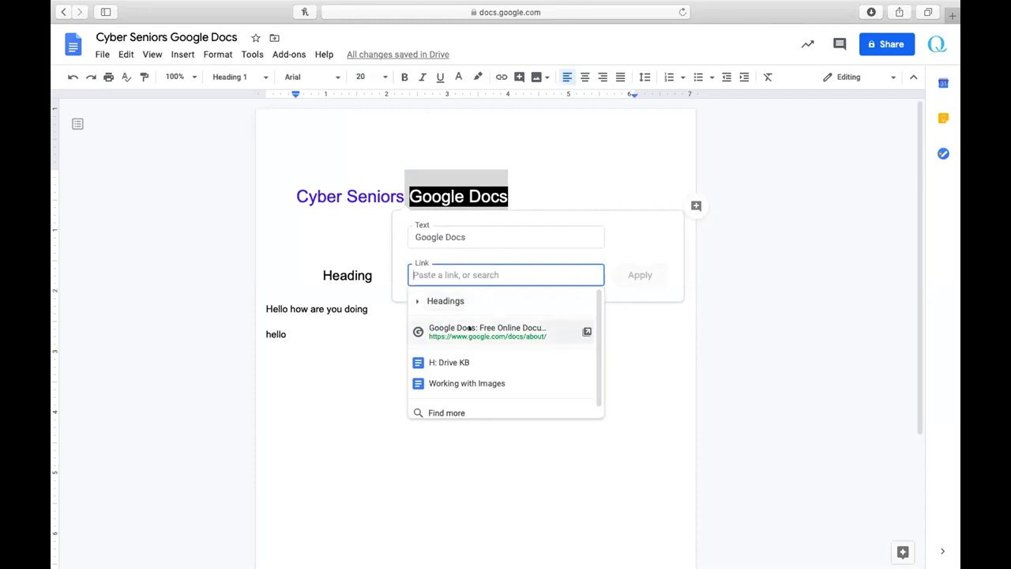
{"action": "left_click", "coordinate": [582, 332]}
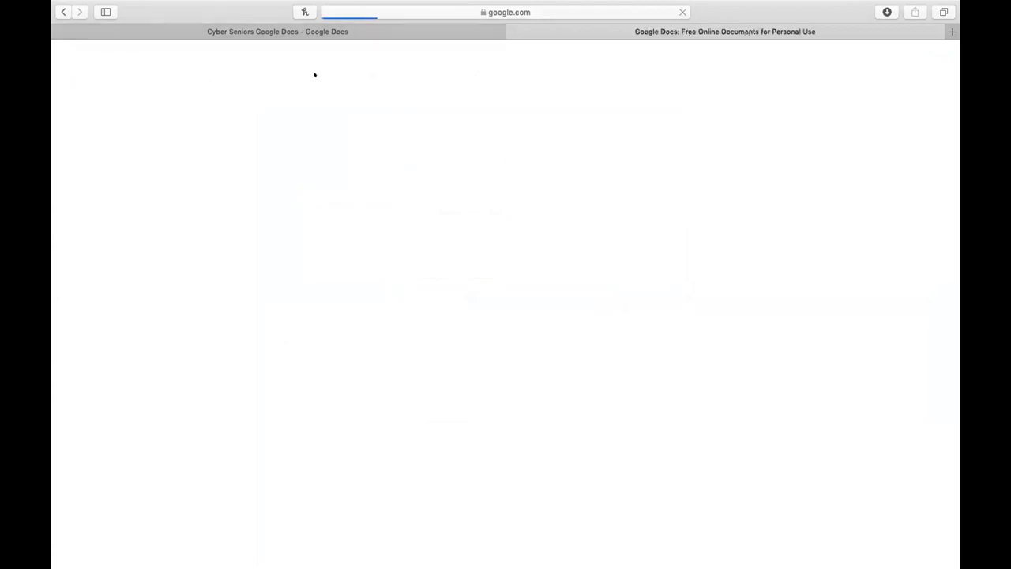
{"action": "left_click", "coordinate": [192, 32]}
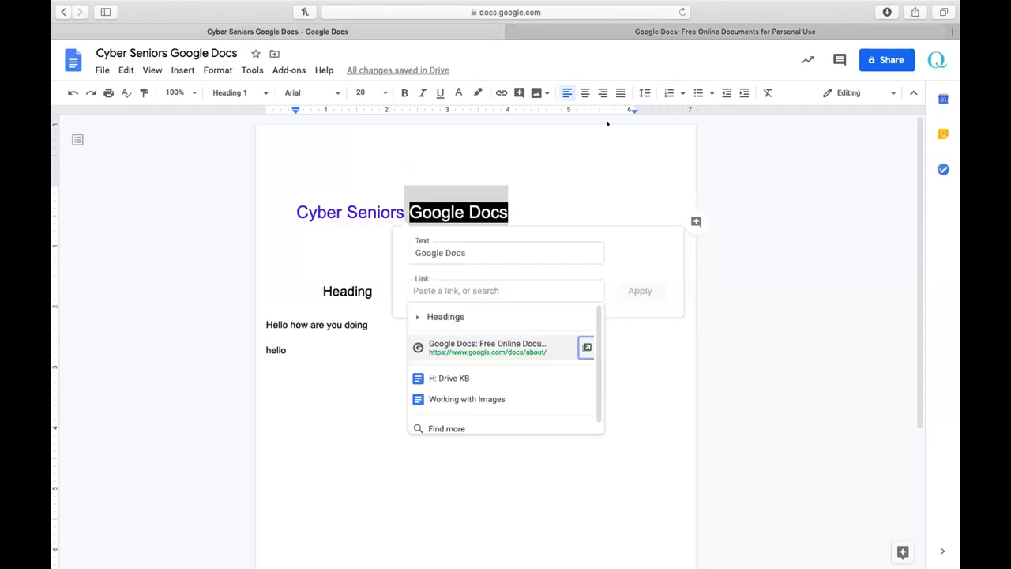
{"action": "left_click", "coordinate": [447, 346]}
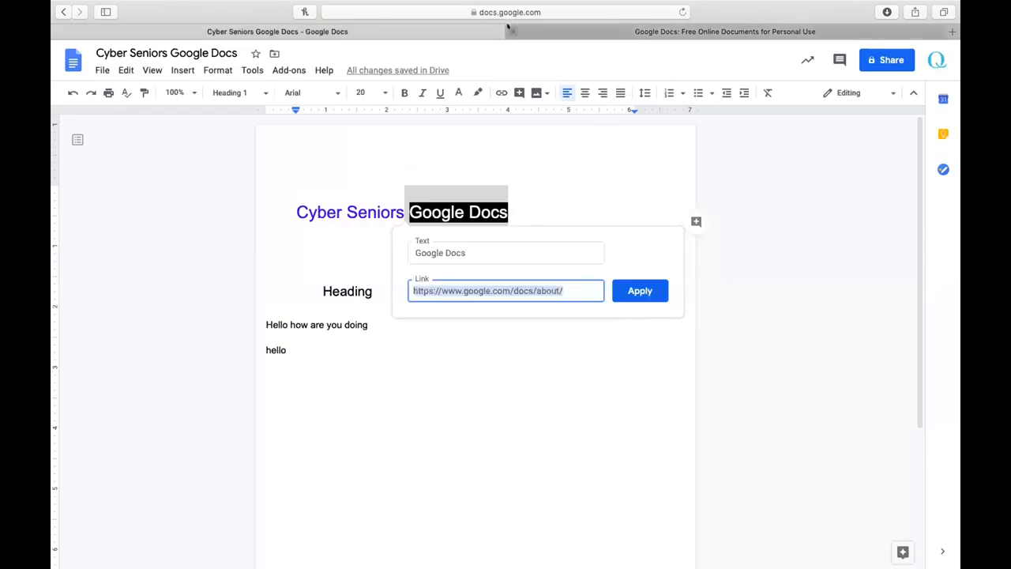
{"action": "left_click", "coordinate": [512, 31]}
{"action": "left_click", "coordinate": [639, 271]}
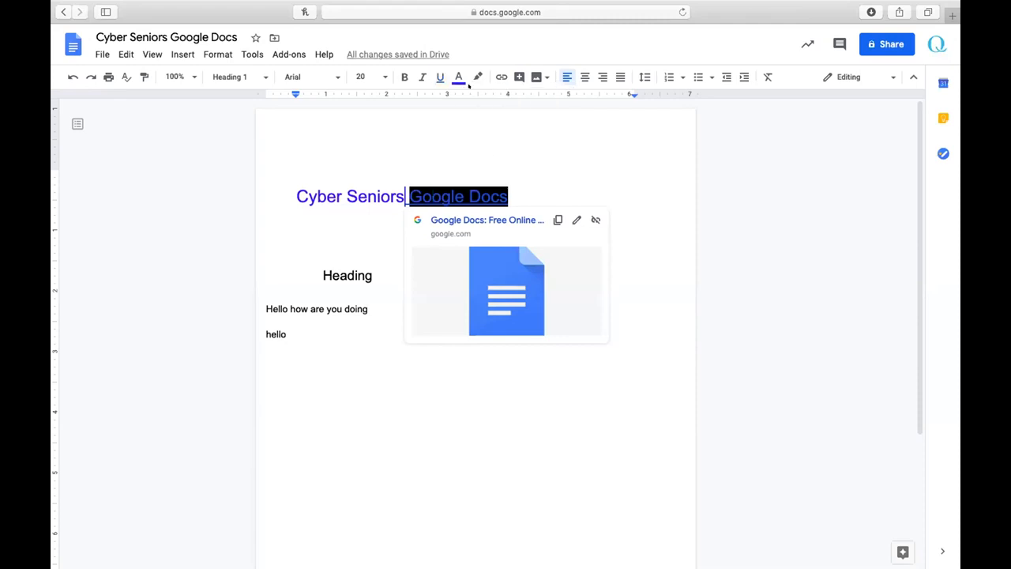
{"action": "left_click", "coordinate": [515, 77]}
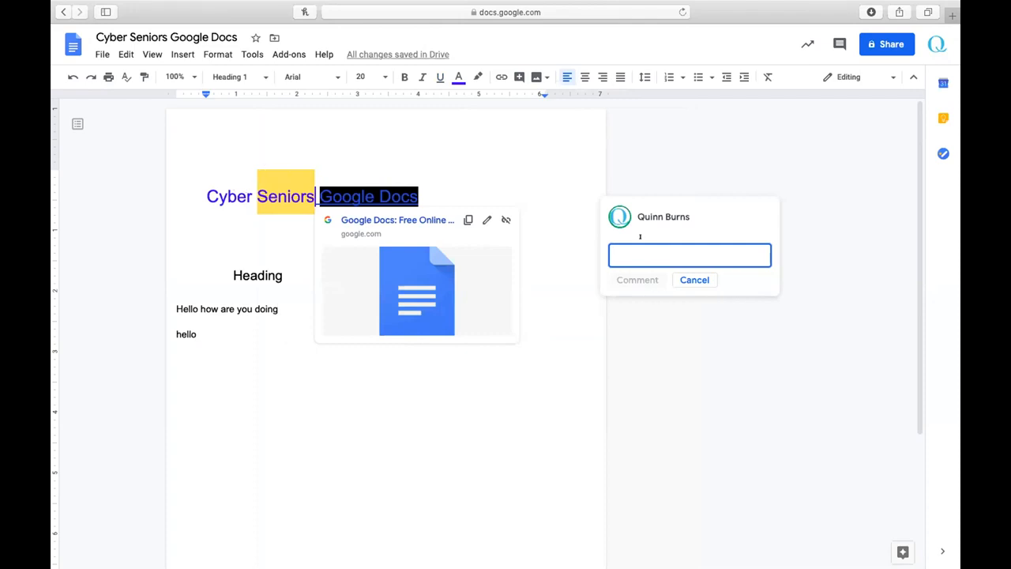
{"action": "scroll", "coordinate": [659, 260], "scroll_direction": "down", "scroll_amount": 1}
{"action": "left_click", "coordinate": [684, 272]}
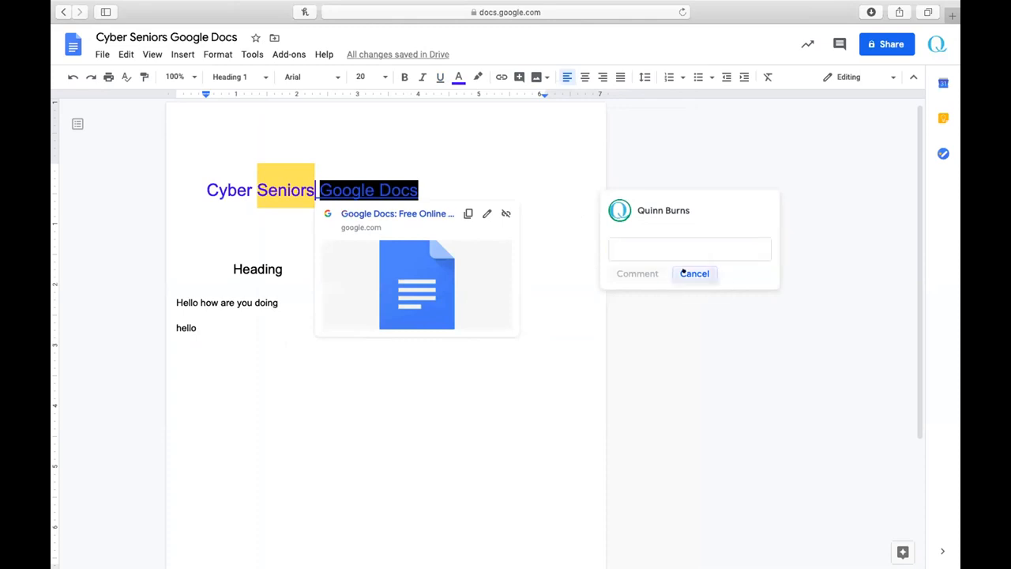
Add the comment "hey" to the word "Hello" in "Hello how are you doing", and resolve the comment
{"action": "left_click", "coordinate": [286, 301]}
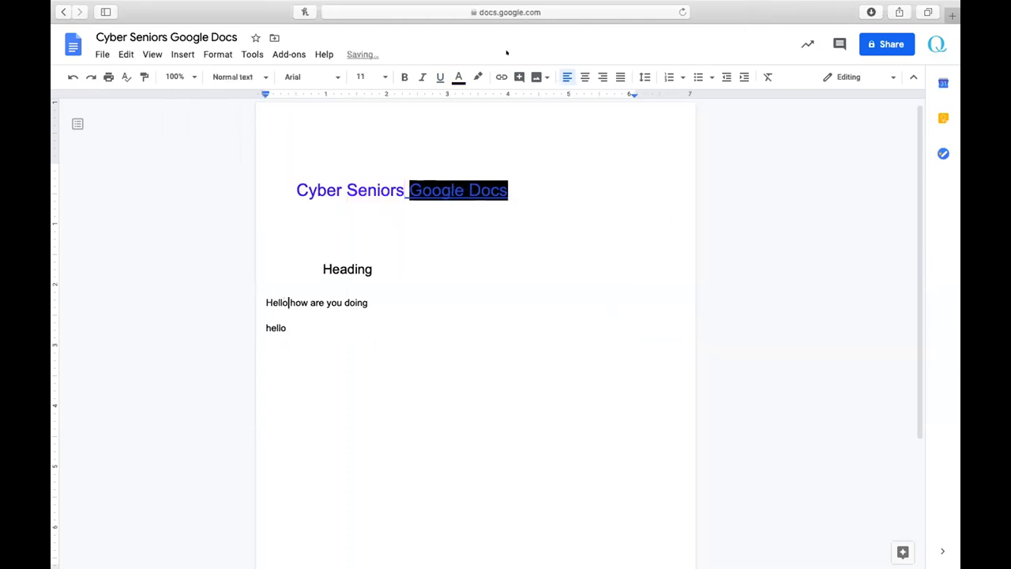
{"action": "left_click", "coordinate": [520, 77]}
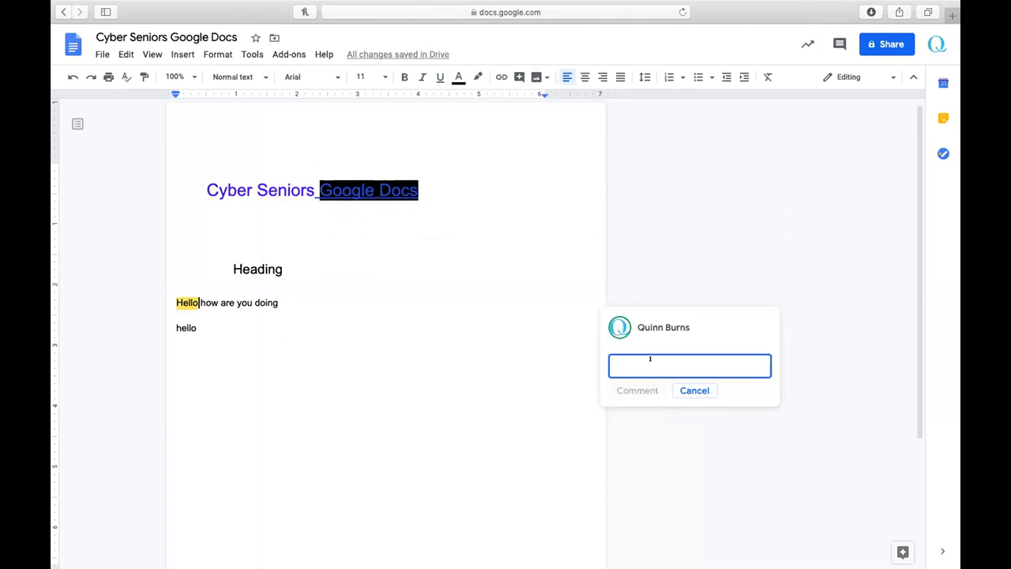
{"action": "type", "text": "hey"}
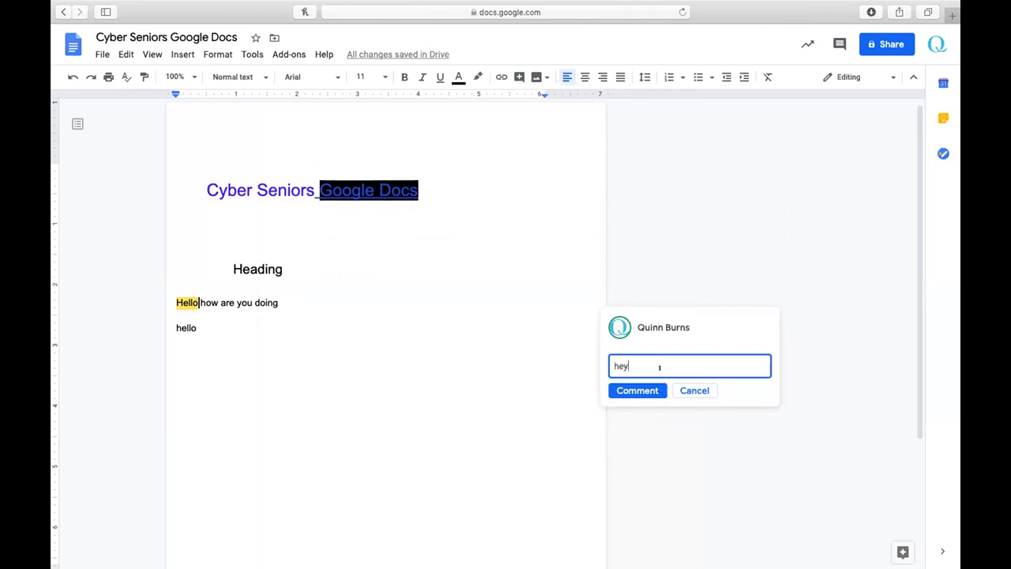
{"action": "left_click", "coordinate": [621, 385]}
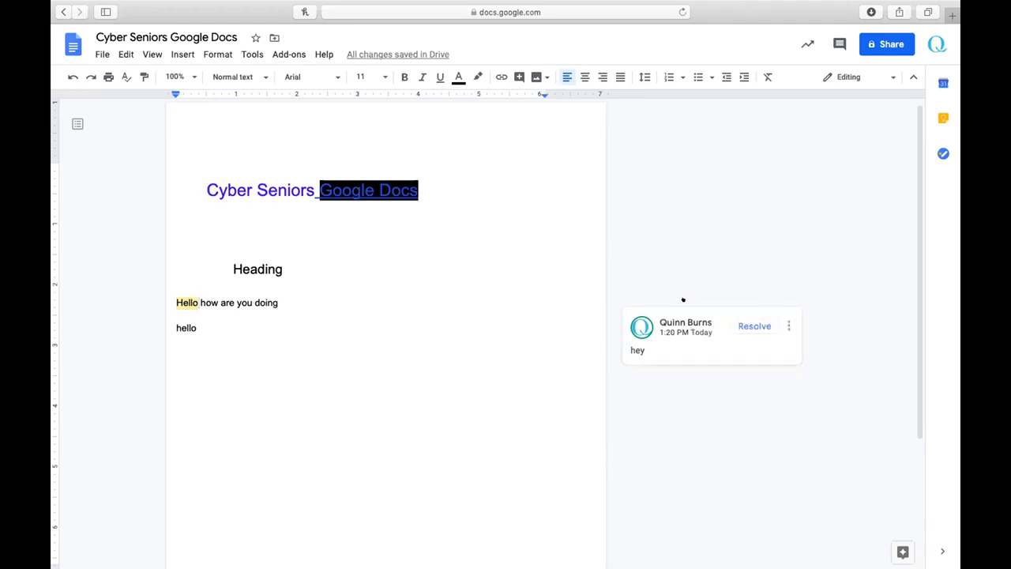
{"action": "left_click", "coordinate": [745, 324]}
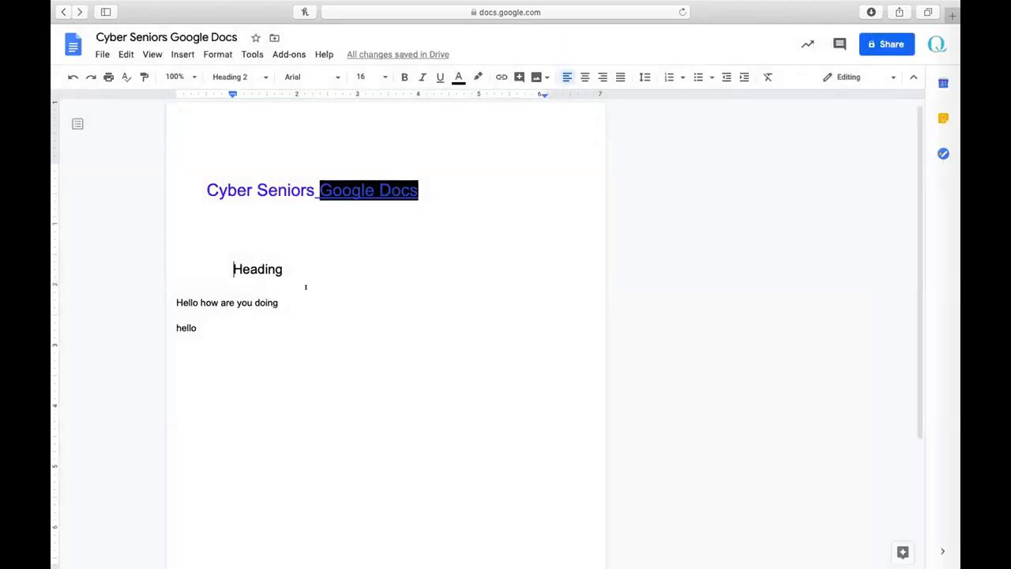
{"action": "left_click", "coordinate": [307, 295]}
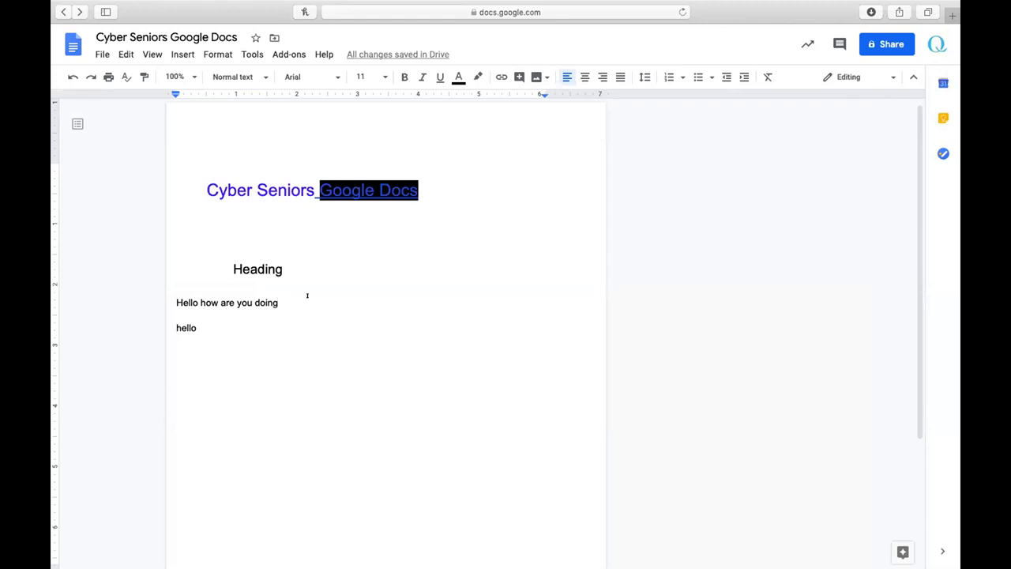
{"action": "scroll", "coordinate": [459, 204], "scroll_direction": "up", "scroll_amount": 1}
{"action": "scroll", "coordinate": [458, 204], "scroll_direction": "down", "scroll_amount": 1}
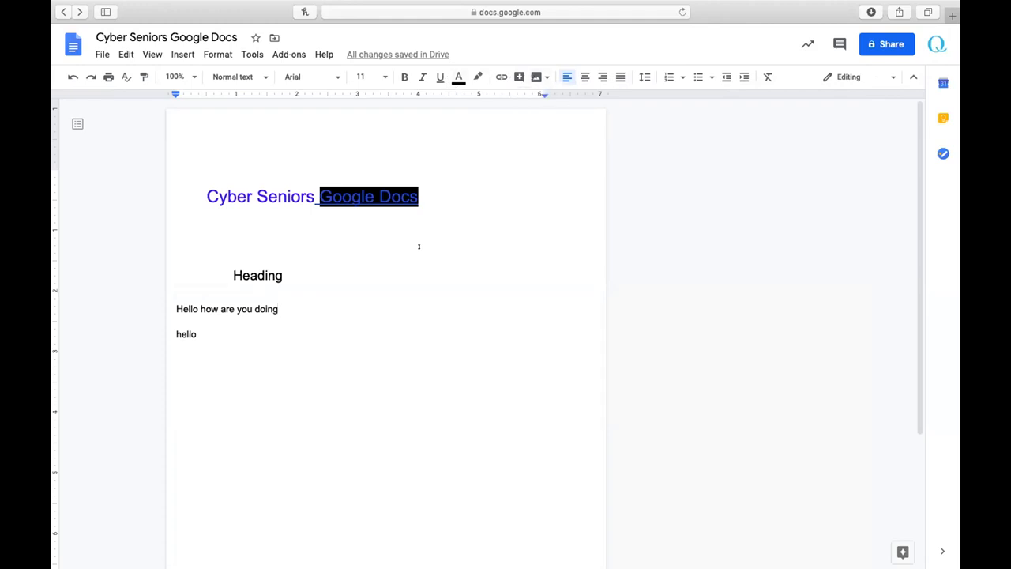
Start a new line below the last "Hello" and look through the computer's Documents folder for an image to upload, without choosing one
{"action": "left_click", "coordinate": [245, 333]}
{"action": "key", "text": "Return"}
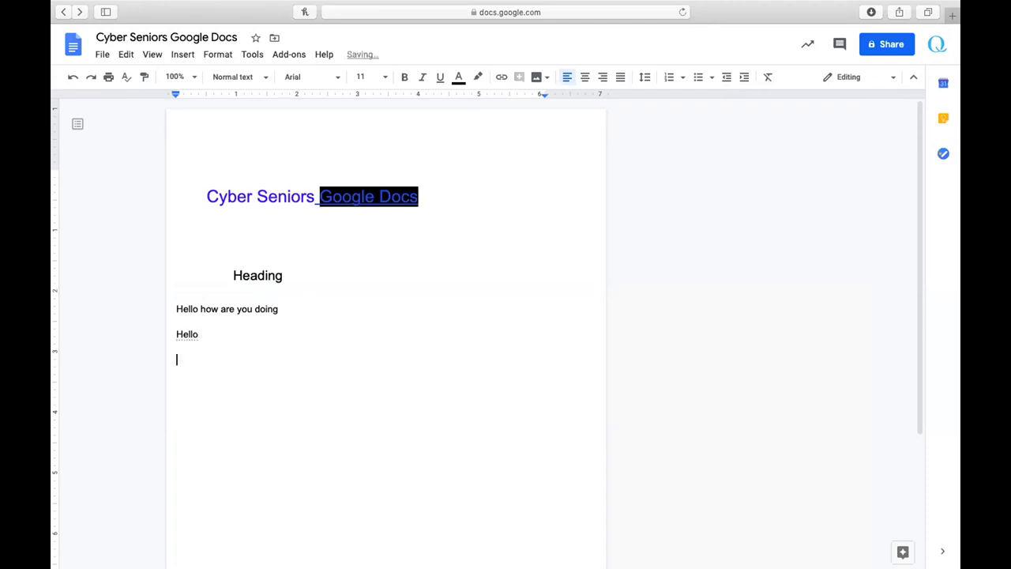
{"action": "left_click", "coordinate": [536, 76]}
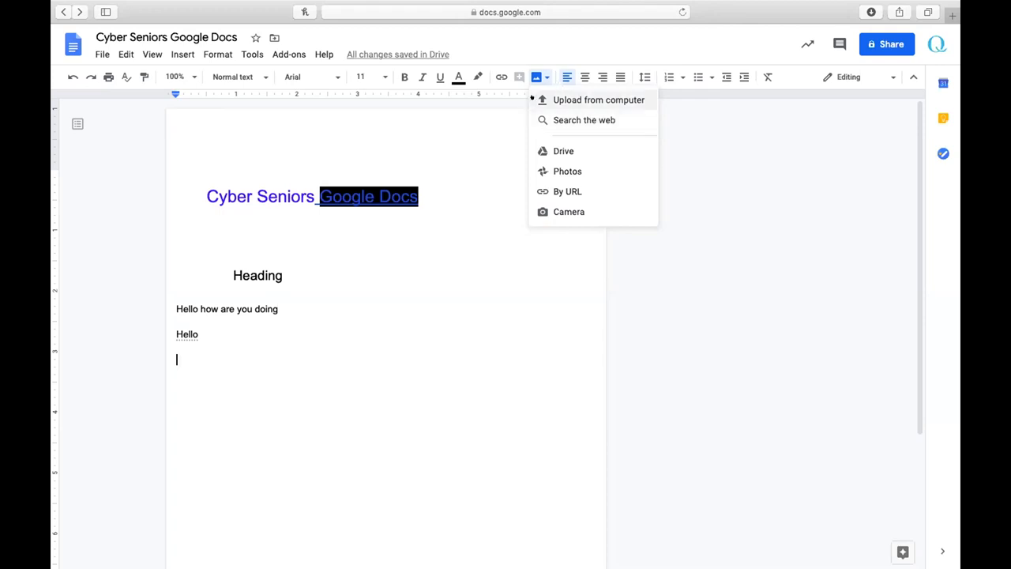
{"action": "left_click", "coordinate": [581, 89]}
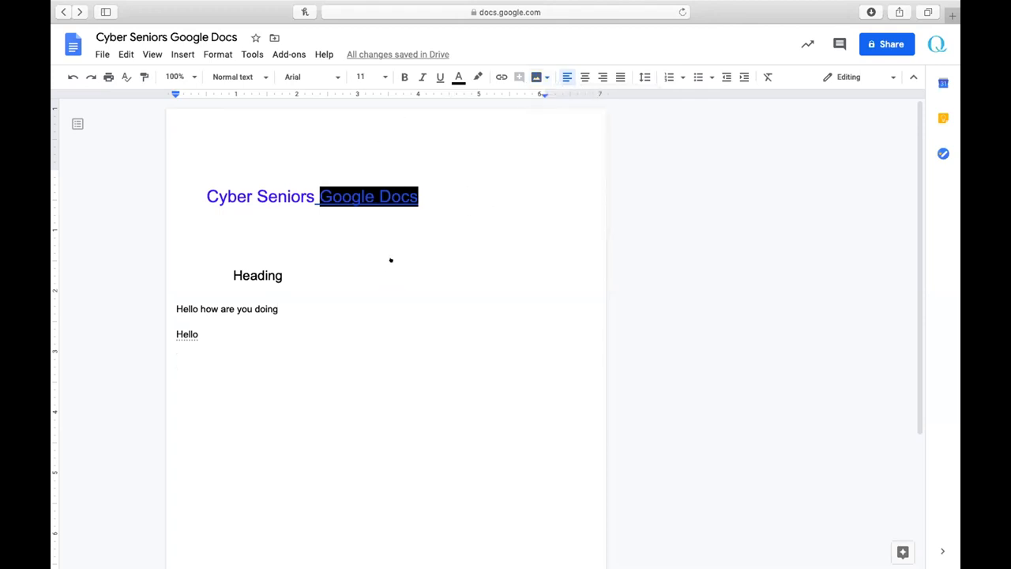
{"action": "scroll", "coordinate": [424, 93], "scroll_direction": "down", "scroll_amount": 8}
{"action": "scroll", "coordinate": [424, 93], "scroll_direction": "up", "scroll_amount": 8}
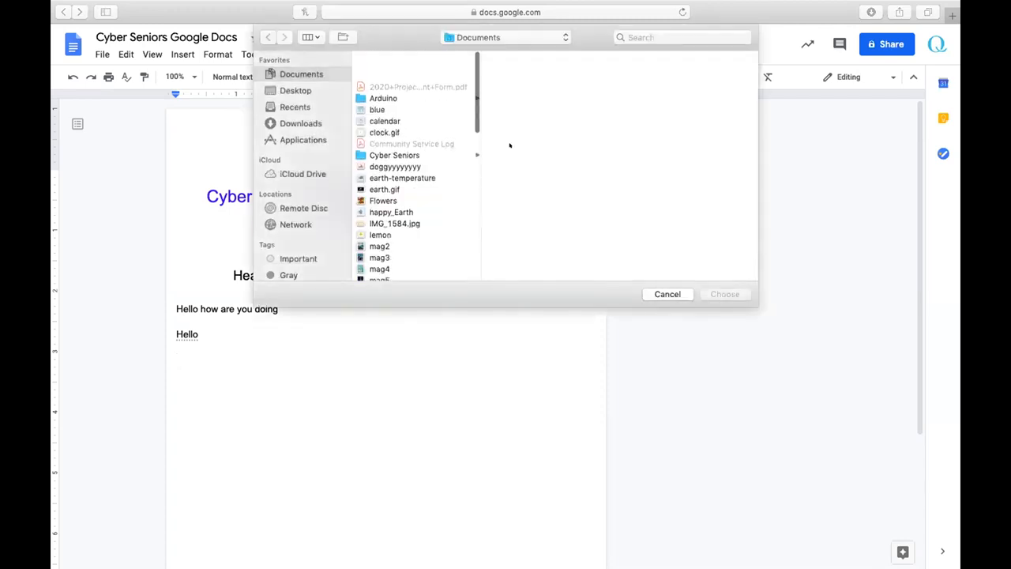
{"action": "left_click", "coordinate": [666, 293]}
Search the web for "google docs" images and insert the plain blue Docs icon on the empty line below "Hello"
{"action": "left_click", "coordinate": [540, 77]}
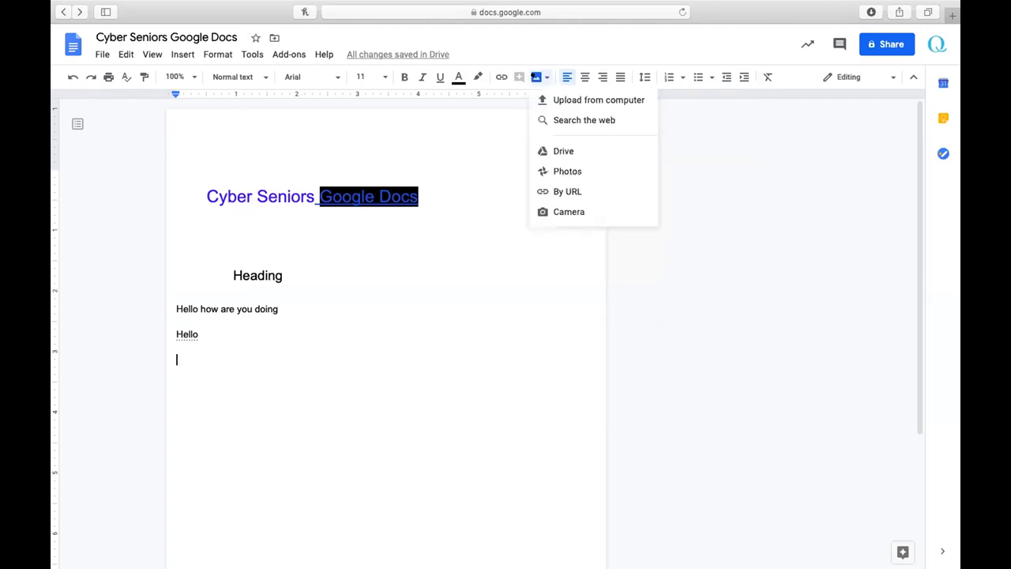
{"action": "left_click", "coordinate": [589, 119]}
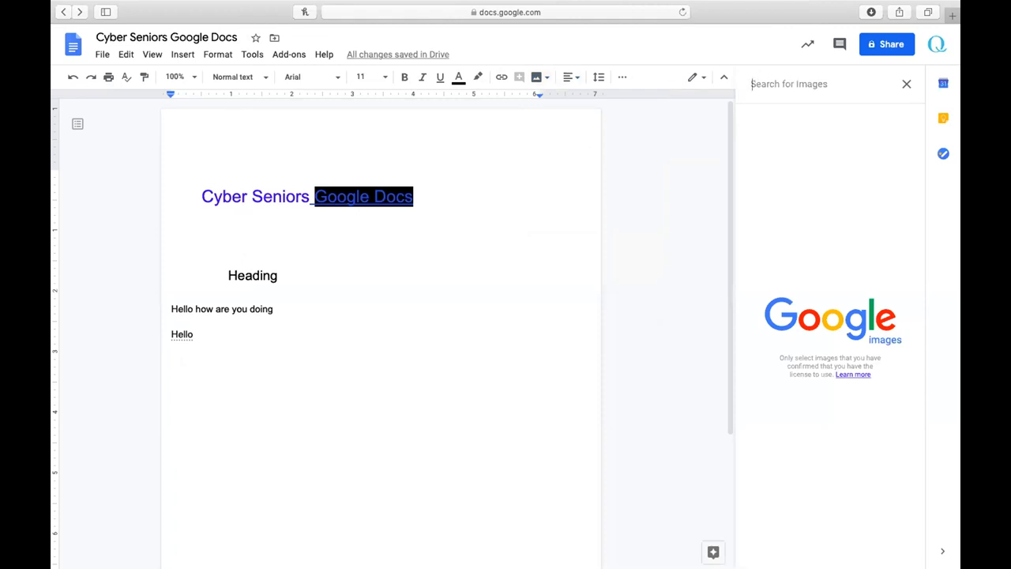
{"action": "type", "text": "google docs"}
{"action": "key", "text": "Return"}
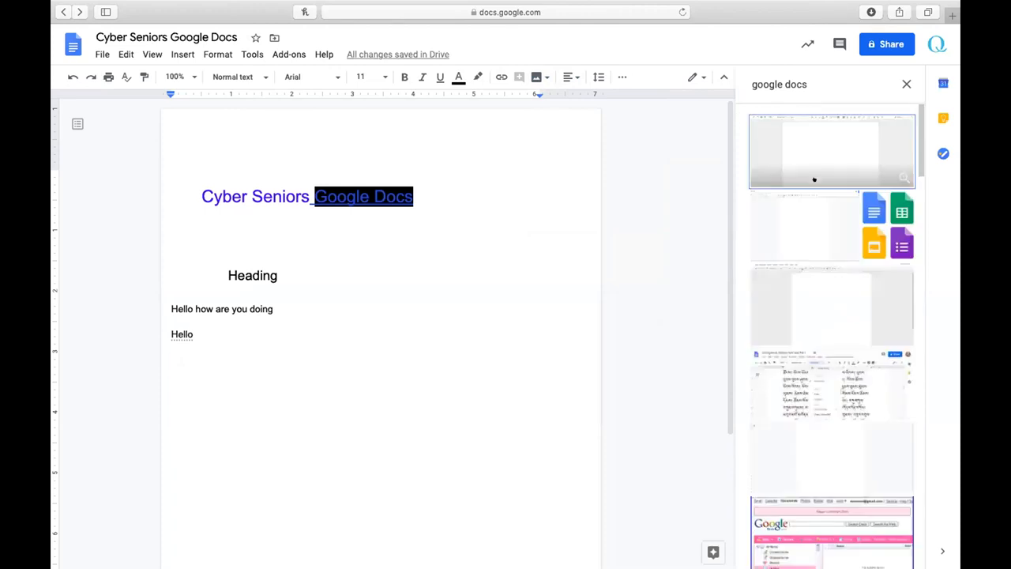
{"action": "scroll", "coordinate": [825, 217], "scroll_direction": "down", "scroll_amount": 10}
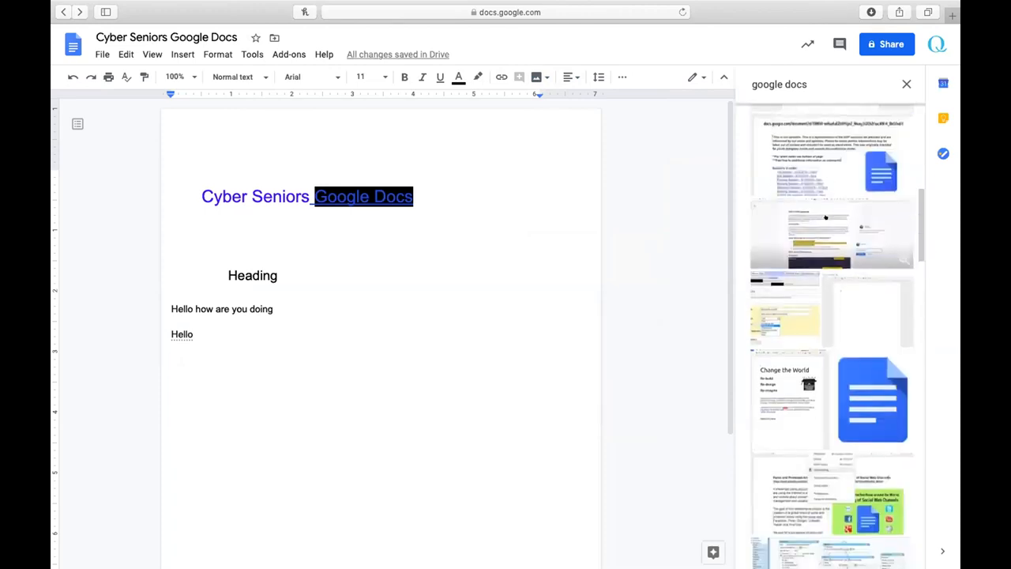
{"action": "scroll", "coordinate": [825, 217], "scroll_direction": "down", "scroll_amount": 5}
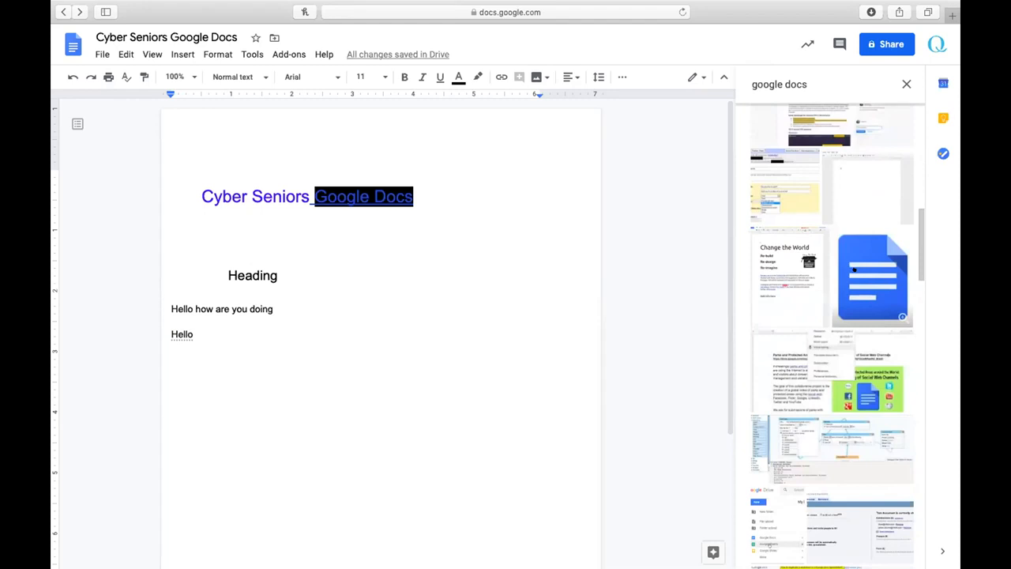
{"action": "left_click", "coordinate": [854, 269]}
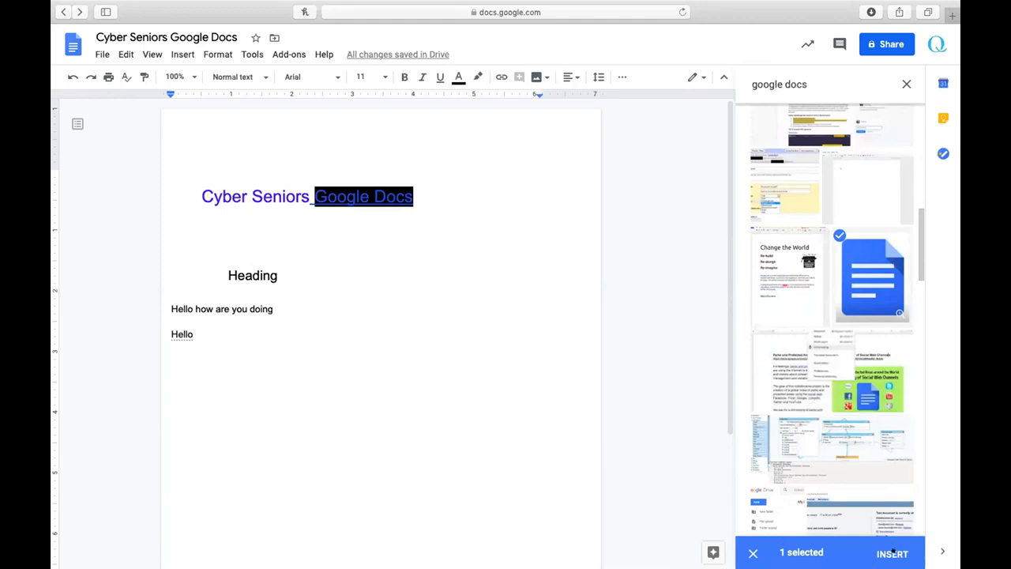
{"action": "left_click", "coordinate": [891, 552]}
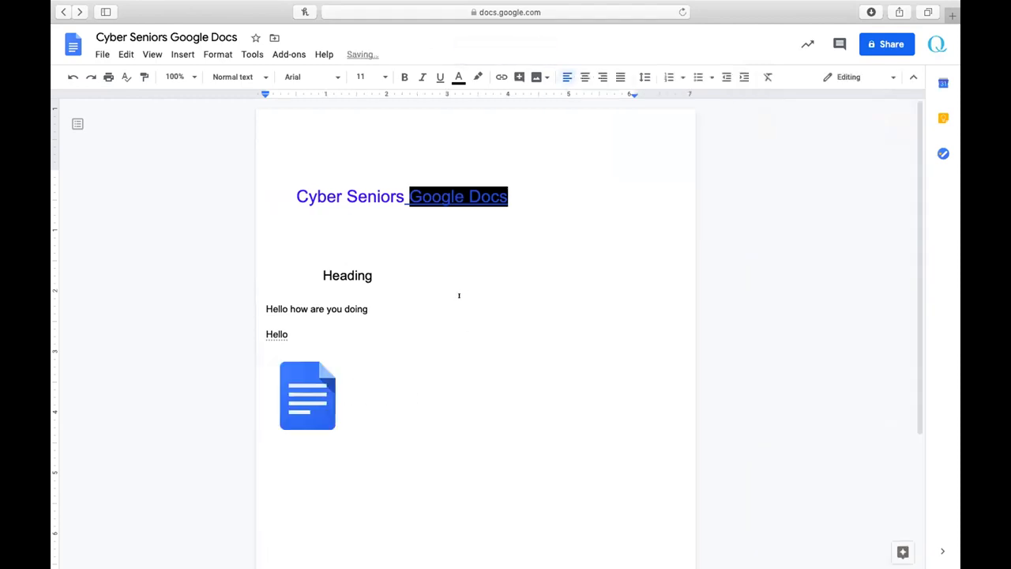
Browse the recent Google Drive images available for insertion, and close the Drive image browser
{"action": "left_click", "coordinate": [539, 77]}
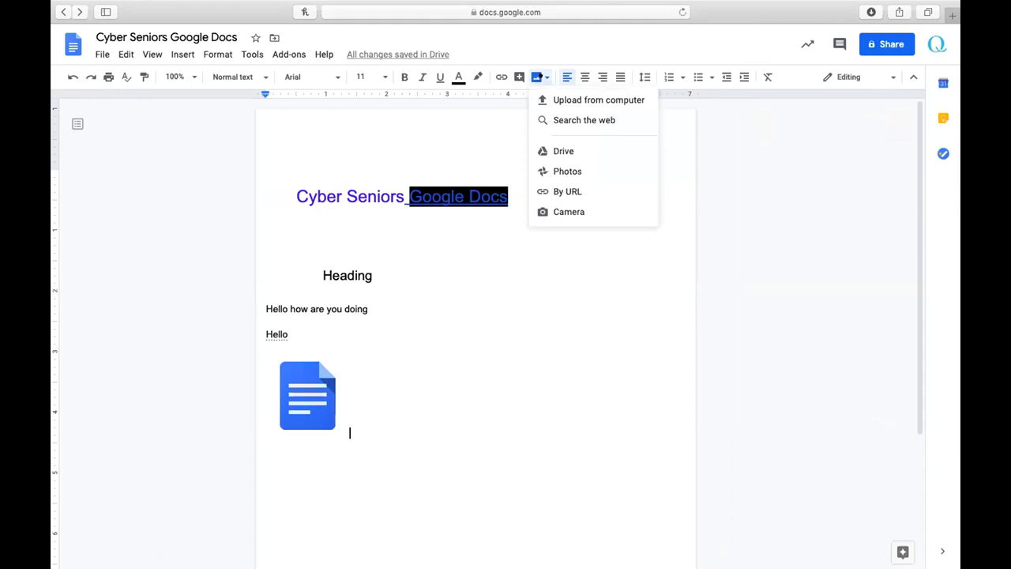
{"action": "left_click", "coordinate": [563, 150]}
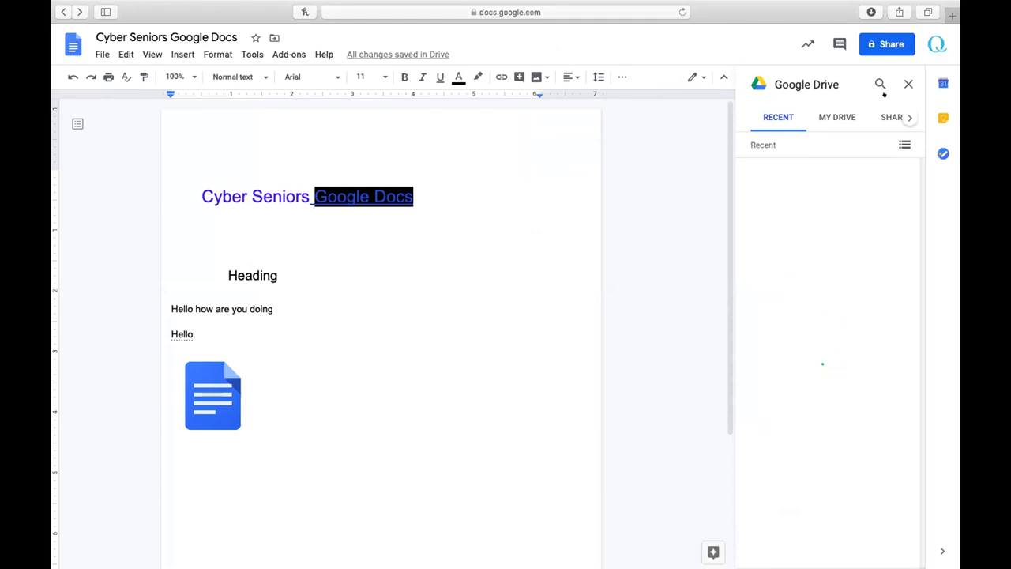
{"action": "scroll", "coordinate": [829, 324], "scroll_direction": "down", "scroll_amount": 1}
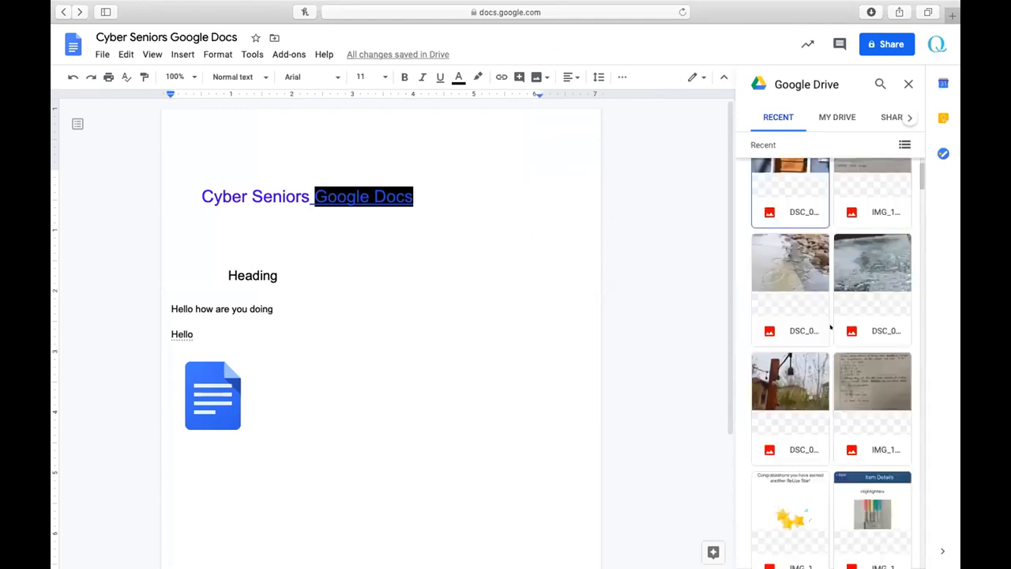
{"action": "scroll", "coordinate": [829, 327], "scroll_direction": "up", "scroll_amount": 1}
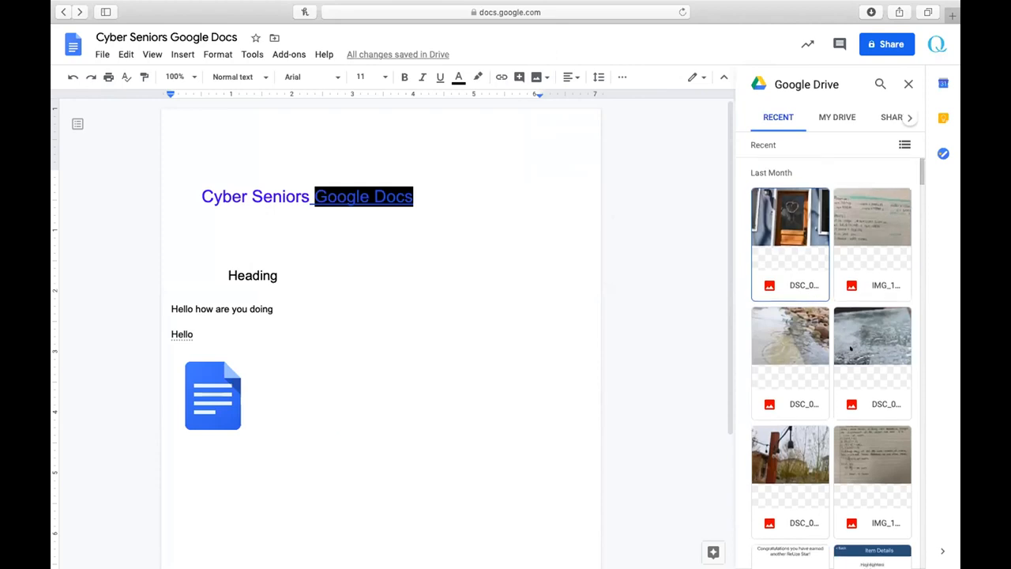
{"action": "scroll", "coordinate": [831, 355], "scroll_direction": "down", "scroll_amount": 3}
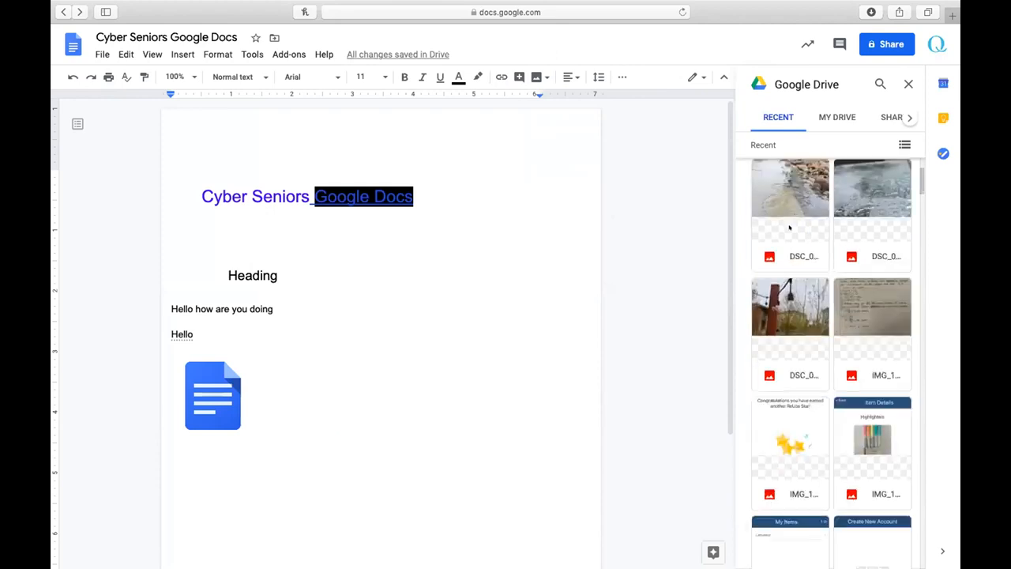
{"action": "scroll", "coordinate": [831, 356], "scroll_direction": "up", "scroll_amount": 4}
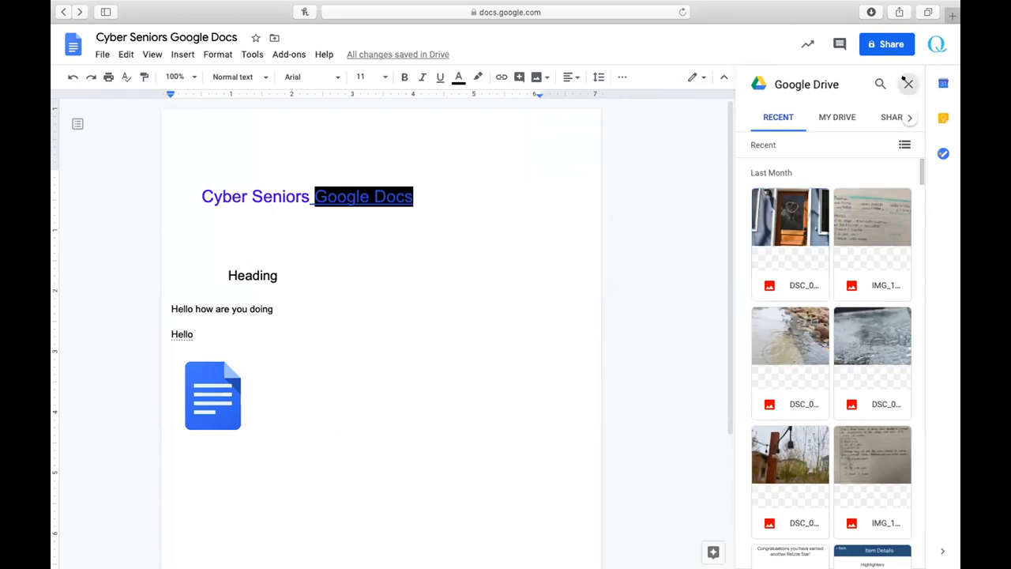
{"action": "left_click", "coordinate": [908, 84]}
Look at the image insertion options, and search Google Images for "google docs" in a new browser tab
{"action": "left_click", "coordinate": [535, 76]}
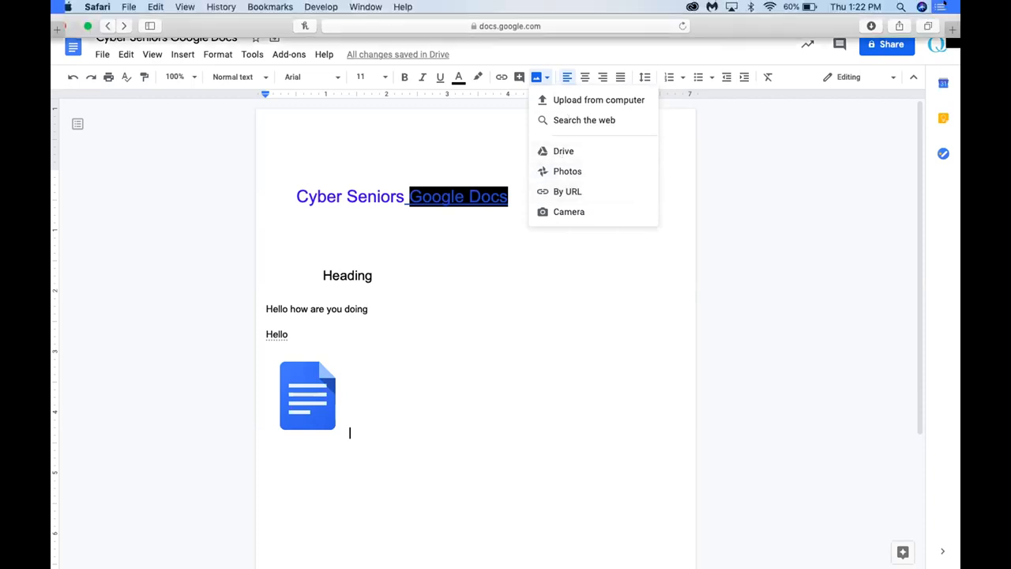
{"action": "left_click", "coordinate": [940, 6]}
{"action": "key", "text": "super+t"}
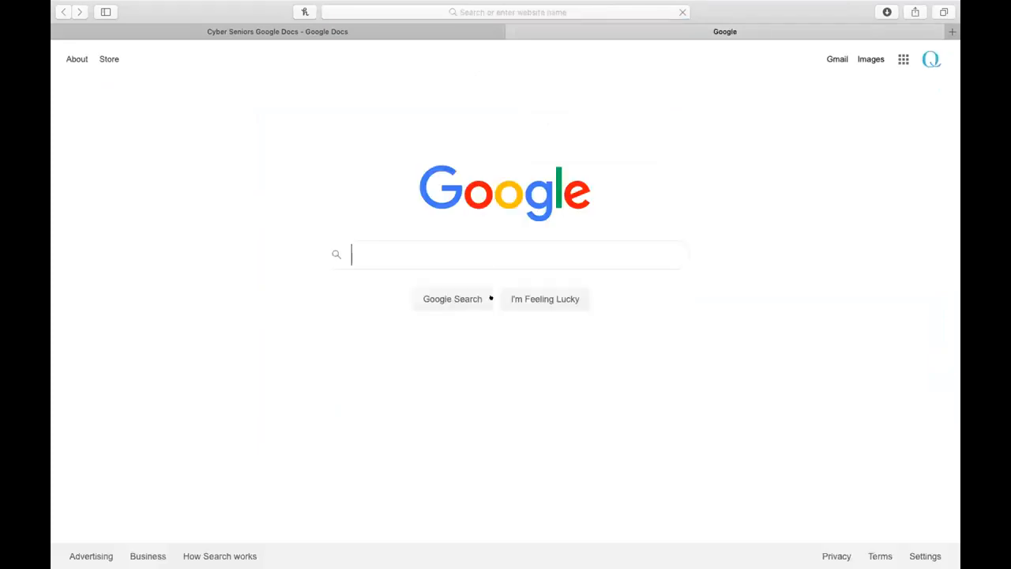
{"action": "type", "text": "google docs"}
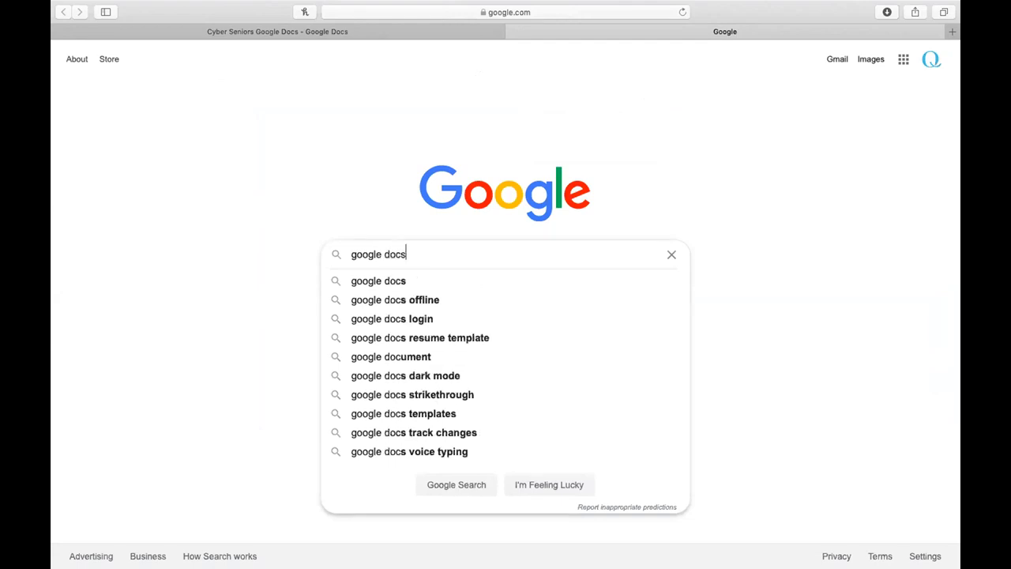
{"action": "key", "text": "Return"}
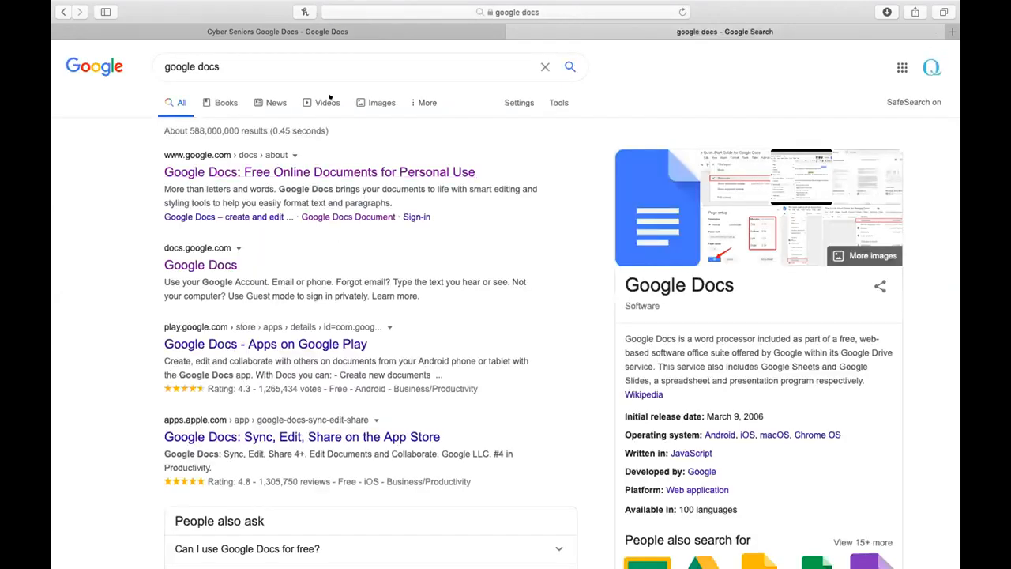
{"action": "left_click", "coordinate": [379, 96]}
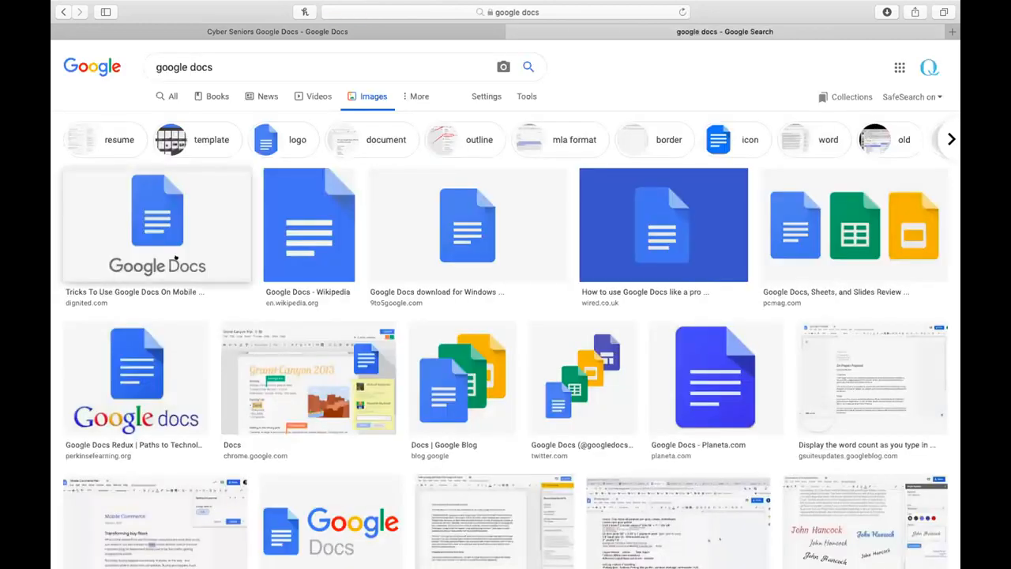
Preview the Dignited image with the Docs icon and "Google Docs" wordmark, and copy its image address
{"action": "left_click", "coordinate": [170, 254]}
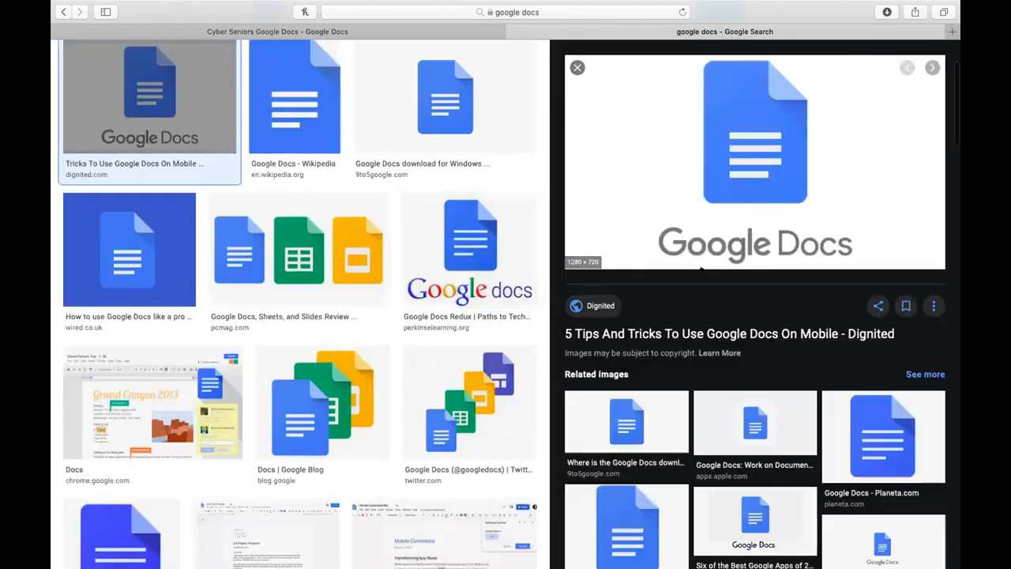
{"action": "right_click", "coordinate": [662, 175]}
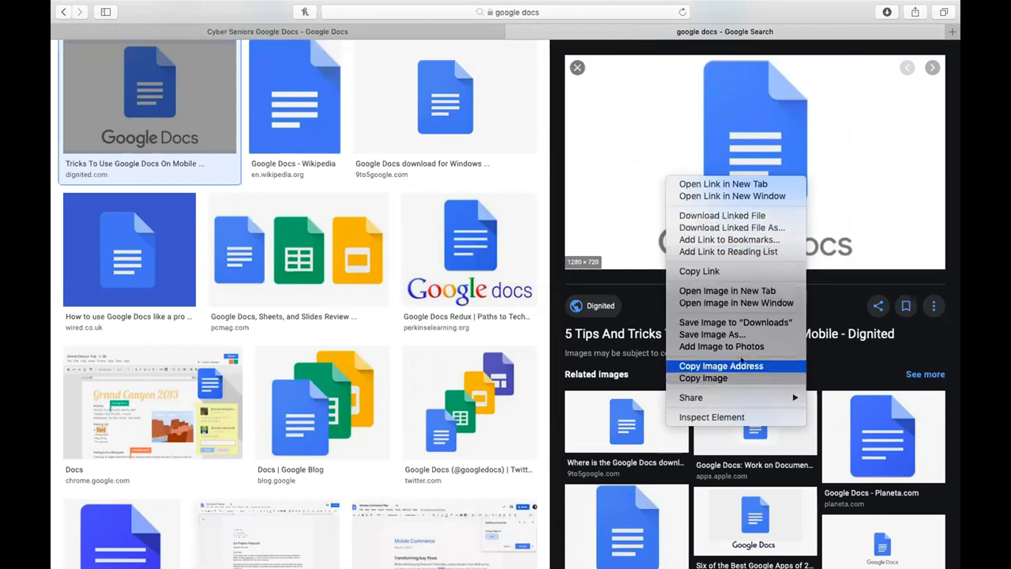
{"action": "left_click", "coordinate": [749, 364]}
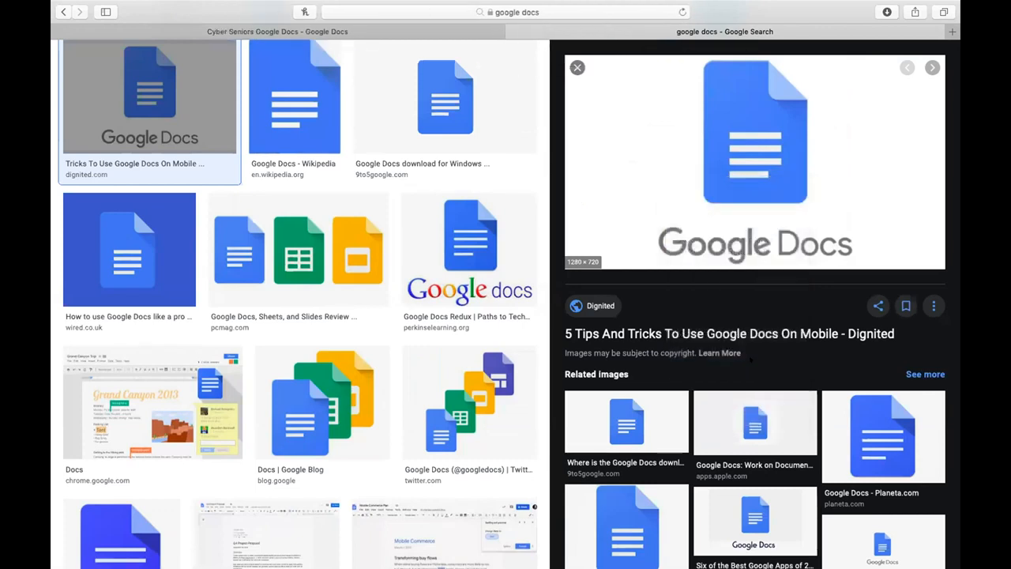
Return to the document, insert the Google Docs logo by URL from the copied image address, and select the inserted image
{"action": "left_click", "coordinate": [375, 27]}
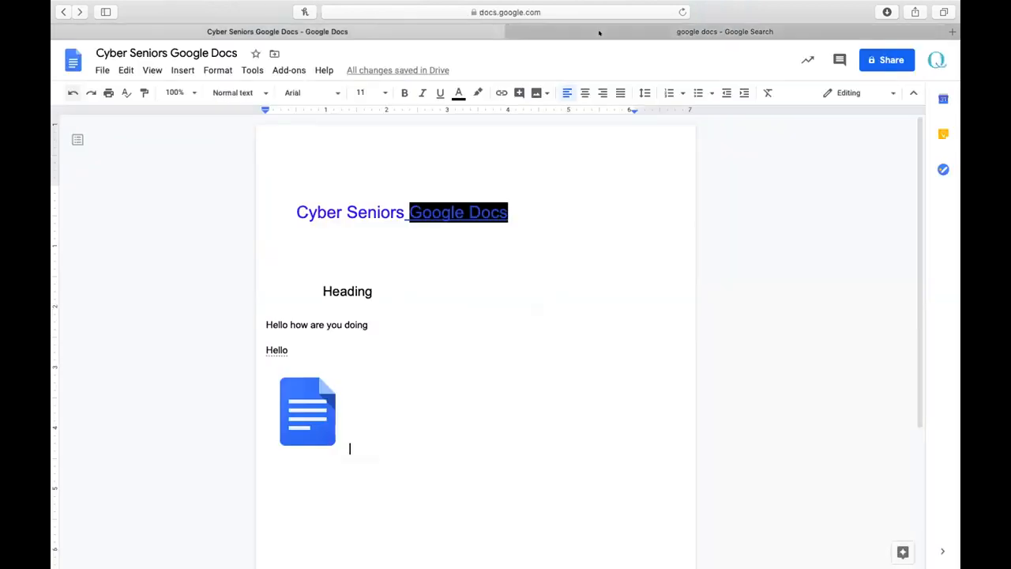
{"action": "left_click", "coordinate": [477, 92]}
{"action": "left_click", "coordinate": [536, 93]}
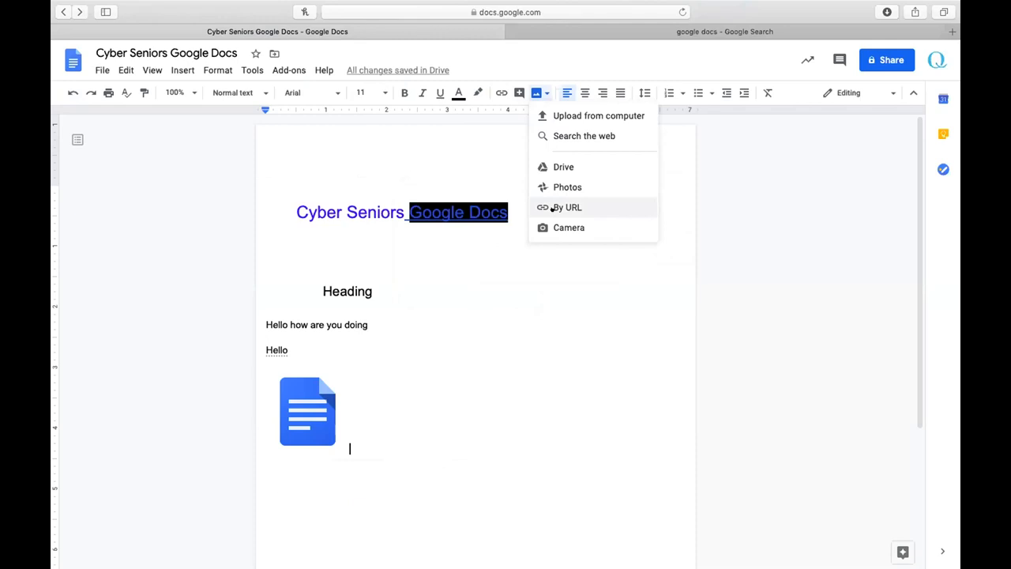
{"action": "left_click", "coordinate": [553, 206]}
{"action": "key", "text": "super+v"}
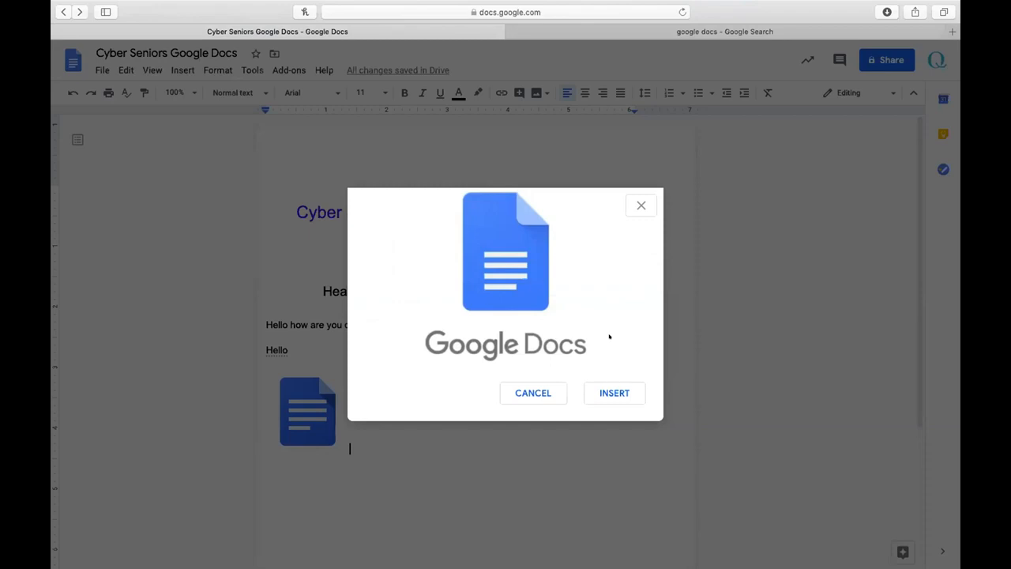
{"action": "left_click", "coordinate": [614, 392]}
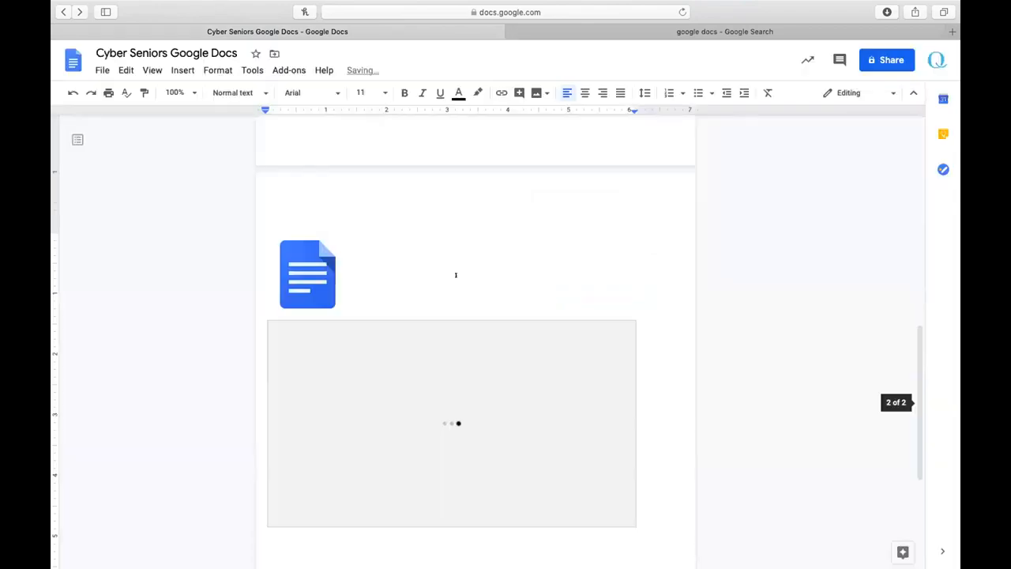
{"action": "scroll", "coordinate": [455, 275], "scroll_direction": "down", "scroll_amount": 3}
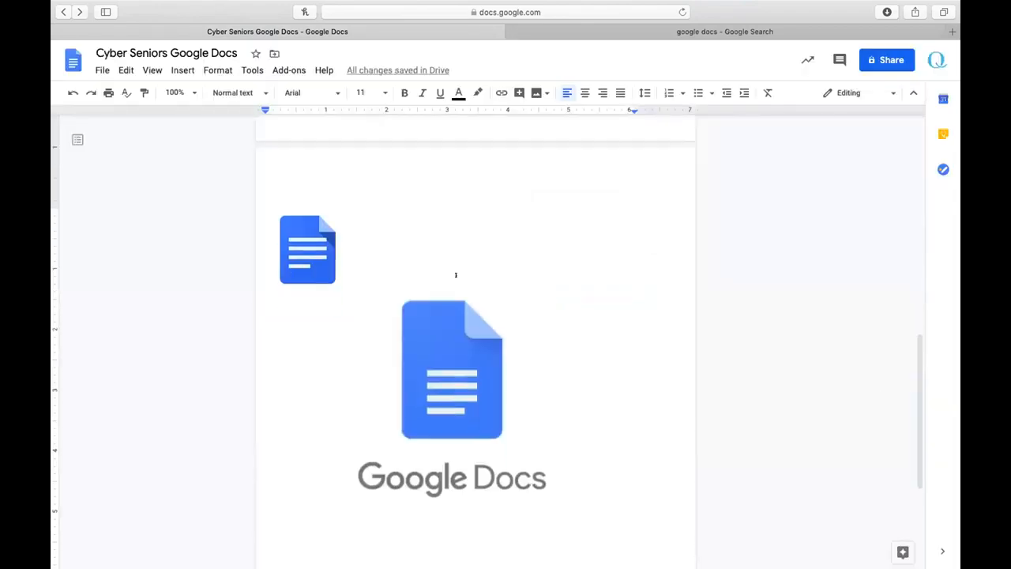
{"action": "left_click", "coordinate": [455, 275]}
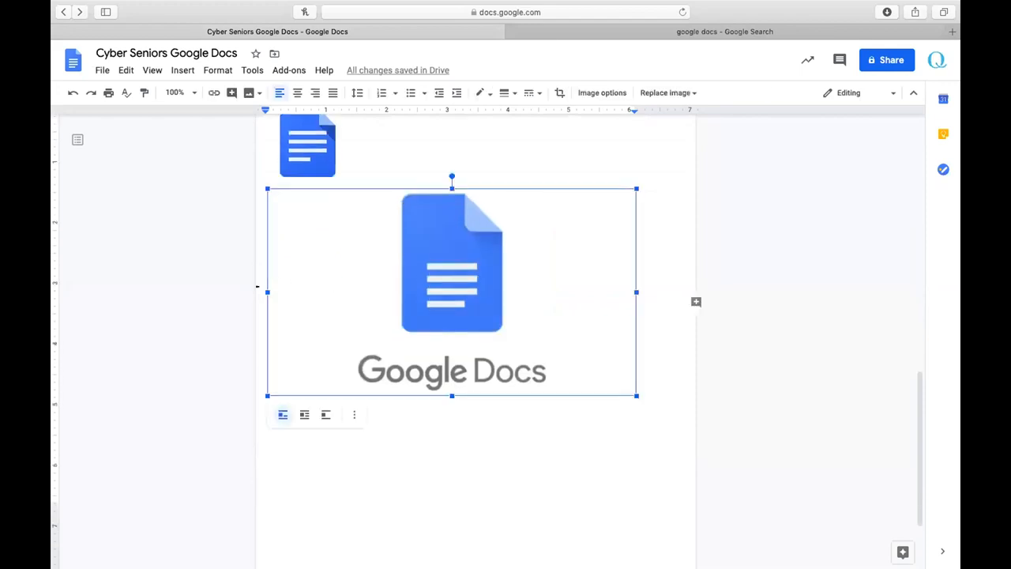
Preview the 9to5Google Docs icon in the image search results, and return to the document
{"action": "left_click", "coordinate": [711, 35]}
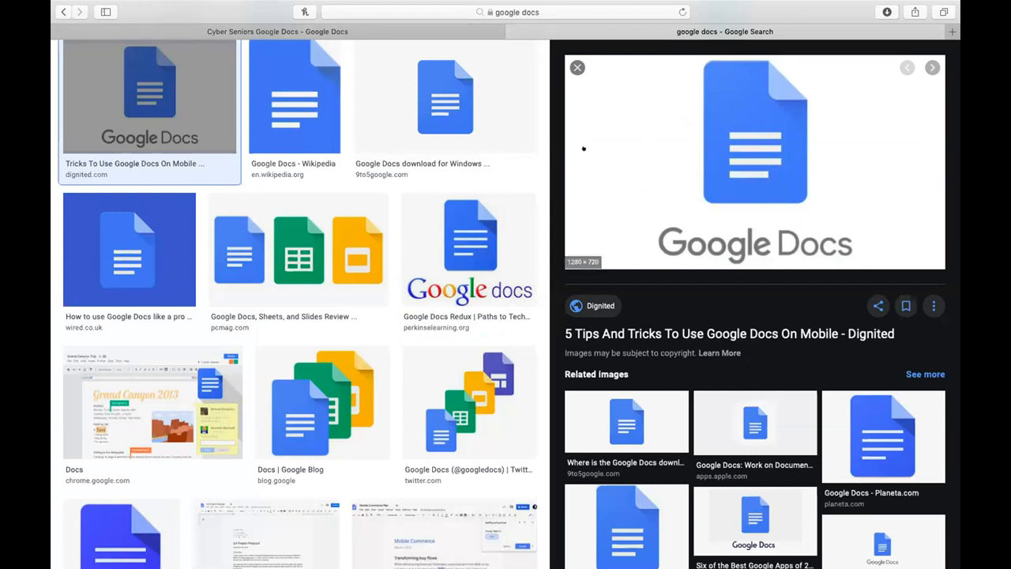
{"action": "left_click", "coordinate": [381, 124]}
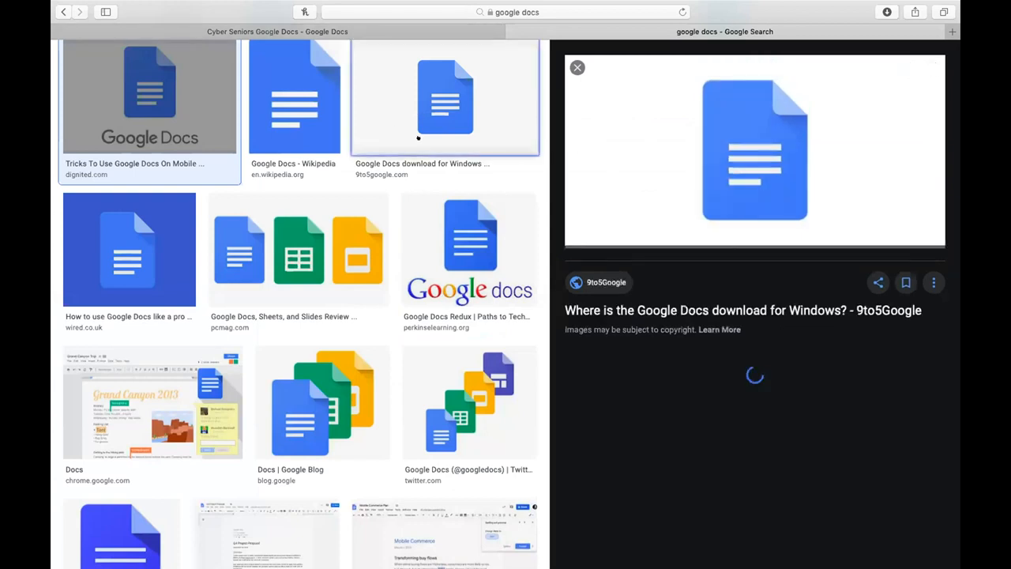
{"action": "left_click", "coordinate": [344, 31]}
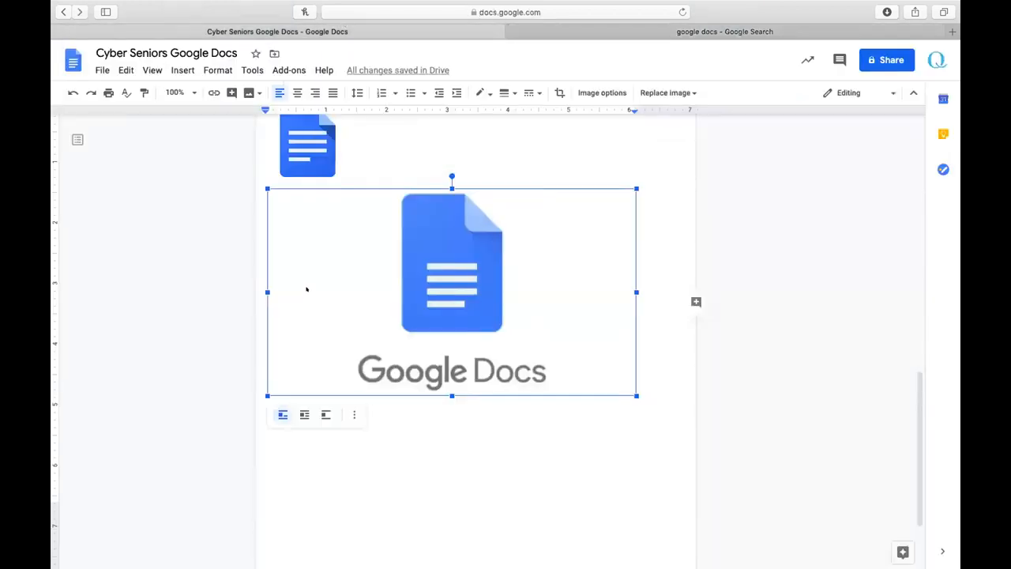
Crop the empty space off both sides of the inserted Google Docs logo and apply the crop
{"action": "double_click", "coordinate": [408, 272]}
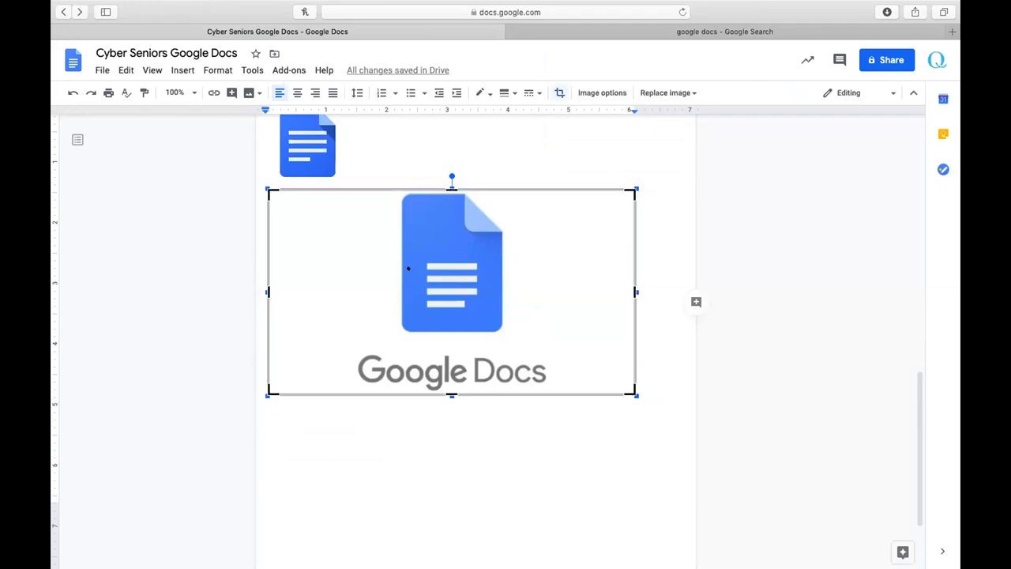
{"action": "left_click_drag", "start_coordinate": [267, 289], "coordinate": [349, 296]}
{"action": "left_click_drag", "start_coordinate": [553, 292], "coordinate": [471, 289]}
{"action": "left_click", "coordinate": [564, 376]}
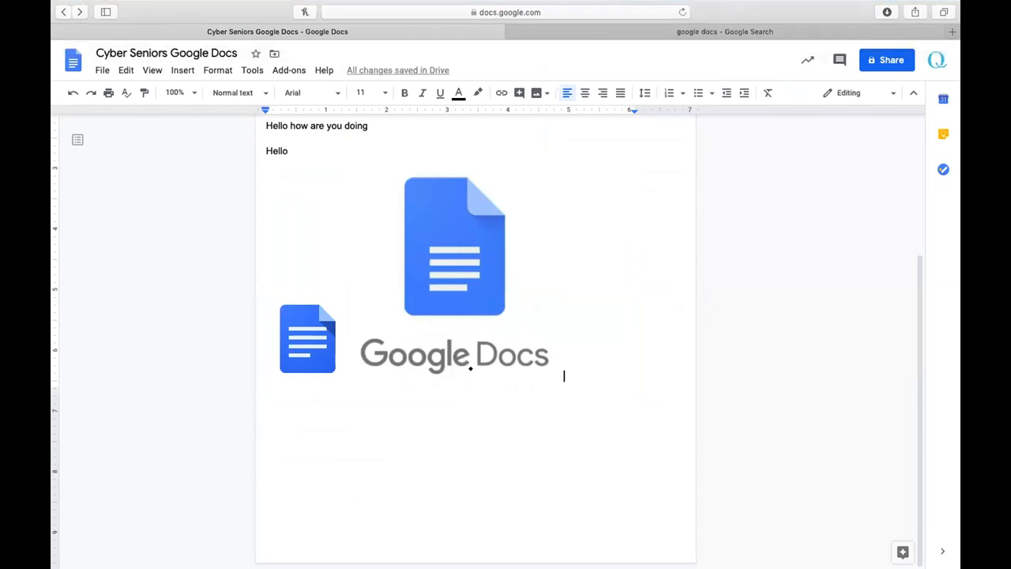
Shrink the cropped Google Docs logo proportionally so it sits next to the small Docs icon
{"action": "left_click", "coordinate": [377, 176]}
{"action": "left_click_drag", "start_coordinate": [345, 165], "coordinate": [439, 261]}
{"action": "left_click", "coordinate": [557, 256]}
Review the sources available for inserting an image, including Drive, Photos, By URL and Camera, without inserting anything
{"action": "scroll", "coordinate": [557, 255], "scroll_direction": "up", "scroll_amount": 5}
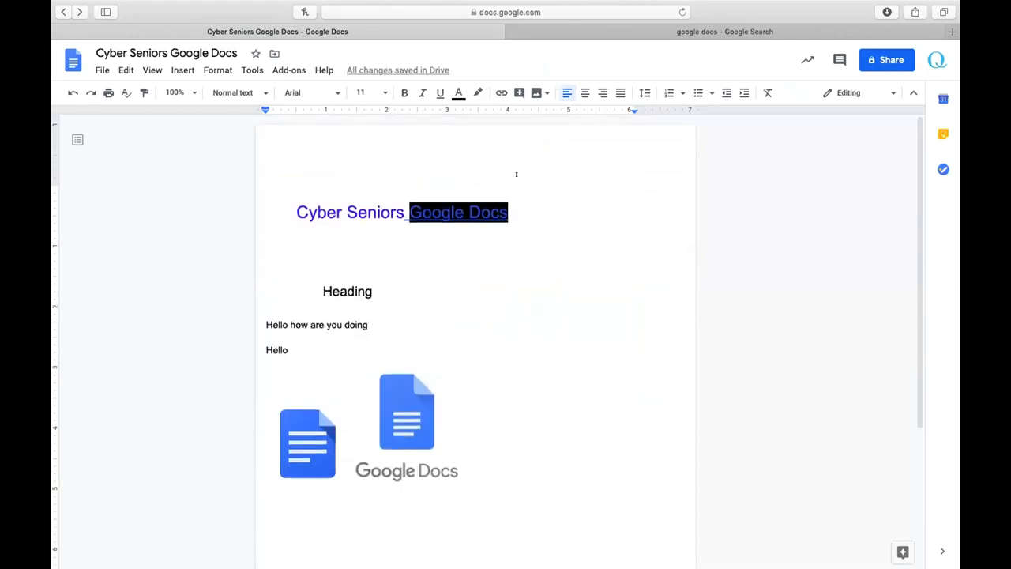
{"action": "left_click", "coordinate": [538, 92]}
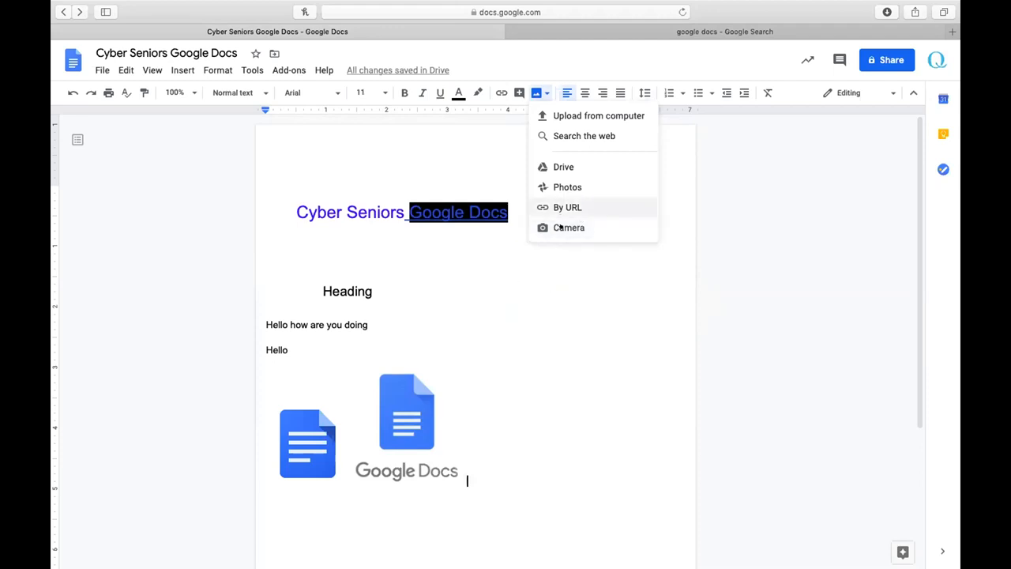
{"action": "left_click", "coordinate": [427, 317]}
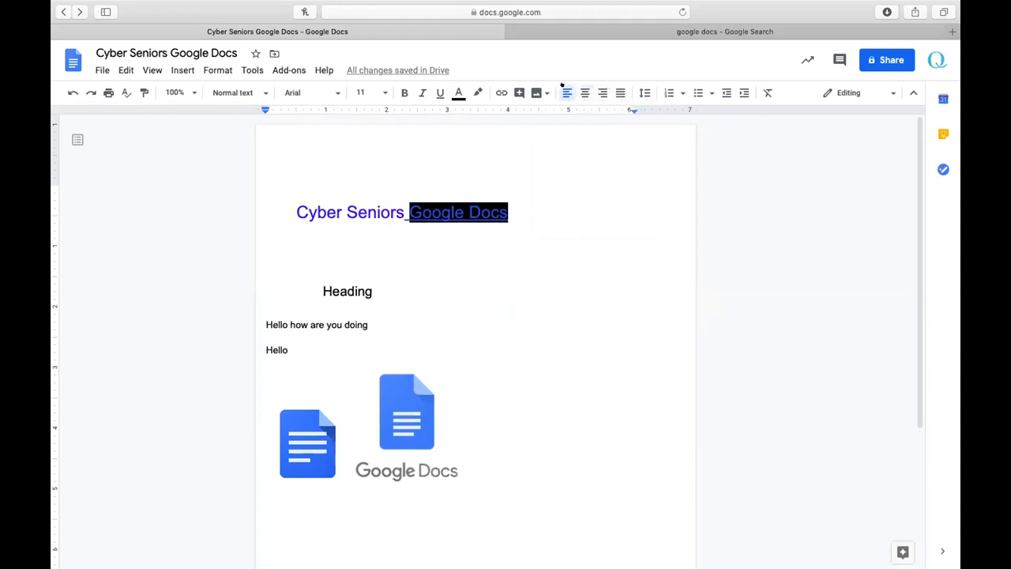
{"action": "key", "text": "Down"}
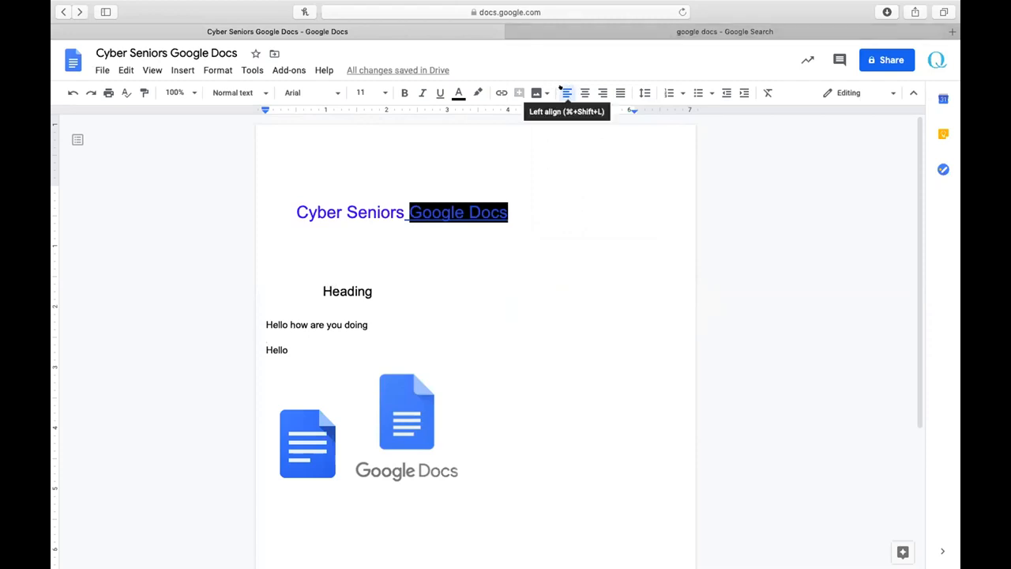
Center-align the "Cyber Seniors Google Docs" title
{"action": "left_click_drag", "start_coordinate": [295, 212], "coordinate": [506, 215]}
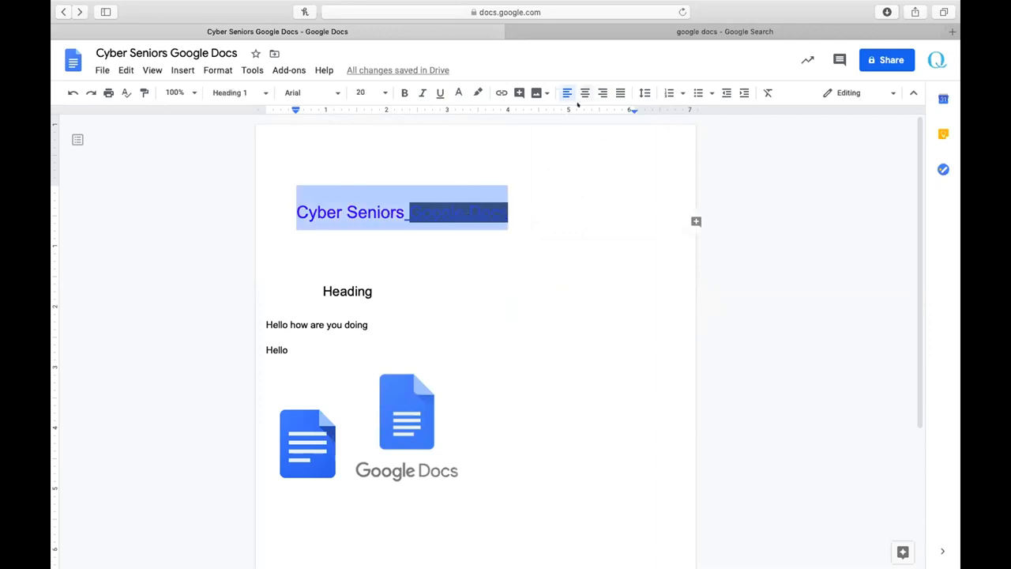
{"action": "left_click", "coordinate": [382, 211]}
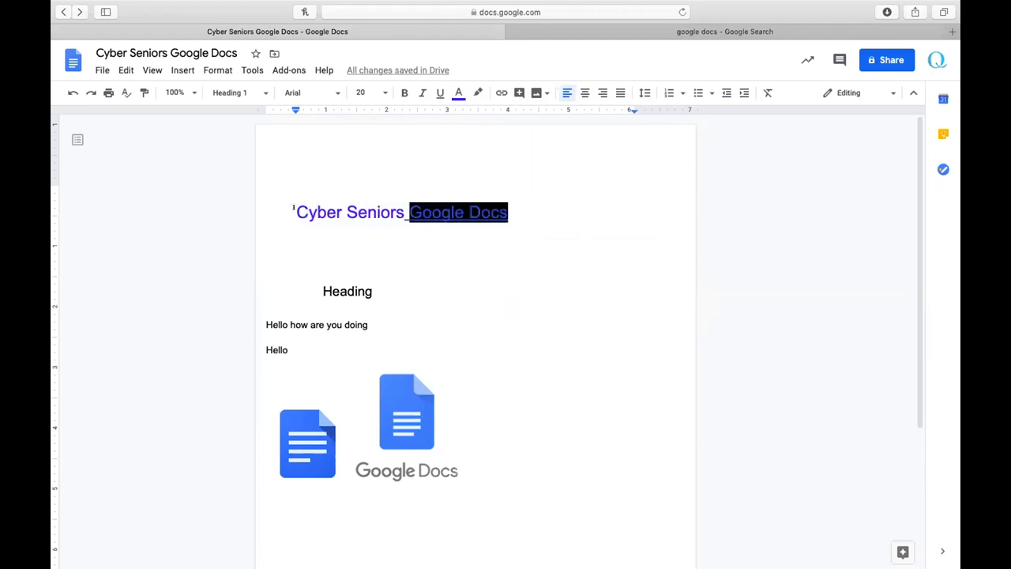
{"action": "left_click", "coordinate": [583, 92]}
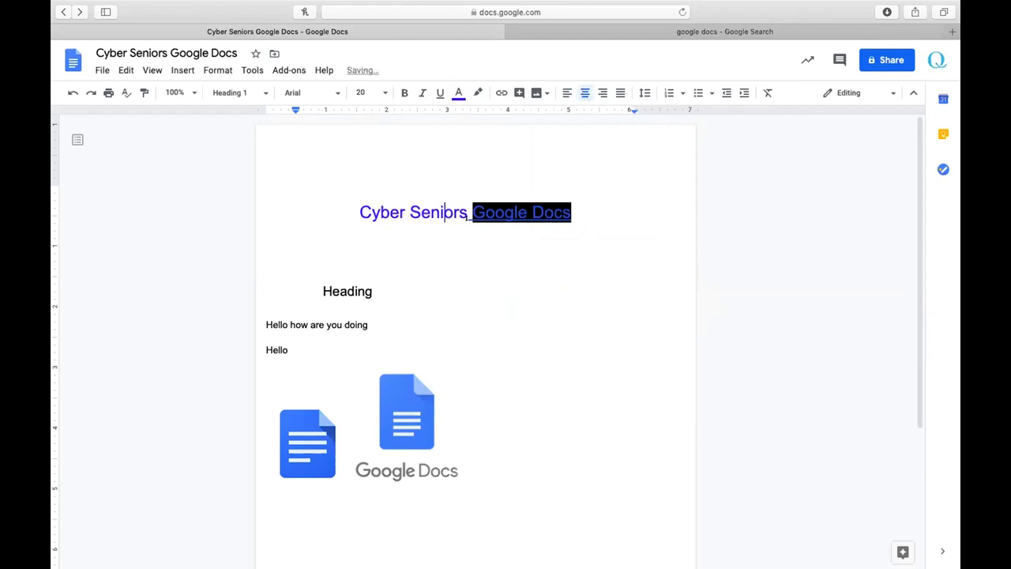
Delete one blank line between the title and "Heading"
{"action": "left_click", "coordinate": [384, 274]}
{"action": "left_click", "coordinate": [354, 247]}
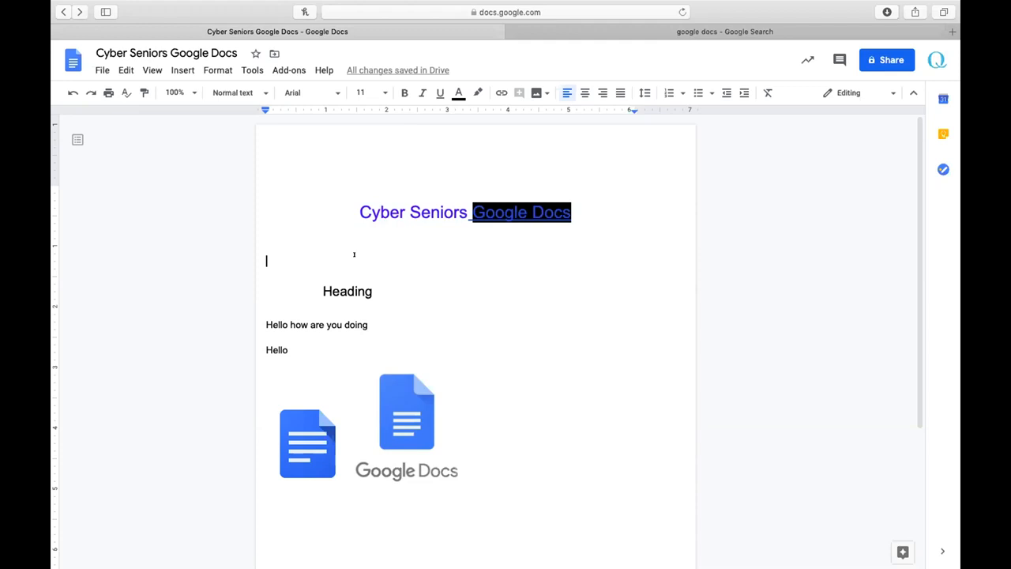
{"action": "key", "text": "Delete"}
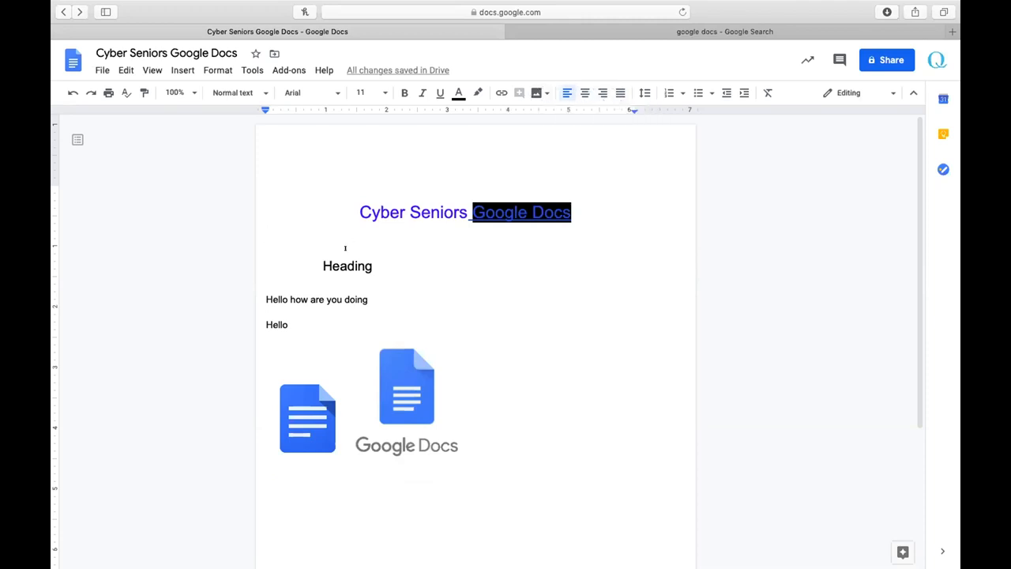
Enter a line of filler text made of repeated "hg" letters on the blank line below the title
{"action": "left_click", "coordinate": [380, 212]}
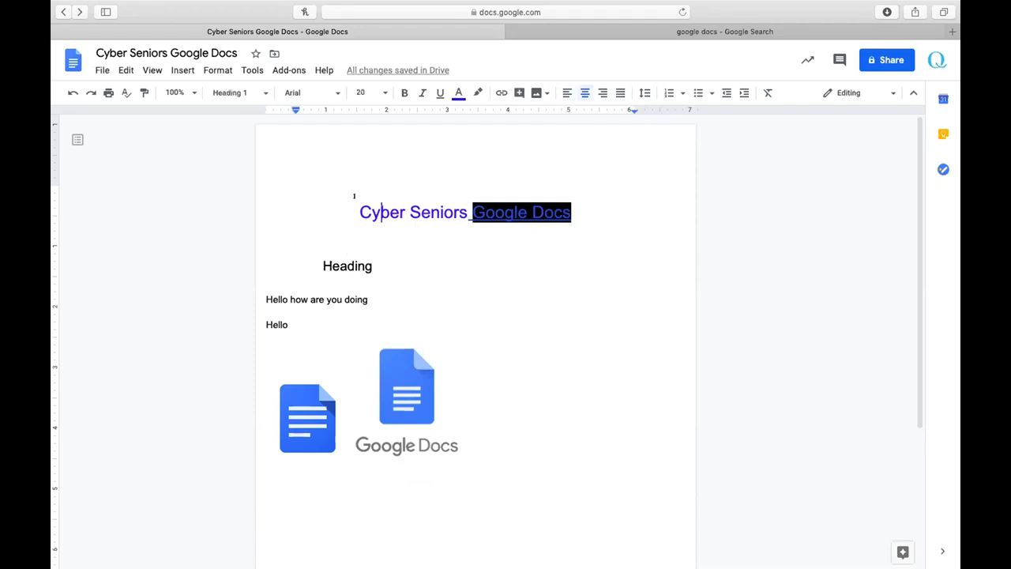
{"action": "left_click_drag", "start_coordinate": [357, 191], "coordinate": [367, 244]}
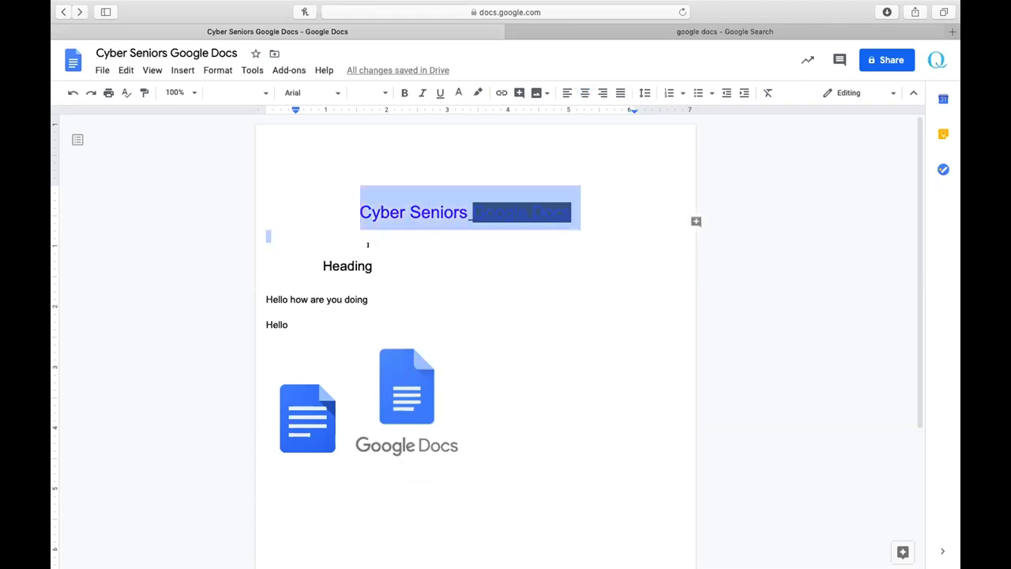
{"action": "left_click", "coordinate": [435, 245]}
{"action": "left_click", "coordinate": [399, 227]}
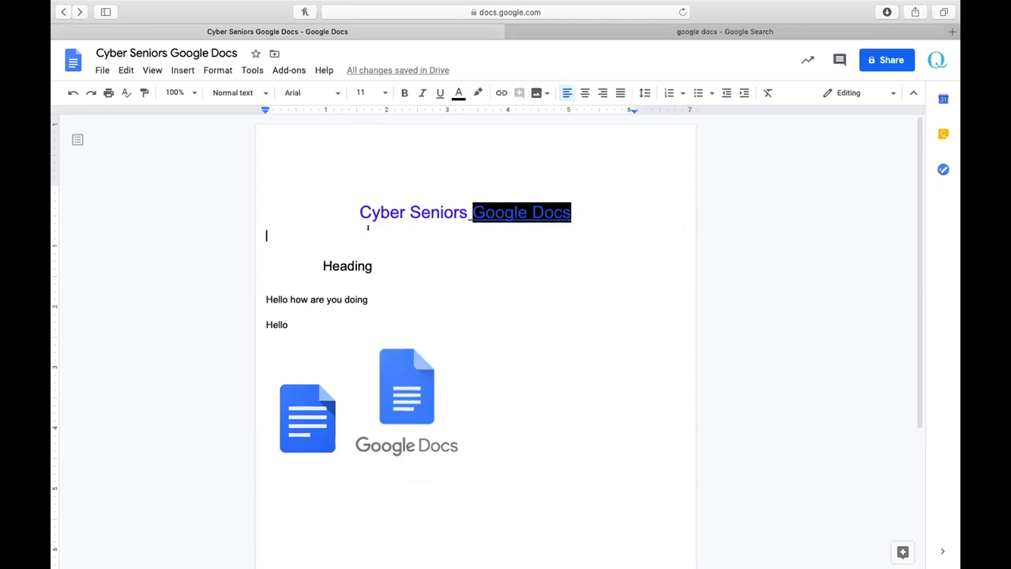
{"action": "left_click", "coordinate": [368, 211]}
{"action": "left_click", "coordinate": [368, 233]}
{"action": "left_click", "coordinate": [368, 244]}
{"action": "left_click", "coordinate": [364, 227]}
{"action": "type", "text": "hghghhghghghghghhghghgh"}
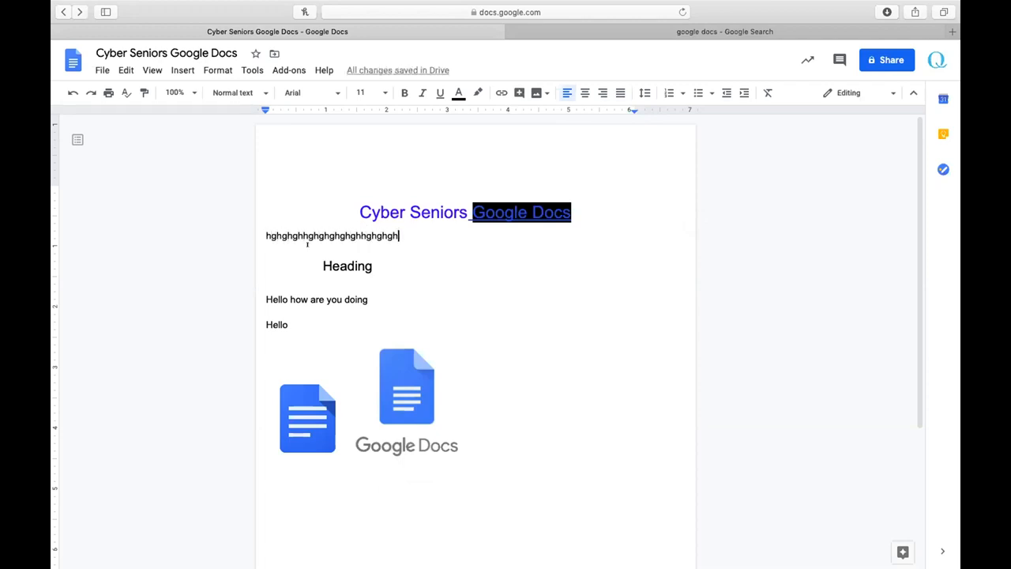
Select from the filler text through "Heading" and look at the line spacing options
{"action": "left_click", "coordinate": [428, 247]}
{"action": "left_click_drag", "start_coordinate": [377, 261], "coordinate": [305, 235]}
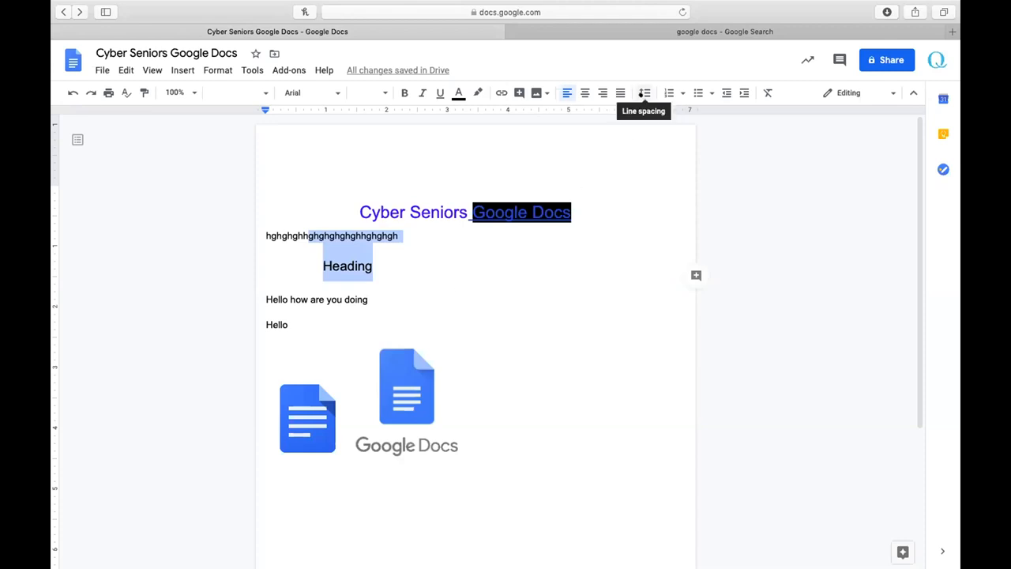
{"action": "left_click", "coordinate": [634, 87]}
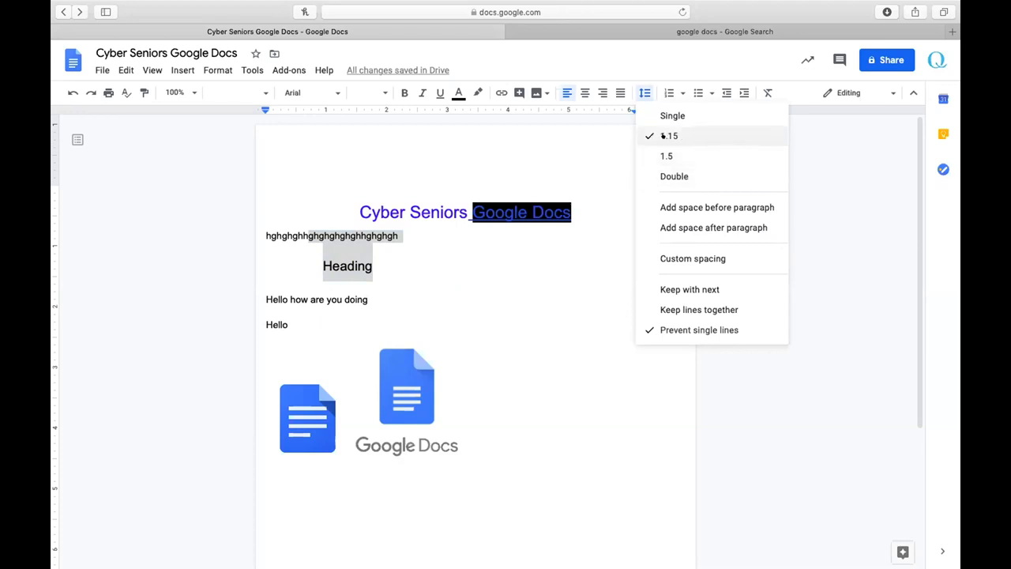
{"action": "left_click", "coordinate": [286, 233]}
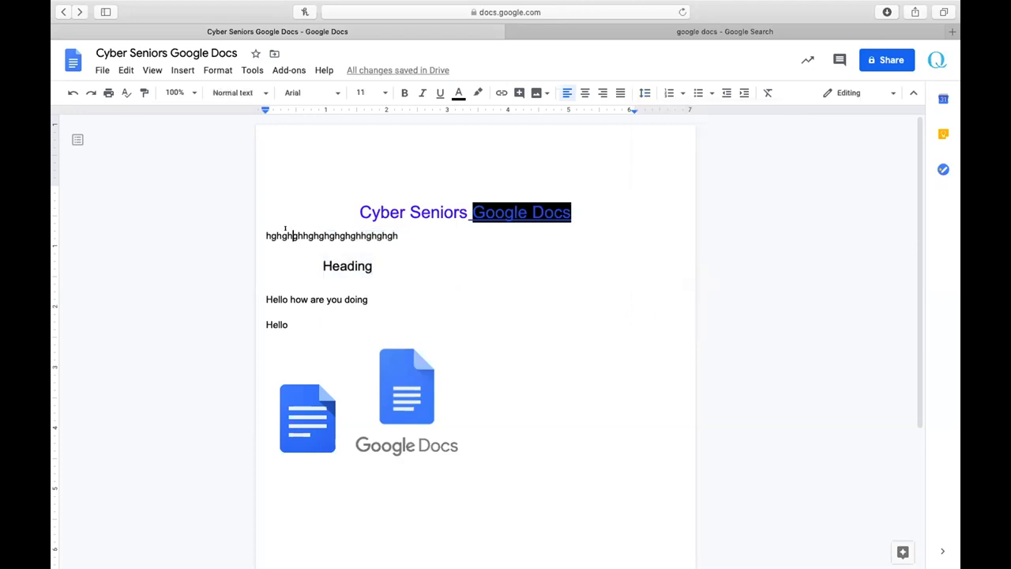
Try double line spacing on the lines from "Hello how are you doing" to "Hello", and settle on single spacing
{"action": "left_click_drag", "start_coordinate": [296, 234], "coordinate": [331, 251]}
{"action": "left_click", "coordinate": [368, 247]}
{"action": "left_click_drag", "start_coordinate": [266, 298], "coordinate": [292, 325]}
{"action": "left_click", "coordinate": [645, 92]}
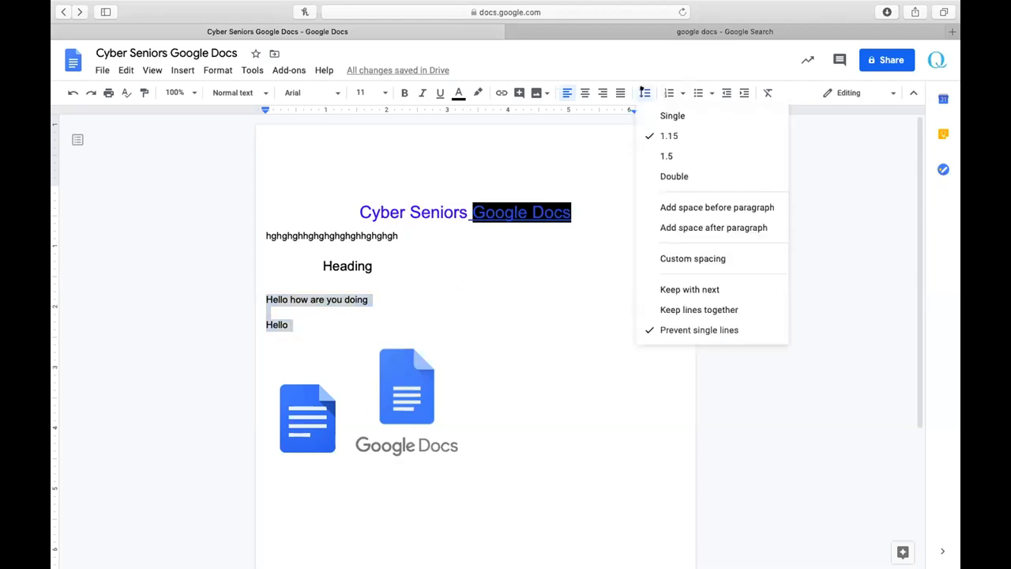
{"action": "left_click", "coordinate": [670, 169]}
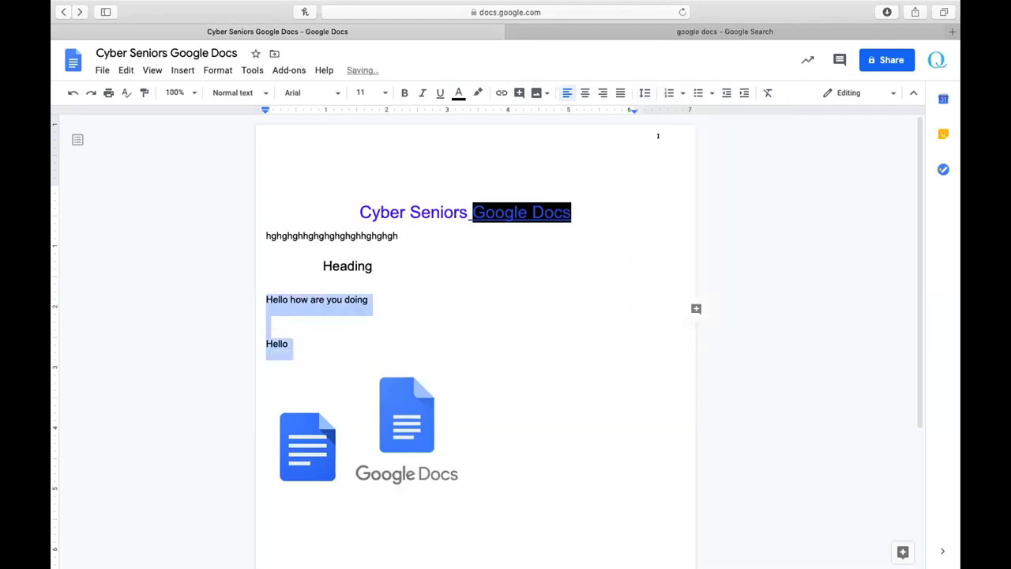
{"action": "left_click", "coordinate": [645, 93]}
{"action": "left_click", "coordinate": [667, 115]}
Remove the blank line between "Hello how are you doing" and "Hello"
{"action": "left_click", "coordinate": [286, 307]}
{"action": "scroll", "coordinate": [286, 308], "scroll_direction": "up", "scroll_amount": 1}
{"action": "key", "text": "BackSpace"}
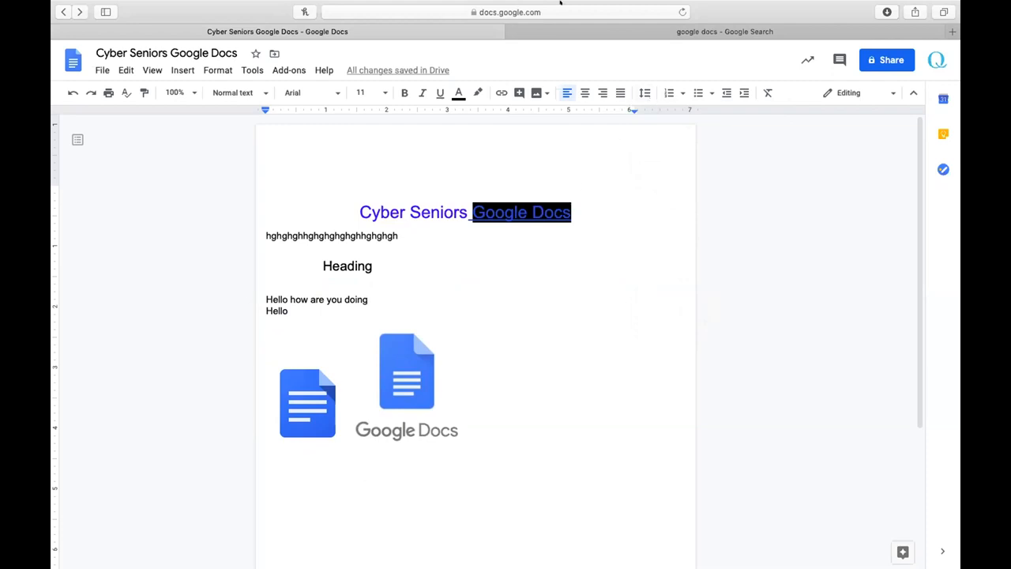
Start a numbered list on a new line below "Hello" with "Safe" as the first item, and add an empty second item
{"action": "mouse_move", "coordinate": [560, 2]}
{"action": "left_click", "coordinate": [338, 308]}
{"action": "key", "text": "Return"}
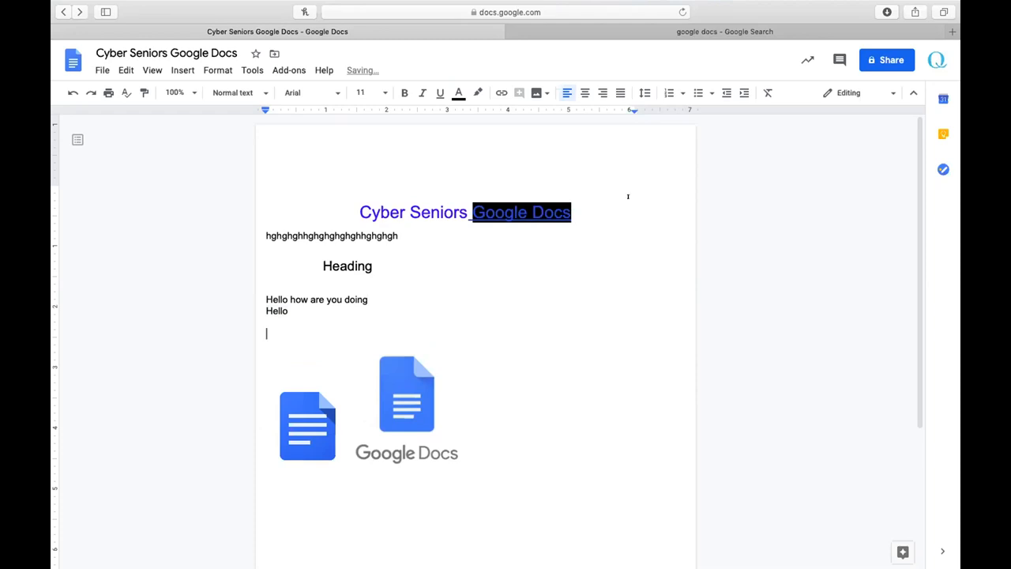
{"action": "left_click", "coordinate": [664, 90]}
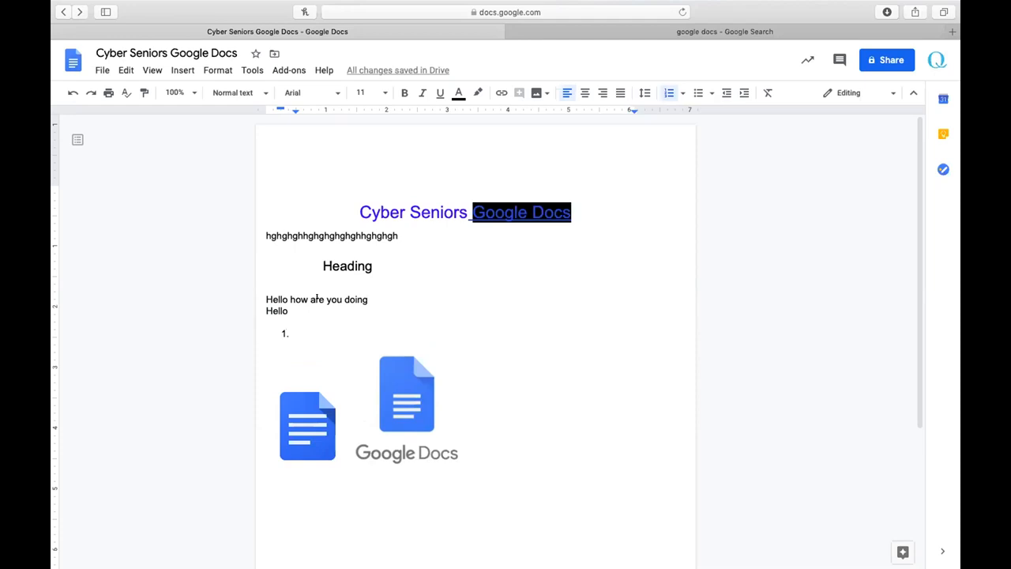
{"action": "type", "text": "d"}
{"action": "key", "text": "BackSpace"}
{"action": "type", "text": "safe"}
{"action": "key", "text": "Return"}
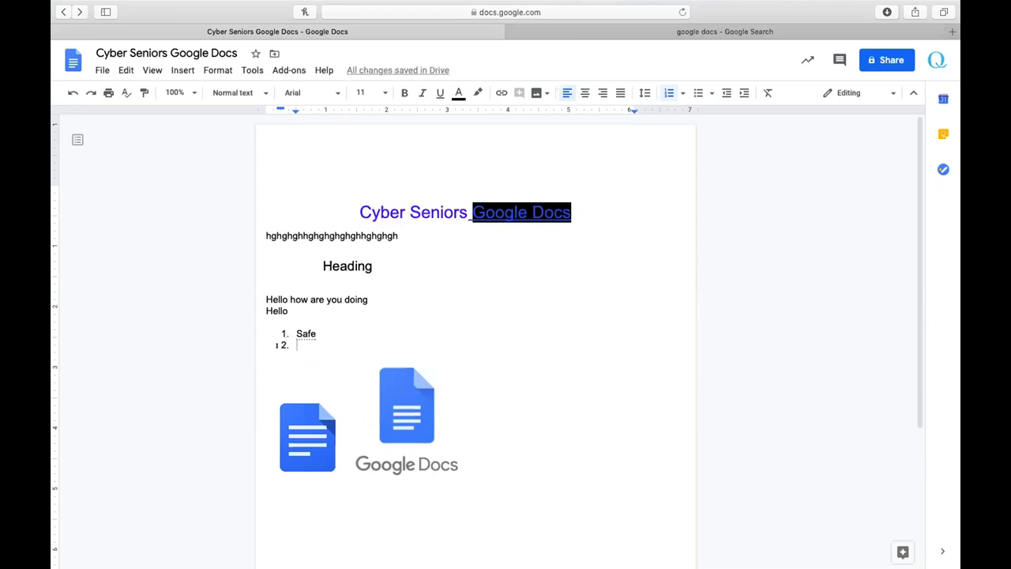
Try typing "1." manually on the blank line under "Heading", and delete it together with the blank line
{"action": "left_click", "coordinate": [325, 287]}
{"action": "type", "text": "1."}
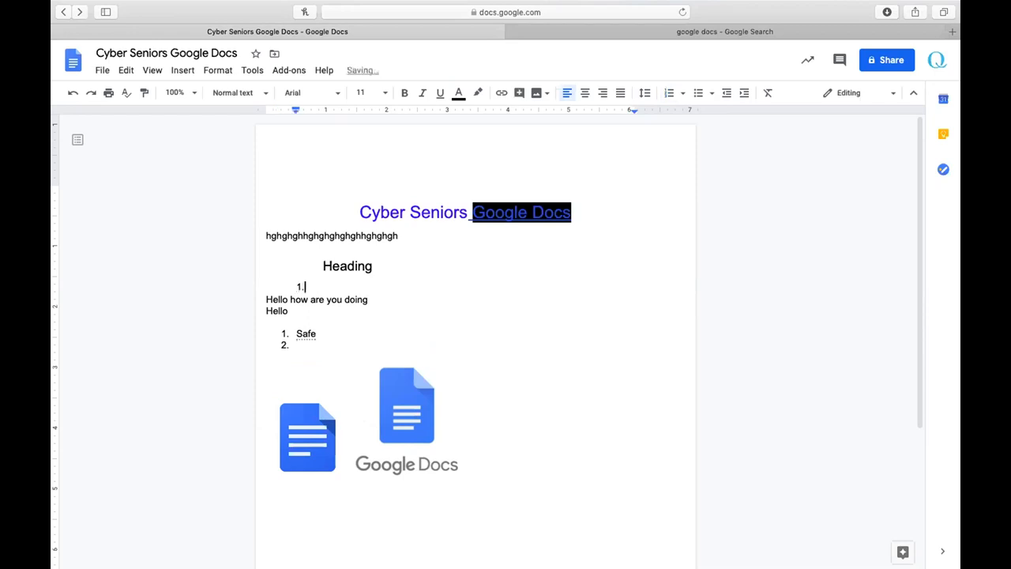
{"action": "key", "text": "Return"}
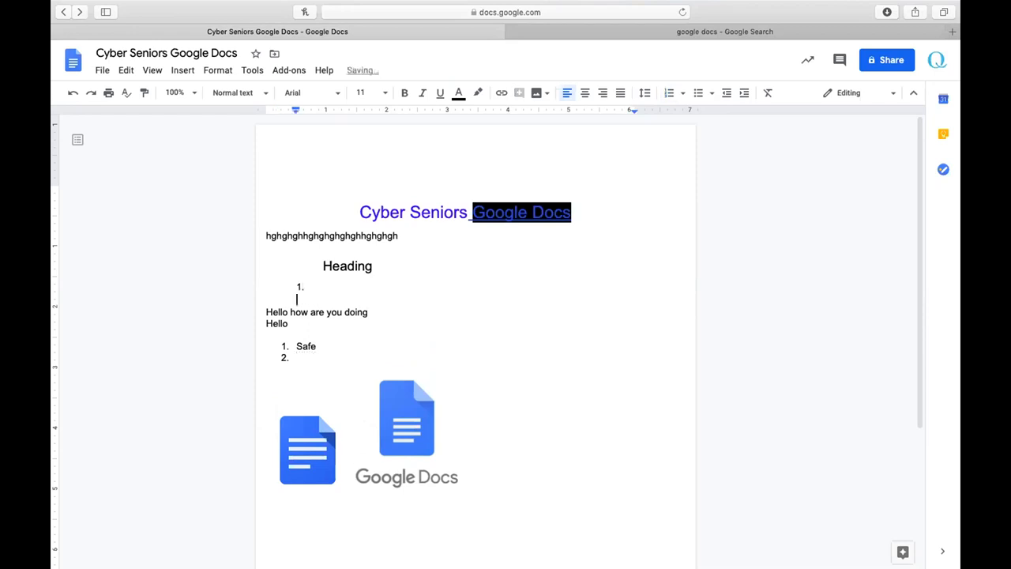
{"action": "key", "text": "BackSpace"}
{"action": "key", "text": "BackSpace"}
{"action": "key", "text": "BackSpace"}
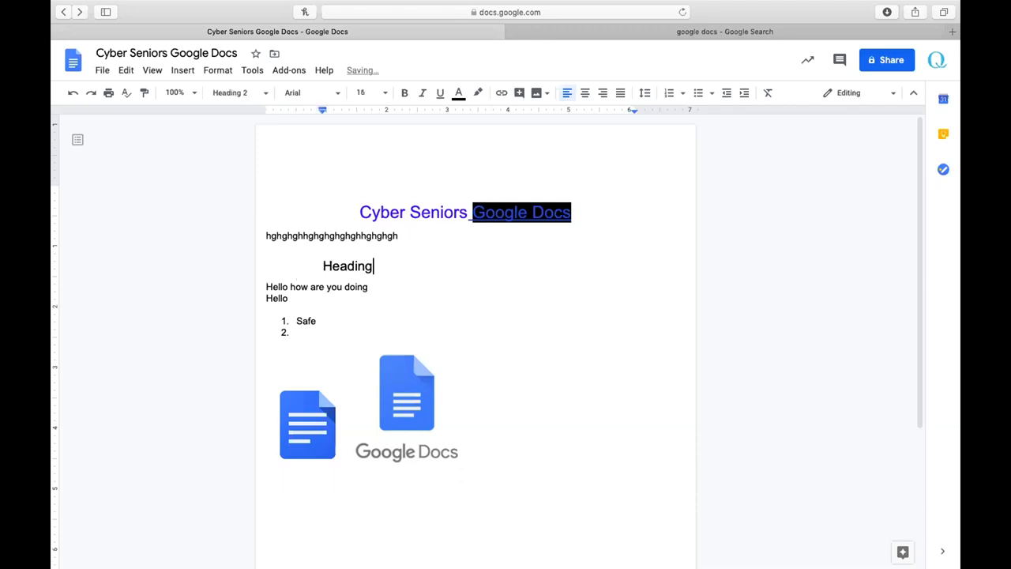
Remove the empty second numbered item below "Safe" and start a bulleted item on that line instead
{"action": "left_click", "coordinate": [300, 338]}
{"action": "key", "text": "BackSpace"}
{"action": "key", "text": "BackSpace"}
{"action": "key", "text": "BackSpace"}
{"action": "left_click", "coordinate": [695, 92]}
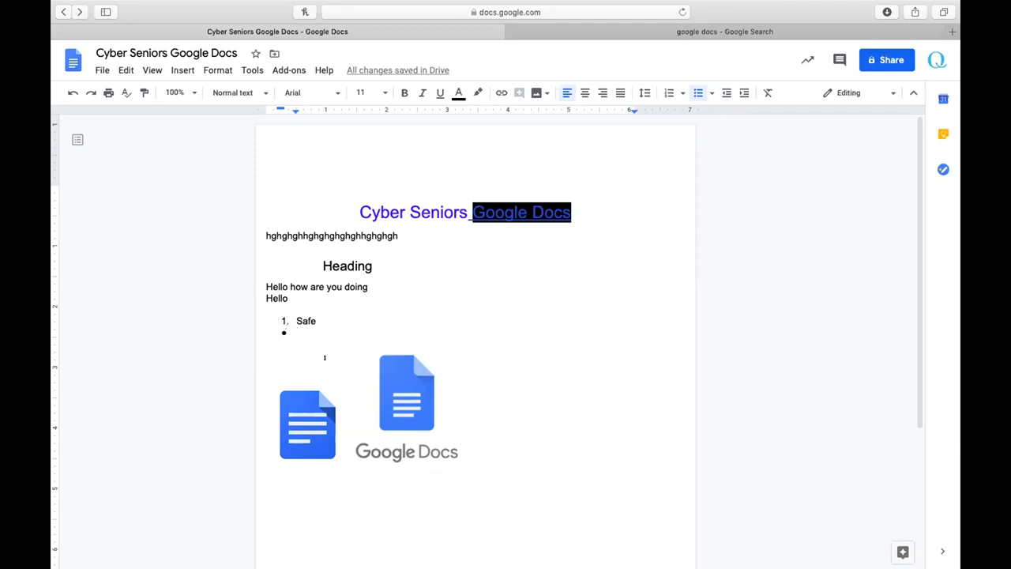
Look through the numbered and bulleted list styles, and remove the empty bullet below "Safe"
{"action": "left_click", "coordinate": [672, 88]}
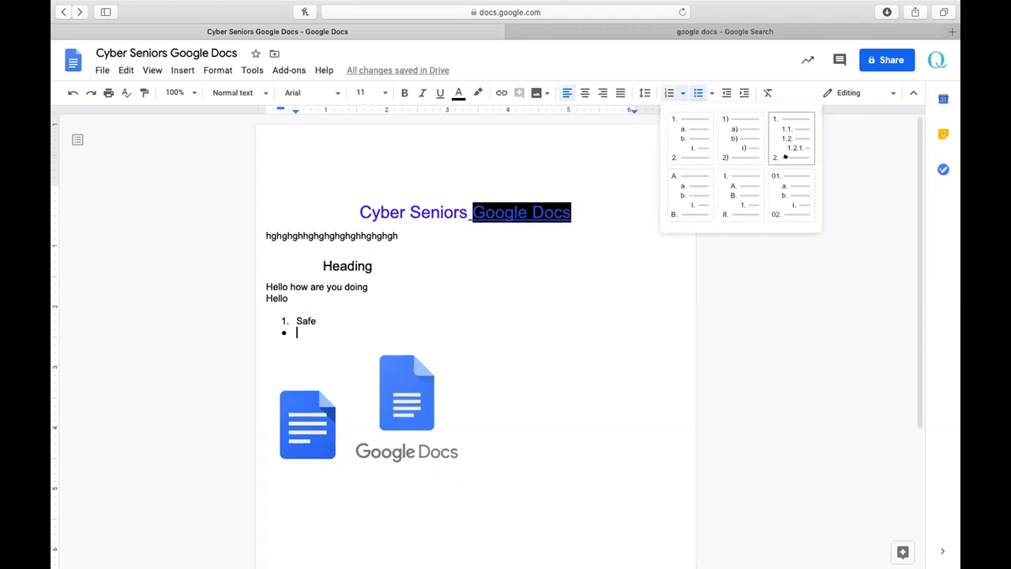
{"action": "left_click", "coordinate": [703, 90]}
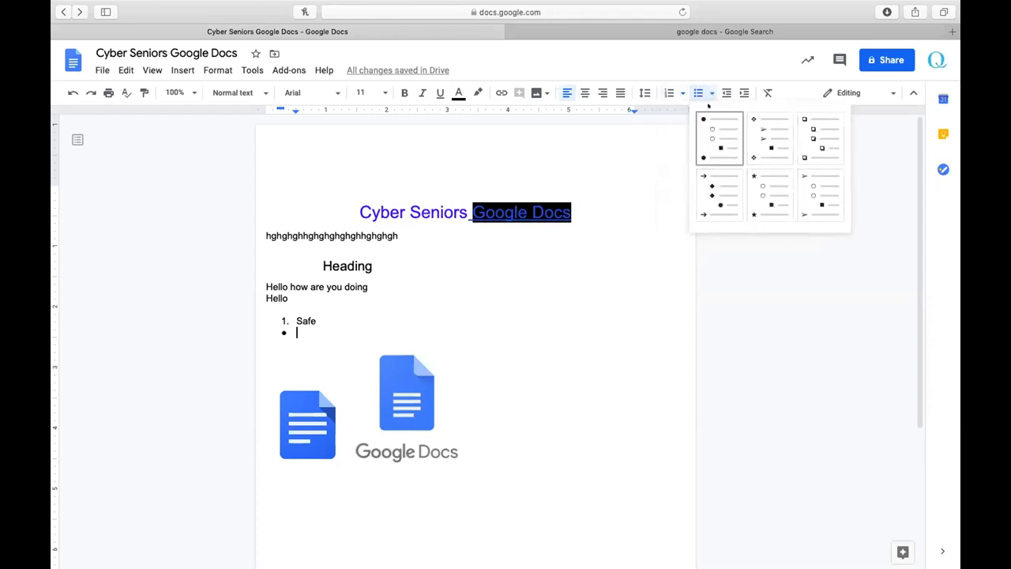
{"action": "key", "text": "Escape"}
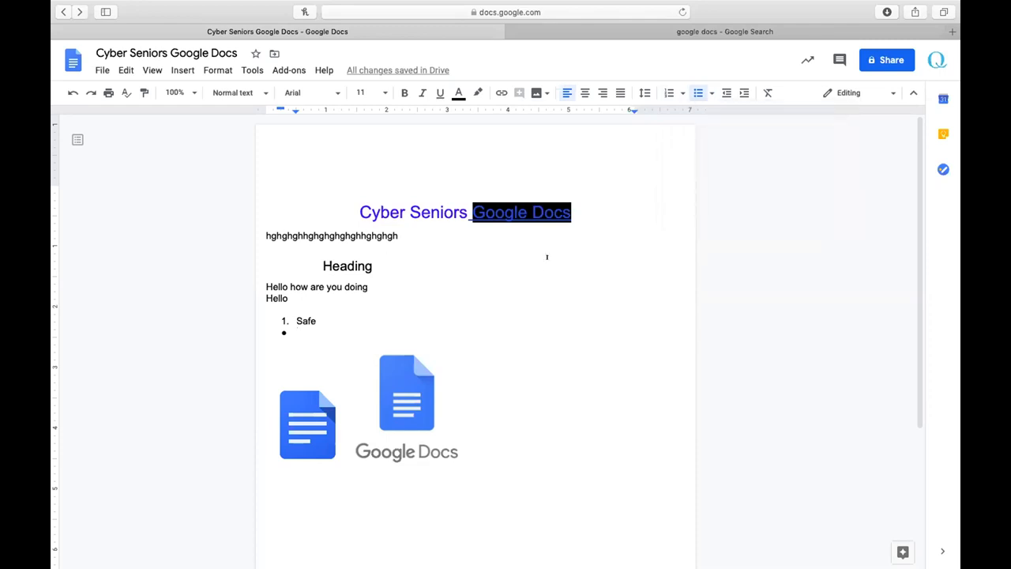
{"action": "key", "text": "BackSpace"}
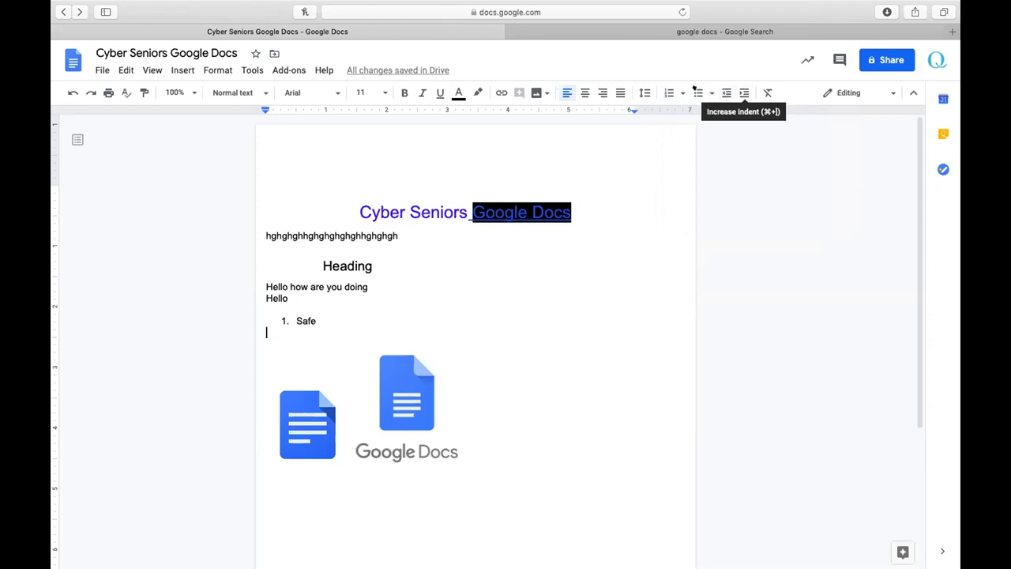
Increase and decrease the indent of the filler text line below the title, leaving it indented one level
{"action": "left_click", "coordinate": [266, 235]}
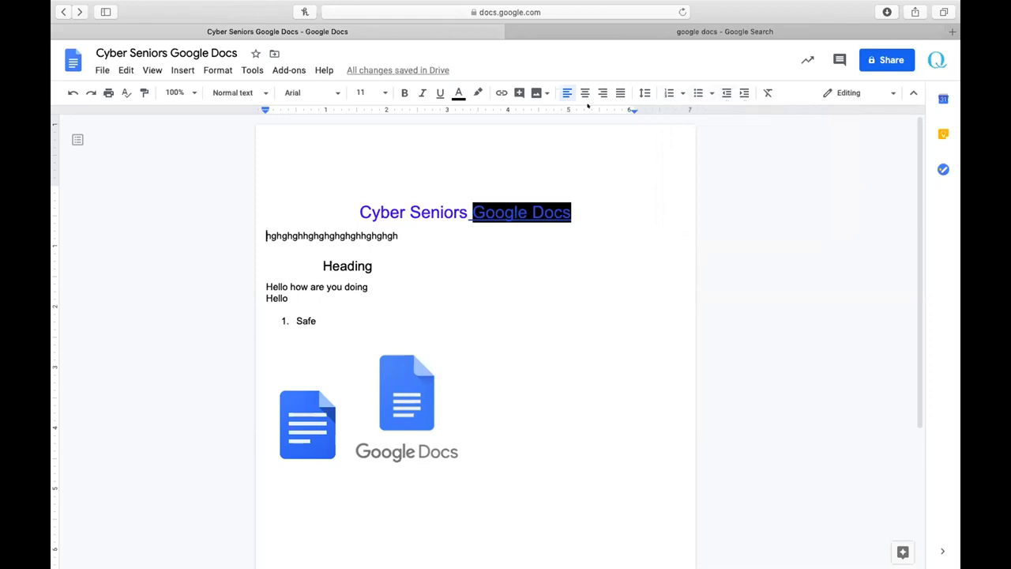
{"action": "left_click", "coordinate": [735, 89]}
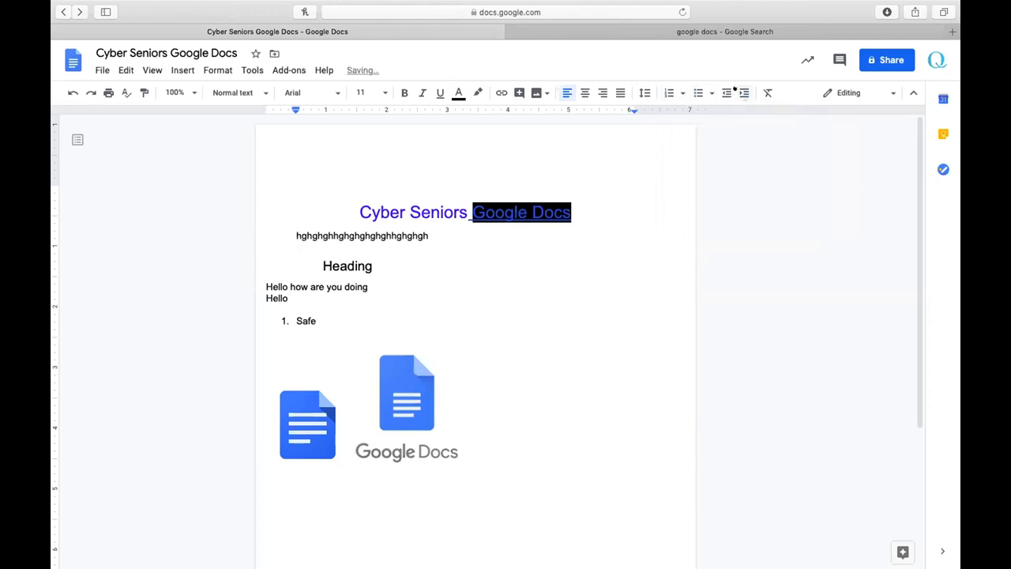
{"action": "left_click", "coordinate": [740, 91]}
{"action": "left_click", "coordinate": [722, 92]}
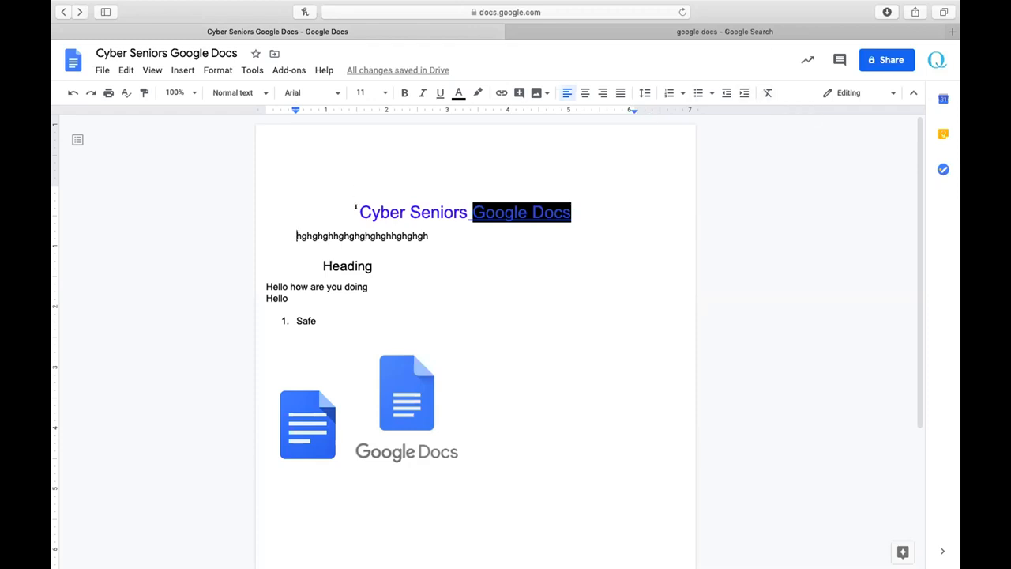
Clear the formatting of the title line "Cyber Seniors Google Docs" and check the link on "Google Docs"
{"action": "left_click_drag", "start_coordinate": [356, 207], "coordinate": [579, 194]}
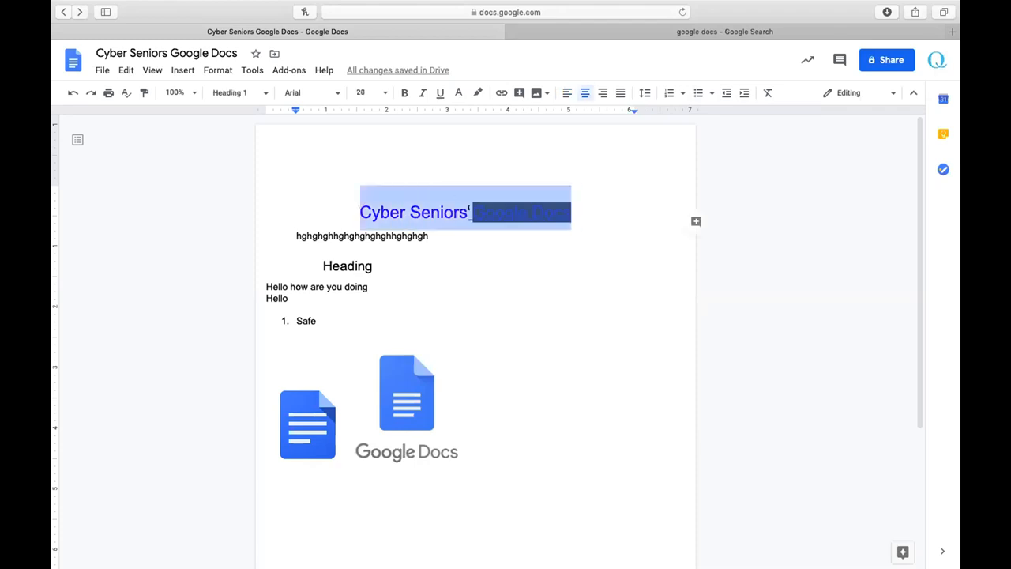
{"action": "left_click", "coordinate": [763, 88]}
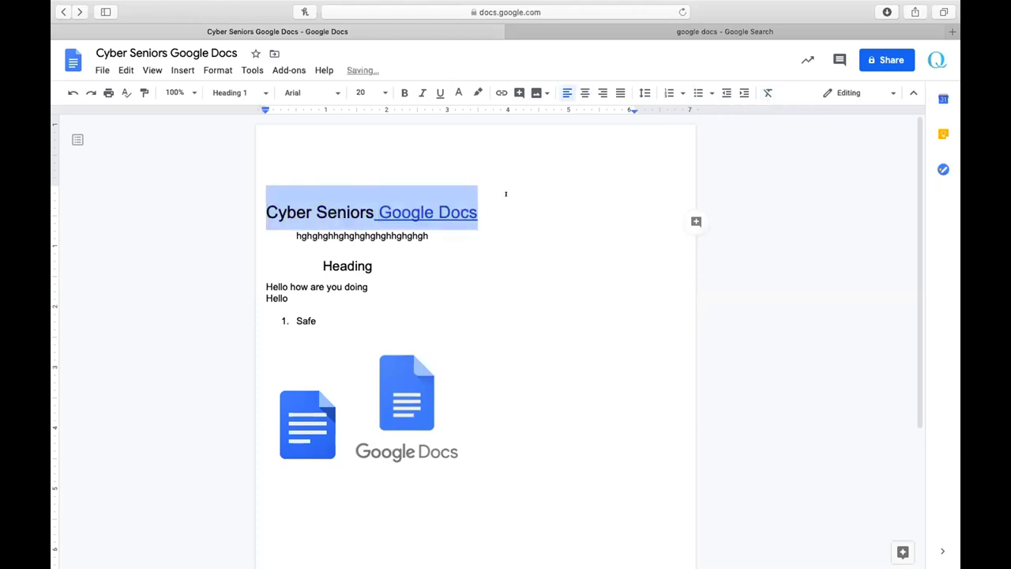
{"action": "left_click", "coordinate": [505, 194]}
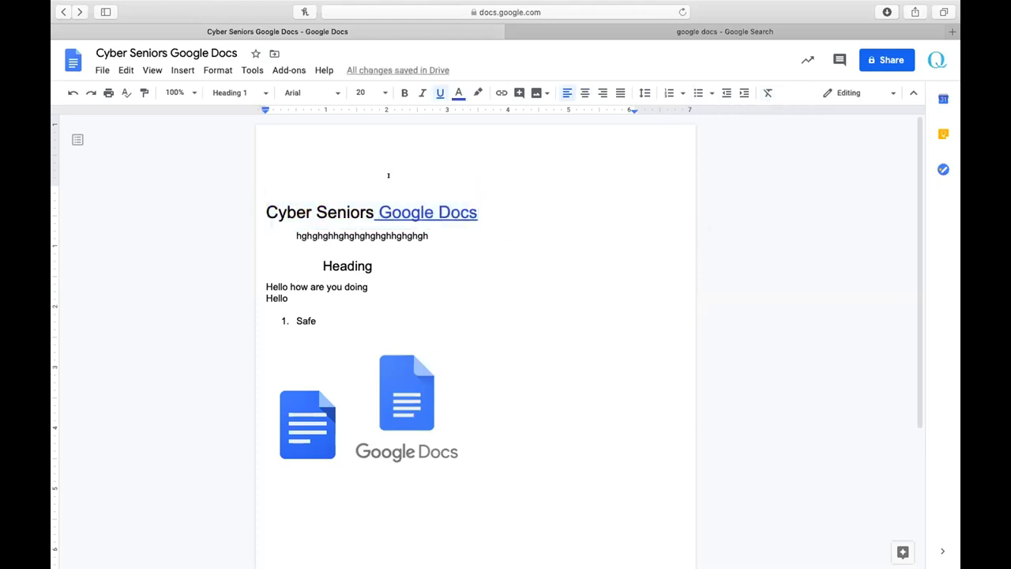
{"action": "left_click", "coordinate": [327, 210]}
{"action": "left_click_drag", "start_coordinate": [265, 210], "coordinate": [472, 203]}
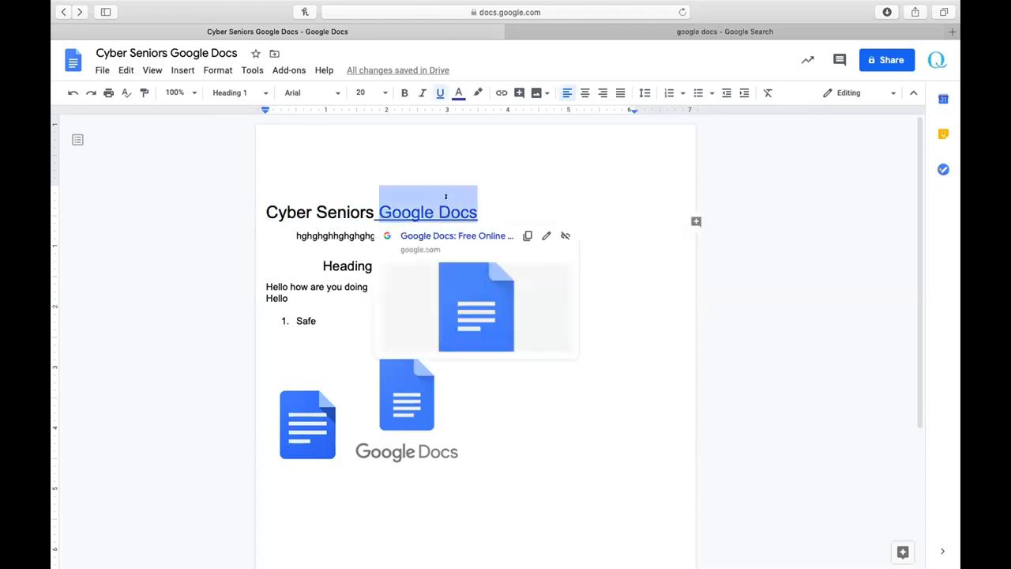
{"action": "left_click", "coordinate": [347, 176]}
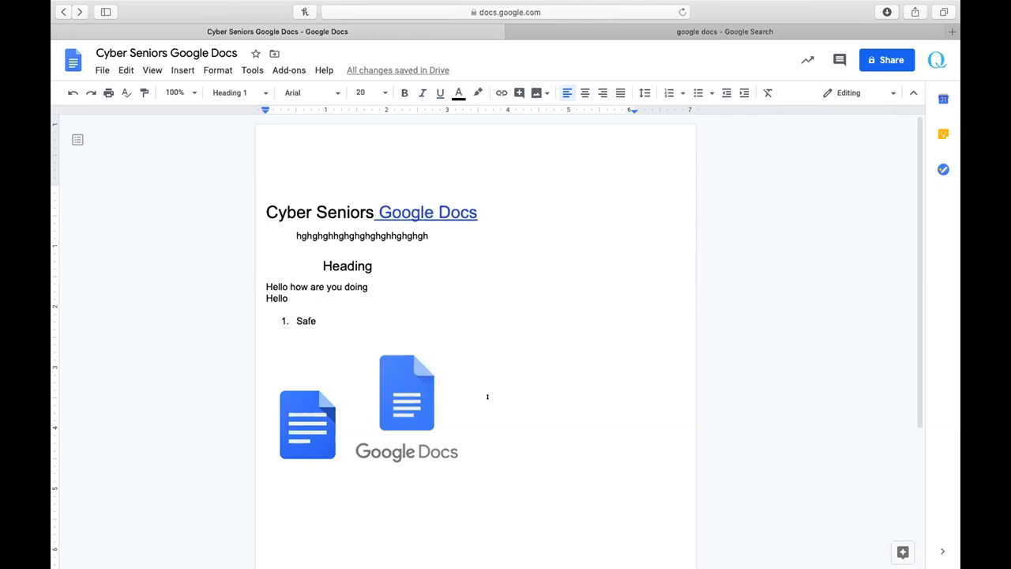
Place the cursor in the word "Heading" and switch the document to Suggesting mode
{"action": "scroll", "coordinate": [487, 396], "scroll_direction": "down", "scroll_amount": 5}
{"action": "scroll", "coordinate": [487, 396], "scroll_direction": "up", "scroll_amount": 5}
{"action": "left_click", "coordinate": [395, 285]}
{"action": "left_click", "coordinate": [324, 266]}
{"action": "left_click", "coordinate": [852, 93]}
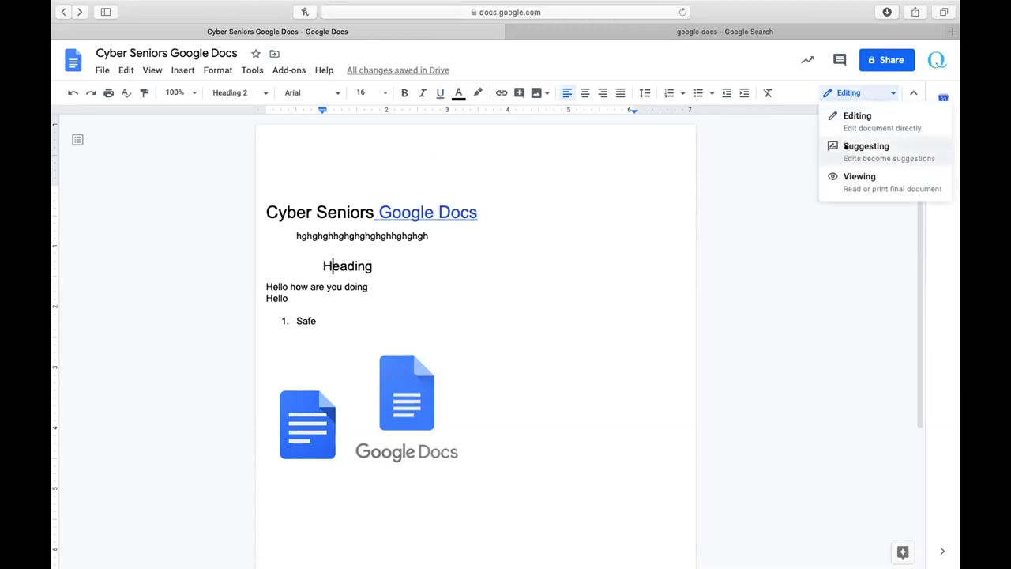
{"action": "left_click", "coordinate": [863, 147]}
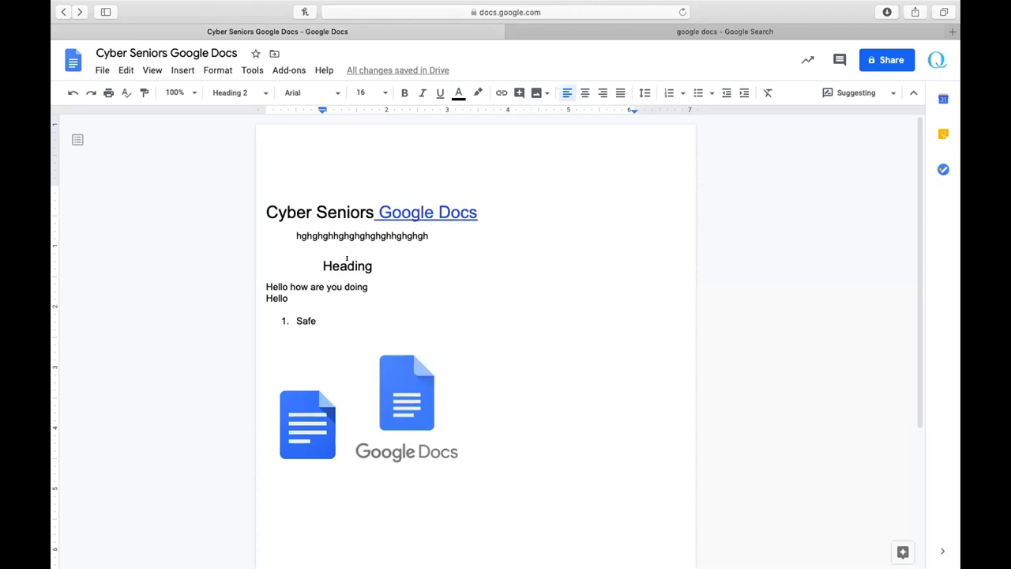
Suggest replacing "H" with "h" in "Heading" and accept it, and suggest changing "h" back to "H" but reject that suggestion
{"action": "key", "text": "BackSpace"}
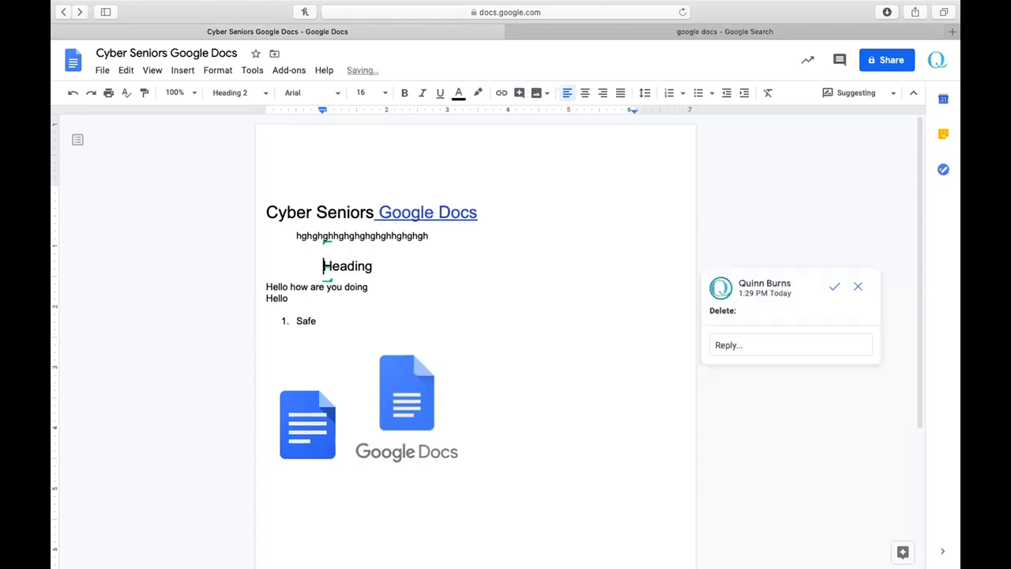
{"action": "type", "text": "h"}
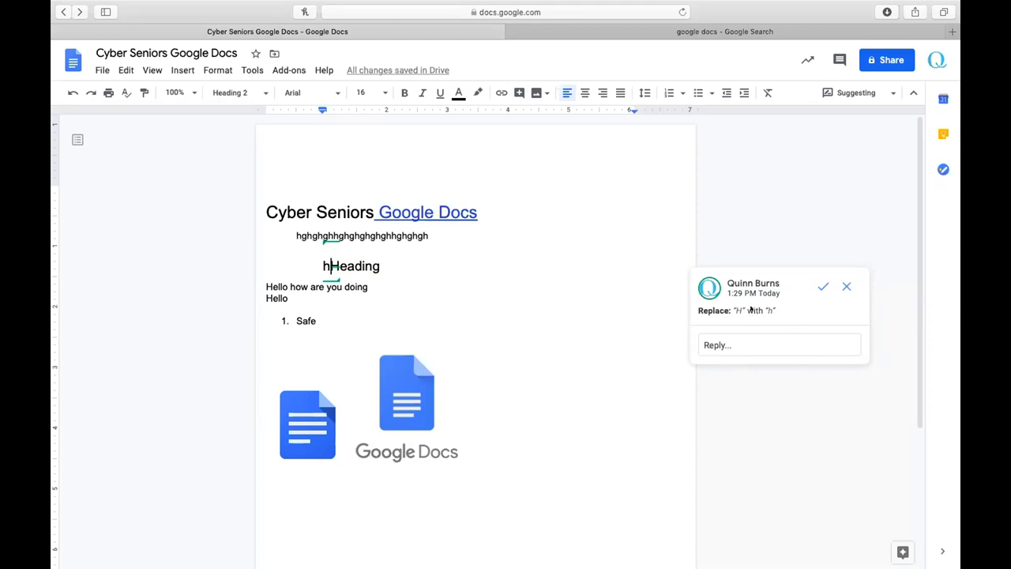
{"action": "left_click", "coordinate": [822, 284]}
{"action": "type", "text": "H"}
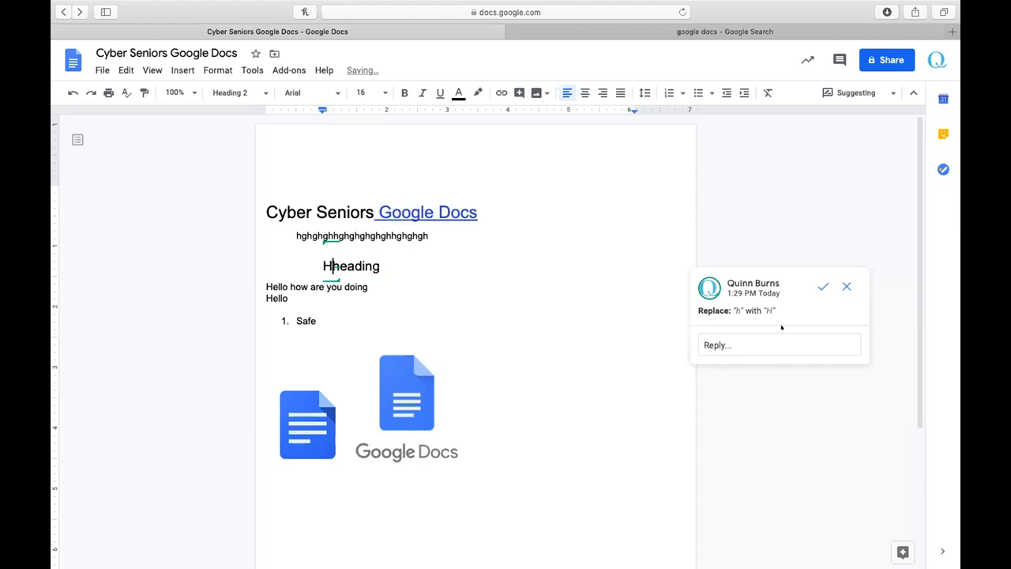
{"action": "left_click", "coordinate": [846, 286]}
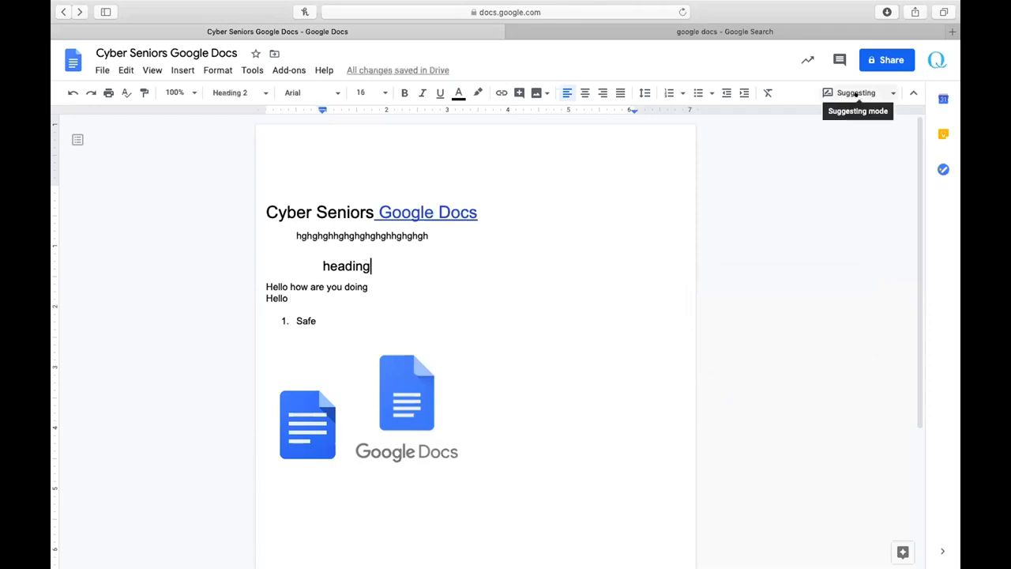
Switch the document to Viewing mode and look through the page
{"action": "left_click", "coordinate": [856, 93]}
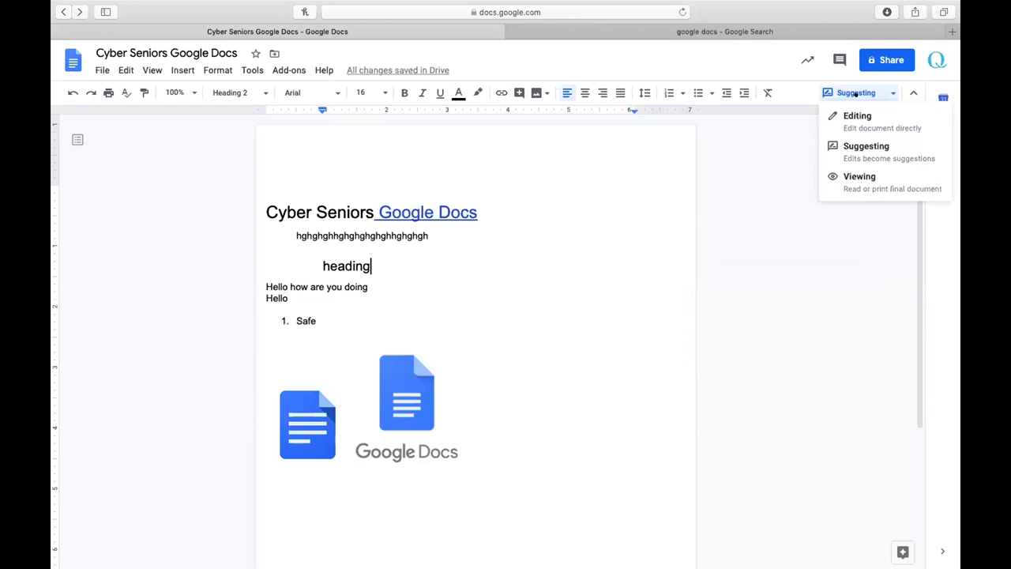
{"action": "left_click", "coordinate": [864, 177]}
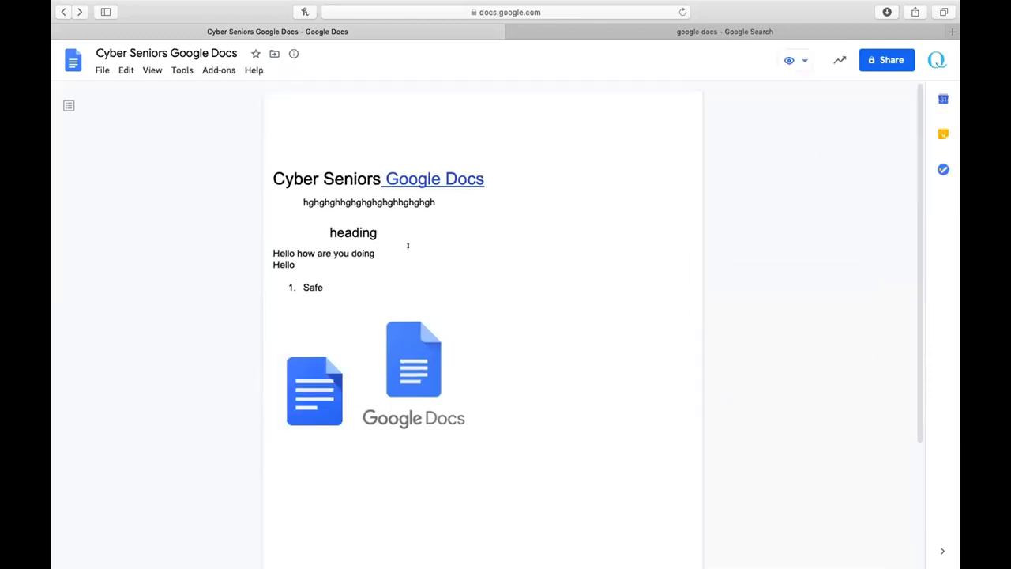
{"action": "scroll", "coordinate": [407, 245], "scroll_direction": "down", "scroll_amount": 5}
{"action": "scroll", "coordinate": [397, 234], "scroll_direction": "up", "scroll_amount": 5}
{"action": "scroll", "coordinate": [378, 194], "scroll_direction": "down", "scroll_amount": 5}
{"action": "scroll", "coordinate": [494, 267], "scroll_direction": "up", "scroll_amount": 5}
Switch the document back to Editing mode
{"action": "left_click", "coordinate": [796, 60]}
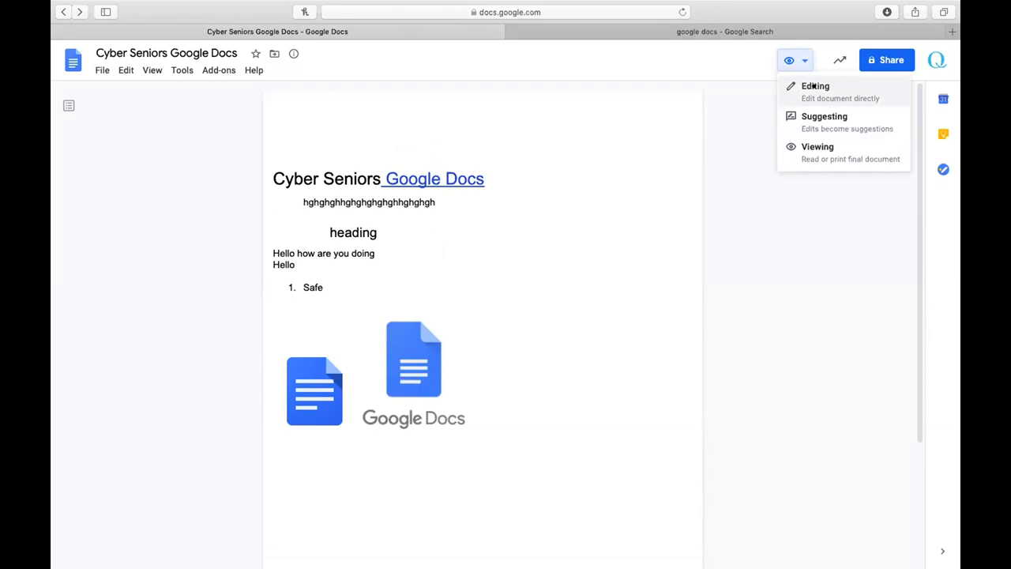
{"action": "left_click", "coordinate": [813, 86]}
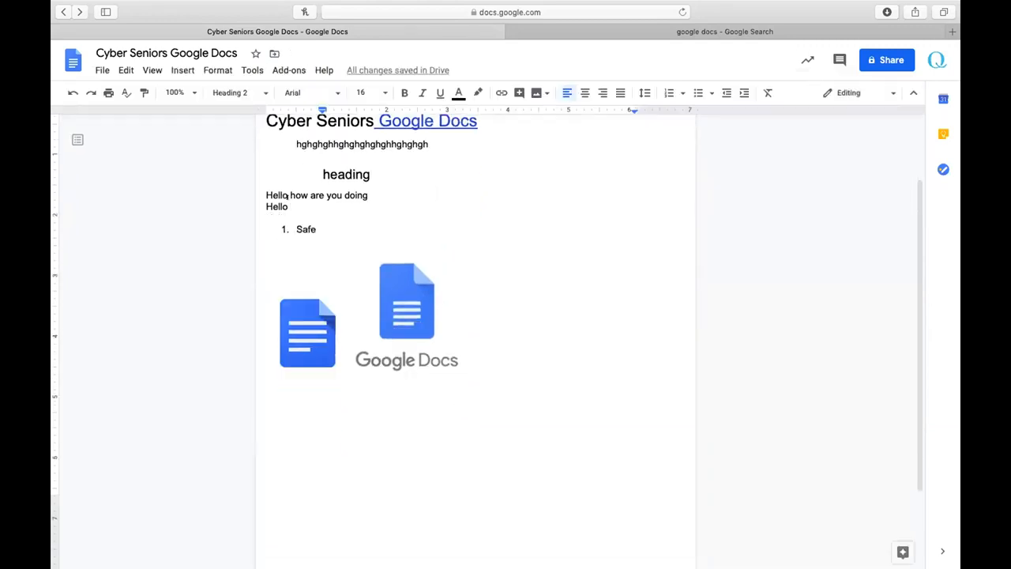
{"action": "scroll", "coordinate": [288, 195], "scroll_direction": "up", "scroll_amount": 2}
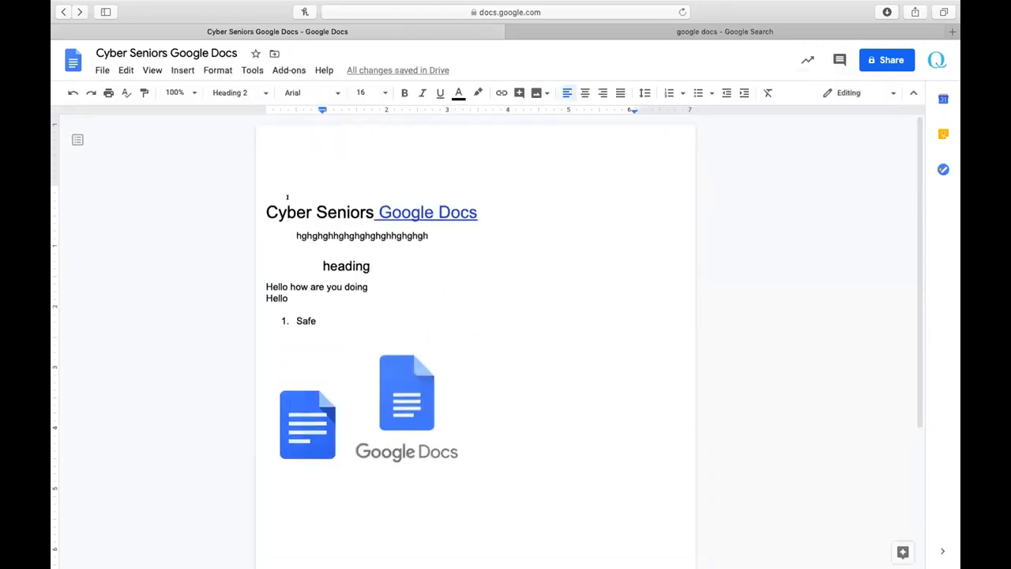
Open the document's sharing settings, dismiss the sharing restrictions tip and view the field for adding people and groups
{"action": "left_click", "coordinate": [97, 68]}
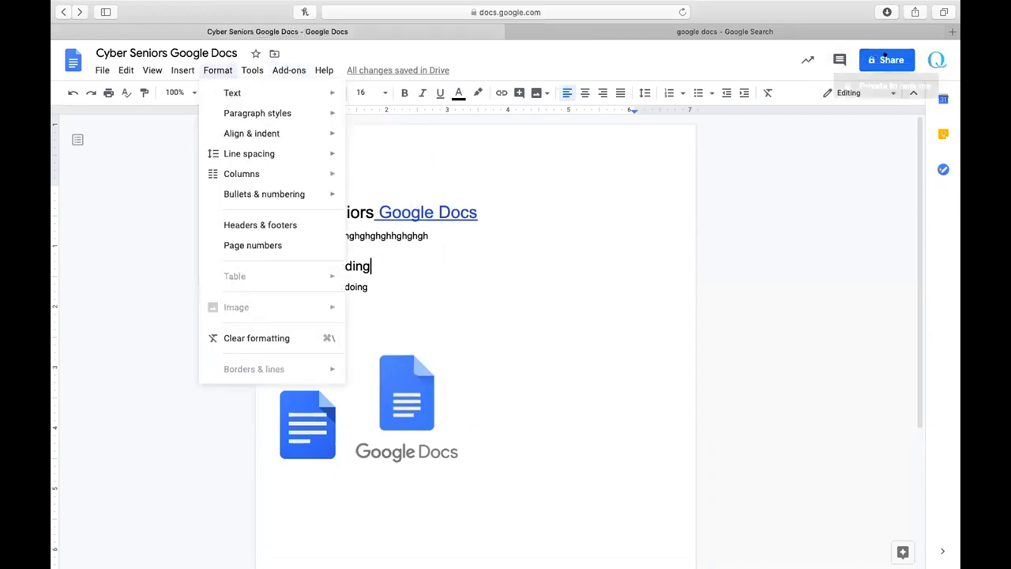
{"action": "left_click", "coordinate": [196, 257]}
{"action": "left_click", "coordinate": [101, 70]}
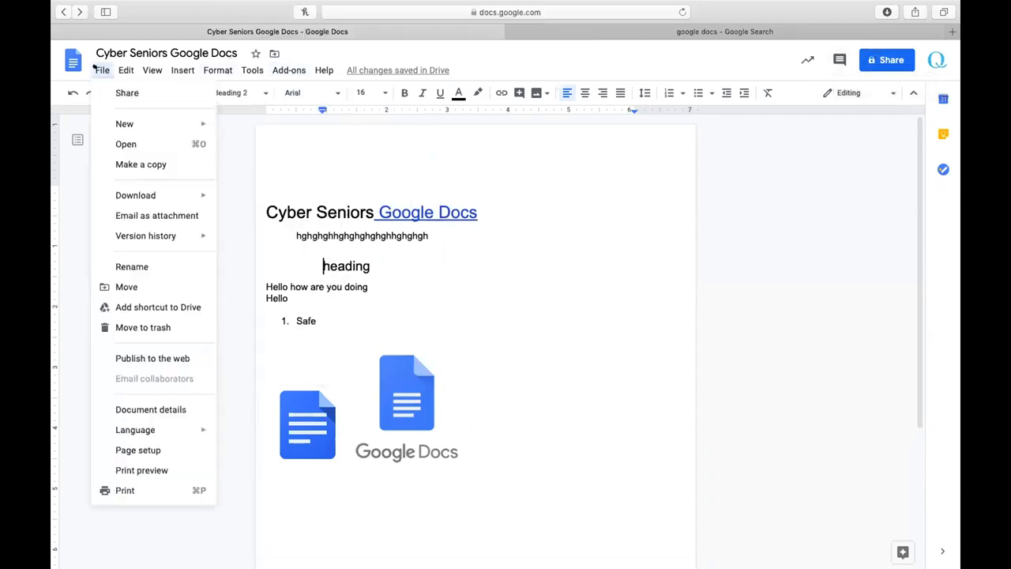
{"action": "left_click", "coordinate": [105, 87]}
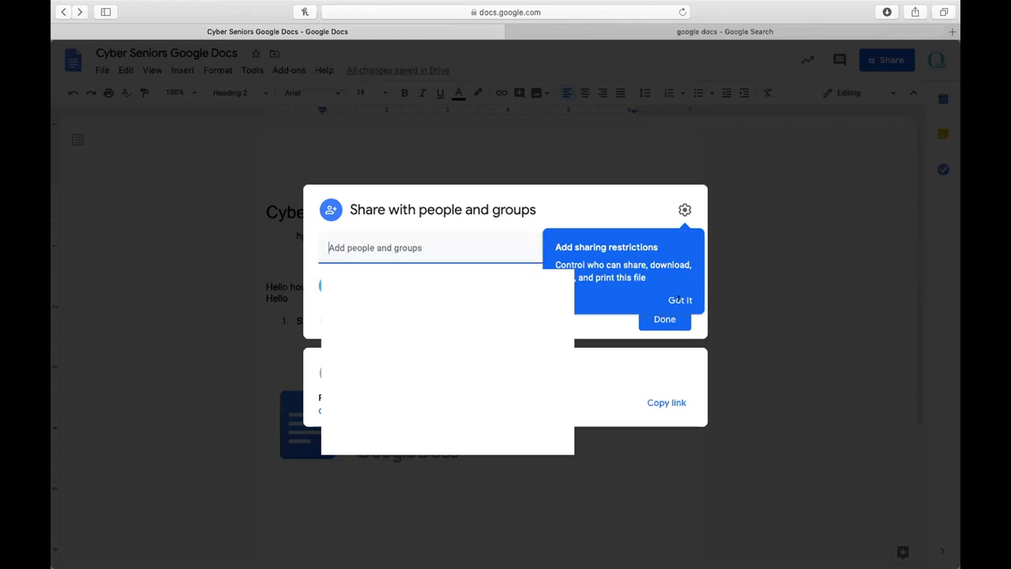
{"action": "left_click", "coordinate": [676, 299]}
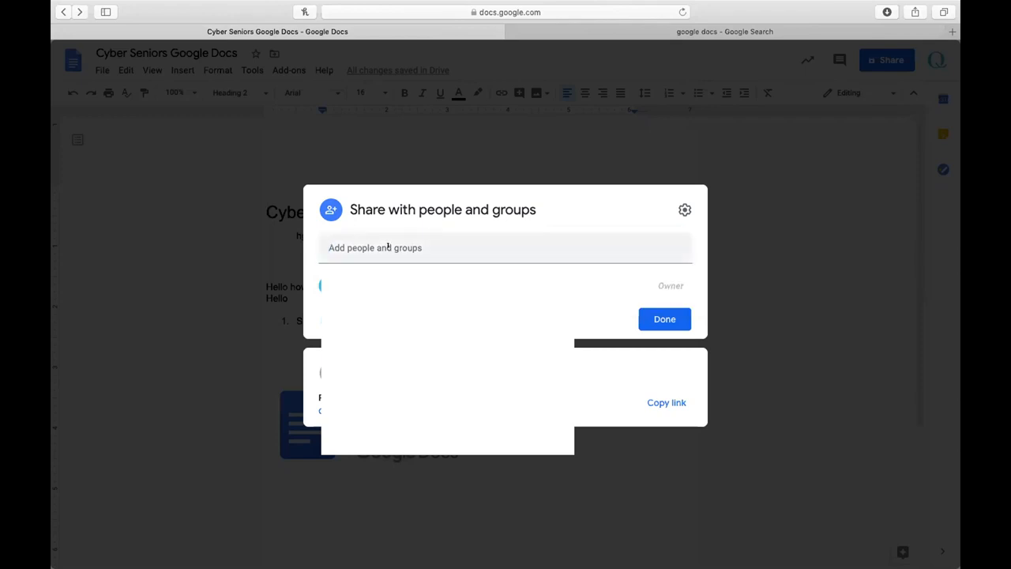
{"action": "left_click", "coordinate": [388, 248]}
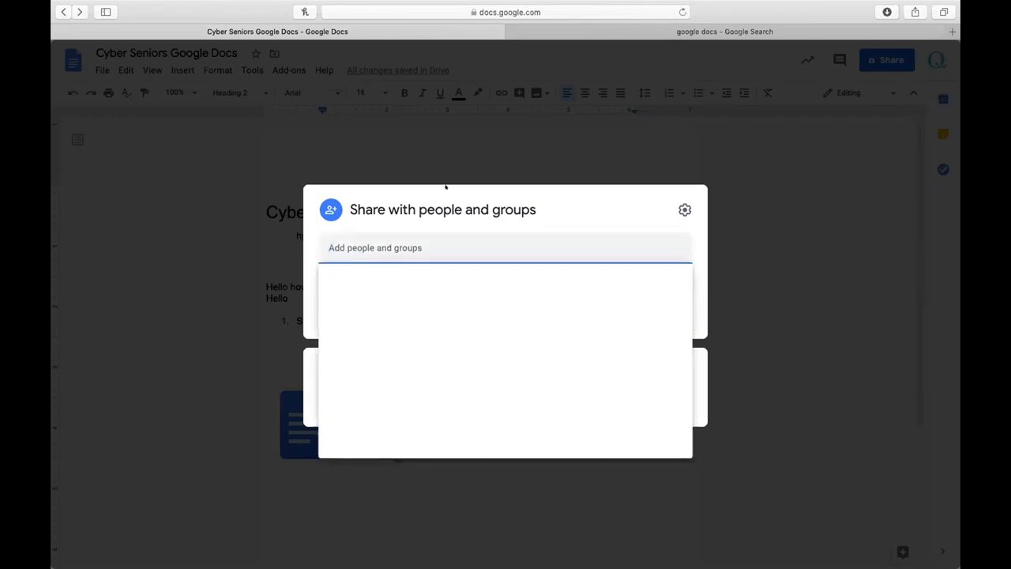
{"action": "left_click", "coordinate": [477, 205]}
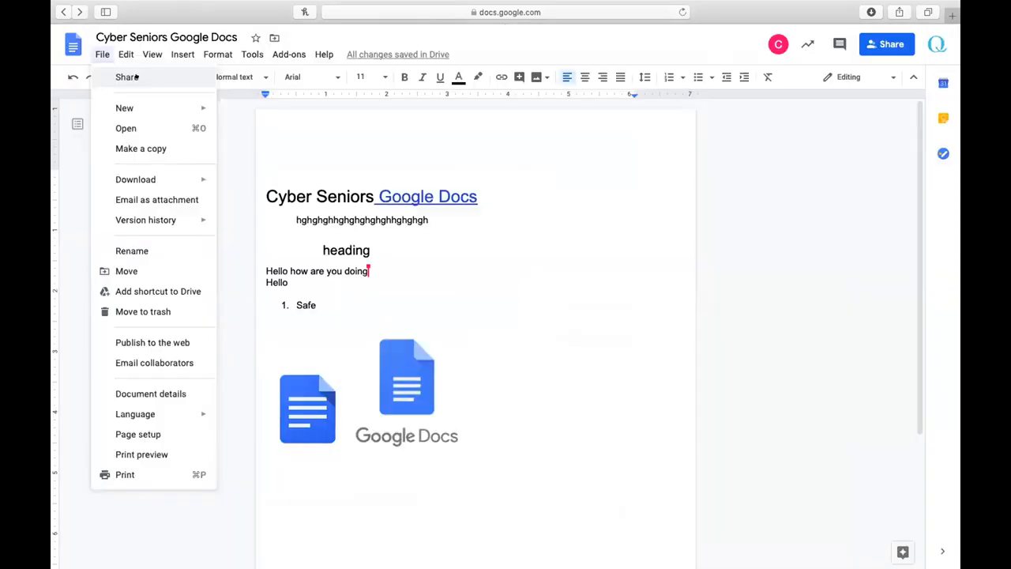
Review the name, folder and sharing options for copying the document, and cancel without making a copy
{"action": "mouse_move", "coordinate": [126, 106]}
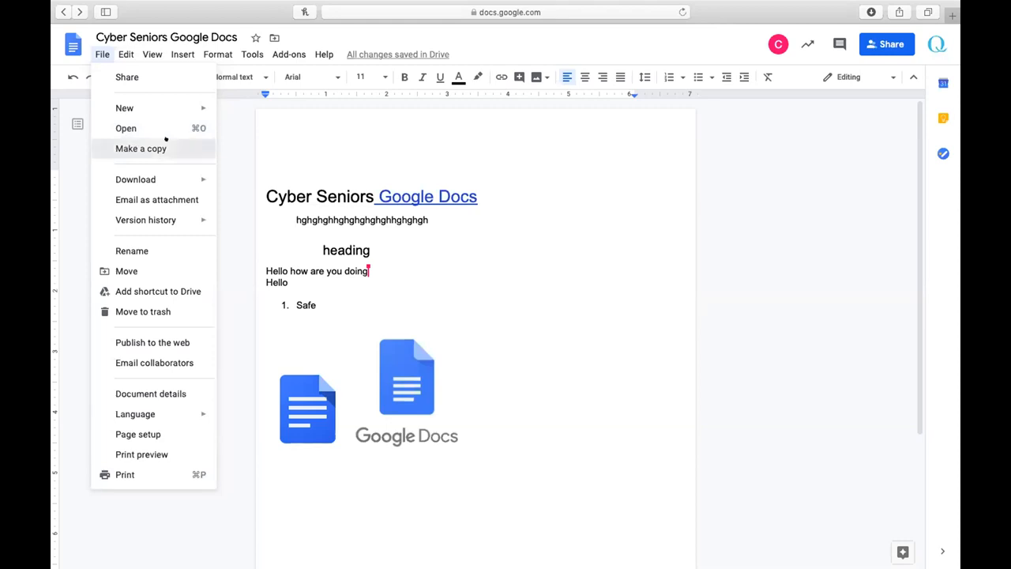
{"action": "left_click", "coordinate": [164, 140]}
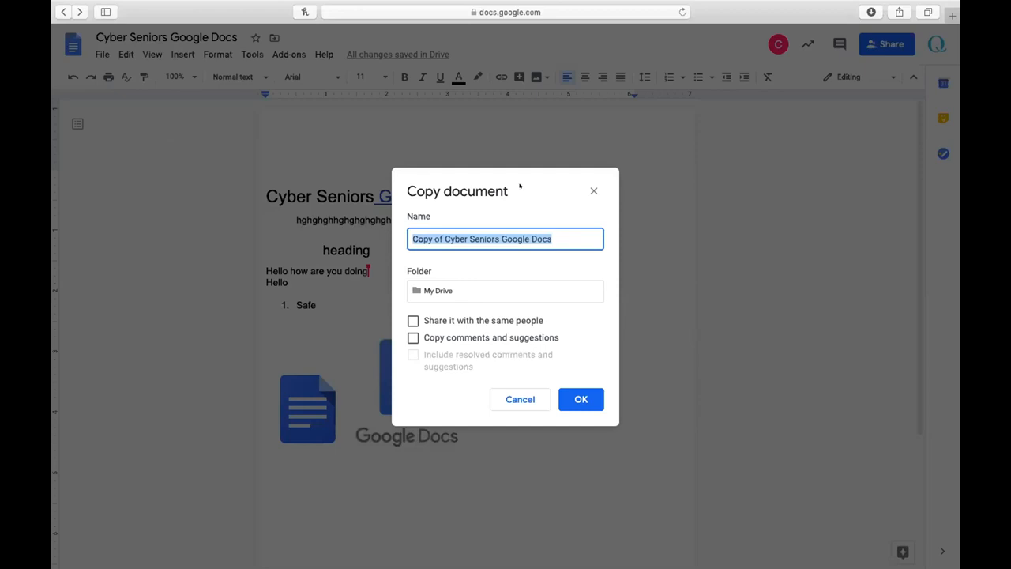
{"action": "left_click", "coordinate": [438, 237]}
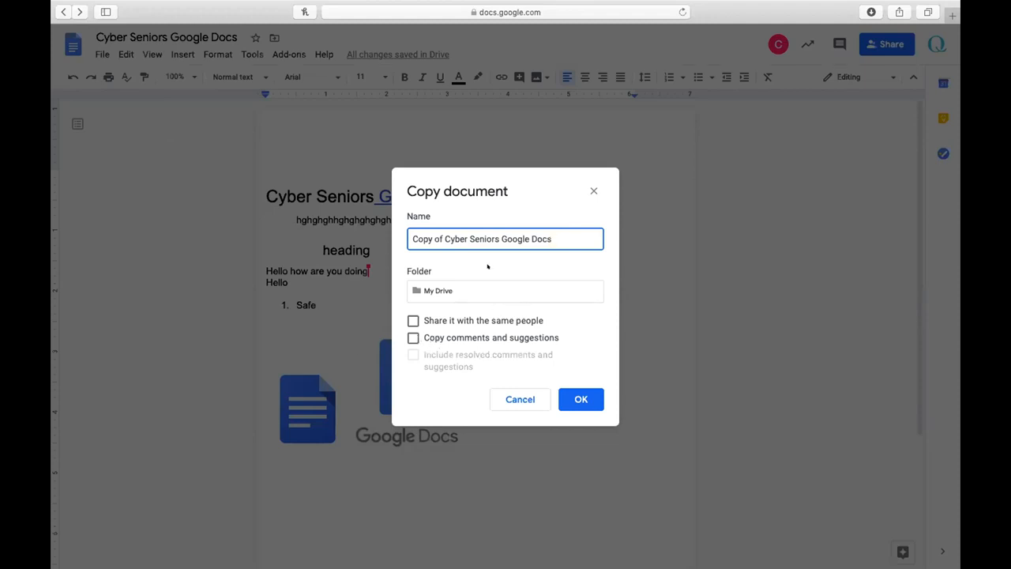
{"action": "left_click", "coordinate": [519, 391]}
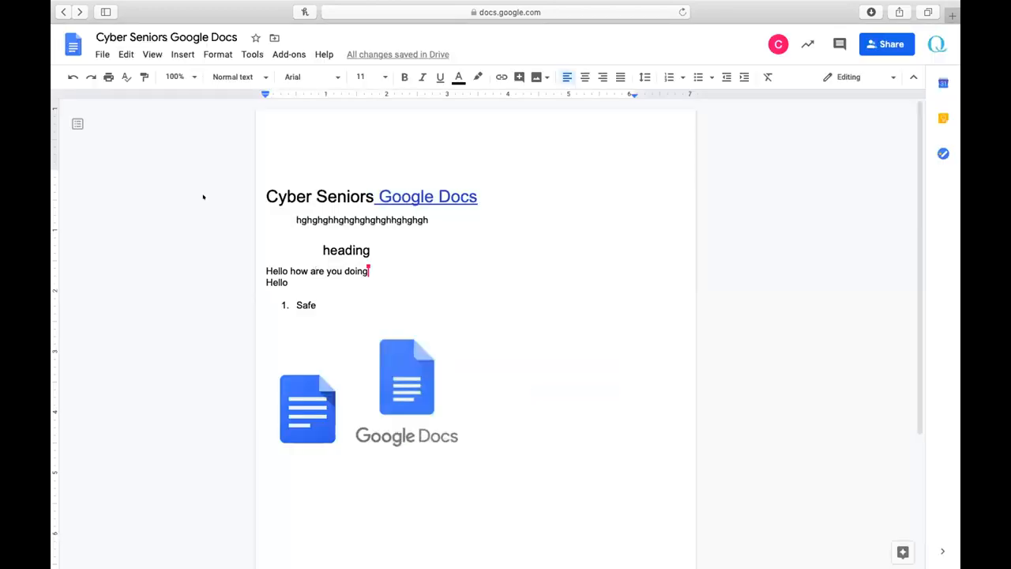
View the available download formats, and review the Email as attachment form and its file formats before cancelling it
{"action": "left_click", "coordinate": [102, 54]}
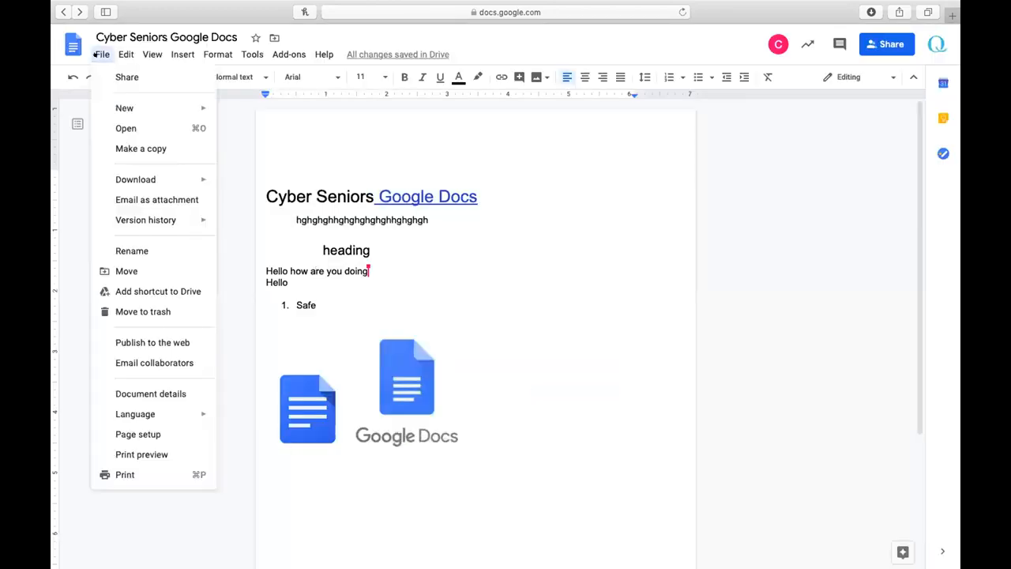
{"action": "mouse_move", "coordinate": [138, 172]}
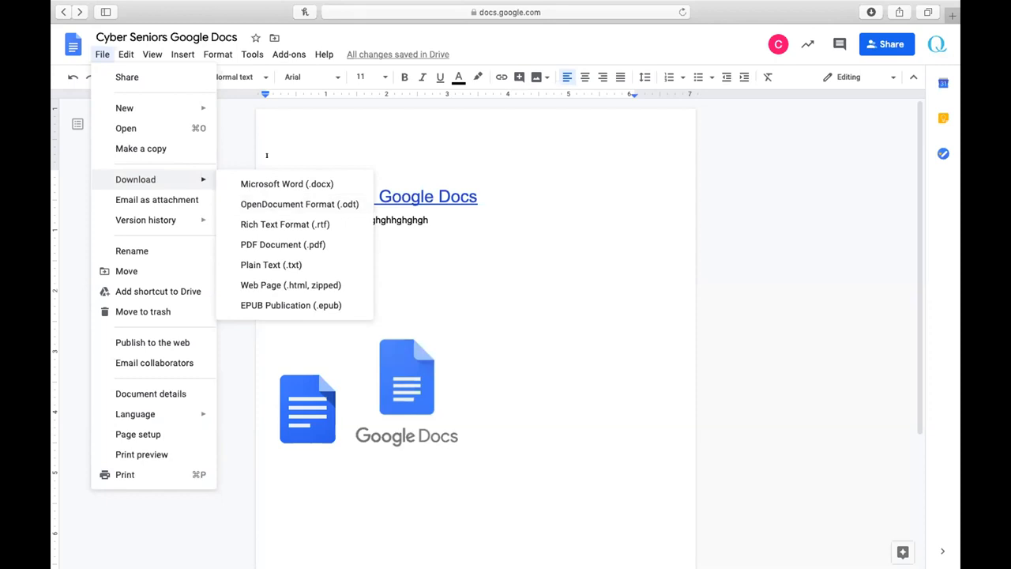
{"action": "left_click", "coordinate": [143, 188]}
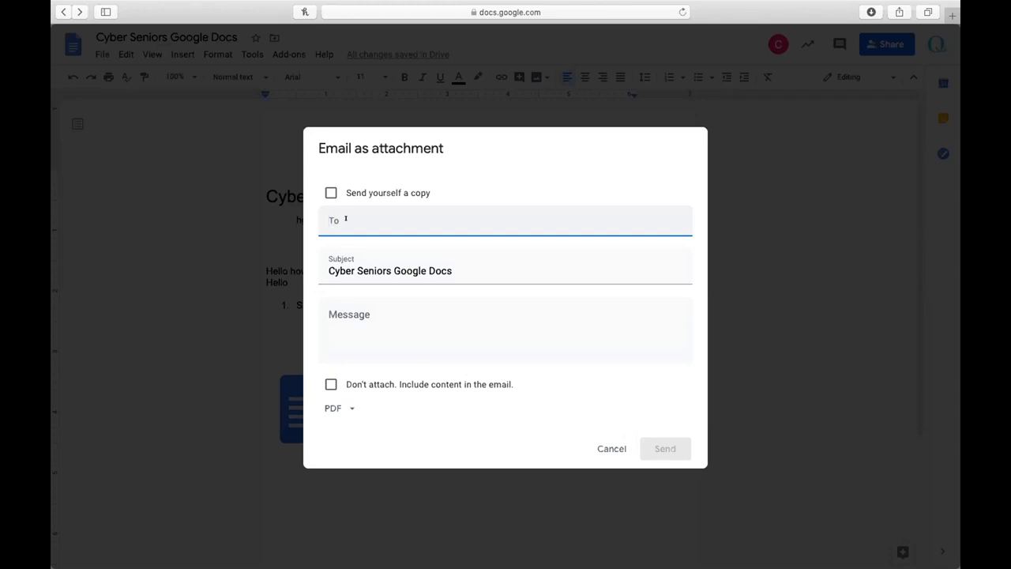
{"action": "left_click", "coordinate": [463, 268]}
{"action": "left_click", "coordinate": [395, 328]}
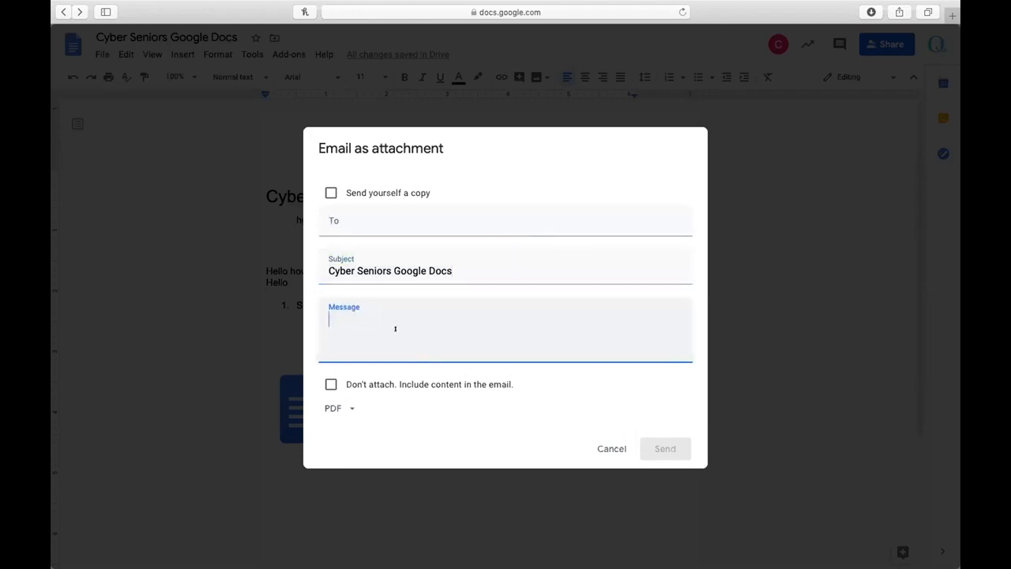
{"action": "left_click", "coordinate": [340, 405]}
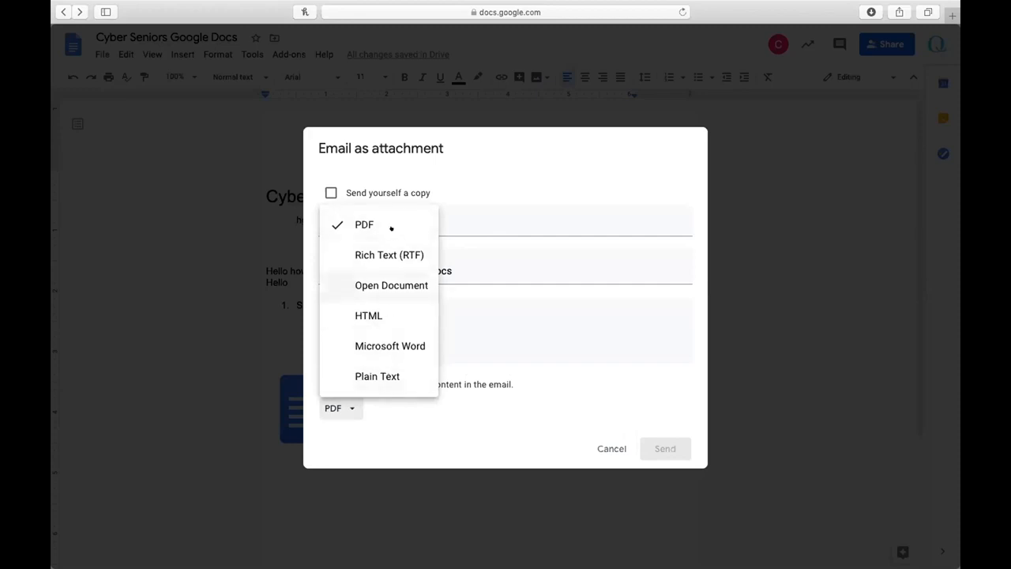
{"action": "left_click", "coordinate": [486, 420]}
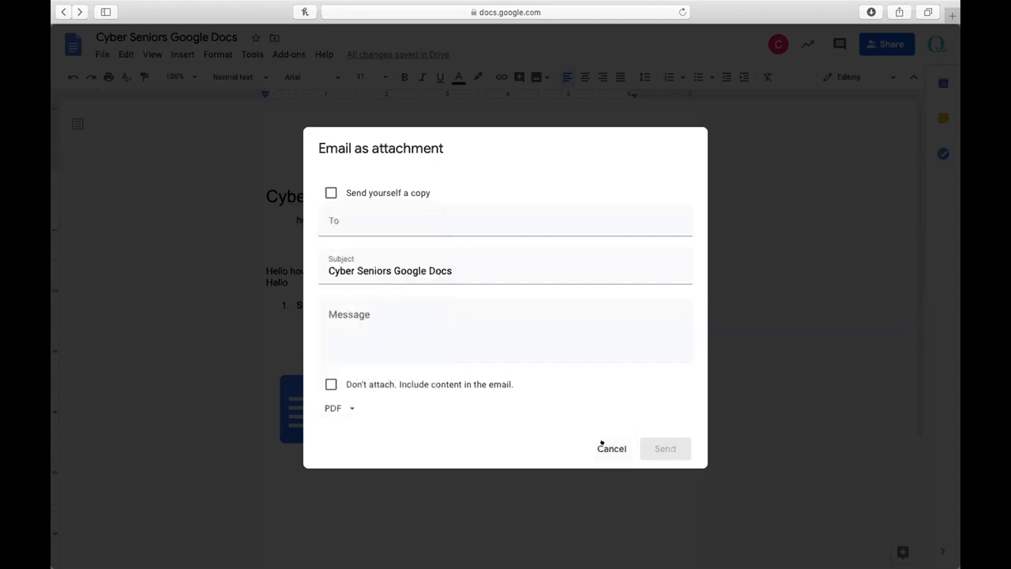
{"action": "left_click", "coordinate": [600, 448]}
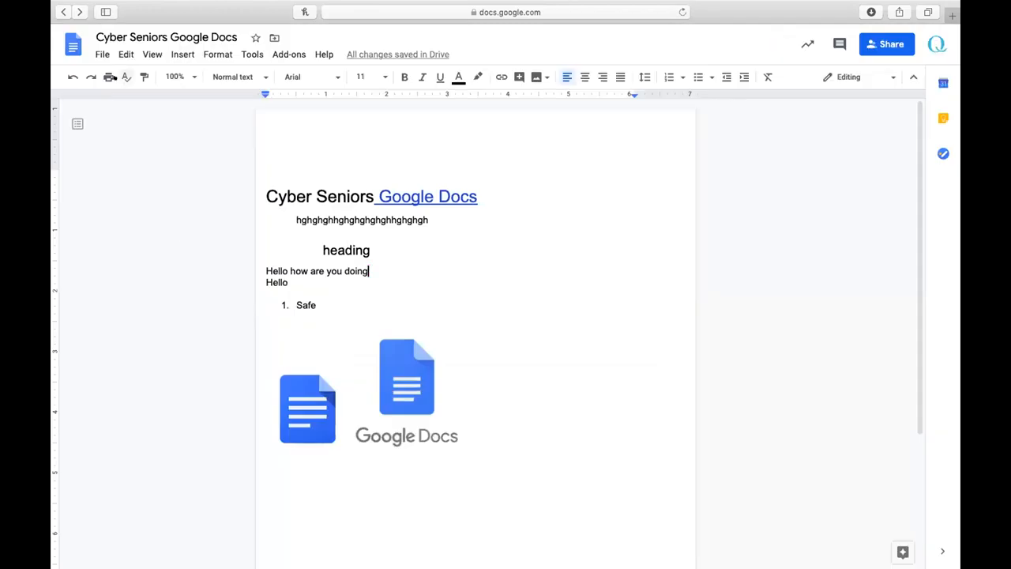
Open the document's version history, expand the June 4, 1:33 PM current version and look through its detailed earlier versions
{"action": "left_click", "coordinate": [99, 54]}
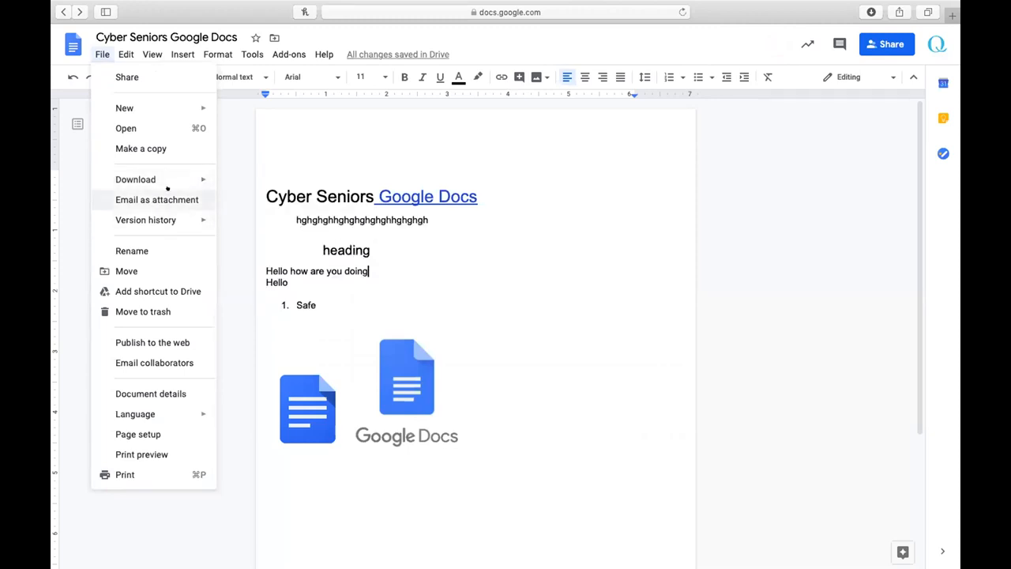
{"action": "mouse_move", "coordinate": [146, 208]}
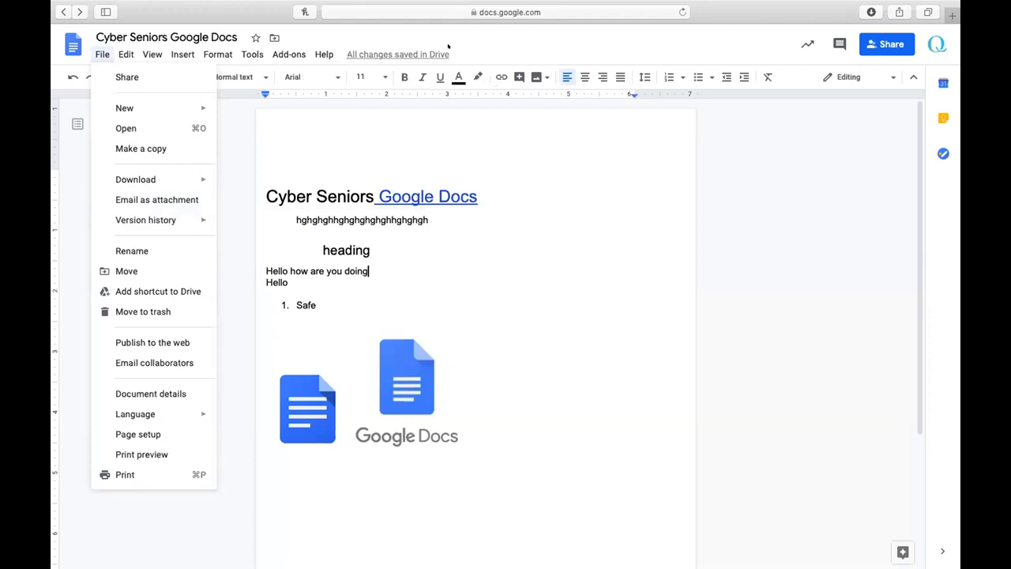
{"action": "left_click", "coordinate": [378, 49]}
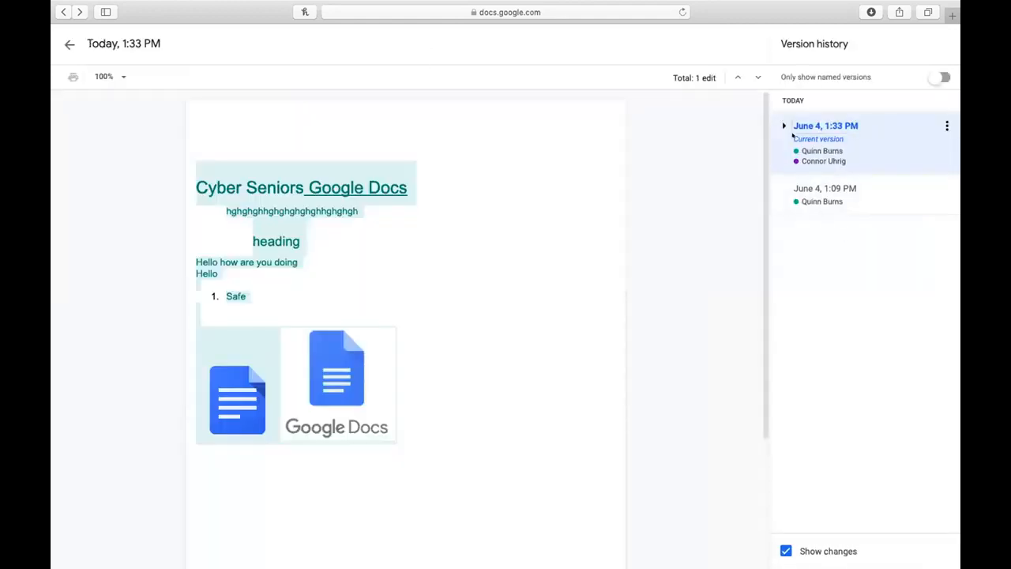
{"action": "left_click", "coordinate": [783, 125]}
{"action": "scroll", "coordinate": [802, 276], "scroll_direction": "down", "scroll_amount": 6}
{"action": "scroll", "coordinate": [802, 272], "scroll_direction": "up", "scroll_amount": 10}
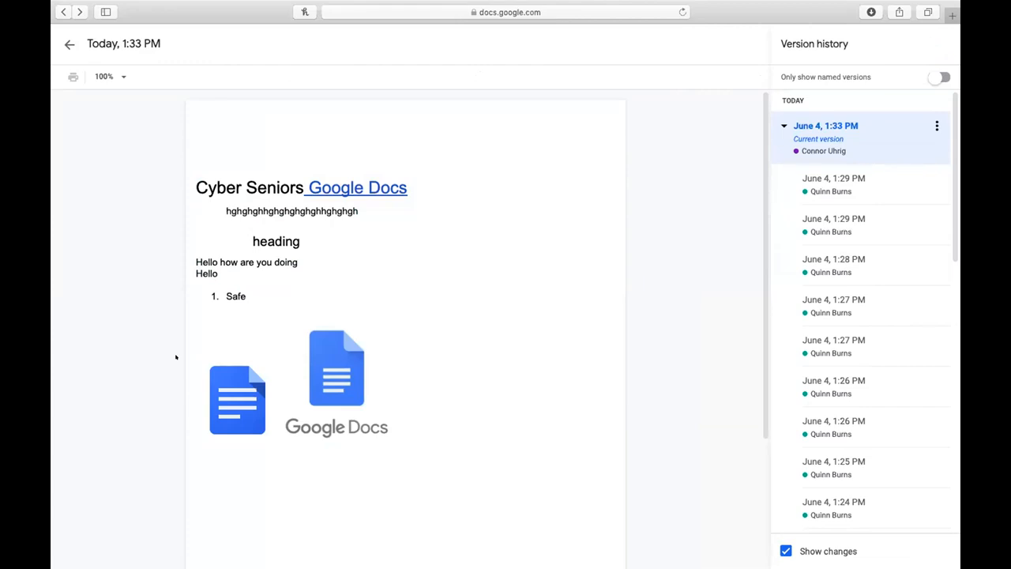
{"action": "scroll", "coordinate": [800, 386], "scroll_direction": "down", "scroll_amount": 10}
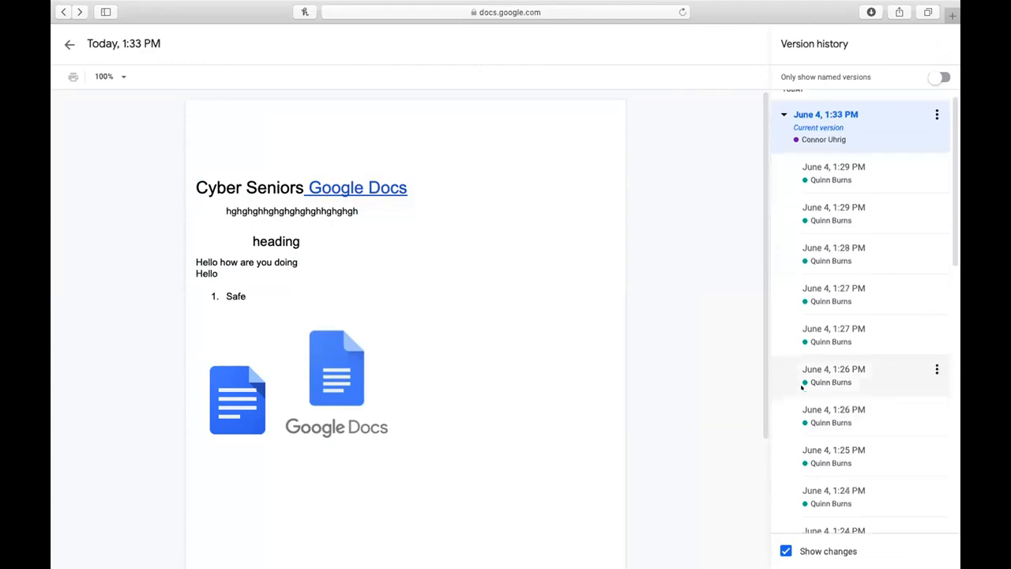
Preview the two earliest versions from June 4, 1:09 PM, and return to the document without restoring either
{"action": "left_click", "coordinate": [825, 510]}
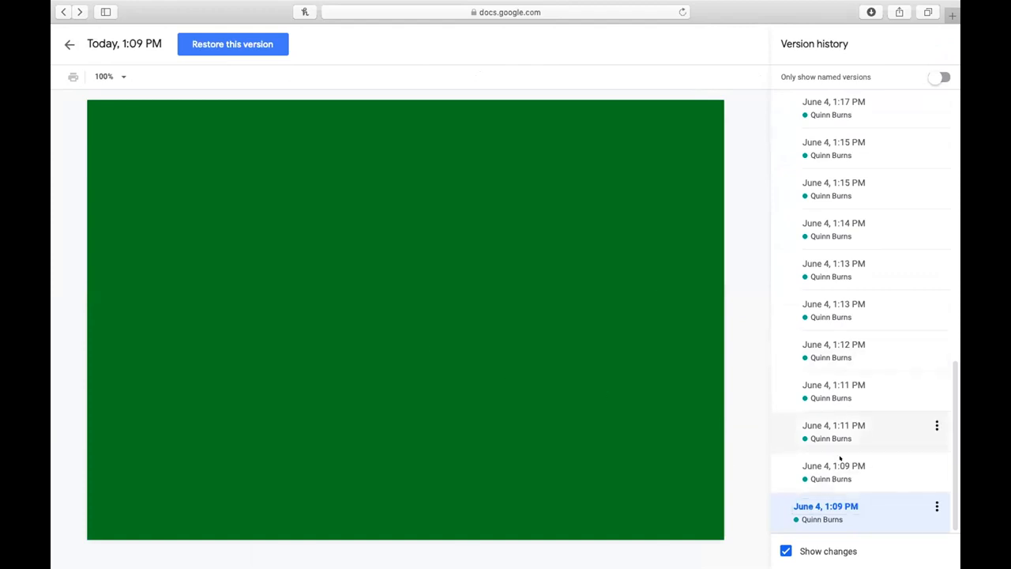
{"action": "left_click", "coordinate": [863, 465]}
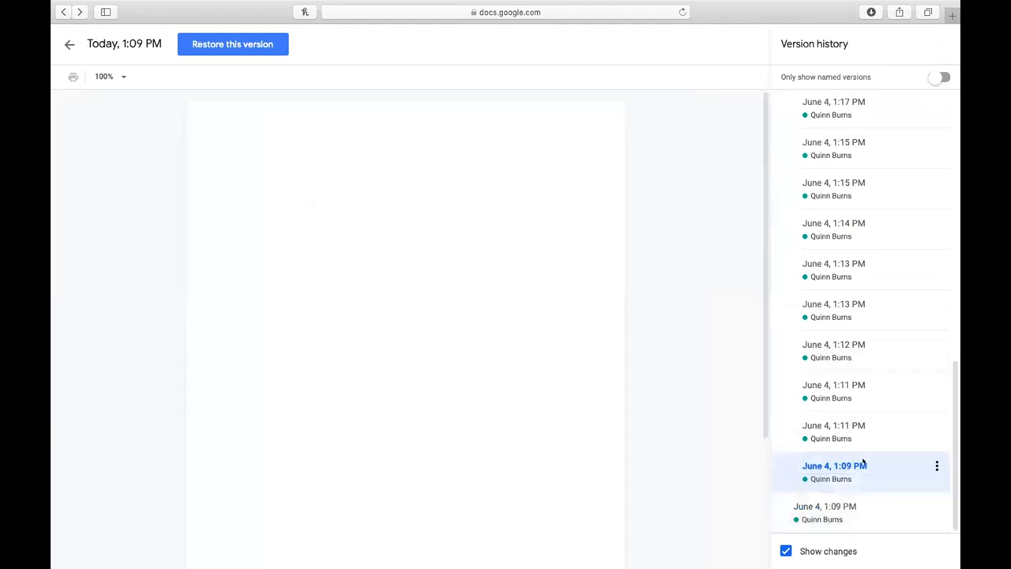
{"action": "left_click", "coordinate": [67, 42]}
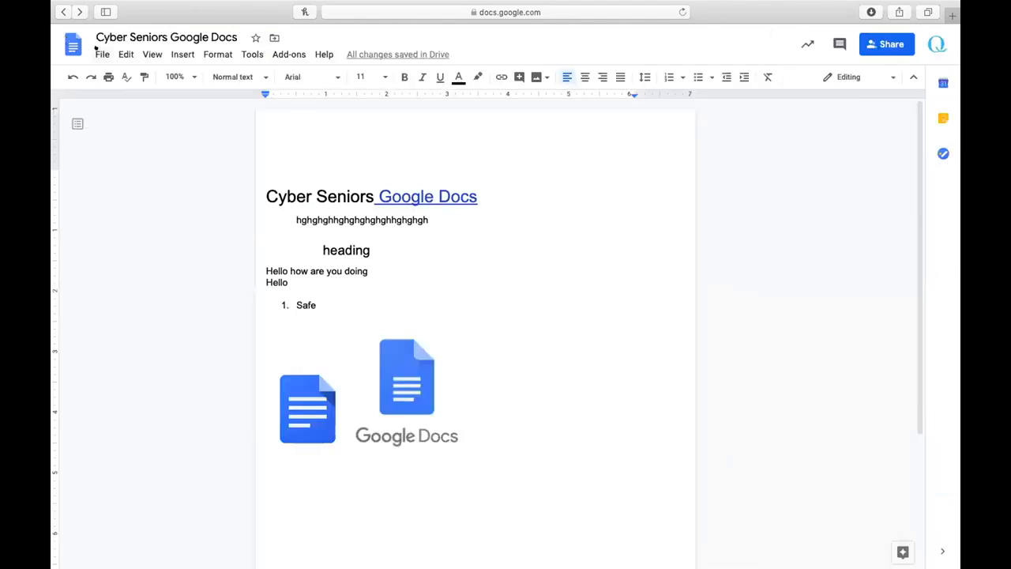
Open the document's title for renaming, with the text cursor at the end of the name
{"action": "left_click", "coordinate": [98, 52]}
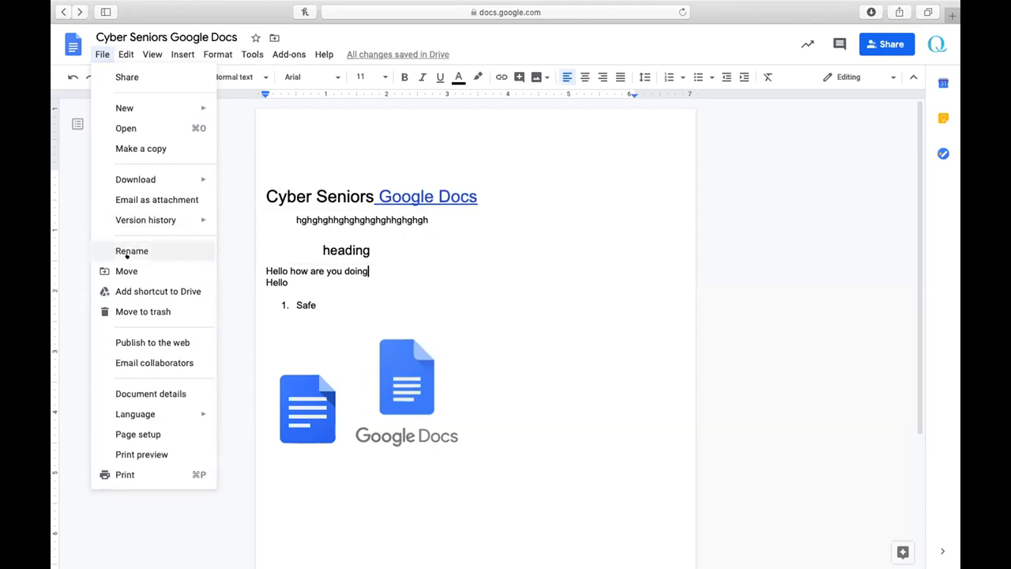
{"action": "left_click", "coordinate": [144, 249]}
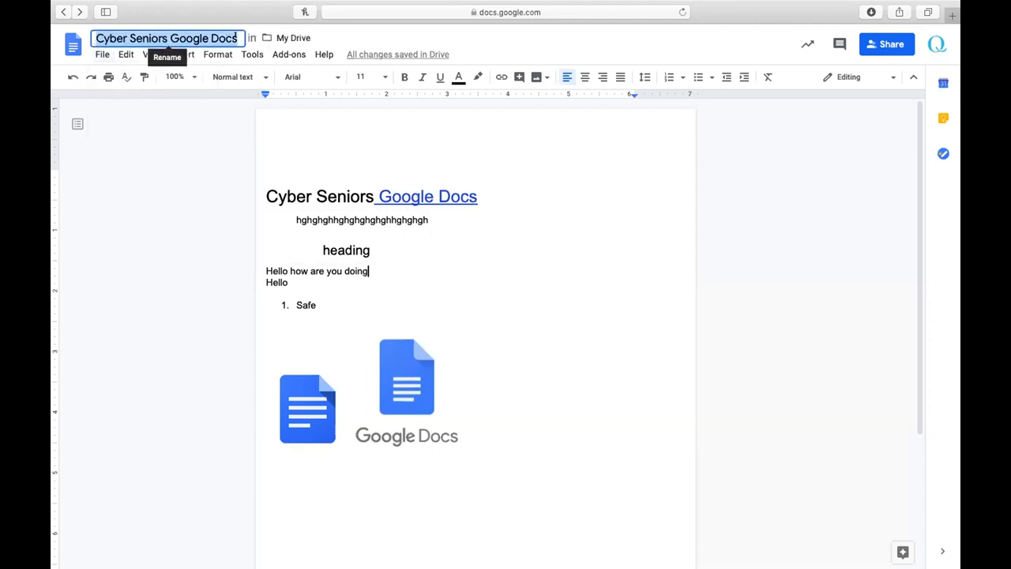
{"action": "left_click", "coordinate": [235, 37]}
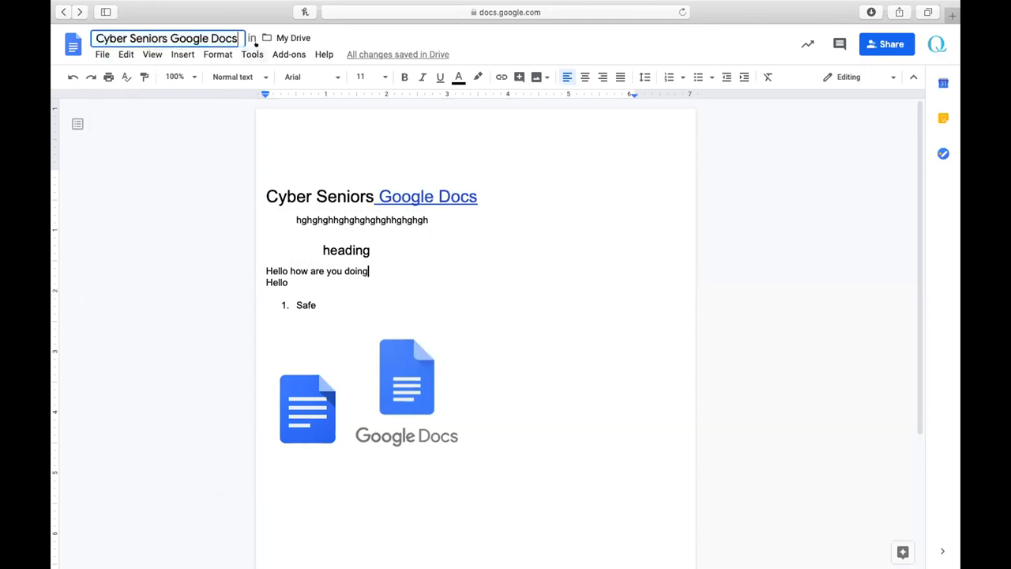
Examine the Drive locations offered for adding a shortcut to the document, starting from My Drive, and dismiss the picker
{"action": "left_click", "coordinate": [101, 53]}
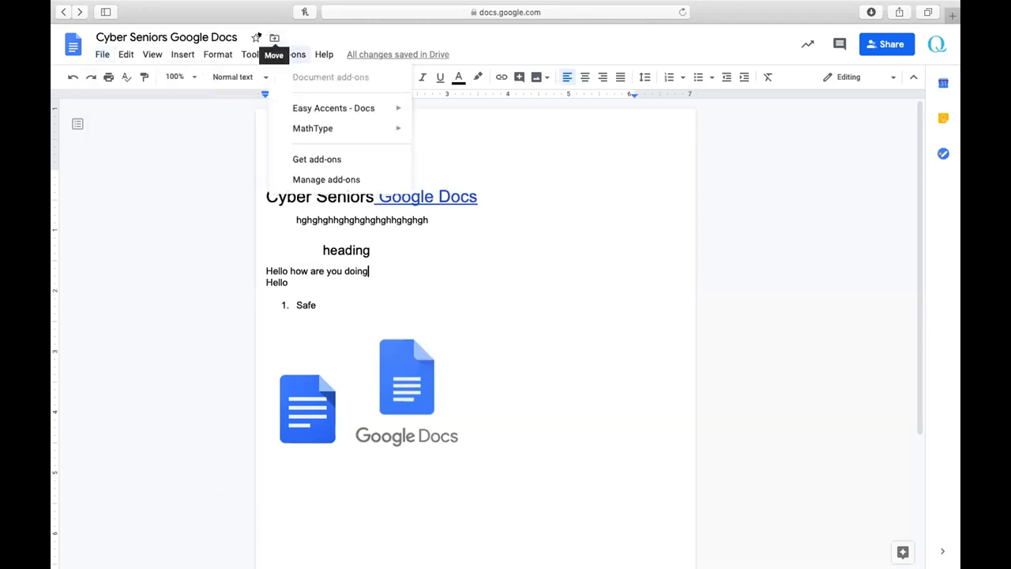
{"action": "mouse_move", "coordinate": [98, 51]}
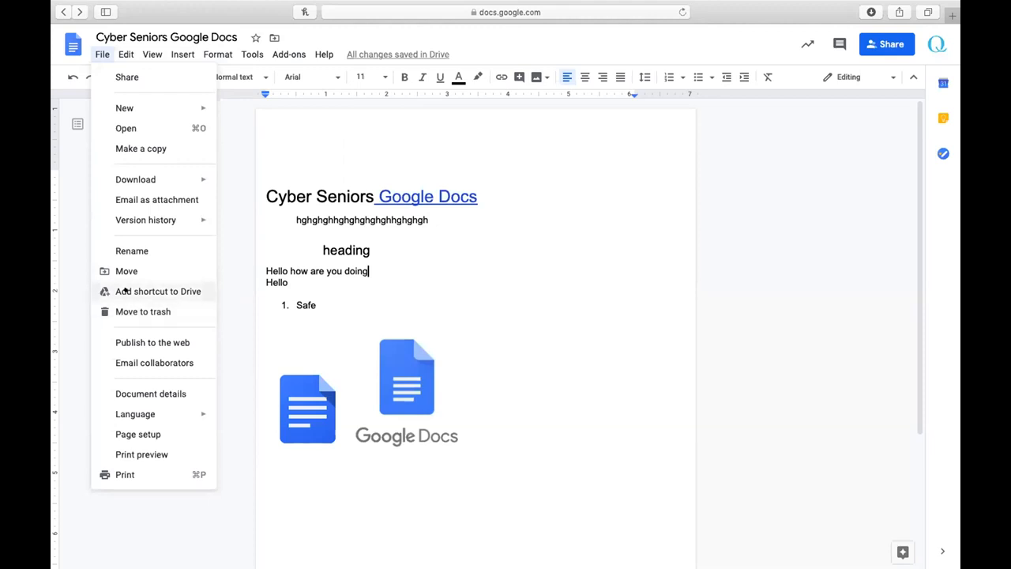
{"action": "left_click", "coordinate": [125, 290]}
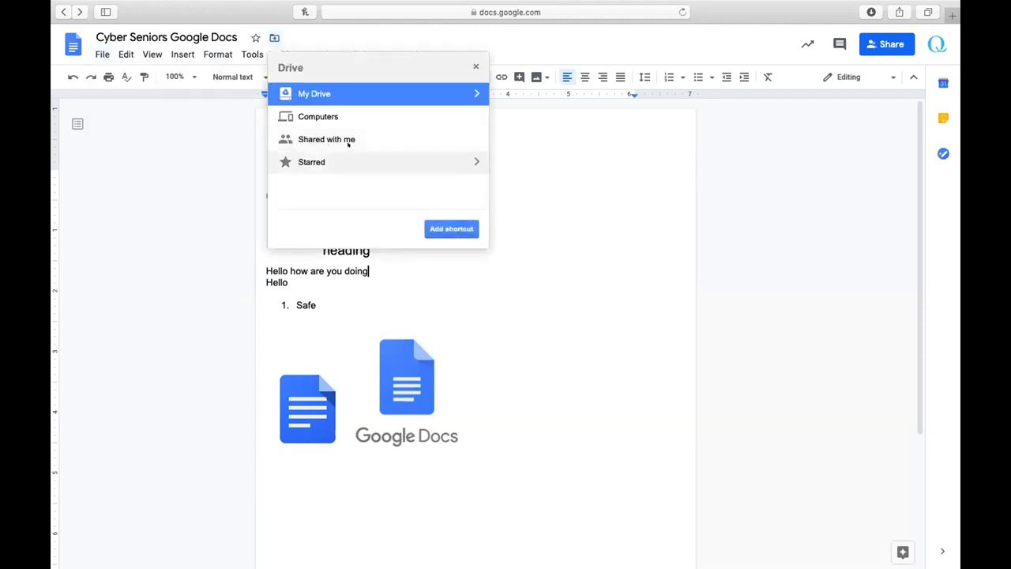
{"action": "left_click", "coordinate": [354, 95]}
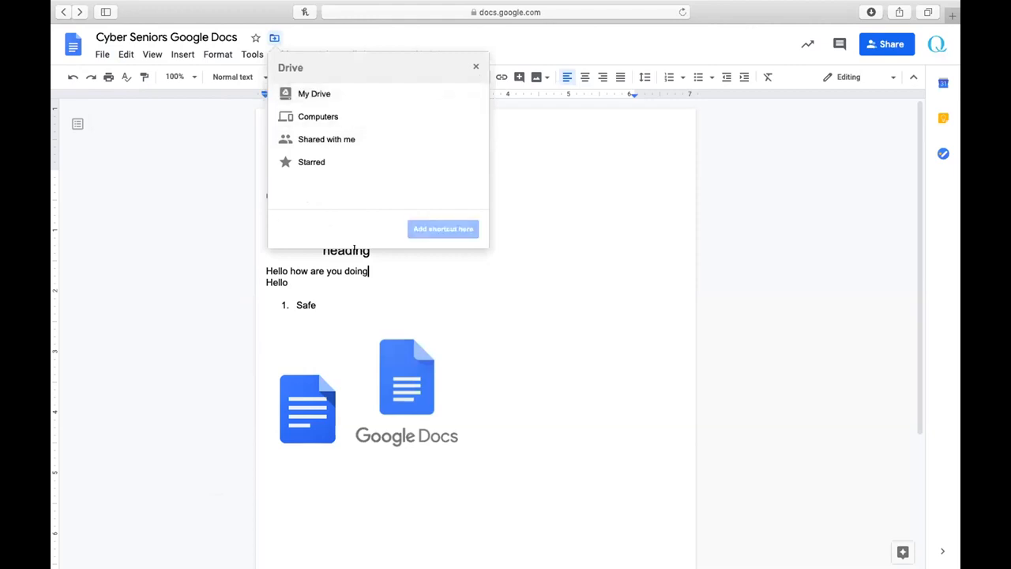
{"action": "left_click", "coordinate": [354, 296]}
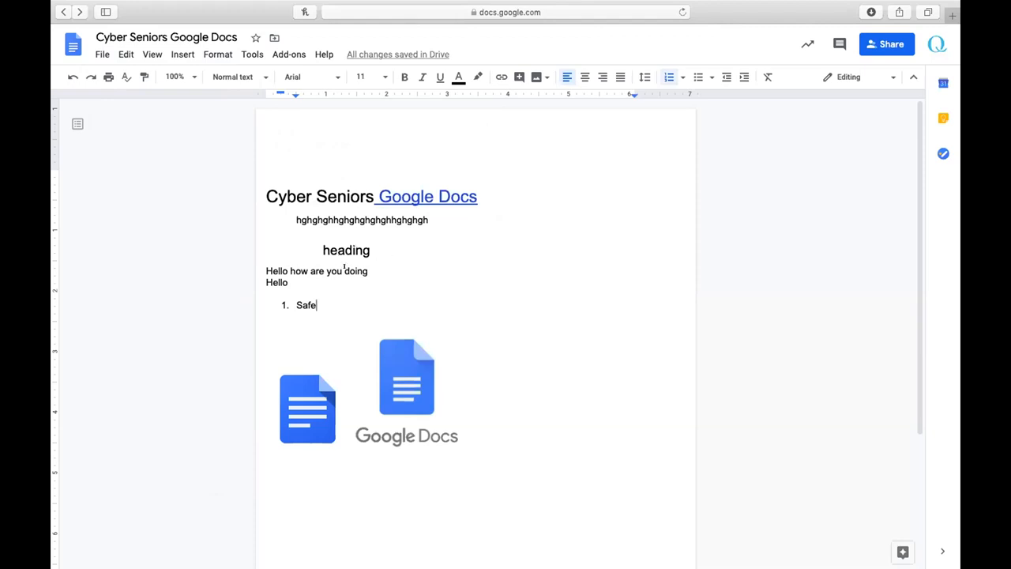
{"action": "left_click", "coordinate": [344, 270]}
{"action": "left_click_drag", "start_coordinate": [345, 270], "coordinate": [366, 270]}
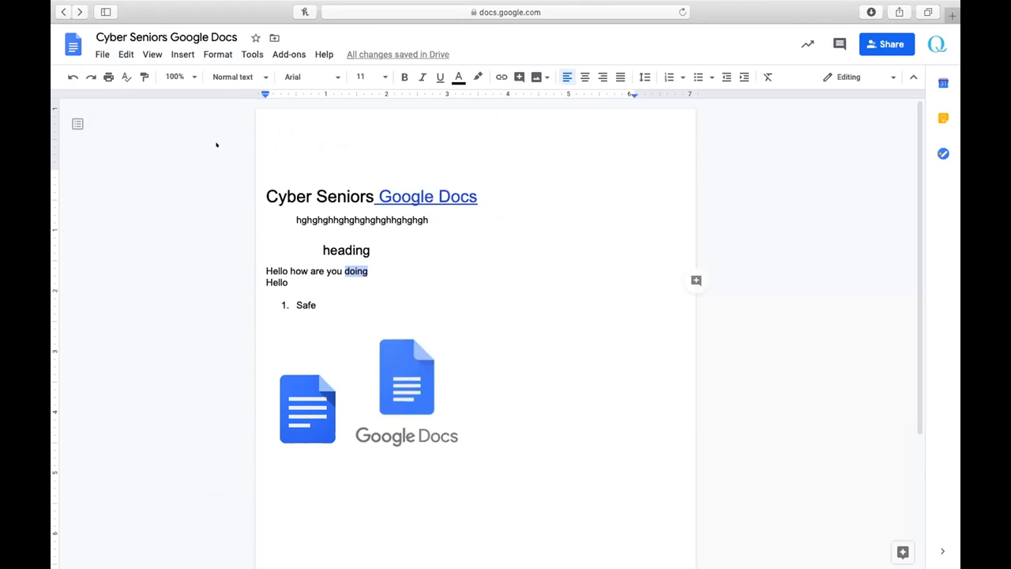
{"action": "left_click", "coordinate": [347, 228]}
{"action": "left_click", "coordinate": [386, 247]}
View the options for publishing the document to the web, and close them without publishing
{"action": "left_click", "coordinate": [96, 55]}
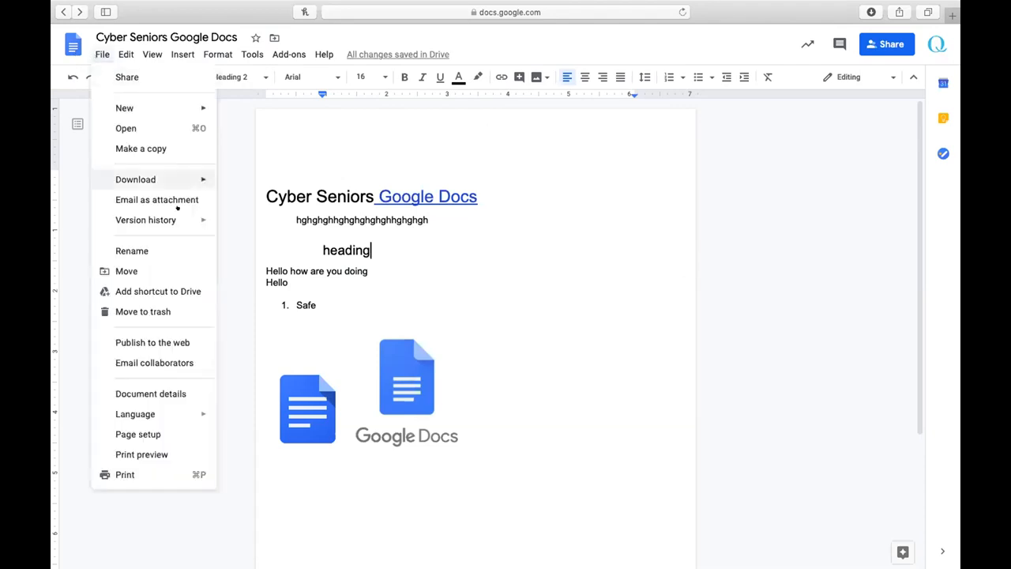
{"action": "mouse_move", "coordinate": [178, 212]}
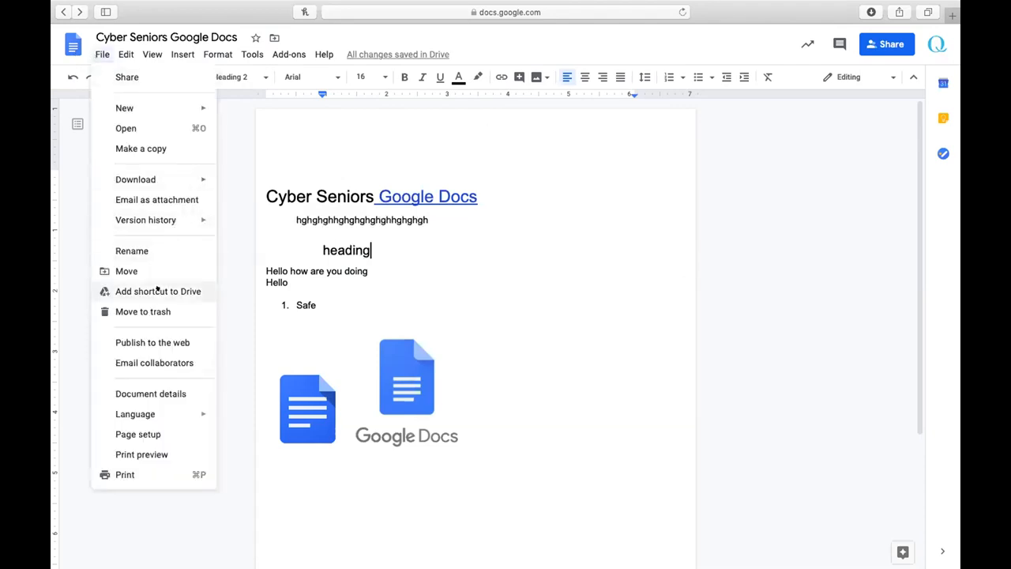
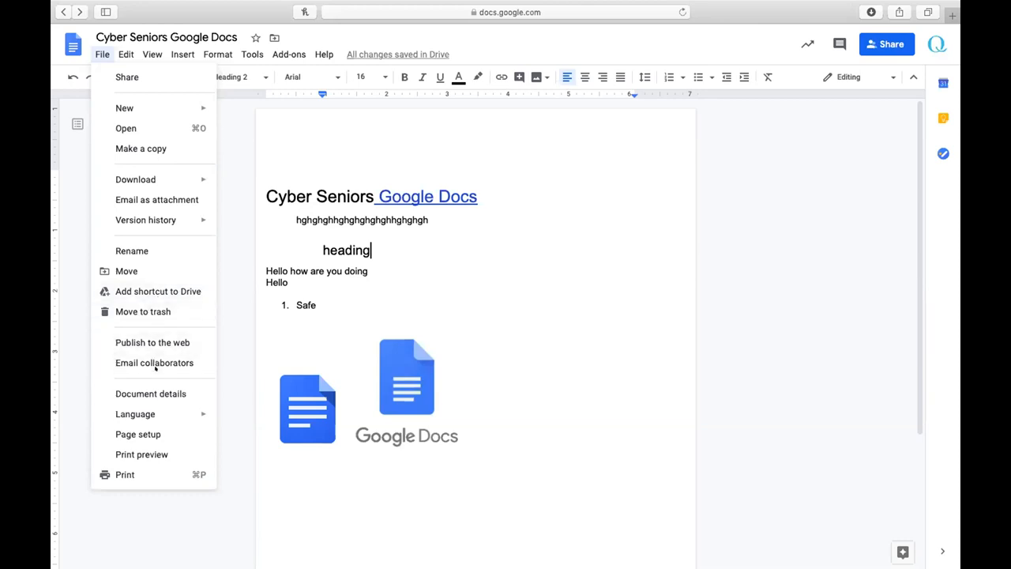
{"action": "left_click", "coordinate": [139, 339]}
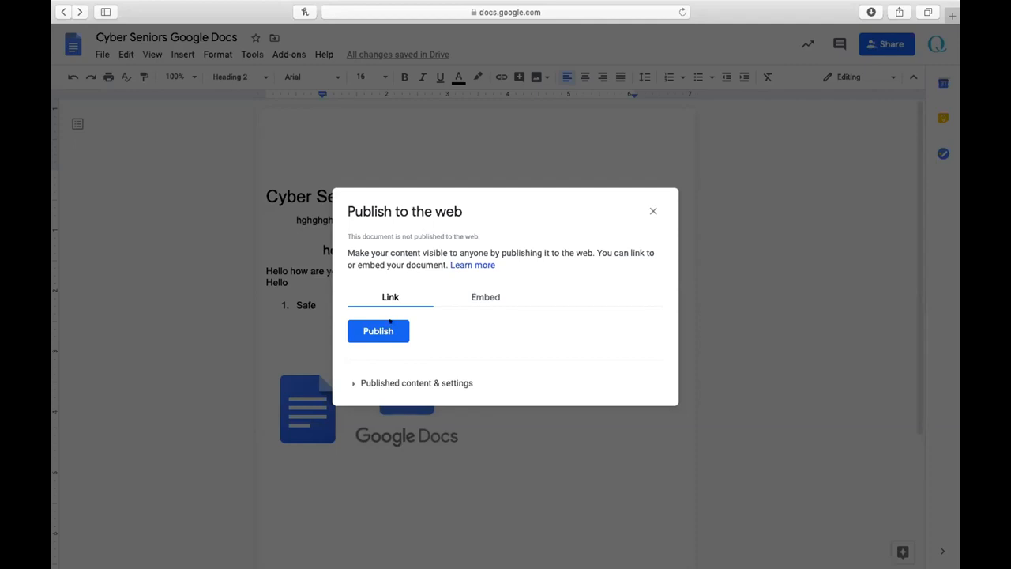
{"action": "left_click", "coordinate": [653, 210]}
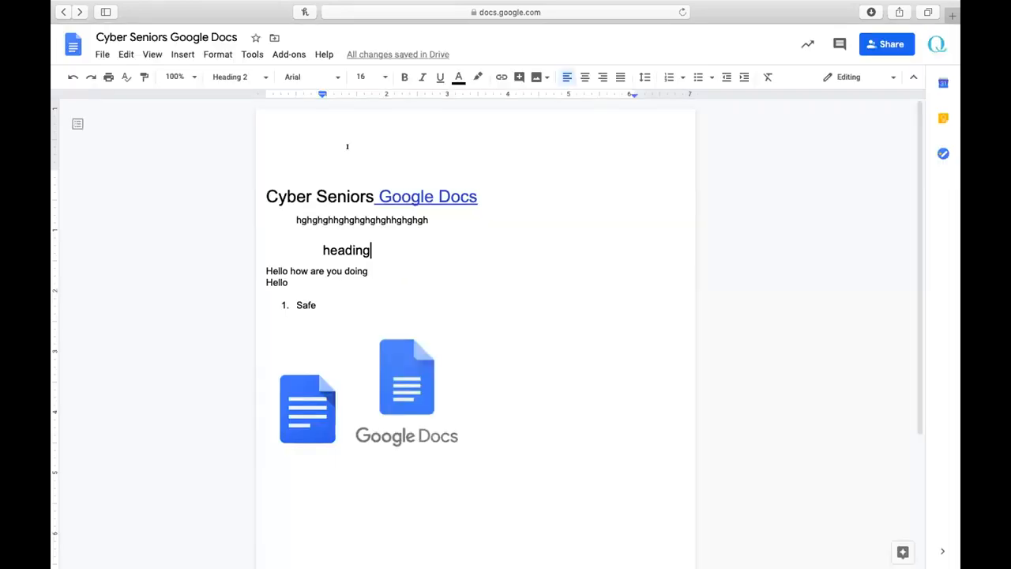
View the form for emailing the document's collaborators, including its message area, and cancel it
{"action": "left_click", "coordinate": [102, 54]}
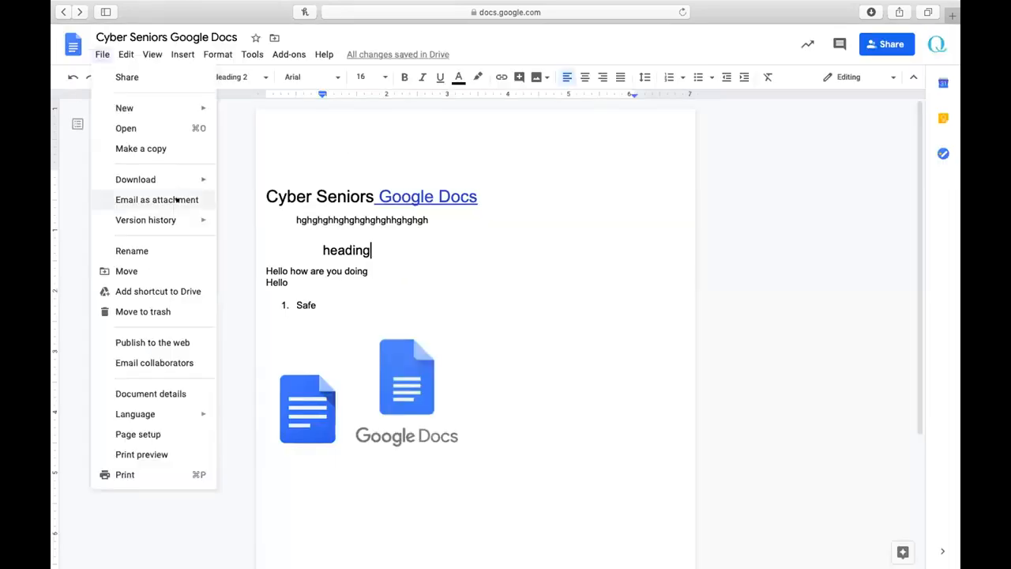
{"action": "left_click", "coordinate": [139, 360]}
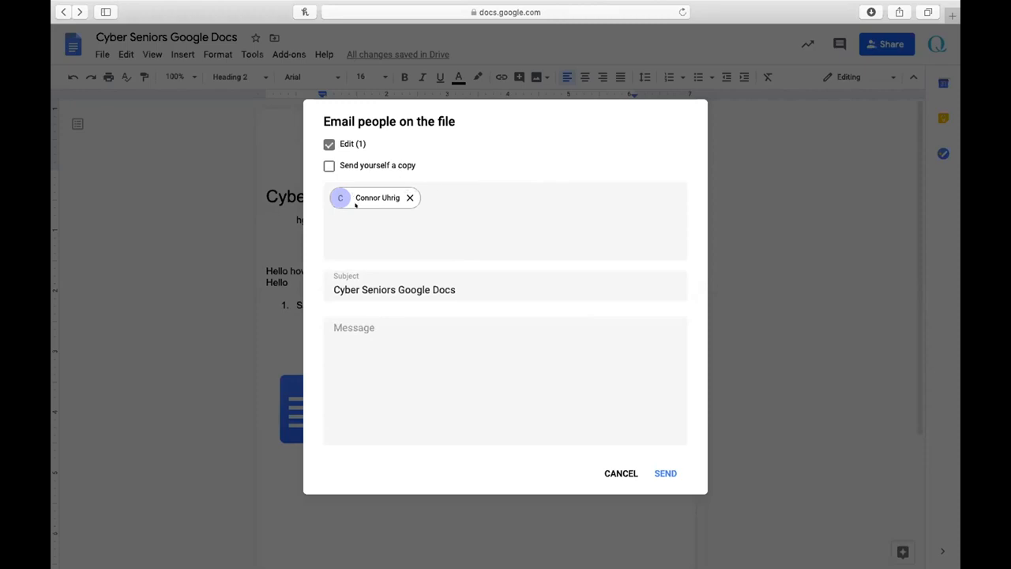
{"action": "left_click", "coordinate": [366, 335]}
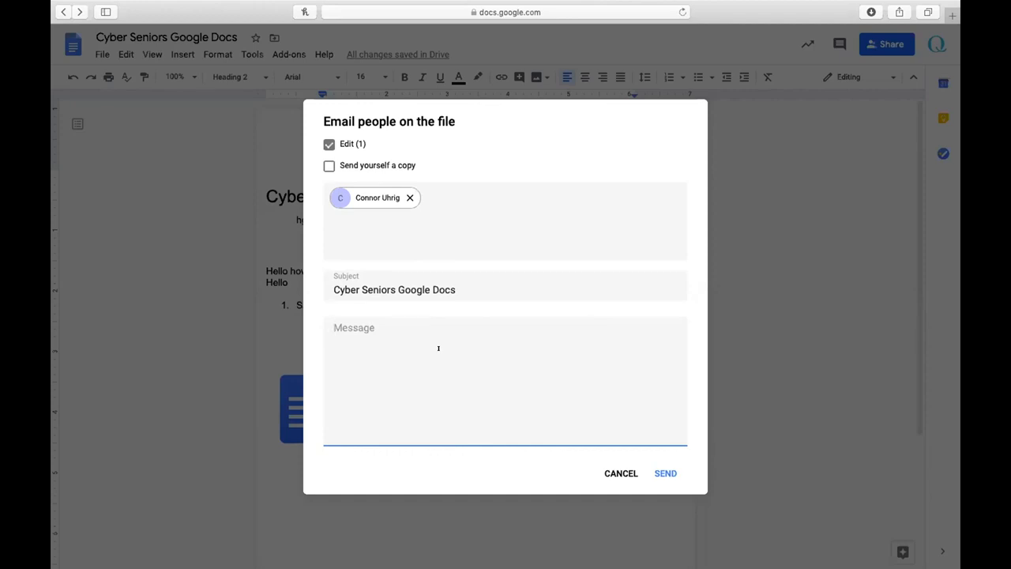
{"action": "left_click", "coordinate": [613, 470]}
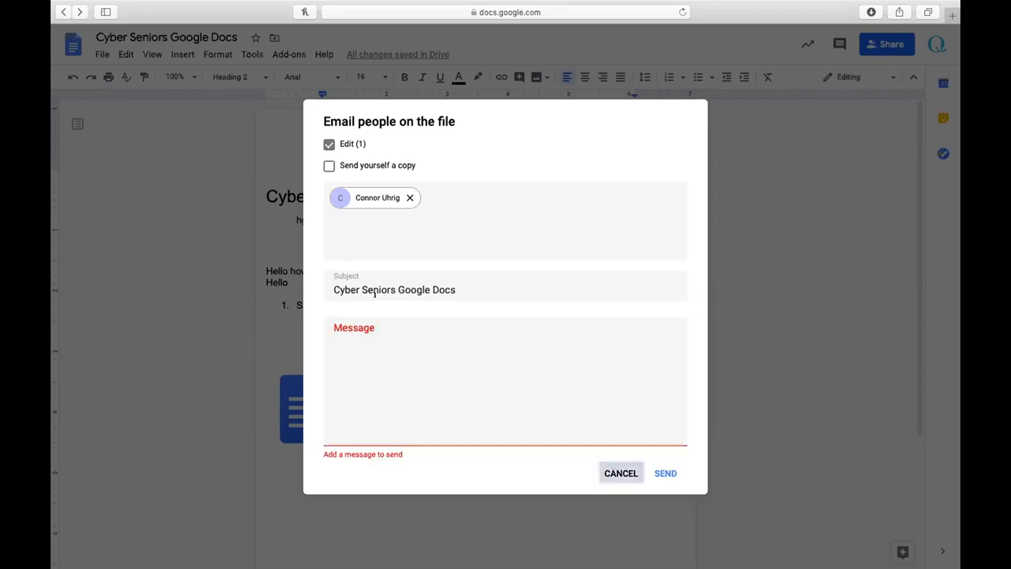
Check the document details, including location, owner, and modification and creation times, and close them
{"action": "left_click", "coordinate": [96, 54]}
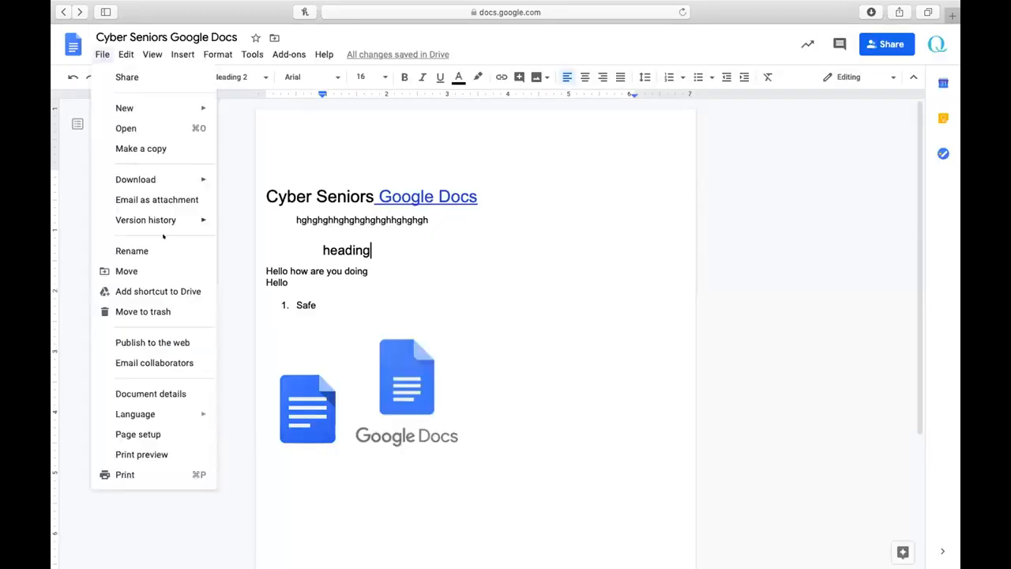
{"action": "left_click", "coordinate": [155, 387]}
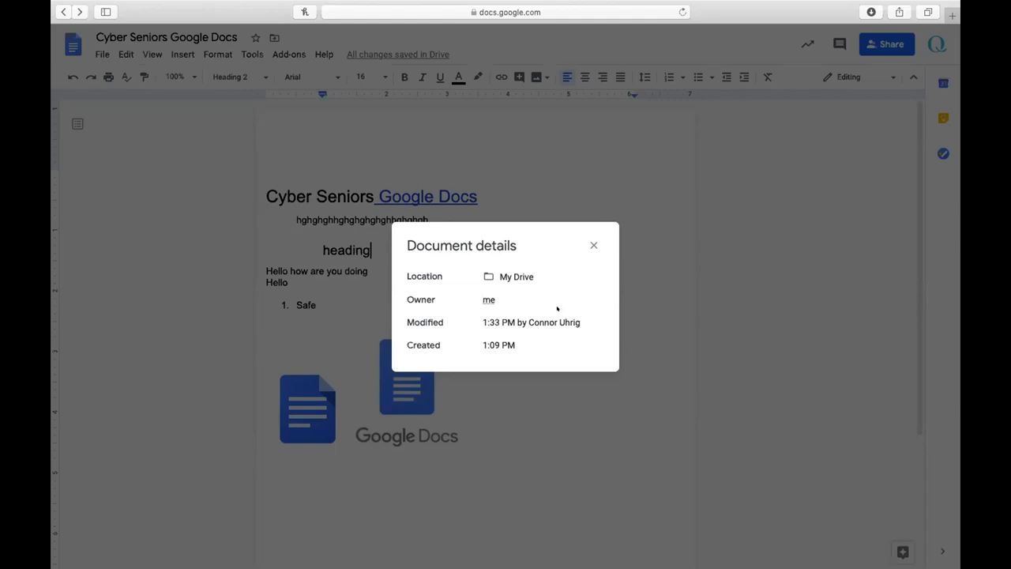
{"action": "left_click", "coordinate": [593, 245]}
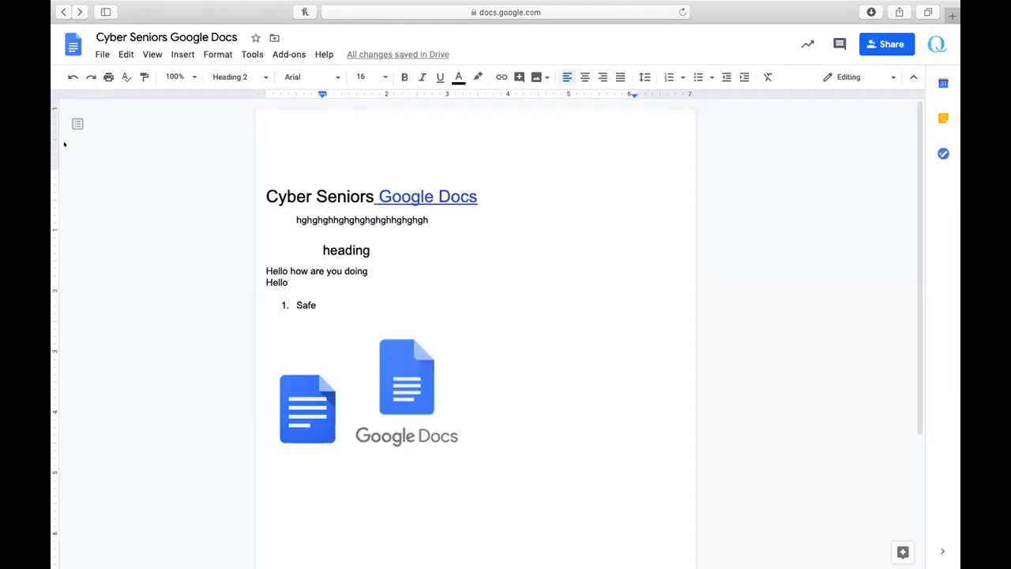
Browse the list of languages available for the document without choosing one
{"action": "left_click", "coordinate": [102, 54]}
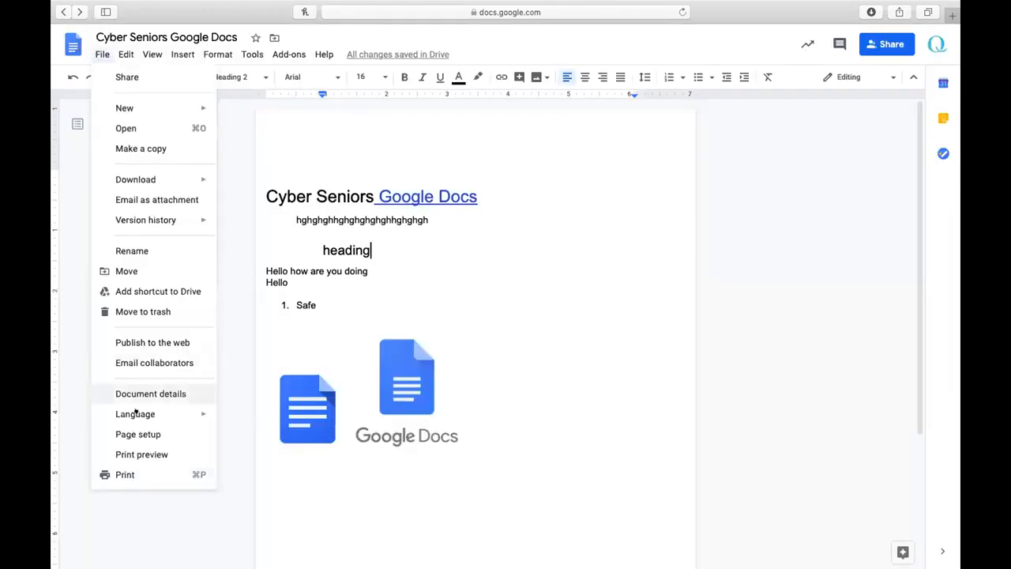
{"action": "mouse_move", "coordinate": [157, 408]}
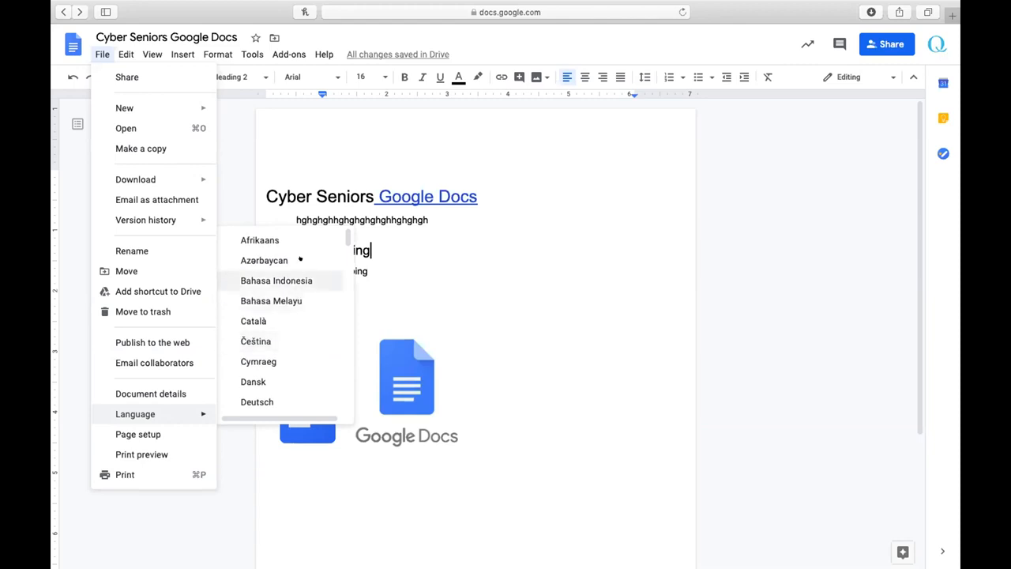
{"action": "left_click", "coordinate": [369, 248]}
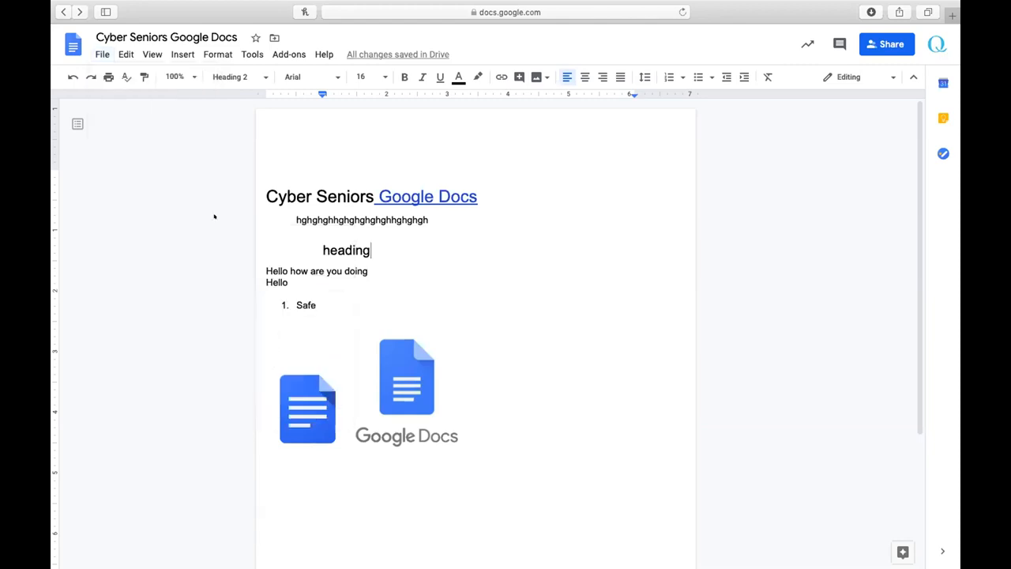
{"action": "left_click", "coordinate": [101, 53]}
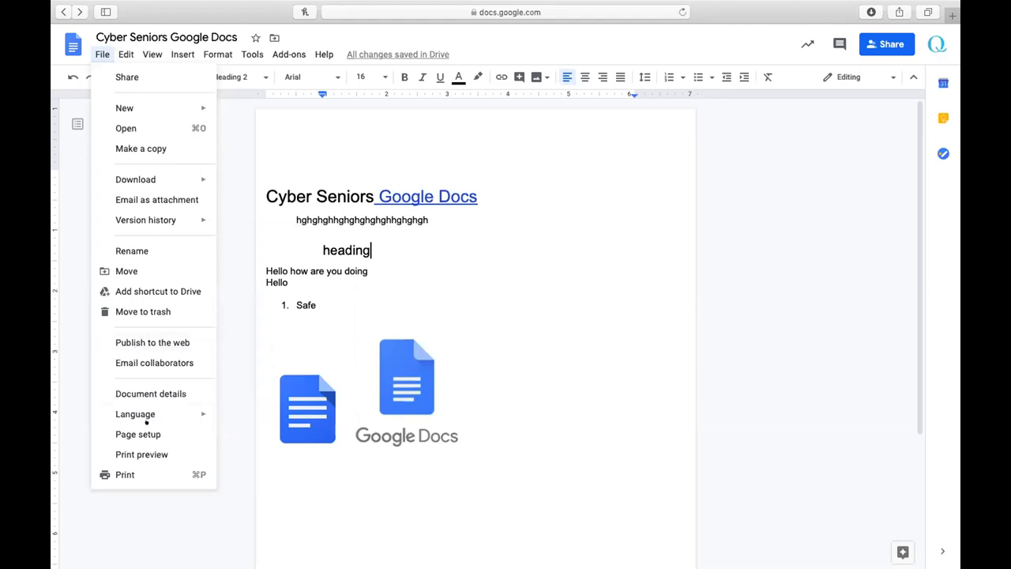
{"action": "scroll", "coordinate": [257, 363], "scroll_direction": "down", "scroll_amount": 5}
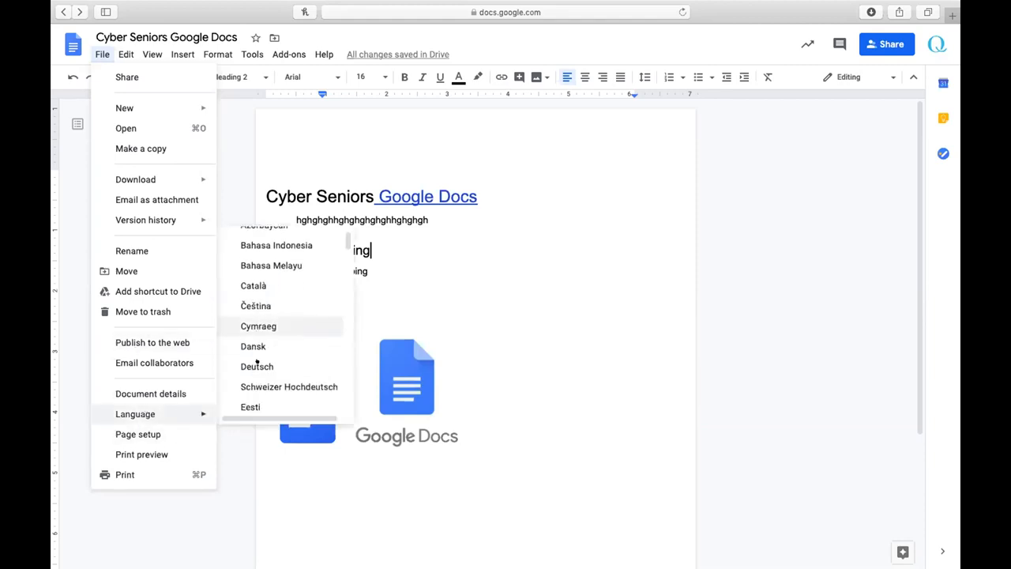
{"action": "scroll", "coordinate": [256, 362], "scroll_direction": "up", "scroll_amount": 5}
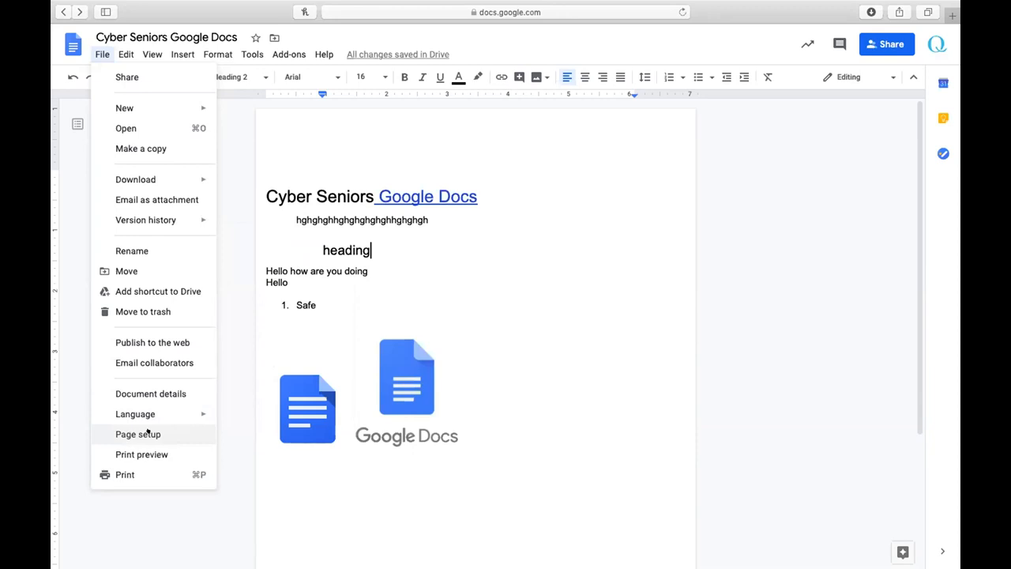
Open the page setup and view the colors available for the page background
{"action": "left_click", "coordinate": [149, 433]}
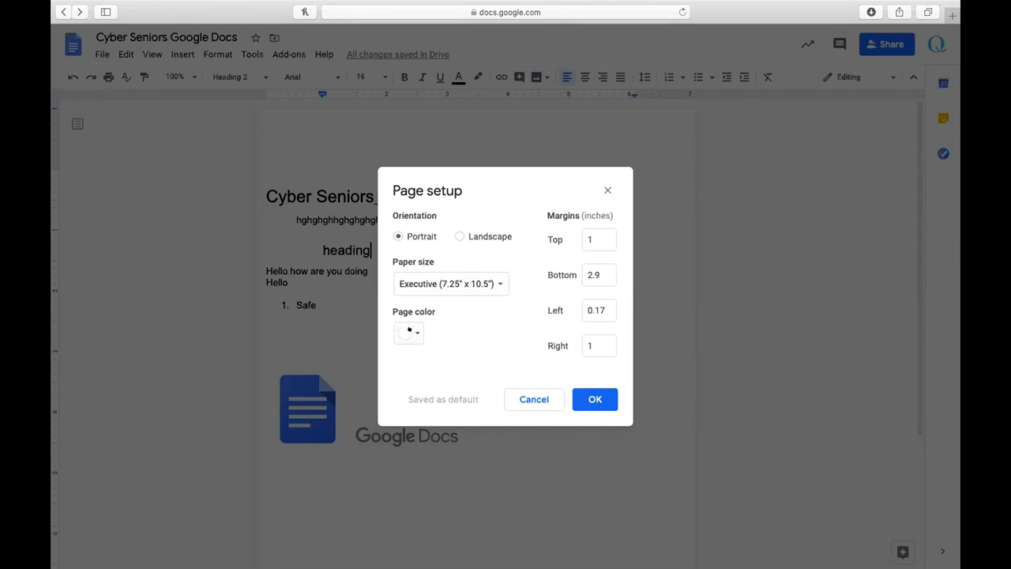
{"action": "left_click", "coordinate": [409, 332]}
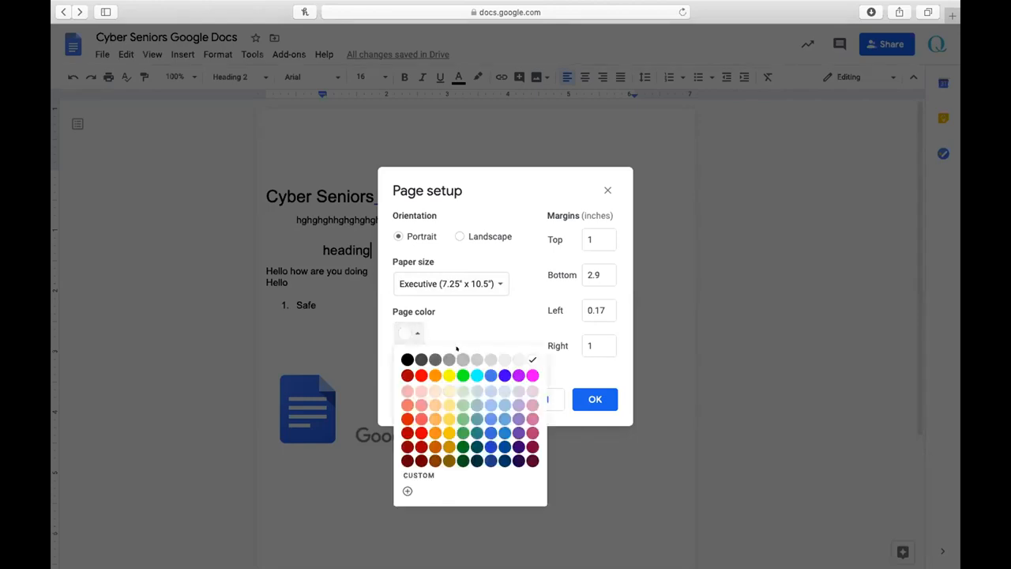
{"action": "left_click", "coordinate": [456, 249]}
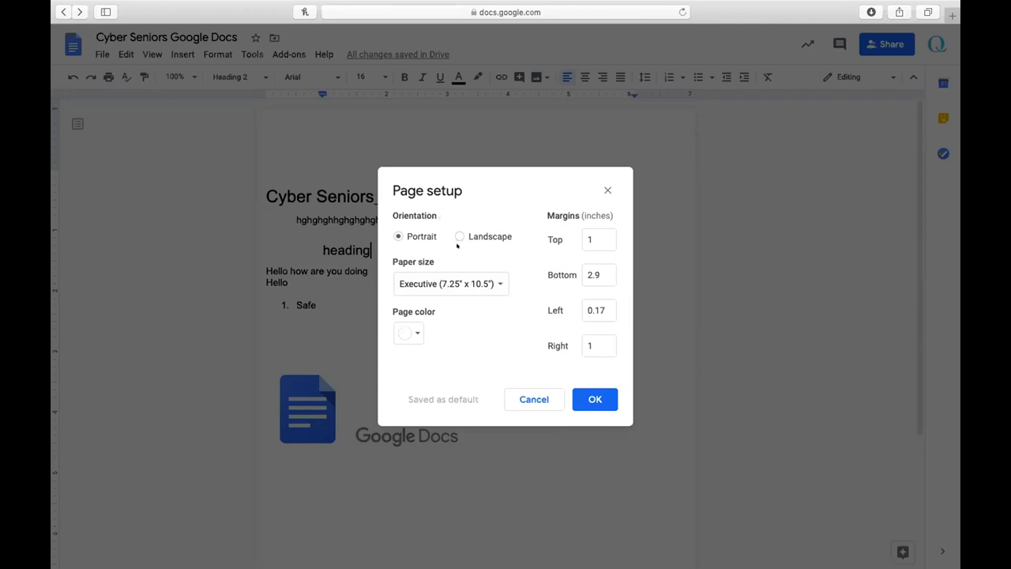
Set the page orientation to Landscape and the paper size to Legal (8.5" x 14") in the page setup
{"action": "left_click", "coordinate": [459, 236]}
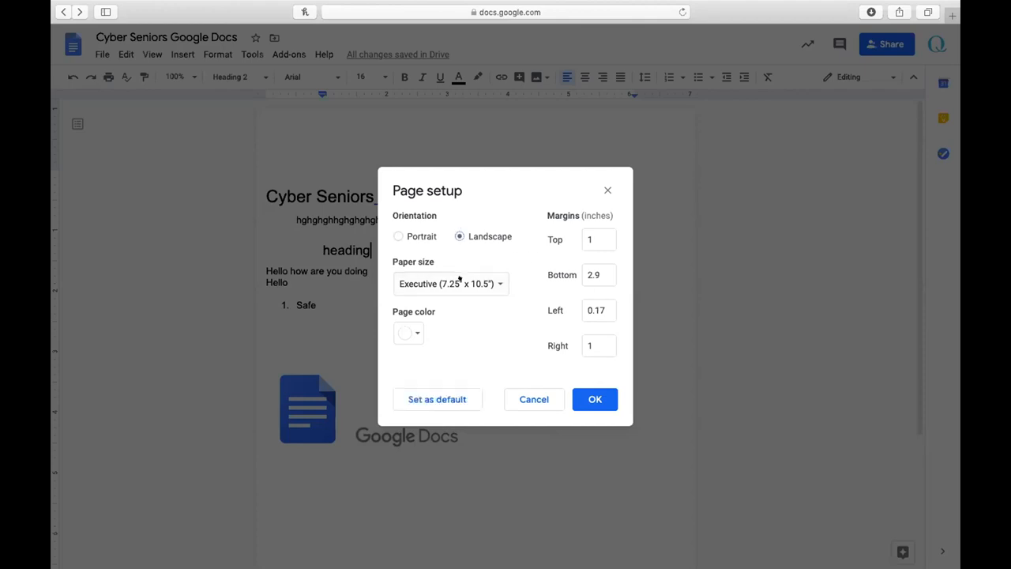
{"action": "left_click", "coordinate": [469, 286]}
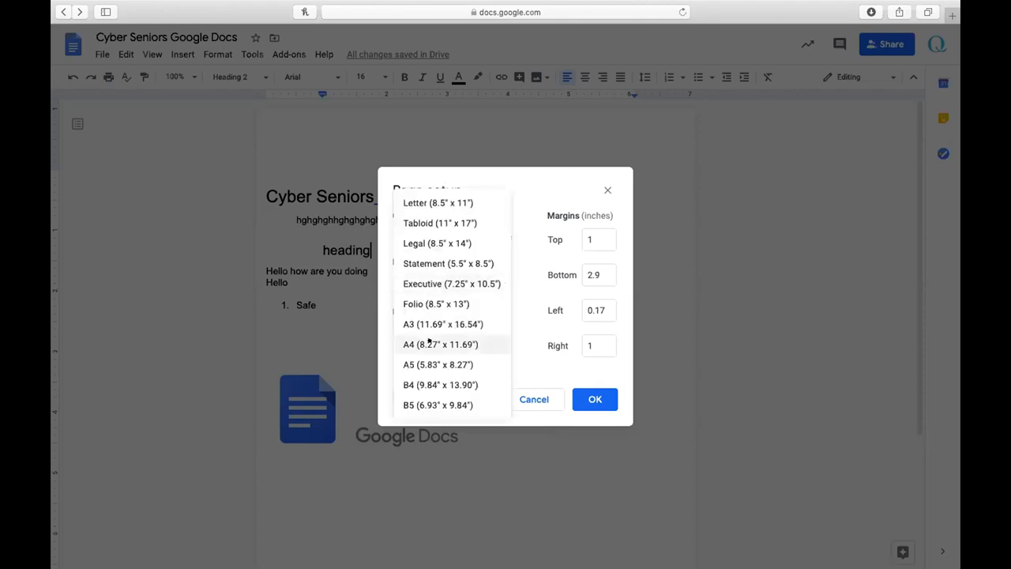
{"action": "left_click", "coordinate": [451, 263]}
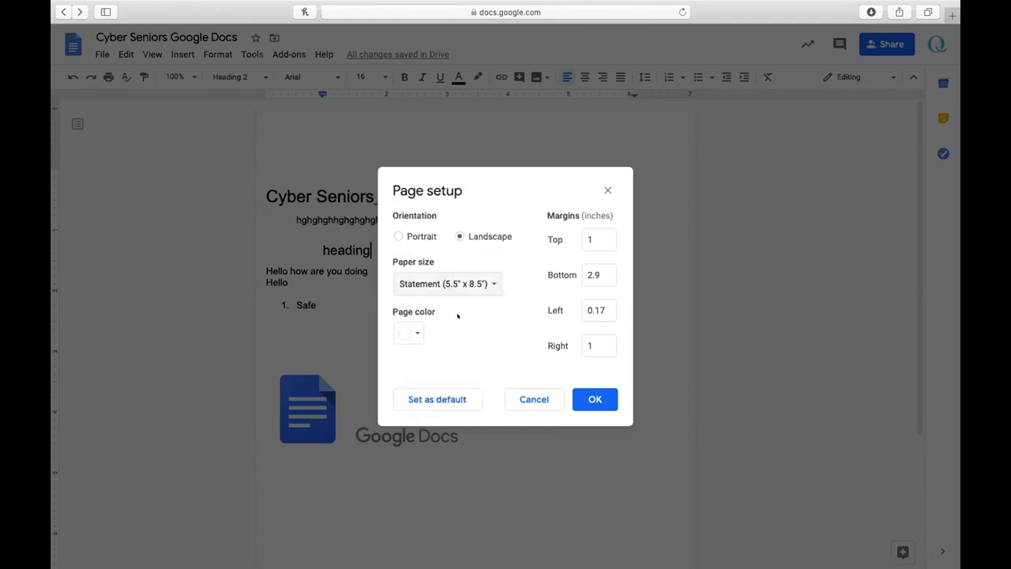
{"action": "left_click", "coordinate": [439, 281]}
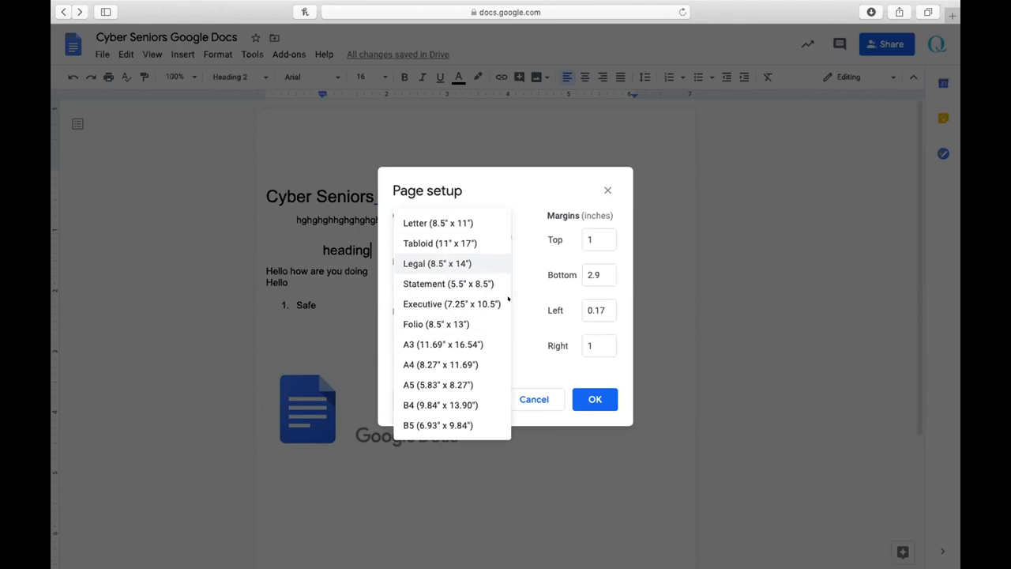
{"action": "key", "text": "Return"}
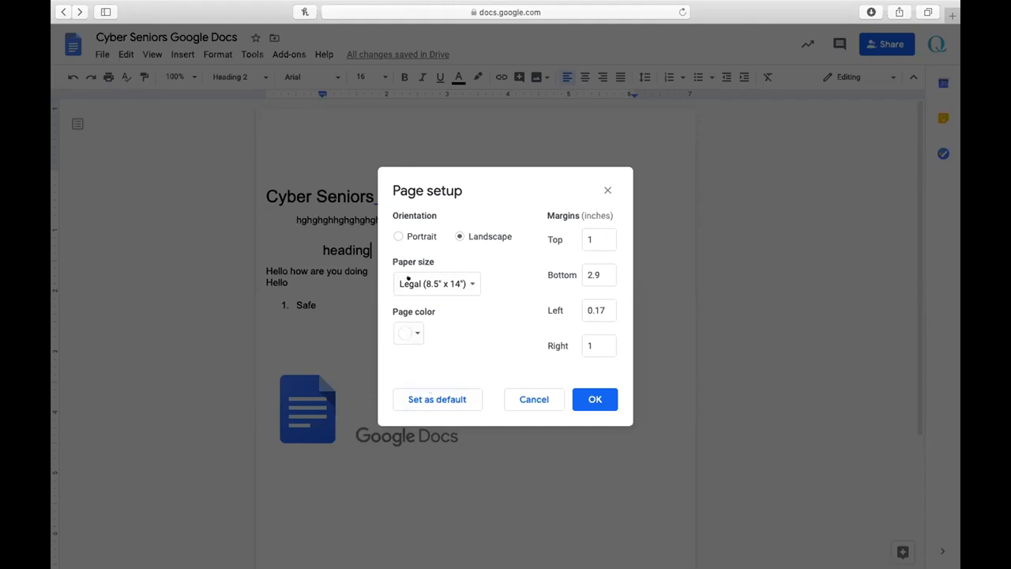
Choose a light yellow page color in the page setup, and discard all the page setup changes
{"action": "left_click", "coordinate": [401, 331]}
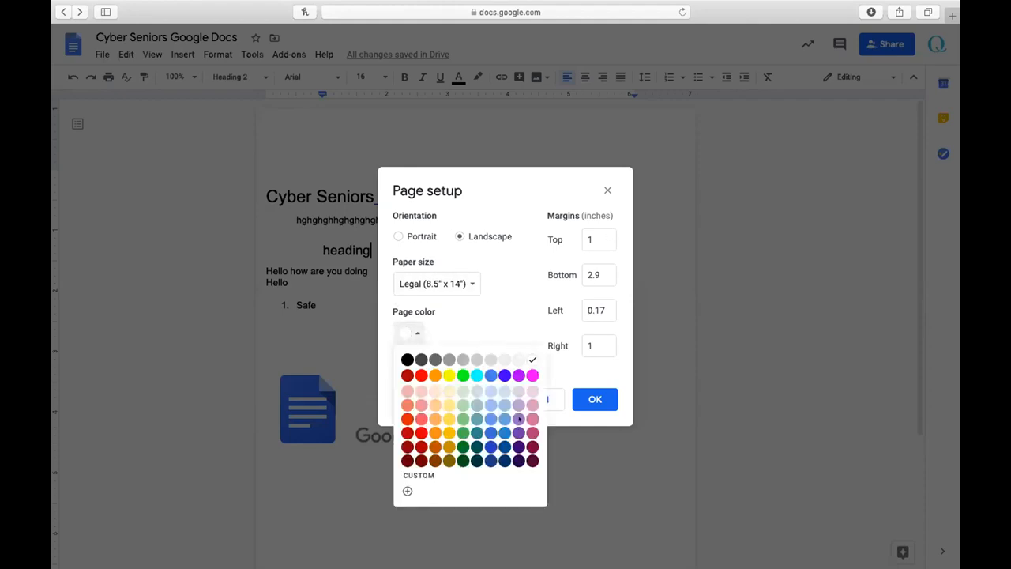
{"action": "left_click", "coordinate": [477, 318]}
{"action": "left_click", "coordinate": [408, 332]}
{"action": "left_click", "coordinate": [447, 390]}
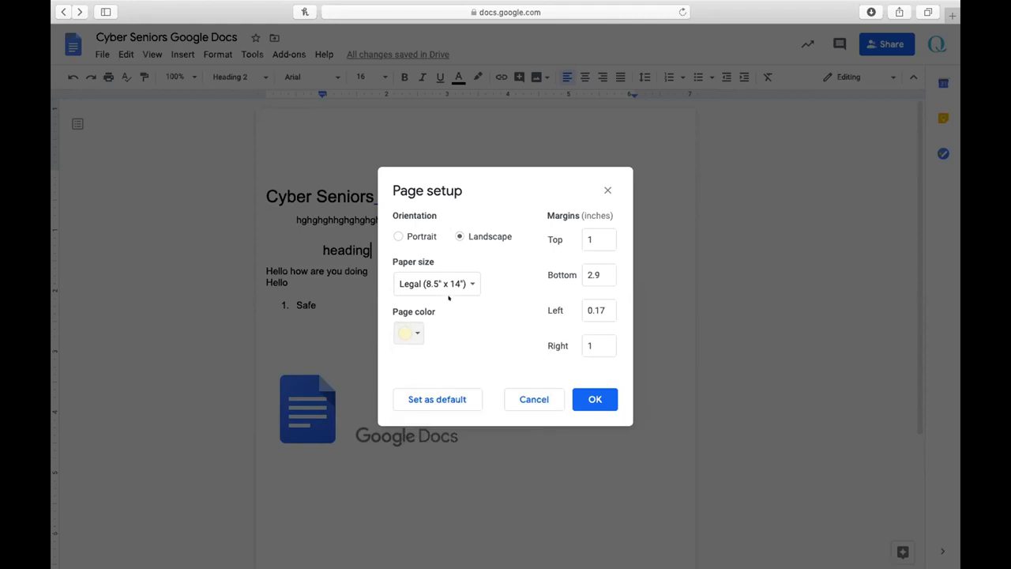
{"action": "left_click", "coordinate": [511, 391]}
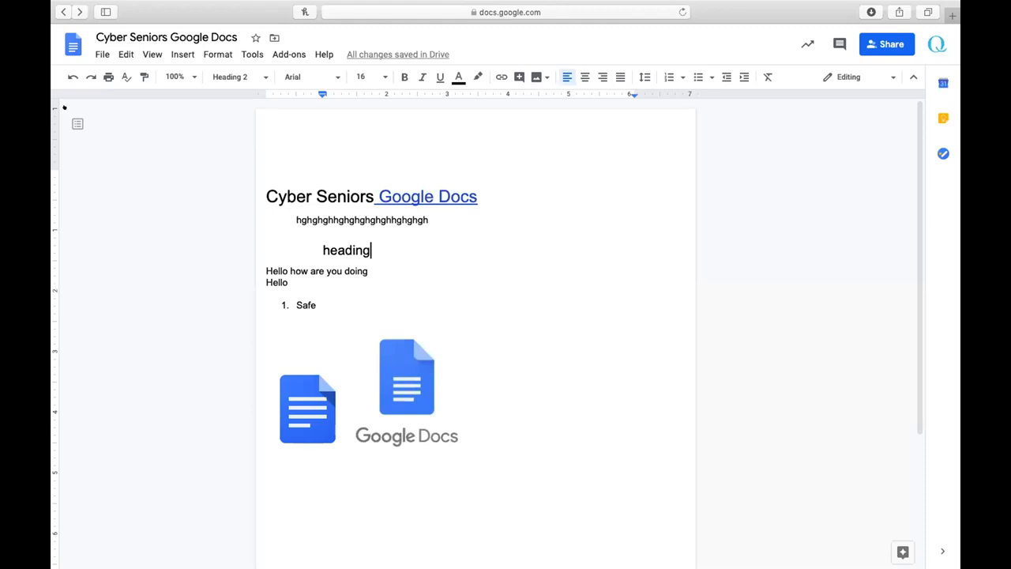
Look through the print preview of the document from start to end, and return to editing
{"action": "left_click", "coordinate": [102, 52]}
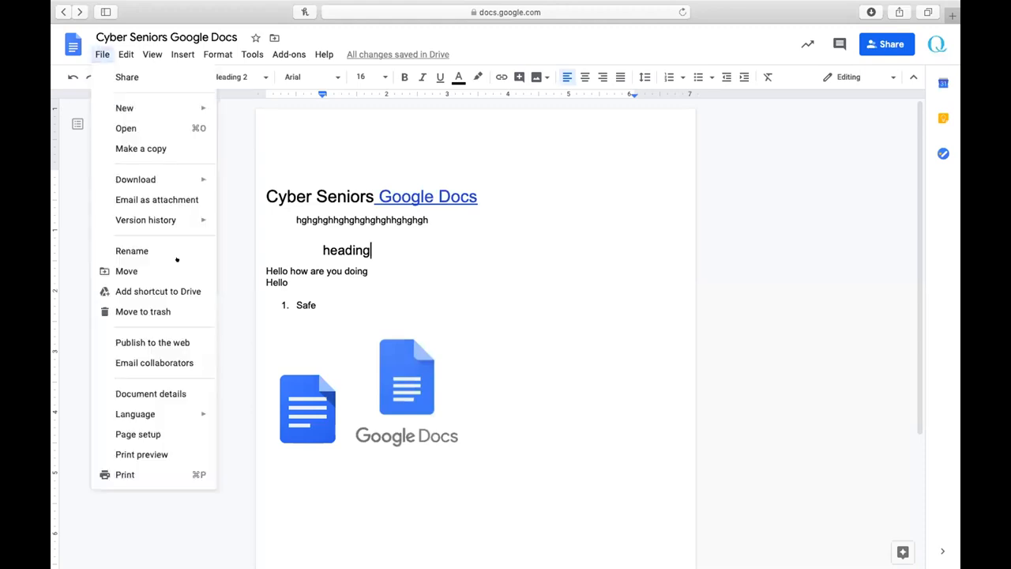
{"action": "left_click", "coordinate": [130, 454]}
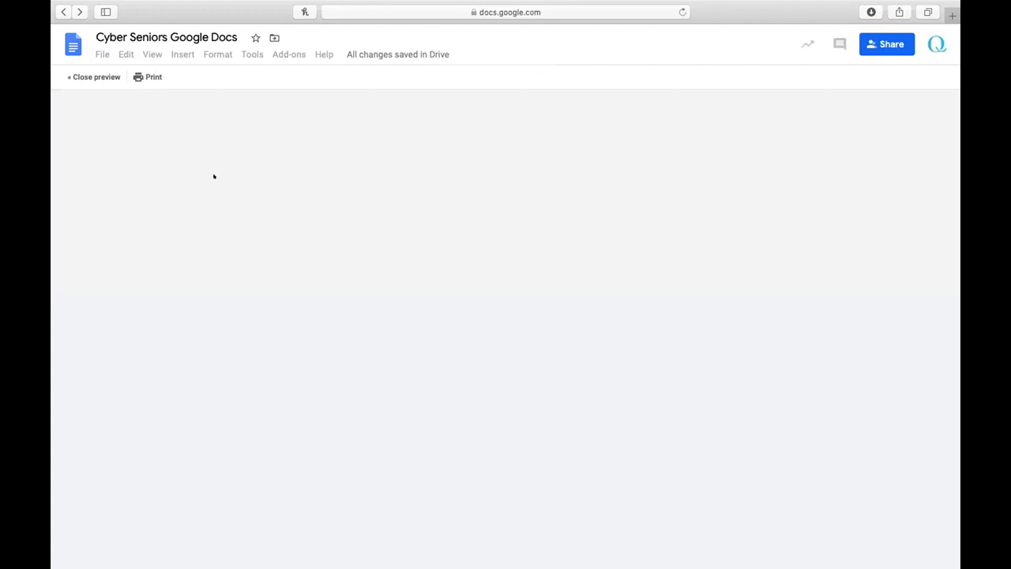
{"action": "scroll", "coordinate": [498, 227], "scroll_direction": "down", "scroll_amount": 5}
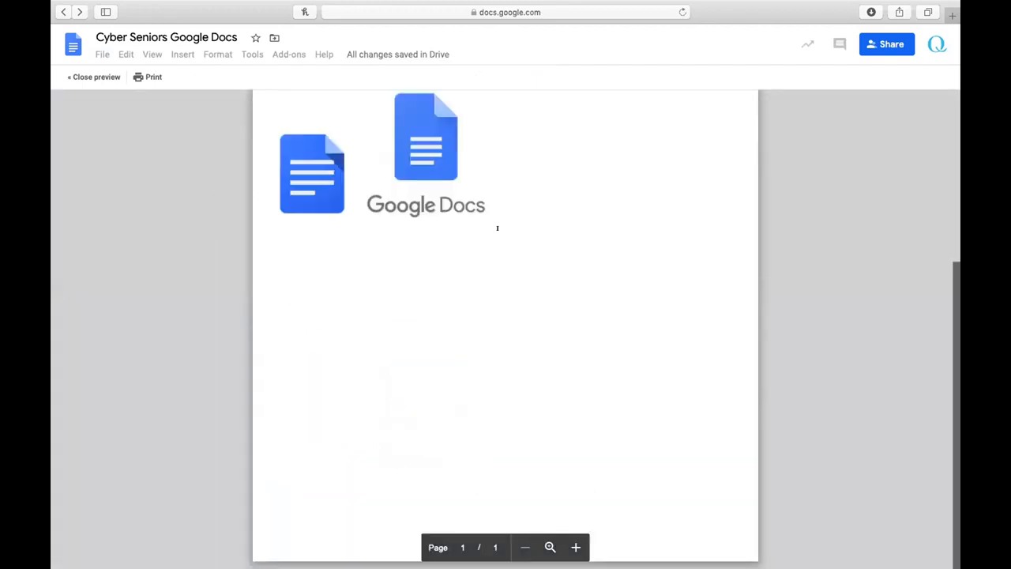
{"action": "scroll", "coordinate": [497, 229], "scroll_direction": "up", "scroll_amount": 5}
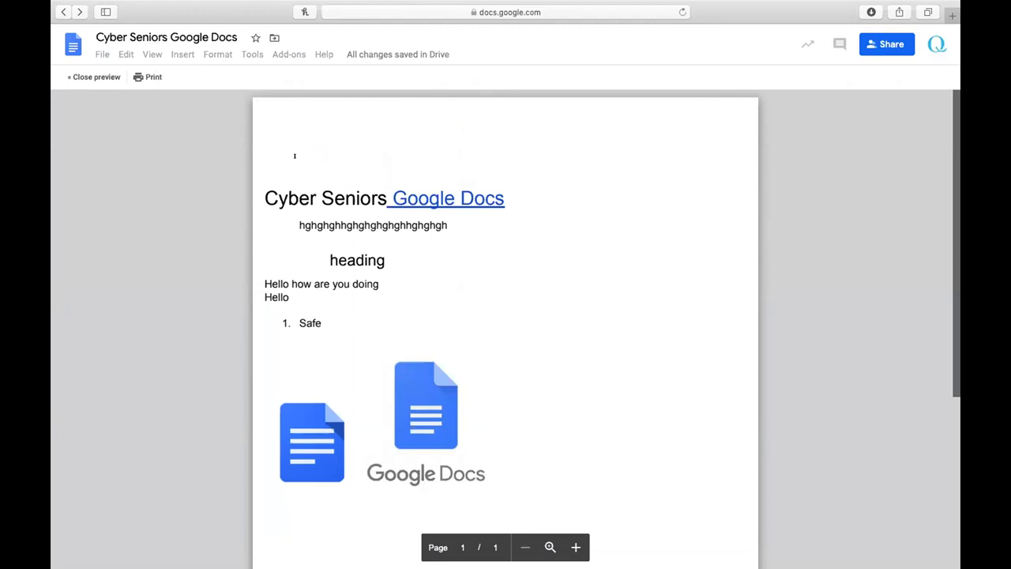
{"action": "scroll", "coordinate": [324, 156], "scroll_direction": "down", "scroll_amount": 5}
{"action": "scroll", "coordinate": [325, 156], "scroll_direction": "up", "scroll_amount": 5}
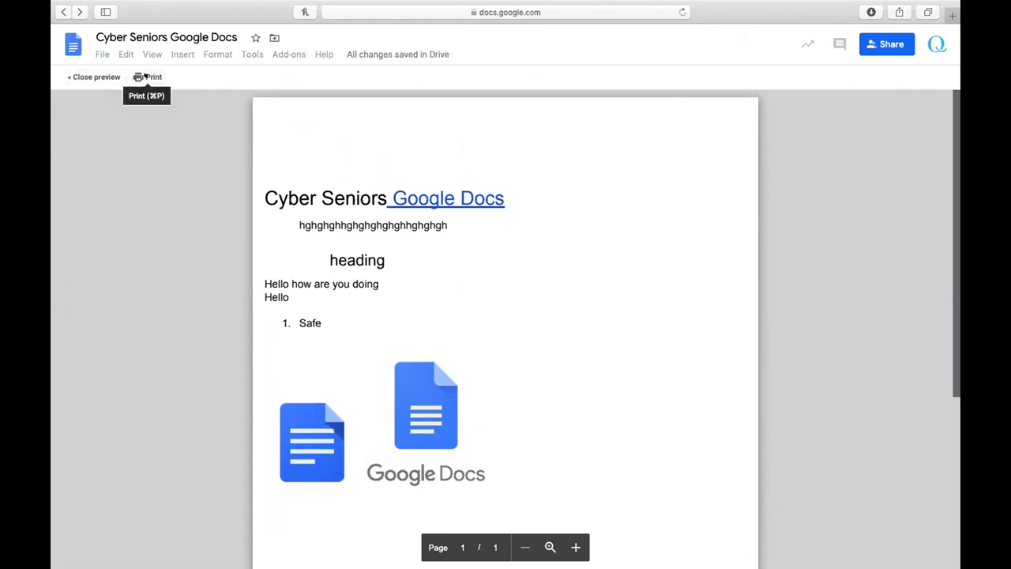
{"action": "left_click", "coordinate": [94, 76]}
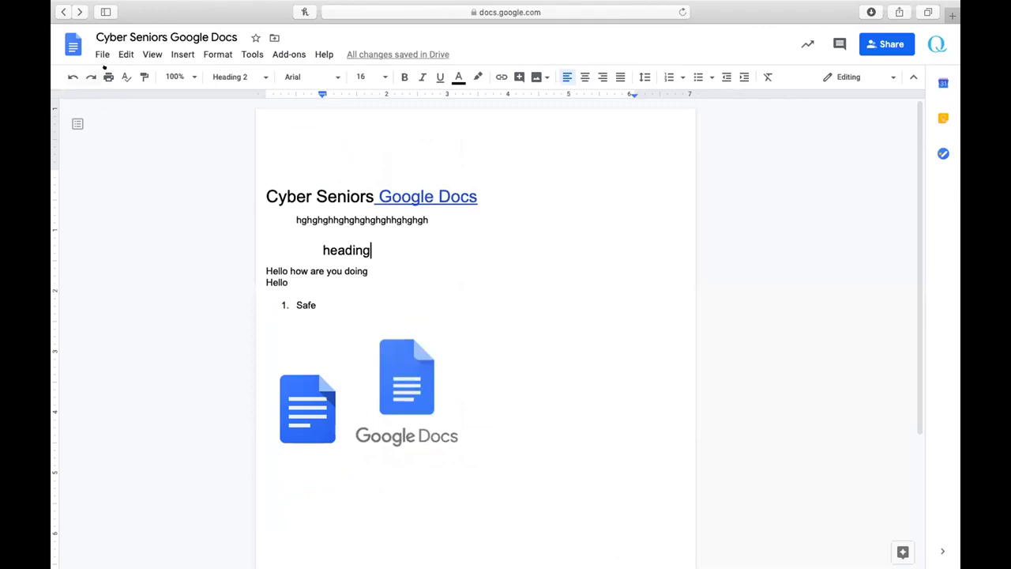
{"action": "left_click", "coordinate": [99, 52]}
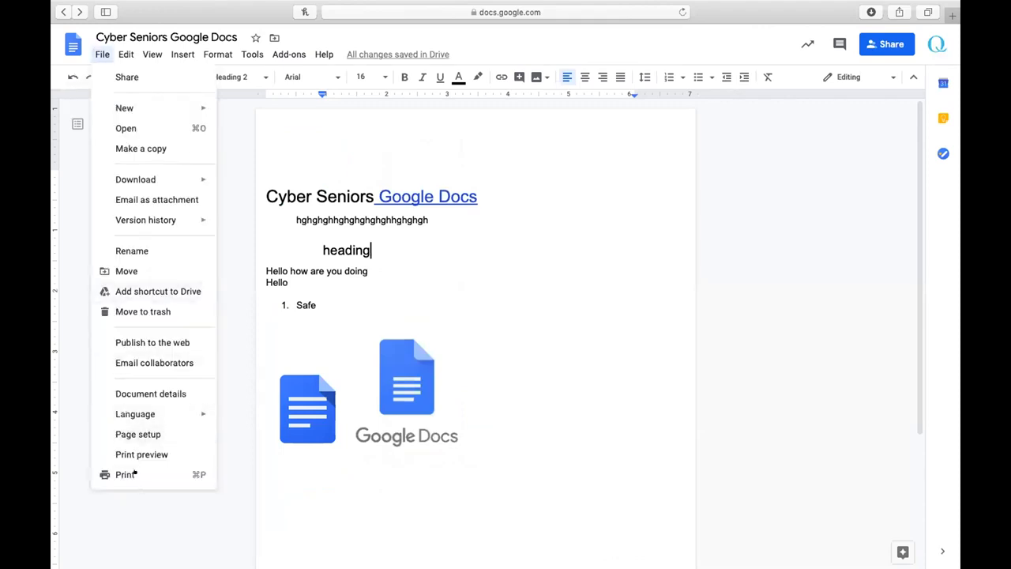
{"action": "left_click", "coordinate": [152, 53]}
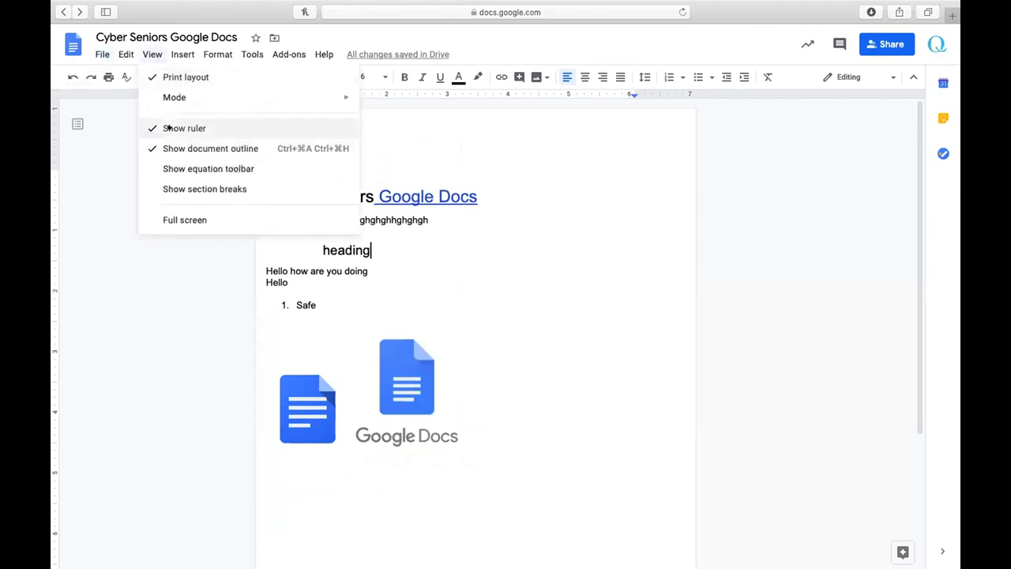
{"action": "left_click", "coordinate": [116, 186]}
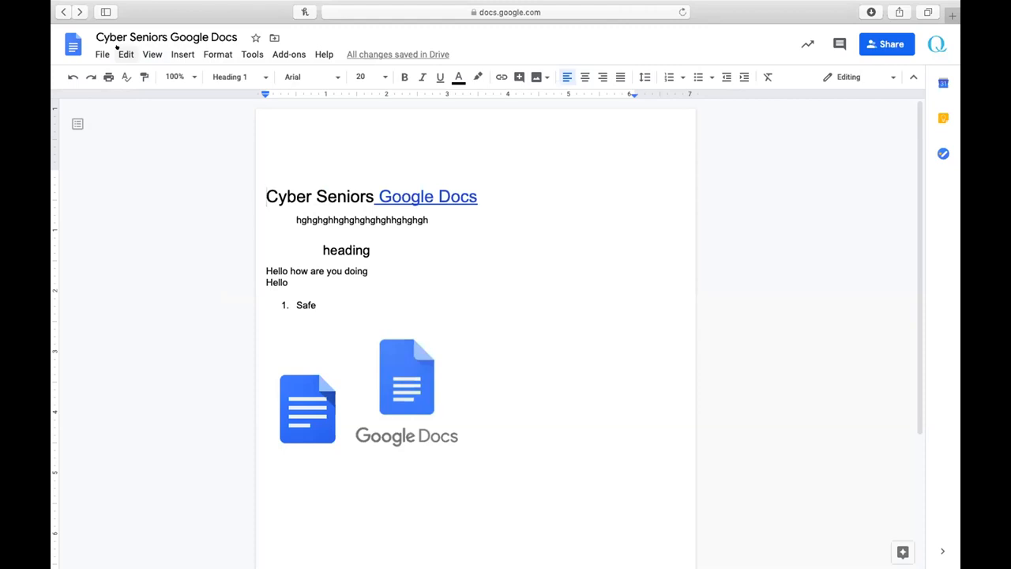
Delete the word "heading" from its line above "Hello how are you doing"
{"action": "left_click", "coordinate": [126, 54]}
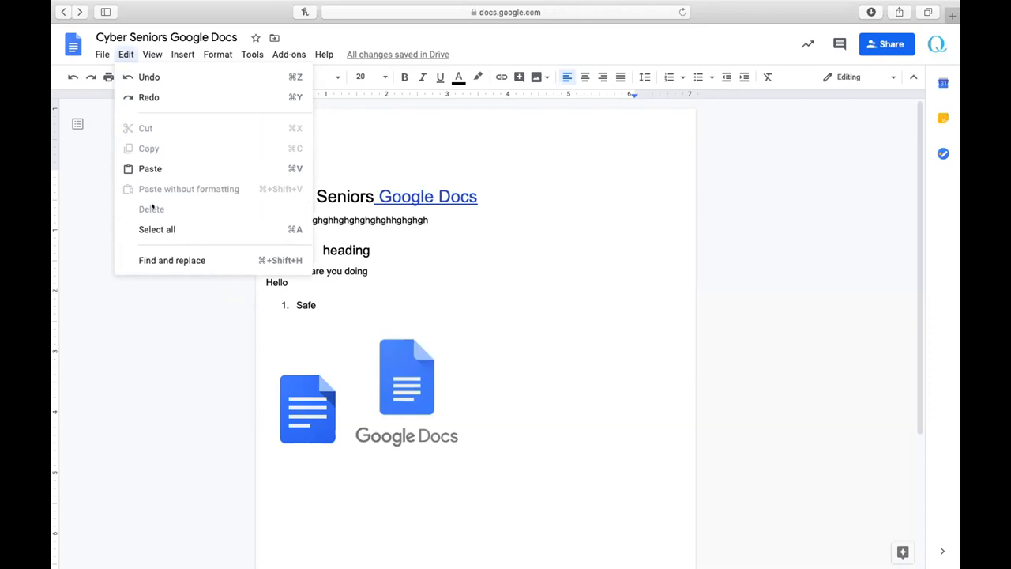
{"action": "left_click", "coordinate": [369, 250]}
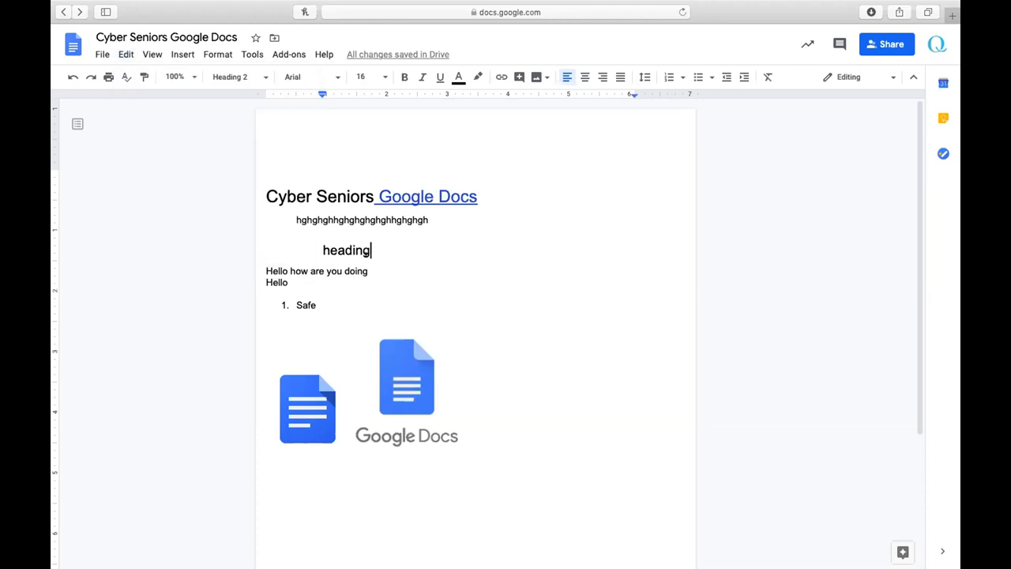
{"action": "double_click", "coordinate": [337, 247]}
{"action": "left_click", "coordinate": [118, 48]}
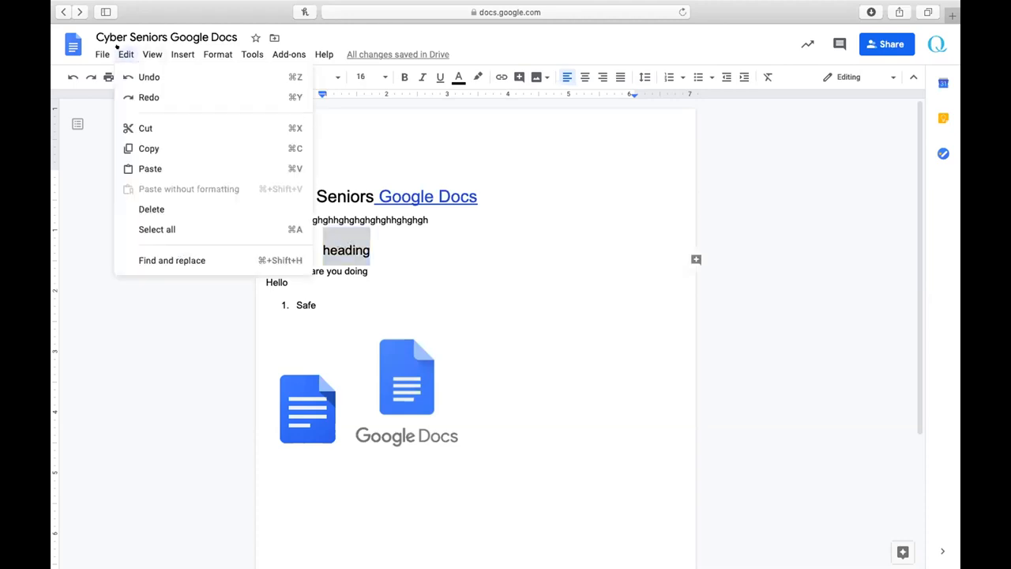
{"action": "left_click", "coordinate": [149, 208]}
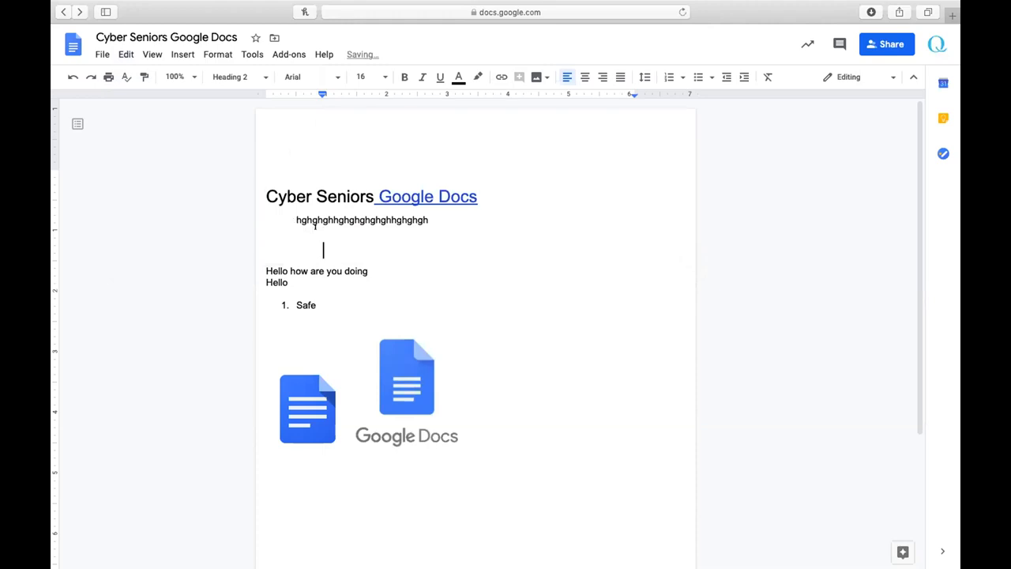
Select the entire document and set its font size to 14
{"action": "left_click", "coordinate": [120, 50]}
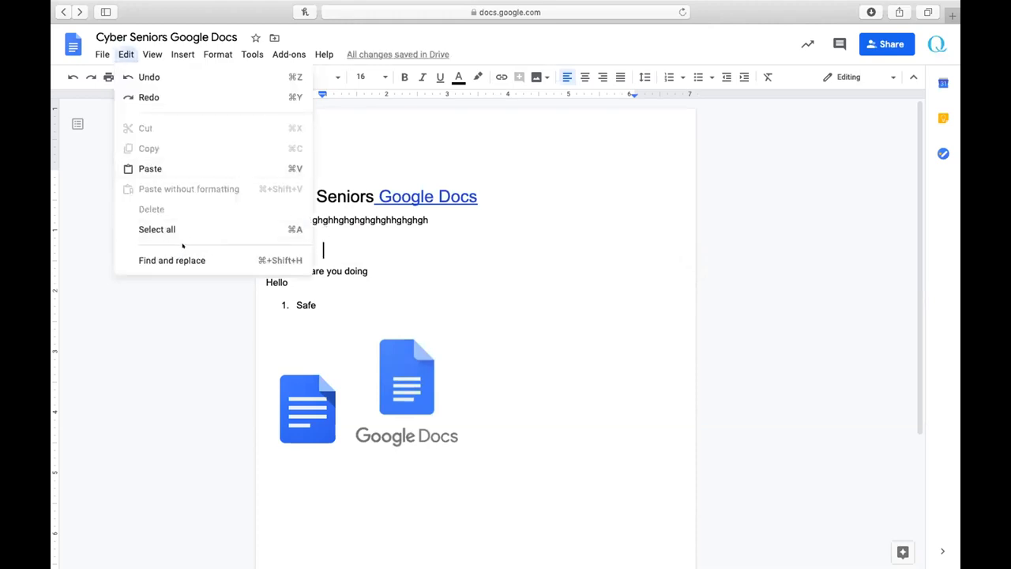
{"action": "left_click", "coordinate": [164, 328]}
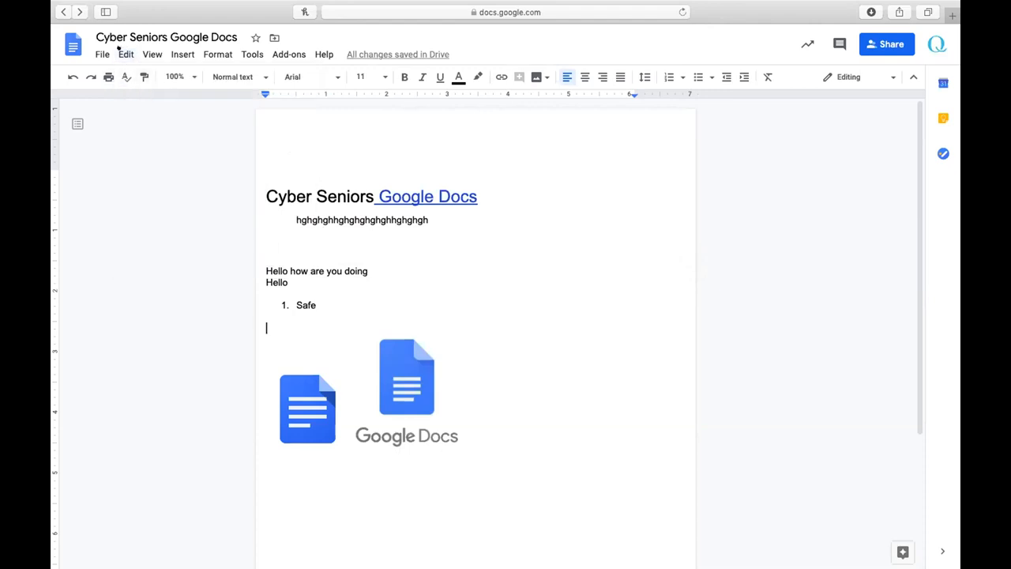
{"action": "left_click", "coordinate": [119, 49]}
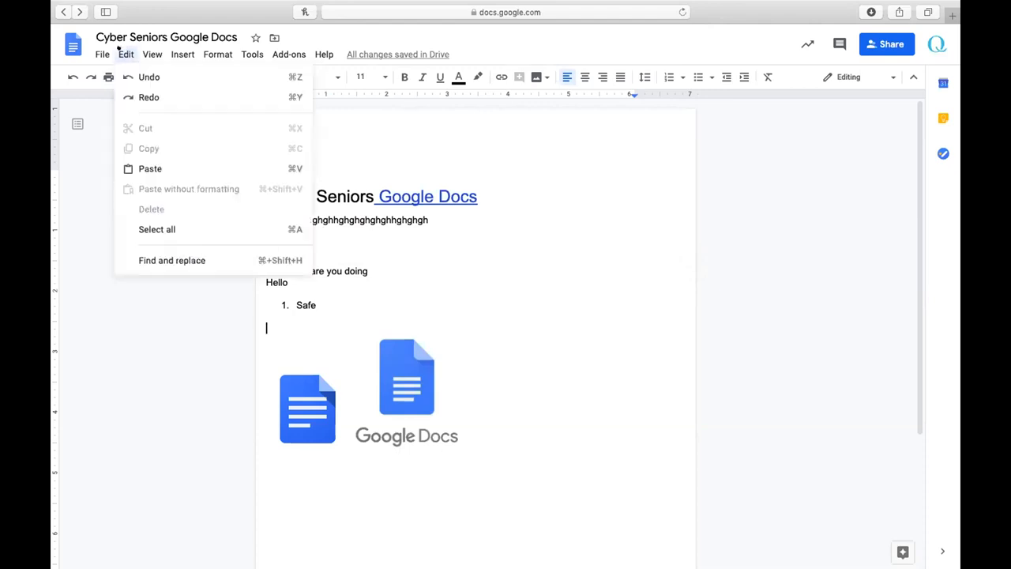
{"action": "left_click", "coordinate": [188, 228]}
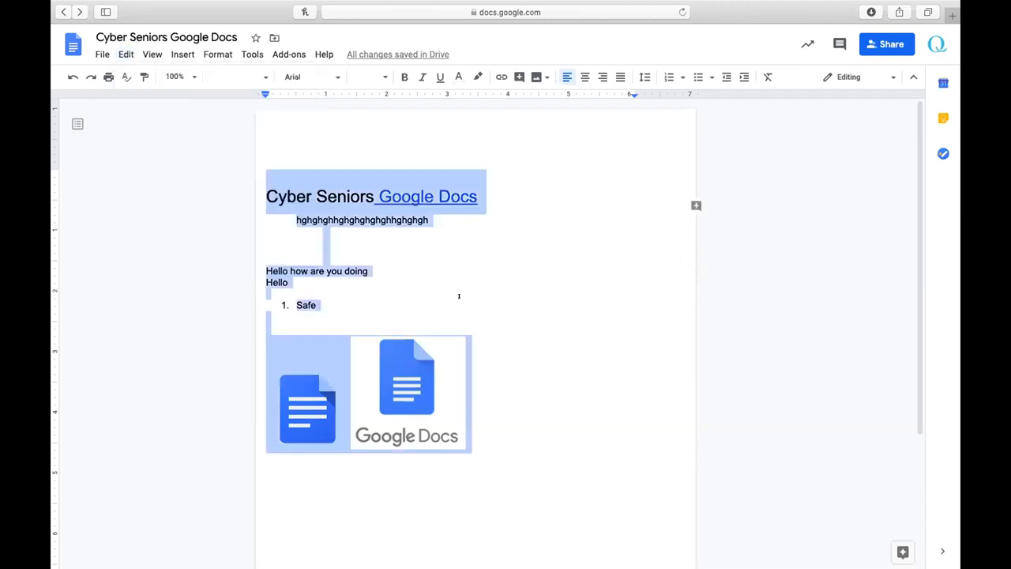
{"action": "left_click", "coordinate": [368, 77]}
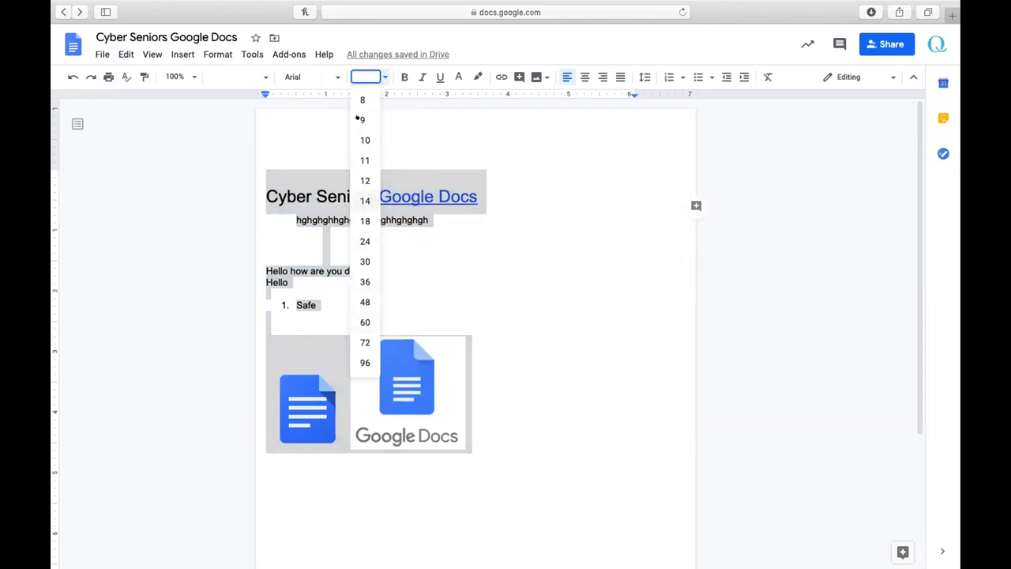
{"action": "left_click", "coordinate": [364, 200]}
{"action": "left_click", "coordinate": [368, 288]}
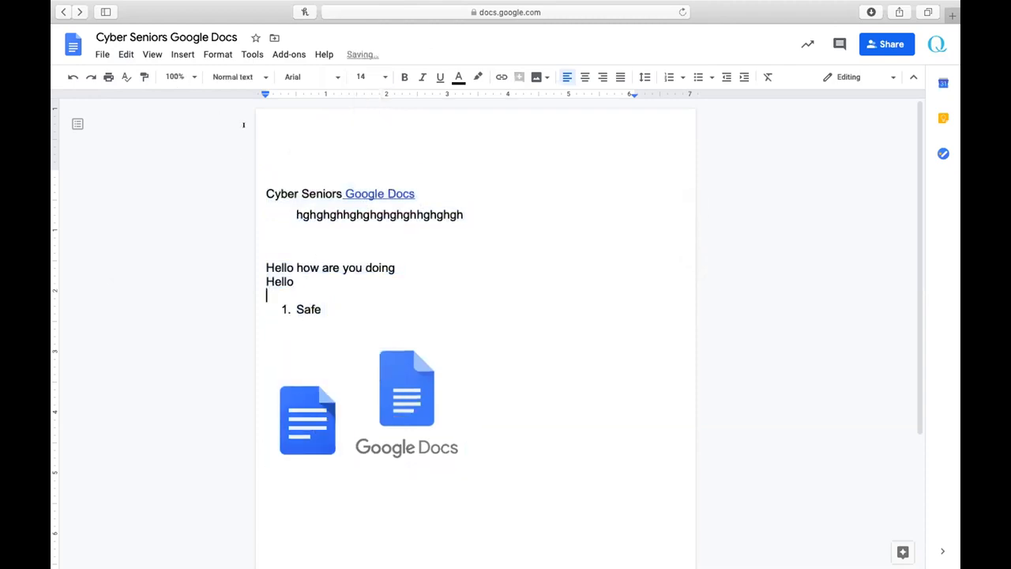
Enter "apple" on the empty heading line above "Hello how are you doing" and again on a new line below it
{"action": "left_click", "coordinate": [126, 54]}
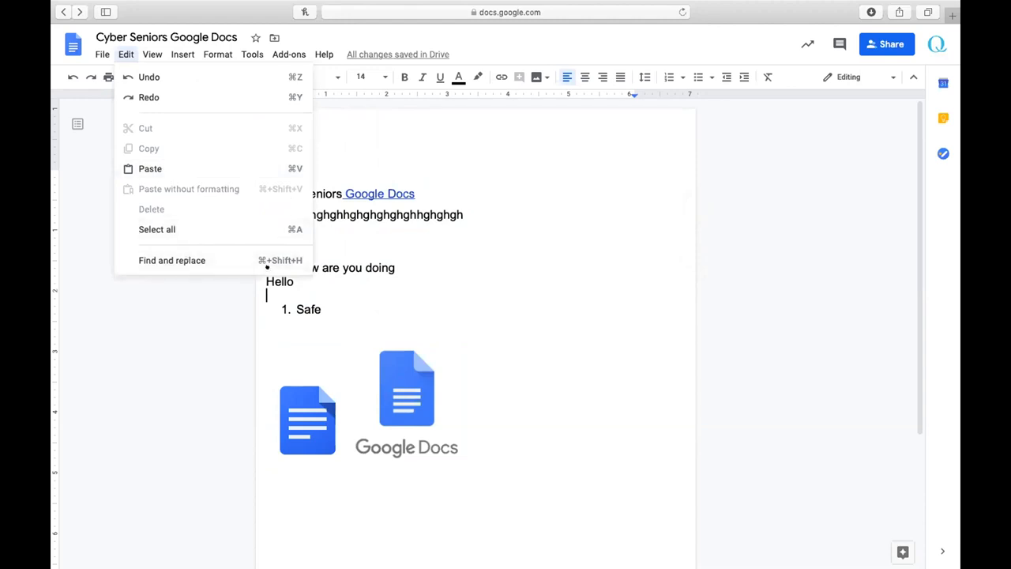
{"action": "left_click", "coordinate": [337, 244]}
{"action": "left_click", "coordinate": [326, 239]}
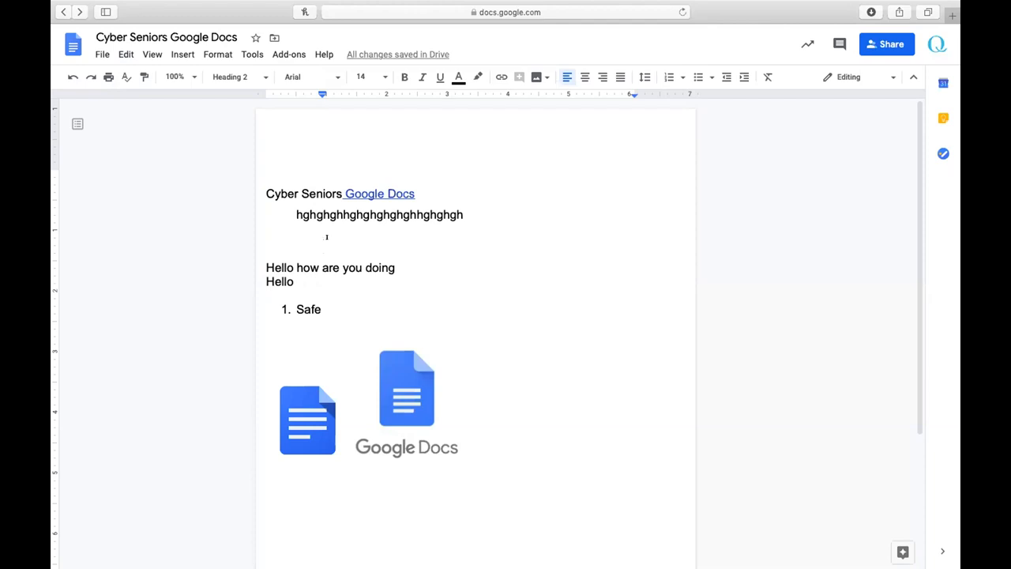
{"action": "type", "text": "apple"}
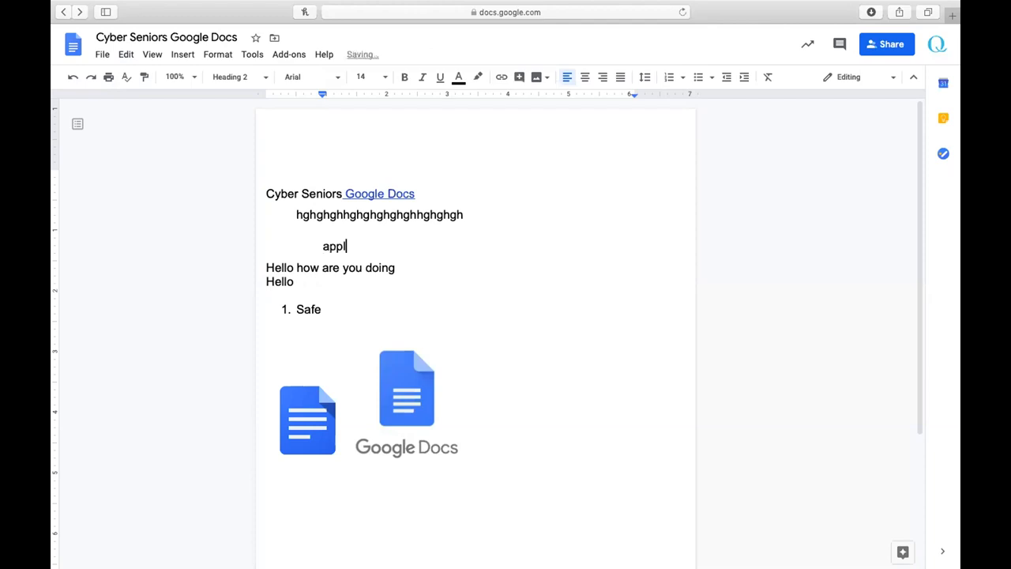
{"action": "key", "text": "Return"}
{"action": "type", "text": "apple"}
{"action": "key", "text": "Return"}
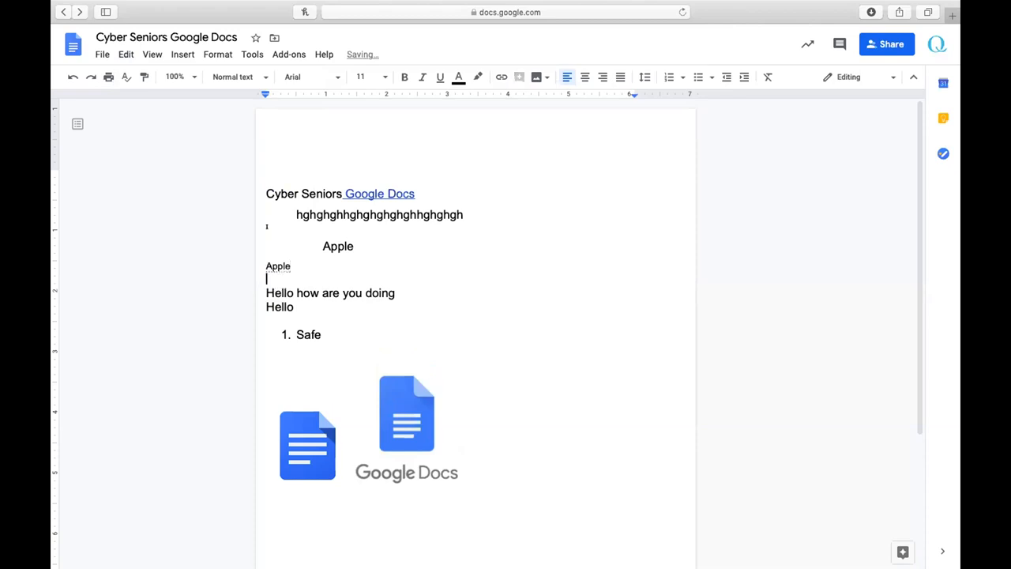
Change the initial letter of both "Apple" entries to a lowercase "a"
{"action": "left_click", "coordinate": [330, 243]}
{"action": "key", "text": "BackSpace"}
{"action": "type", "text": "a"}
{"action": "left_click", "coordinate": [273, 266]}
{"action": "key", "text": "BackSpace"}
{"action": "type", "text": "a"}
Add a third "apple" on the line below the other two and make its first letter lowercase
{"action": "left_click", "coordinate": [275, 278]}
{"action": "type", "text": "apple"}
{"action": "key", "text": "Return"}
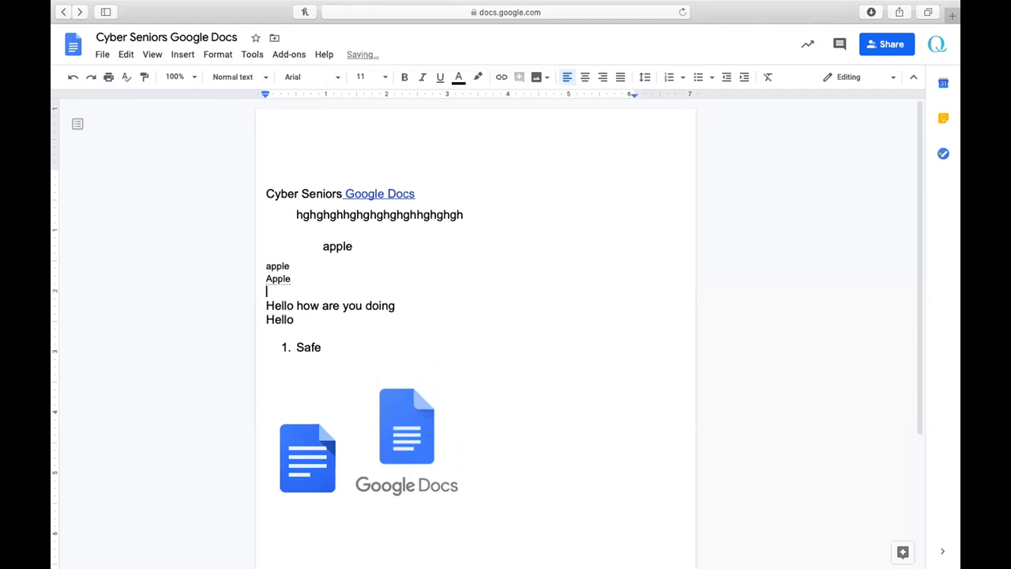
{"action": "left_click", "coordinate": [268, 278]}
{"action": "key", "text": "BackSpace"}
{"action": "type", "text": "a"}
{"action": "left_click", "coordinate": [285, 287]}
{"action": "left_click", "coordinate": [288, 278]}
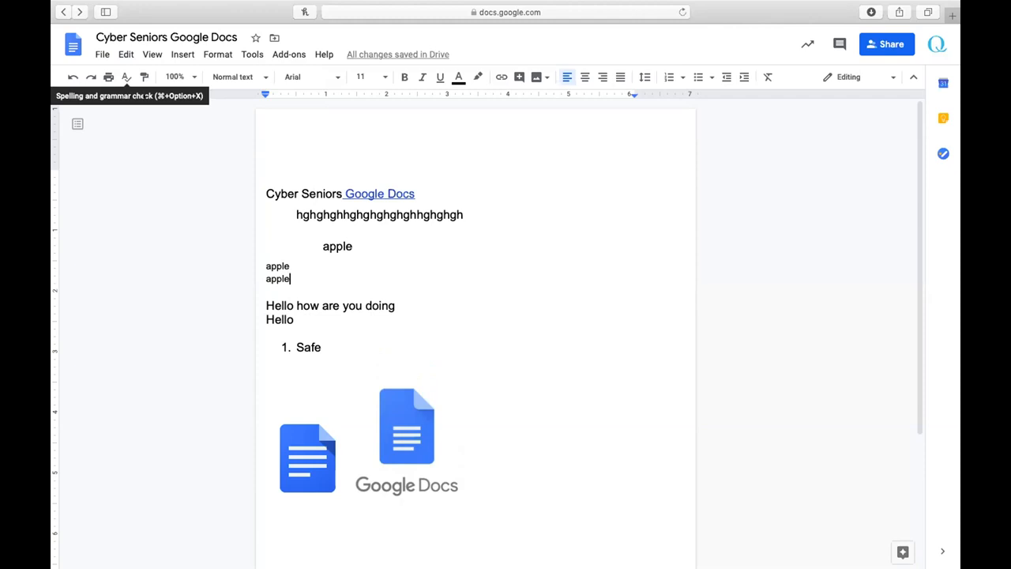
Examine the general preferences and the list of automatic text substitutions, and accept the preferences as they are
{"action": "left_click", "coordinate": [252, 54]}
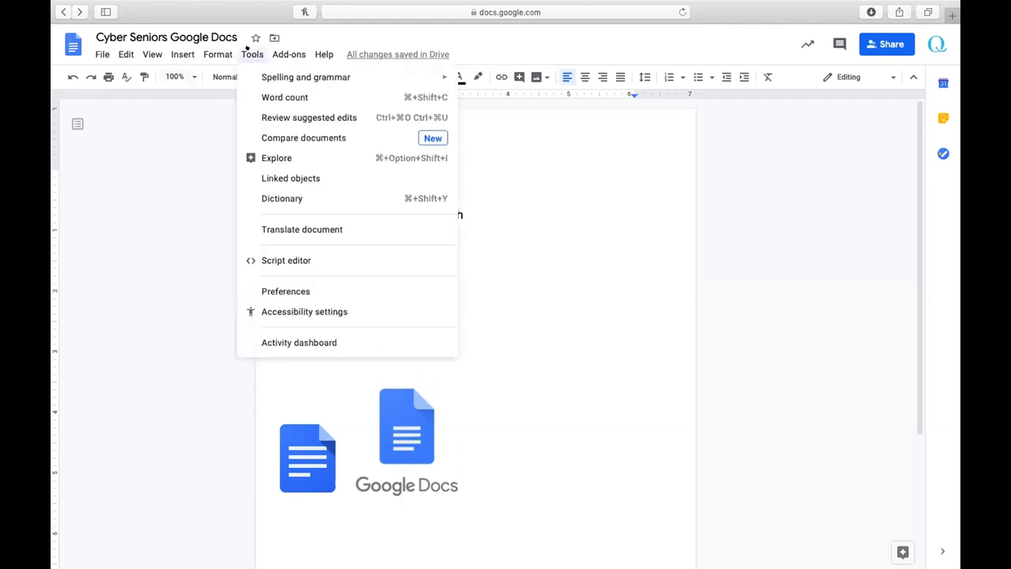
{"action": "mouse_move", "coordinate": [266, 76]}
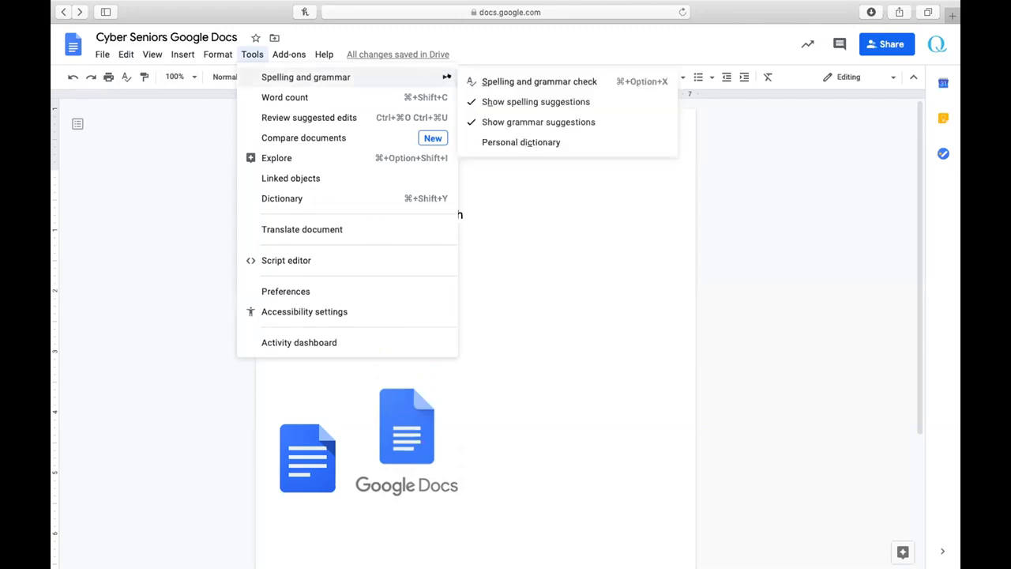
{"action": "left_click", "coordinate": [307, 291]}
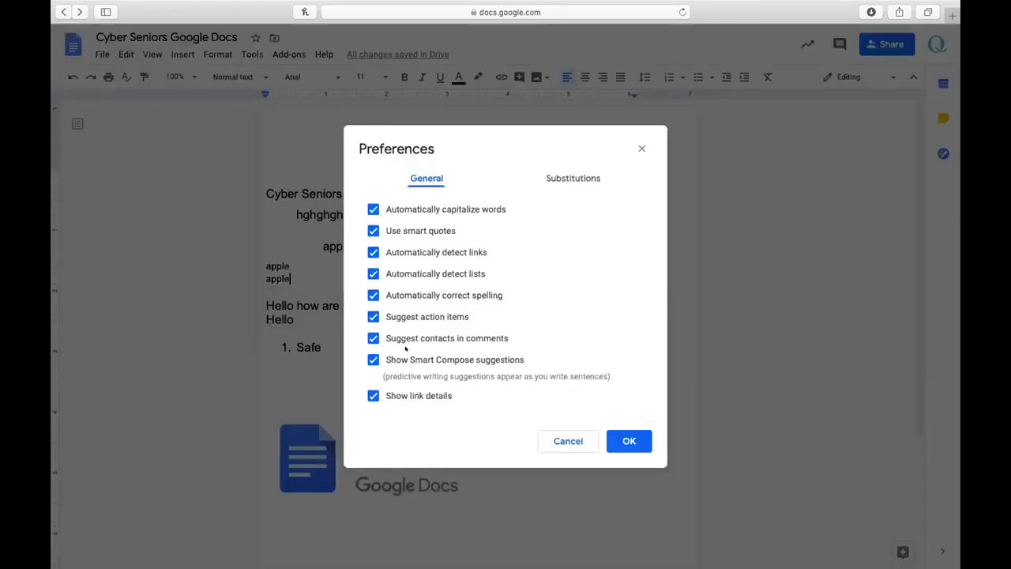
{"action": "left_click", "coordinate": [552, 178]}
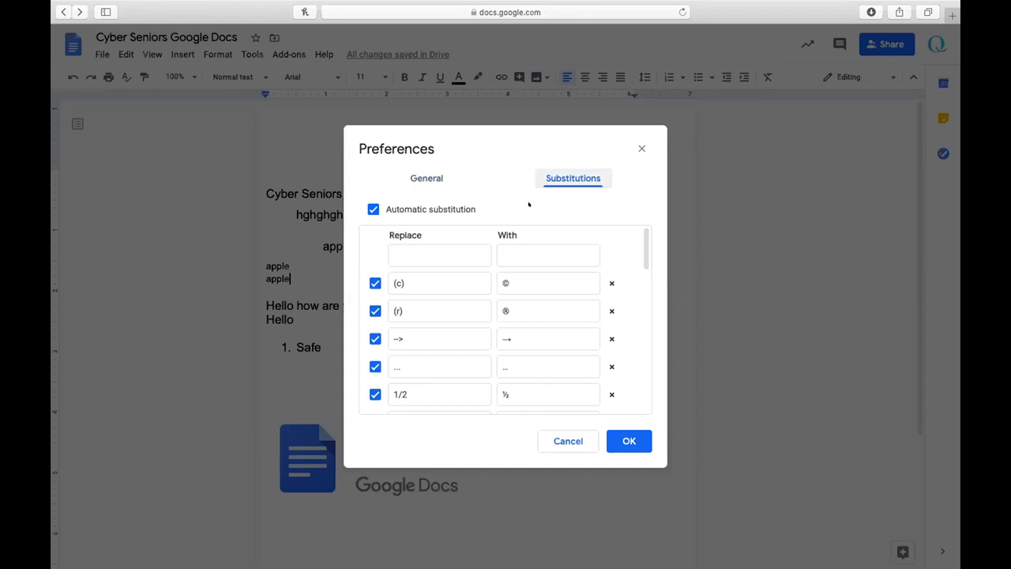
{"action": "scroll", "coordinate": [458, 228], "scroll_direction": "down", "scroll_amount": 10}
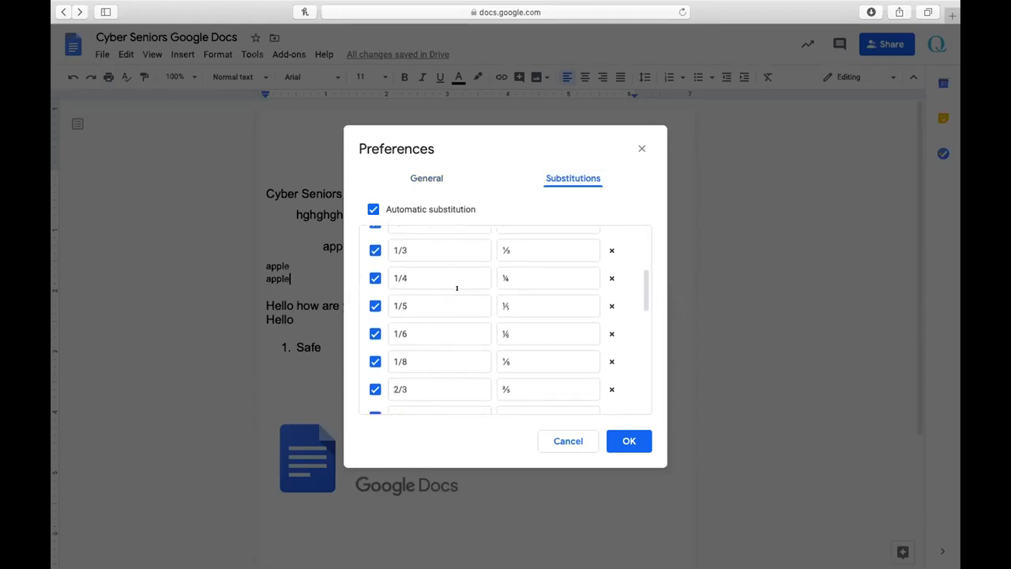
{"action": "scroll", "coordinate": [457, 287], "scroll_direction": "up", "scroll_amount": 10}
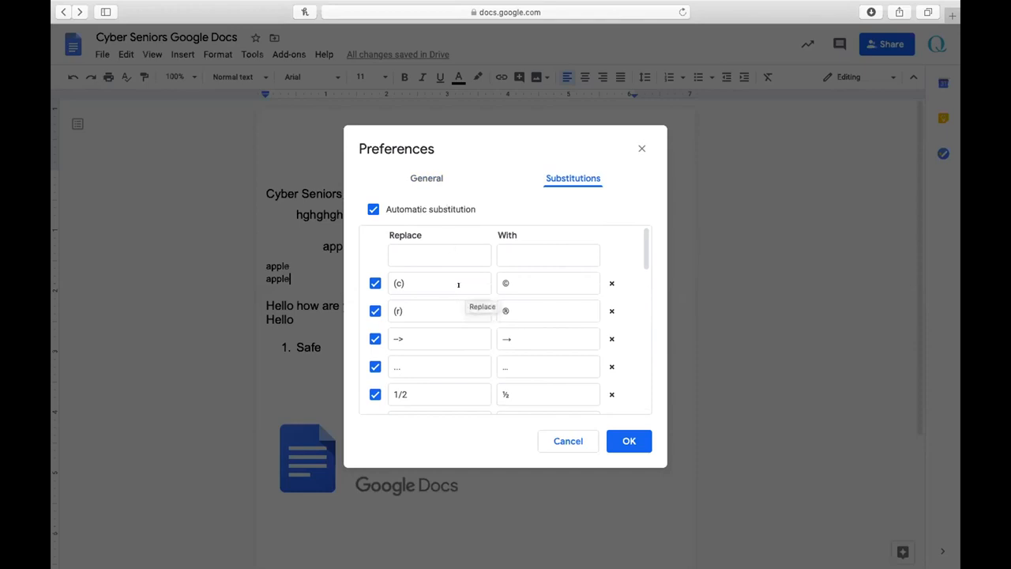
{"action": "scroll", "coordinate": [457, 286], "scroll_direction": "down", "scroll_amount": 3}
{"action": "scroll", "coordinate": [458, 285], "scroll_direction": "down", "scroll_amount": 5}
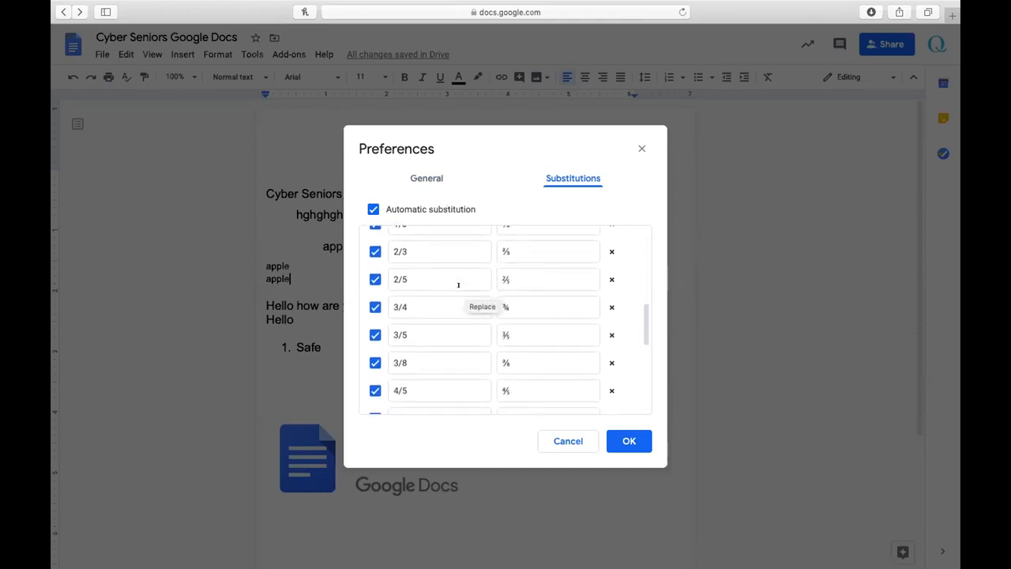
{"action": "scroll", "coordinate": [458, 286], "scroll_direction": "up", "scroll_amount": 10}
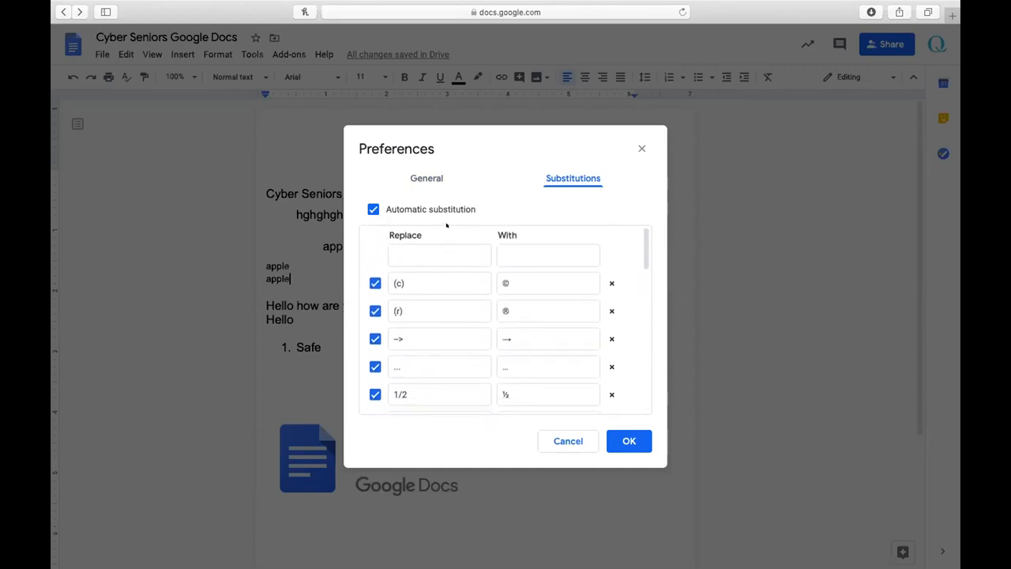
{"action": "left_click", "coordinate": [630, 437]}
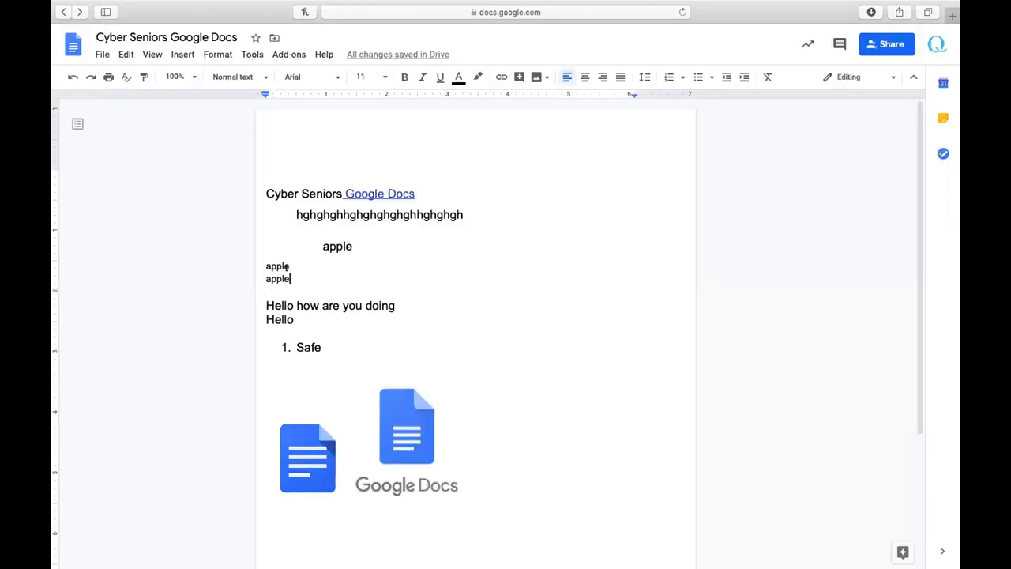
Select the three "apple" entries and open Find and replace with Match case turned on
{"action": "left_click_drag", "start_coordinate": [289, 278], "coordinate": [323, 242]}
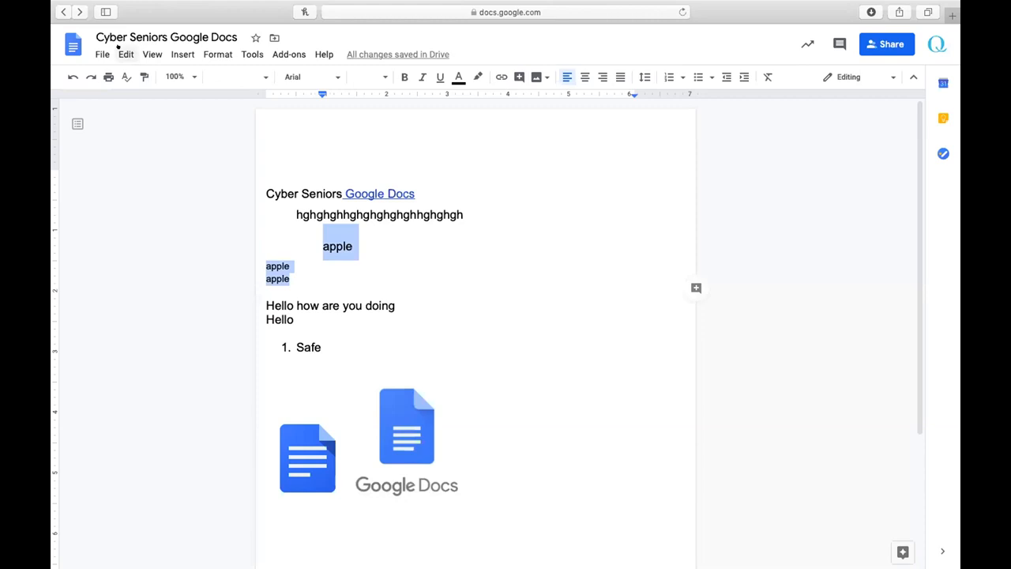
{"action": "left_click", "coordinate": [126, 54]}
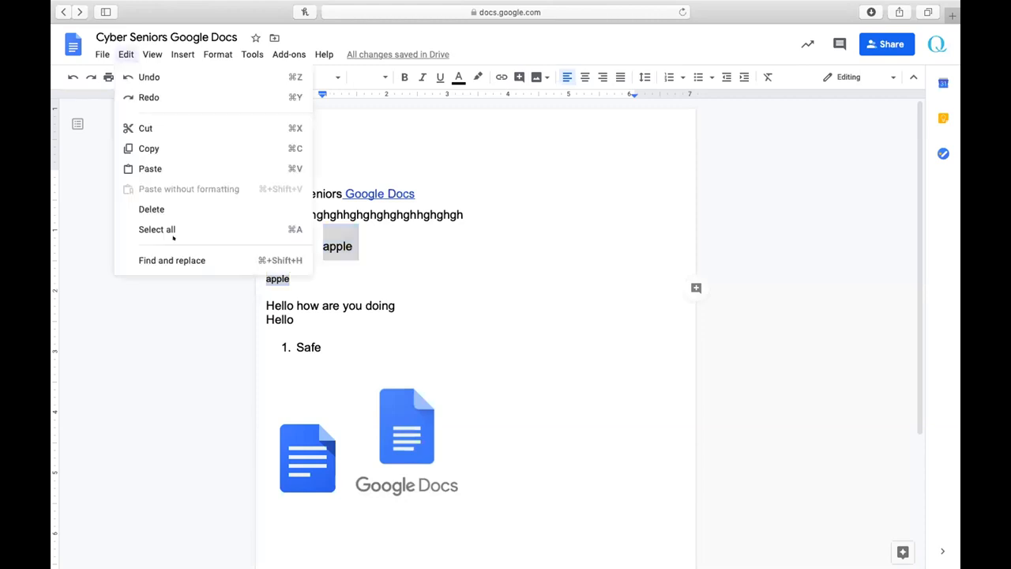
{"action": "left_click", "coordinate": [153, 260]}
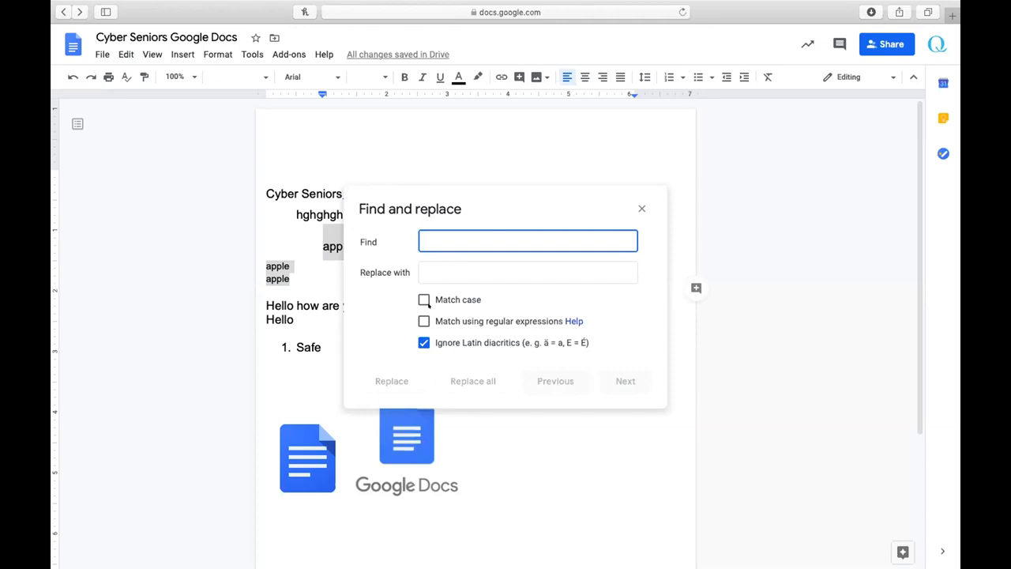
{"action": "left_click", "coordinate": [410, 299]}
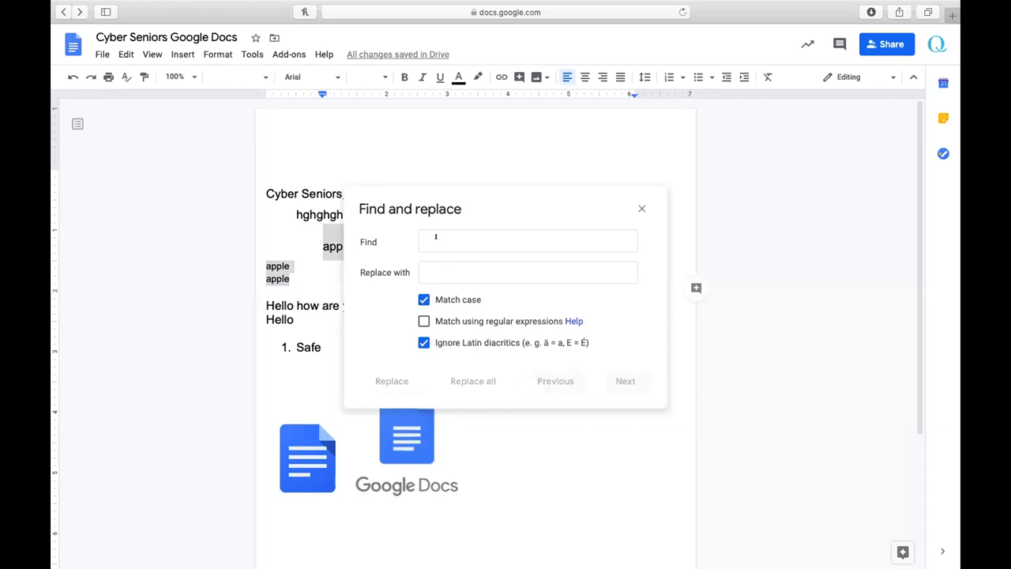
Add an empty line below the last "apple" entry in the document
{"action": "left_click", "coordinate": [290, 278]}
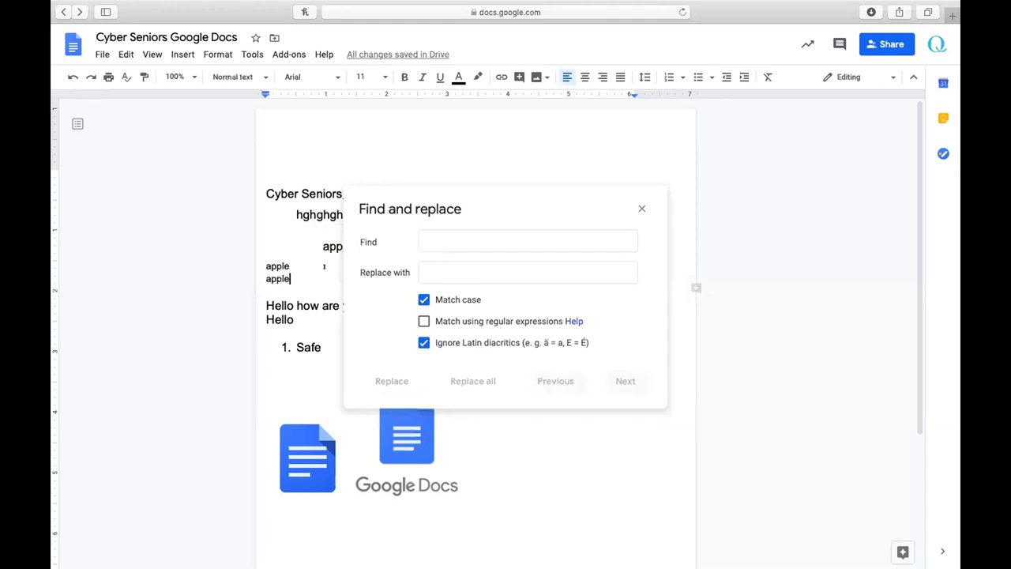
{"action": "key", "text": "Return"}
{"action": "type", "text": "a"}
{"action": "key", "text": "BackSpace"}
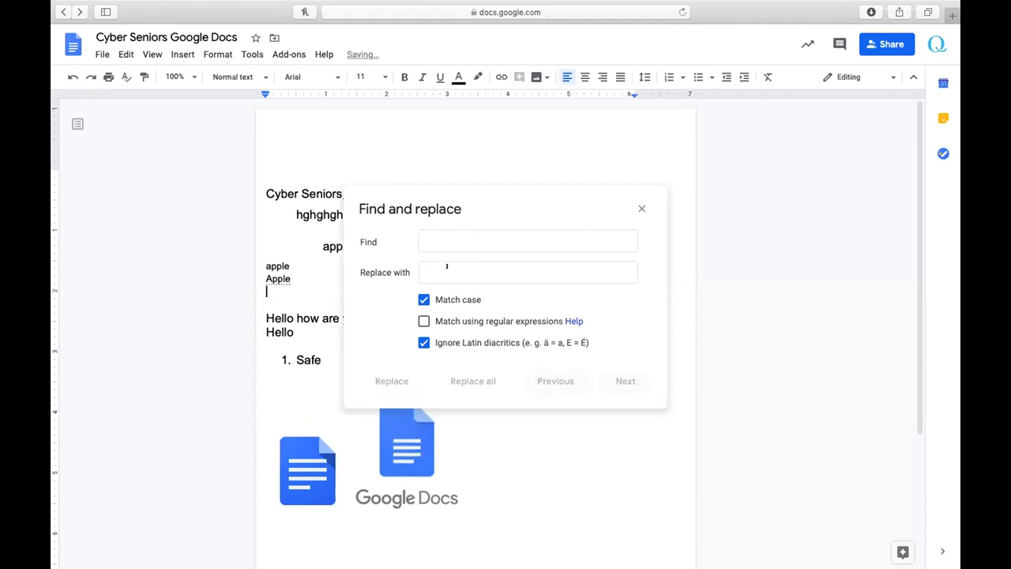
Search for "apple" in Find and replace, and switch Match case off and on again to compare the matches
{"action": "left_click", "coordinate": [438, 238]}
{"action": "type", "text": "apple"}
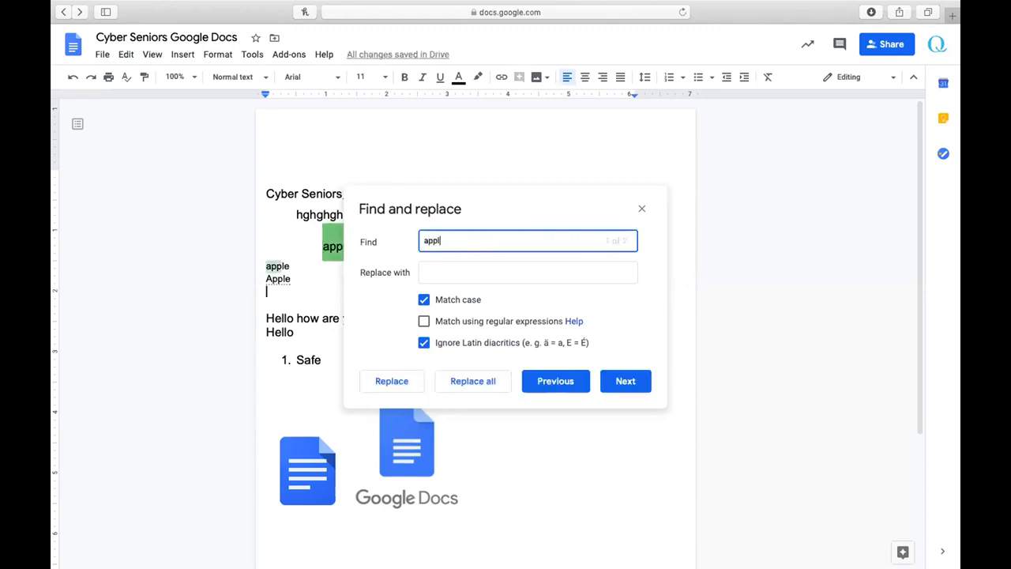
{"action": "left_click", "coordinate": [419, 293]}
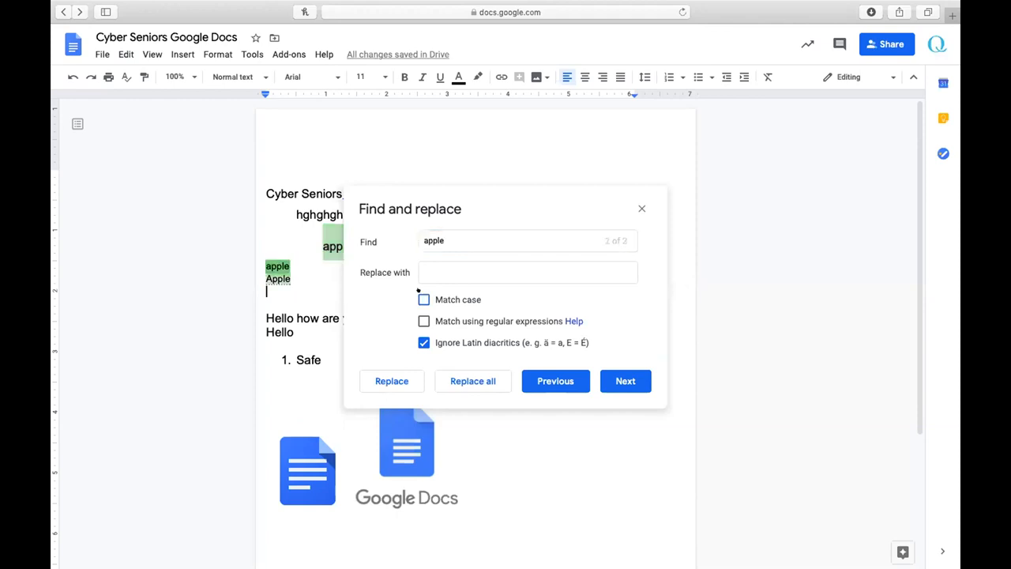
{"action": "left_click", "coordinate": [283, 278]}
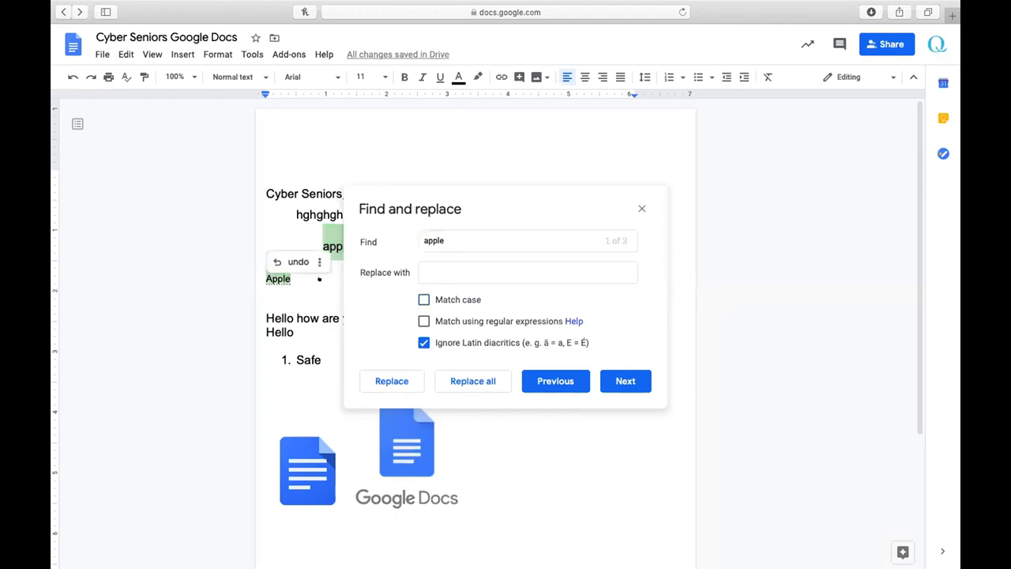
{"action": "left_click", "coordinate": [424, 300]}
Replace all lowercase "apple" entries with "Apple" and close Find and replace
{"action": "left_click", "coordinate": [448, 263]}
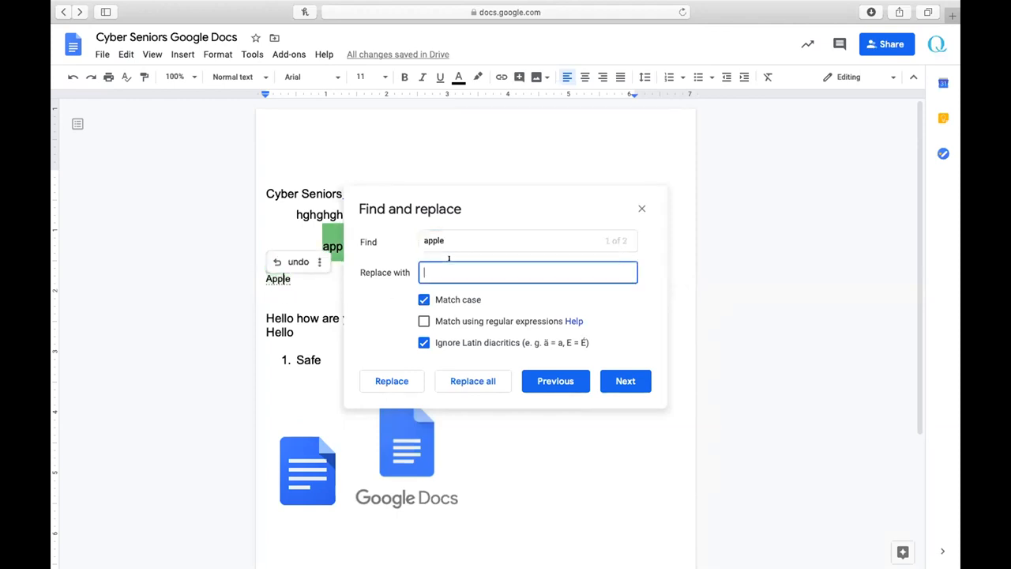
{"action": "type", "text": "Appl"}
{"action": "left_click", "coordinate": [378, 381]}
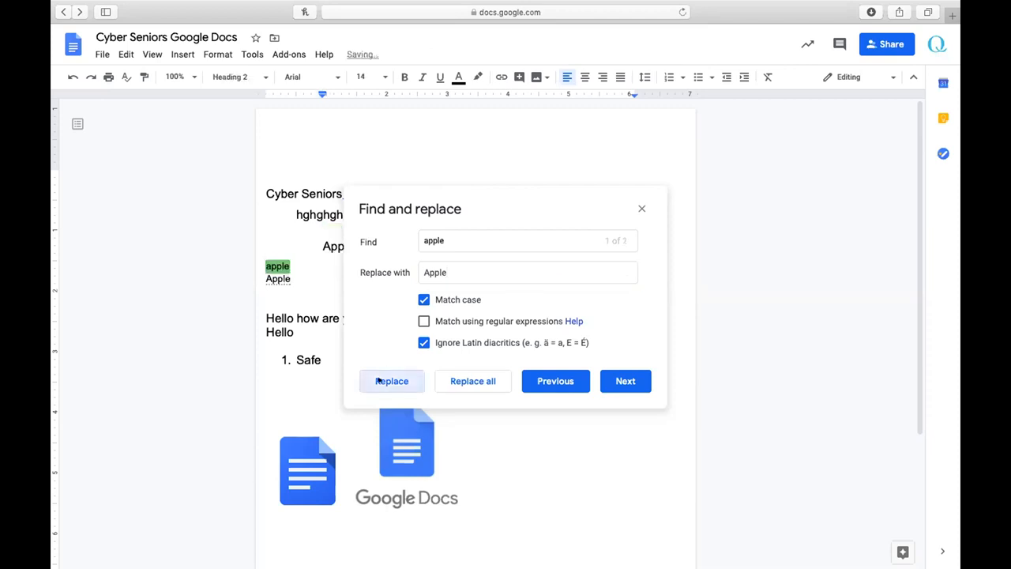
{"action": "left_click", "coordinate": [466, 382]}
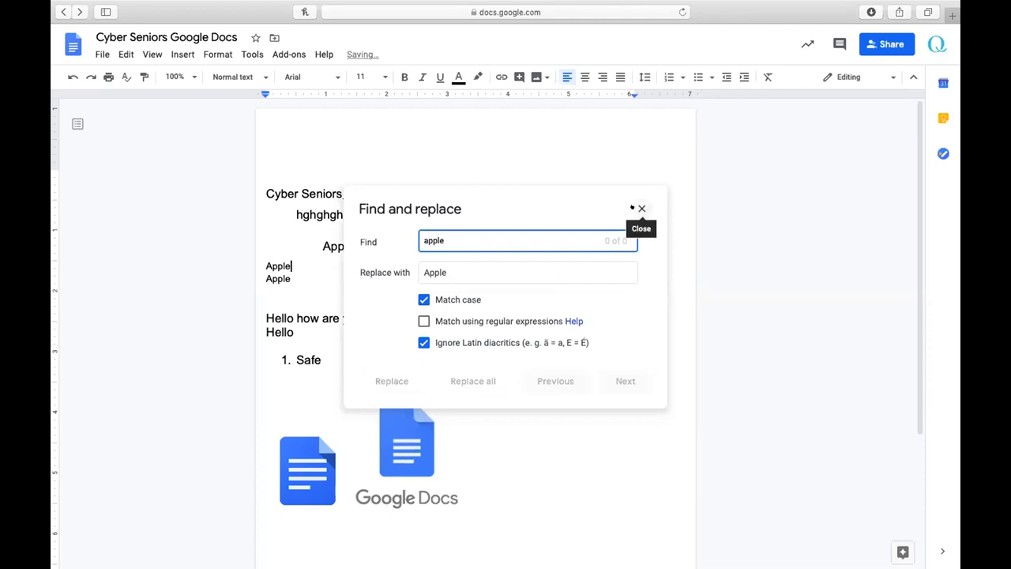
{"action": "left_click", "coordinate": [642, 209]}
{"action": "left_click", "coordinate": [317, 286]}
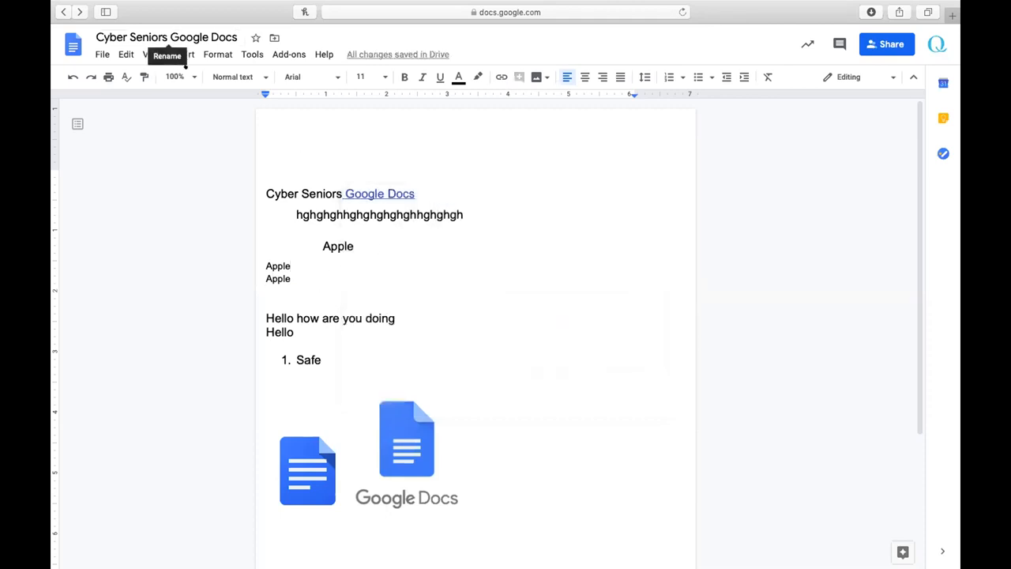
Try toggling the print layout, look over the page, and check the view options
{"action": "left_click", "coordinate": [143, 52]}
{"action": "mouse_move", "coordinate": [116, 54]}
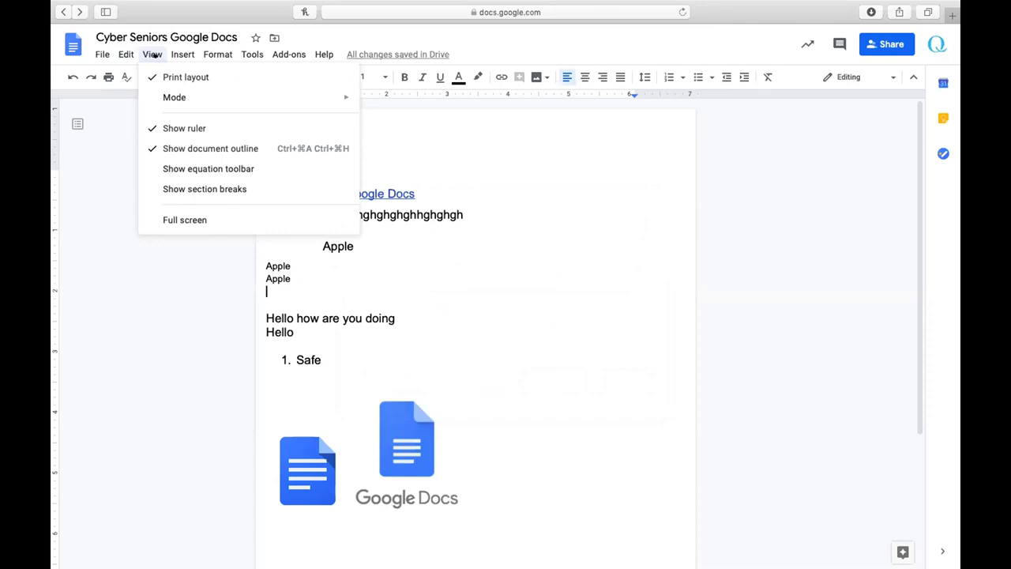
{"action": "left_click", "coordinate": [197, 77]}
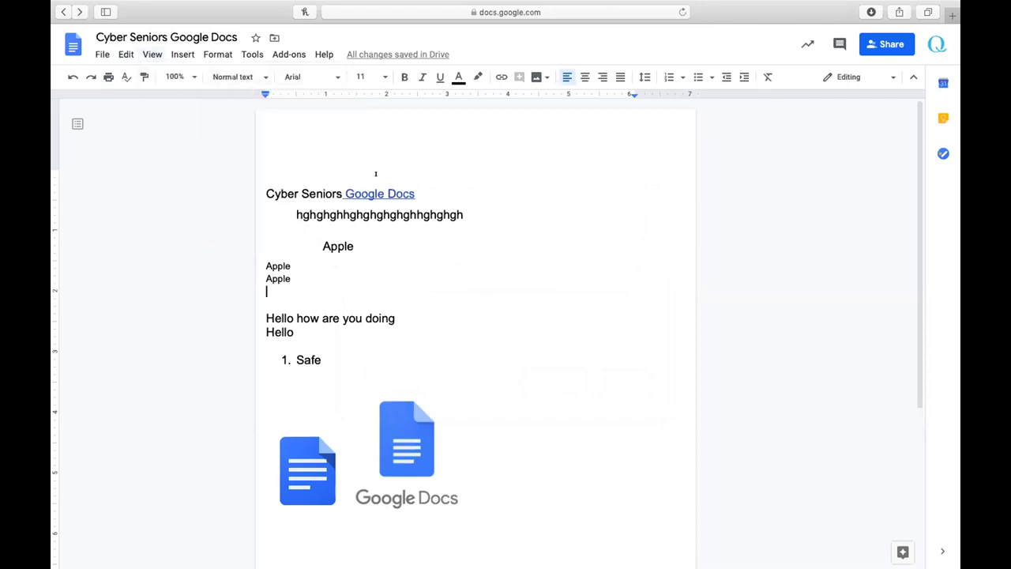
{"action": "scroll", "coordinate": [365, 306], "scroll_direction": "down", "scroll_amount": 5}
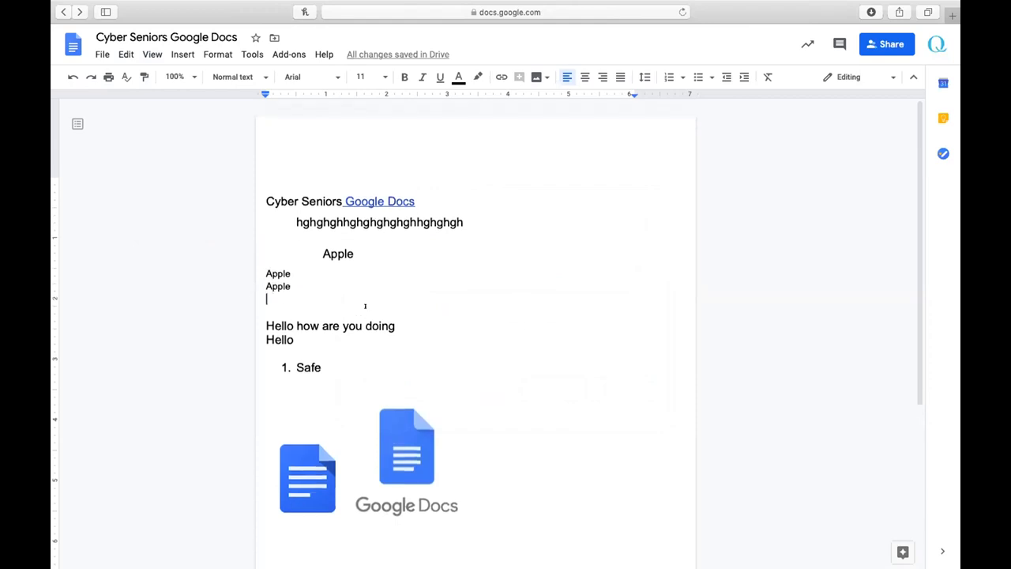
{"action": "scroll", "coordinate": [365, 306], "scroll_direction": "up", "scroll_amount": 5}
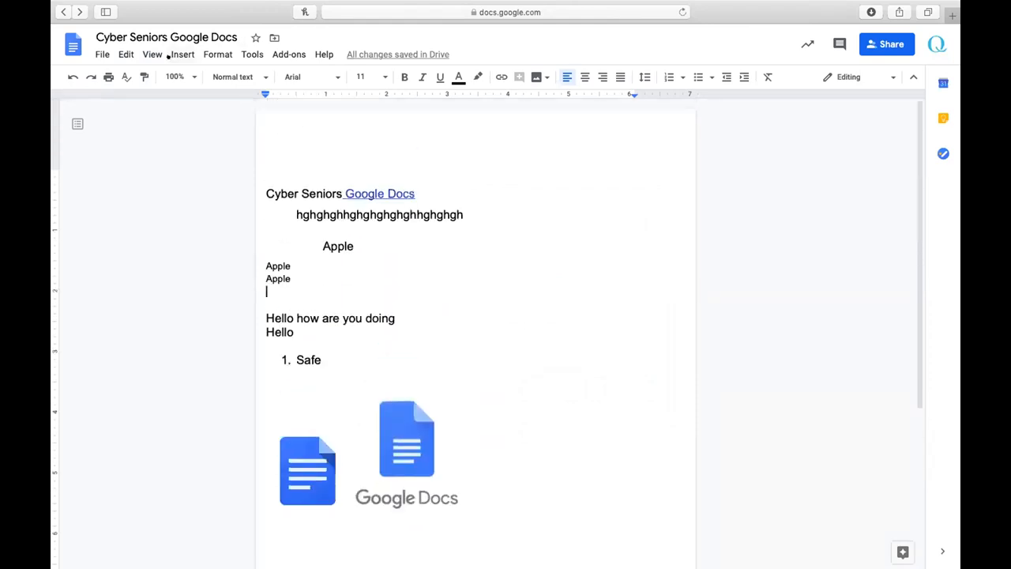
{"action": "left_click", "coordinate": [147, 48]}
{"action": "left_click", "coordinate": [147, 48]}
{"action": "left_click", "coordinate": [147, 48]}
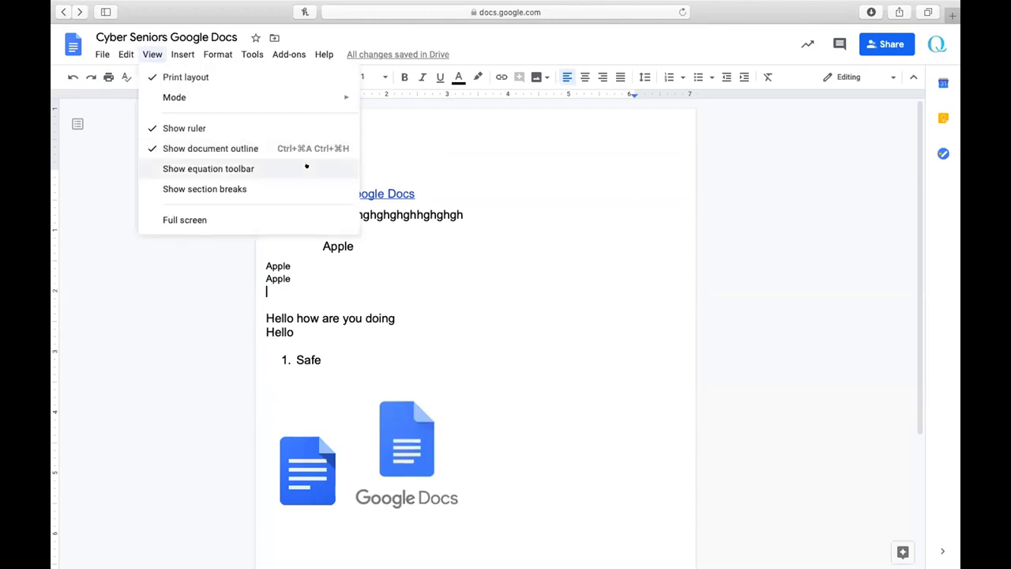
{"action": "left_click", "coordinate": [324, 288]}
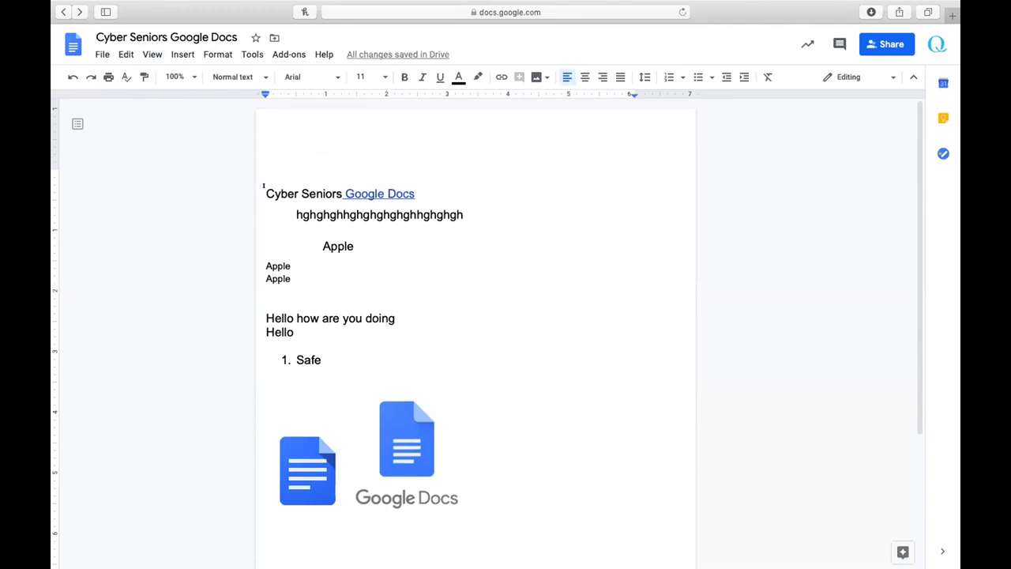
Hide the ruler and show it again
{"action": "left_click", "coordinate": [149, 53]}
{"action": "mouse_move", "coordinate": [167, 96]}
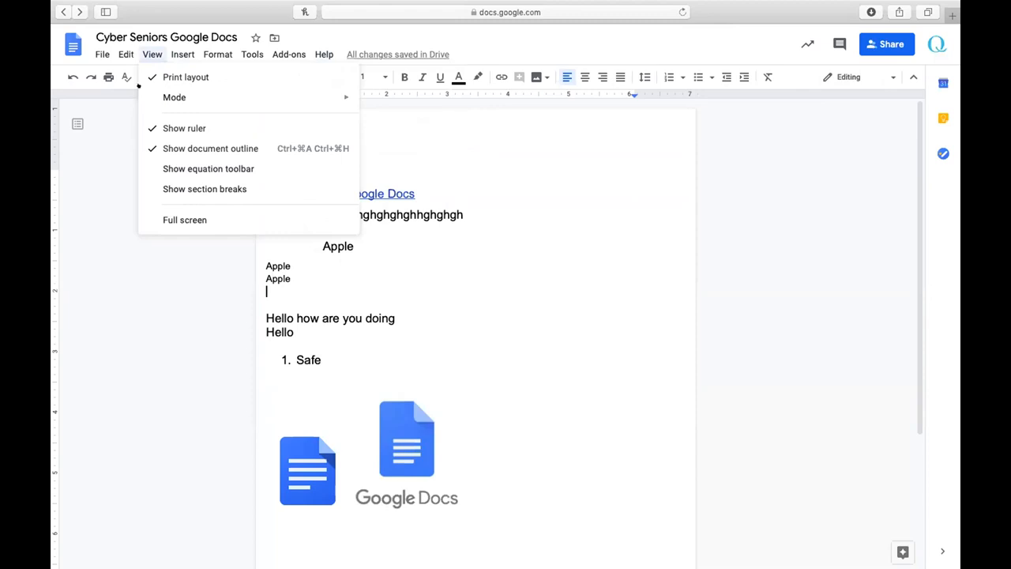
{"action": "left_click", "coordinate": [154, 128]}
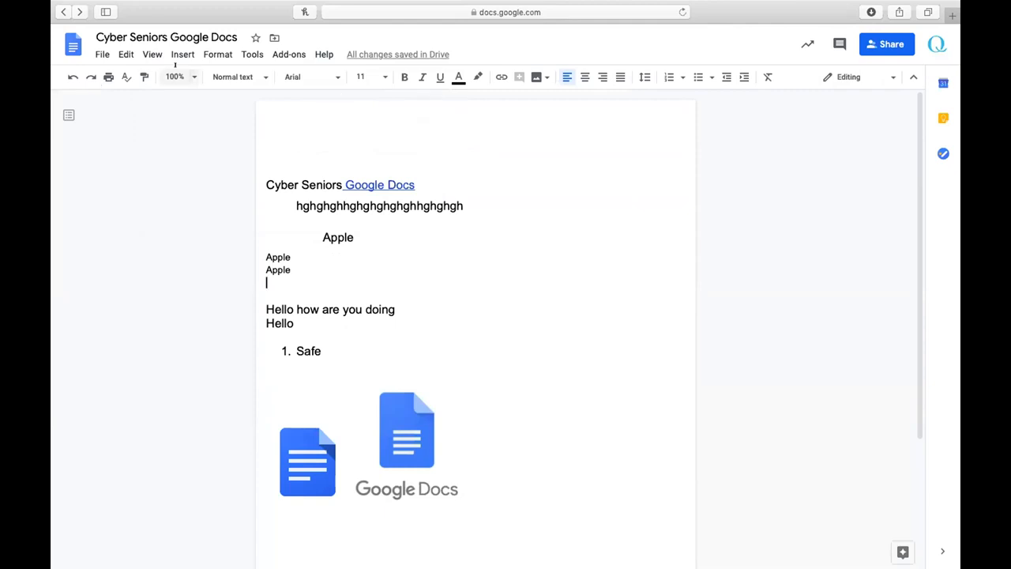
{"action": "left_click", "coordinate": [151, 53]}
{"action": "left_click", "coordinate": [175, 129]}
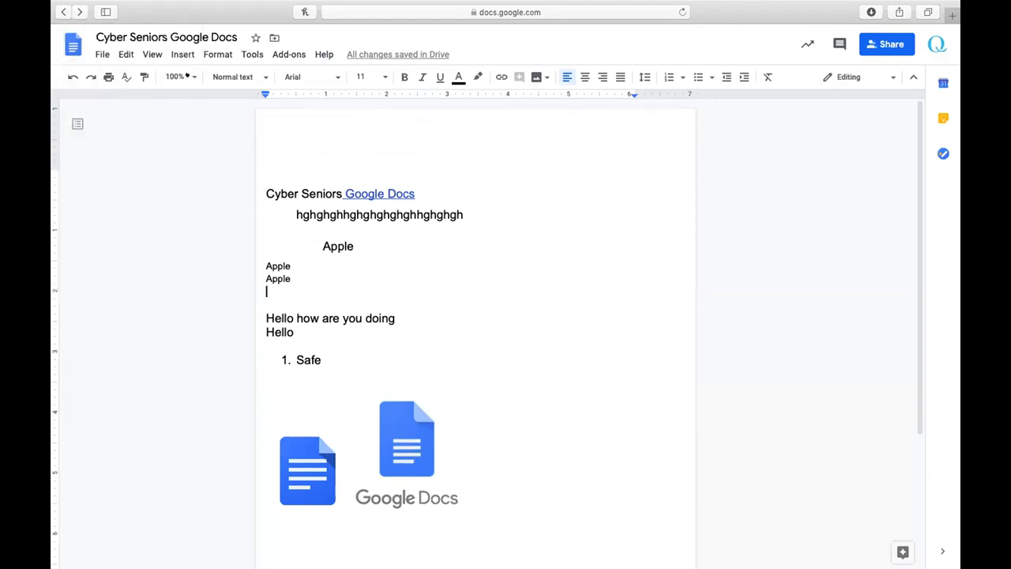
Turn the document outline option off and on again to open the outline beside the page
{"action": "left_click", "coordinate": [153, 54]}
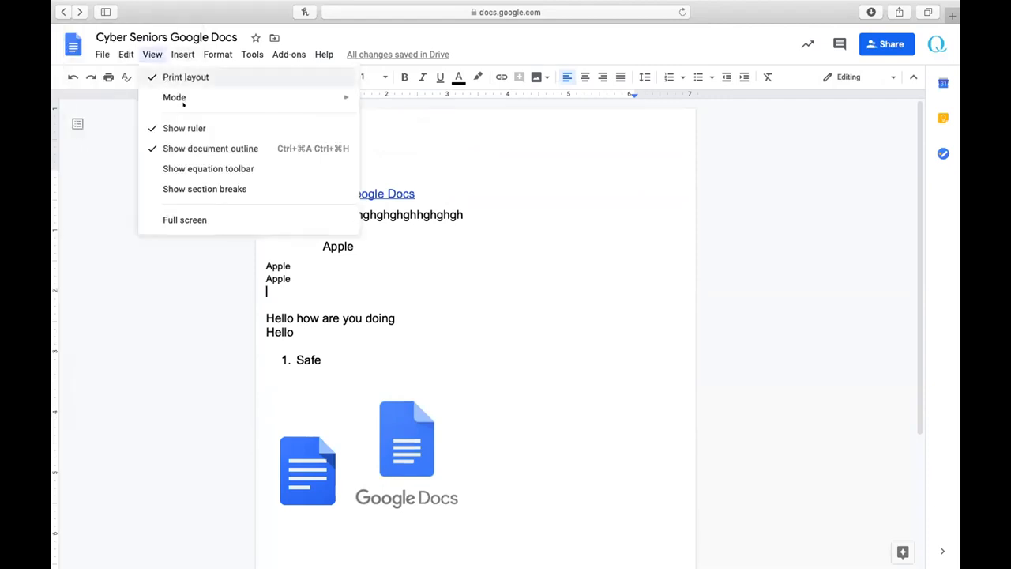
{"action": "left_click", "coordinate": [198, 148]}
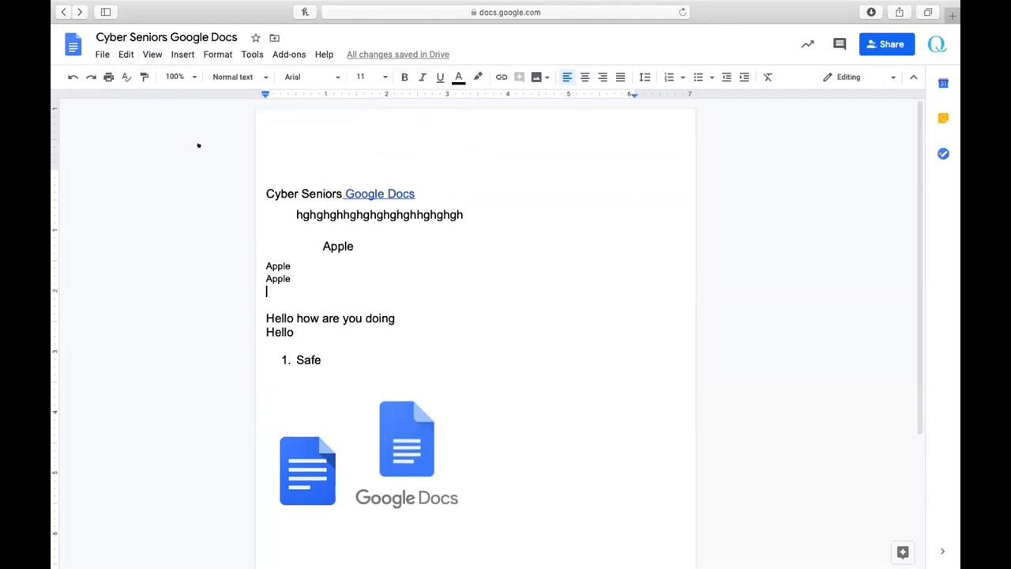
{"action": "left_click", "coordinate": [162, 53]}
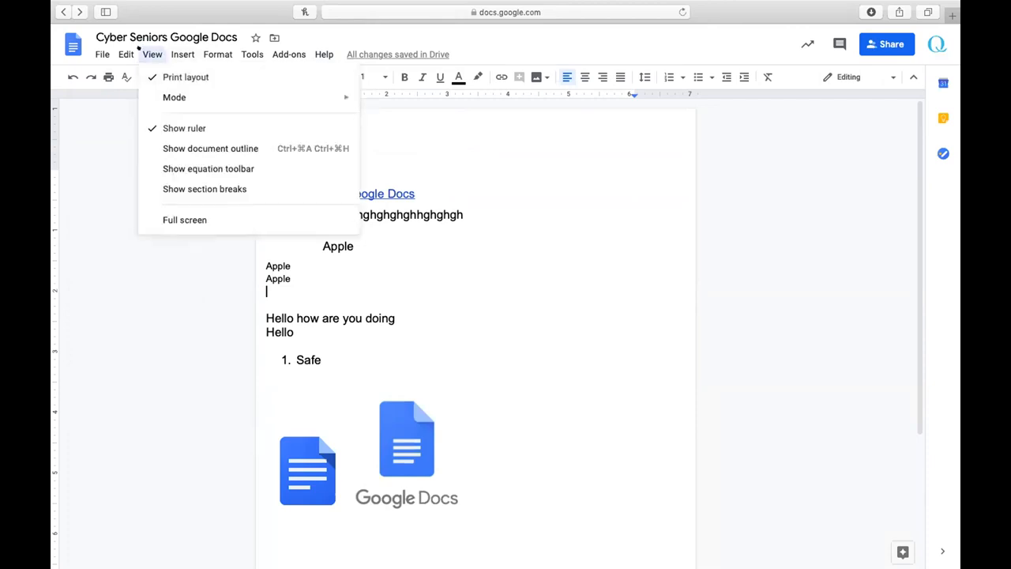
{"action": "left_click", "coordinate": [174, 148]}
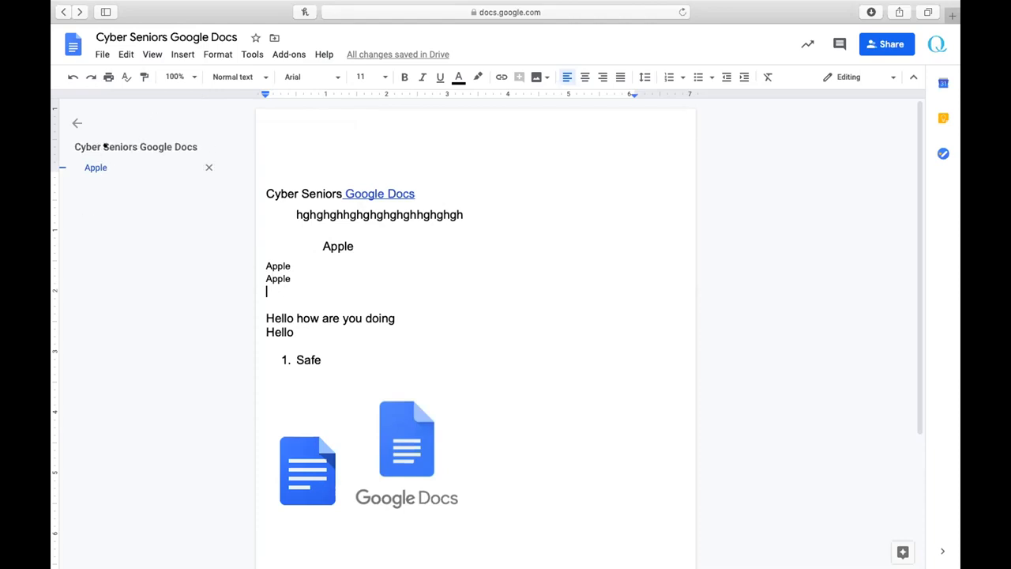
Jump between the "Cyber Seniors Google Docs" and "Apple" headings using the document outline
{"action": "left_click", "coordinate": [101, 147]}
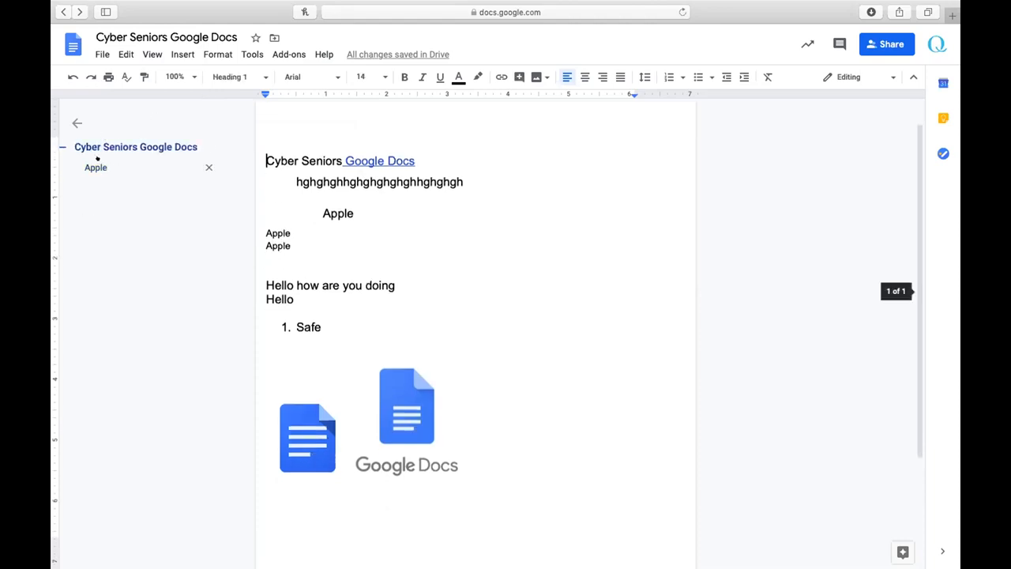
{"action": "left_click", "coordinate": [95, 167]}
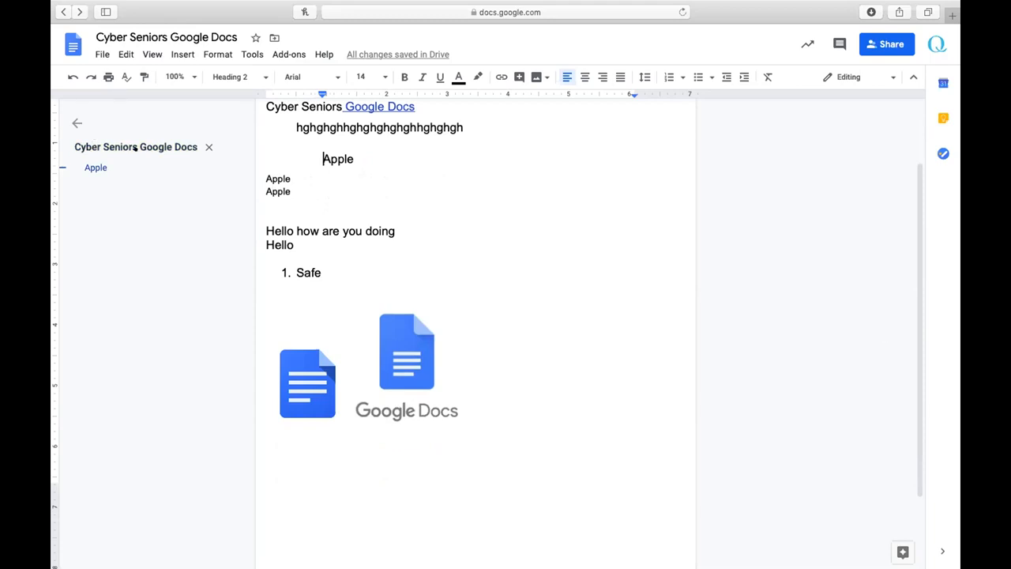
{"action": "scroll", "coordinate": [478, 204], "scroll_direction": "up", "scroll_amount": 2}
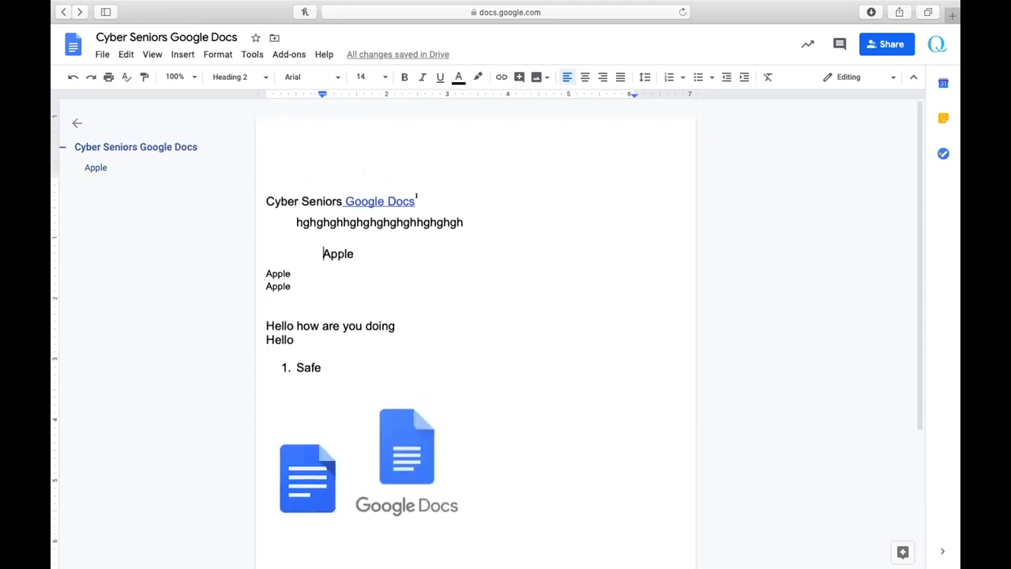
{"action": "left_click", "coordinate": [102, 168]}
{"action": "left_click", "coordinate": [97, 146]}
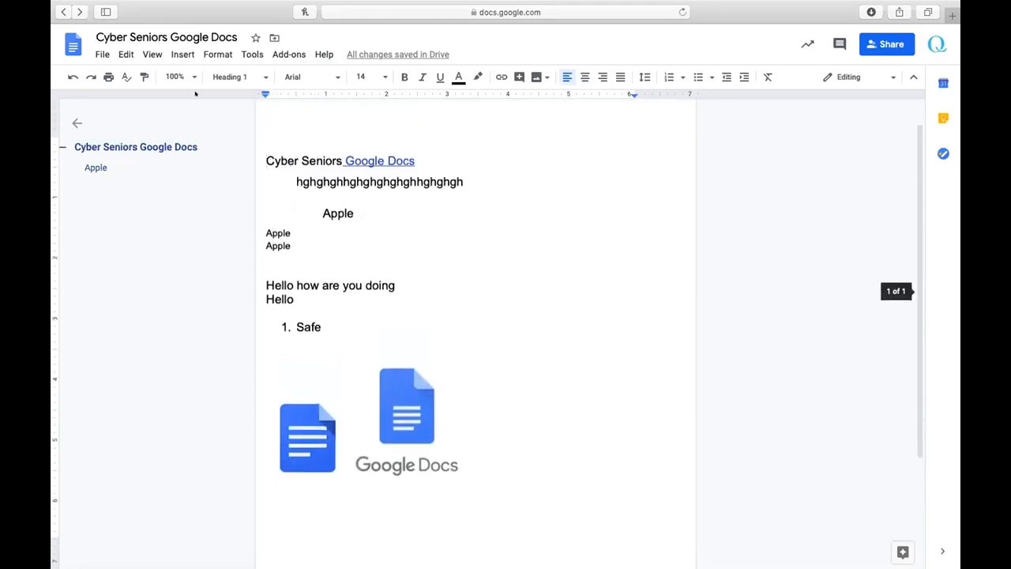
Show the equation toolbar and insert a new equation on the blank line above "Hello how are you doing"
{"action": "left_click", "coordinate": [152, 55]}
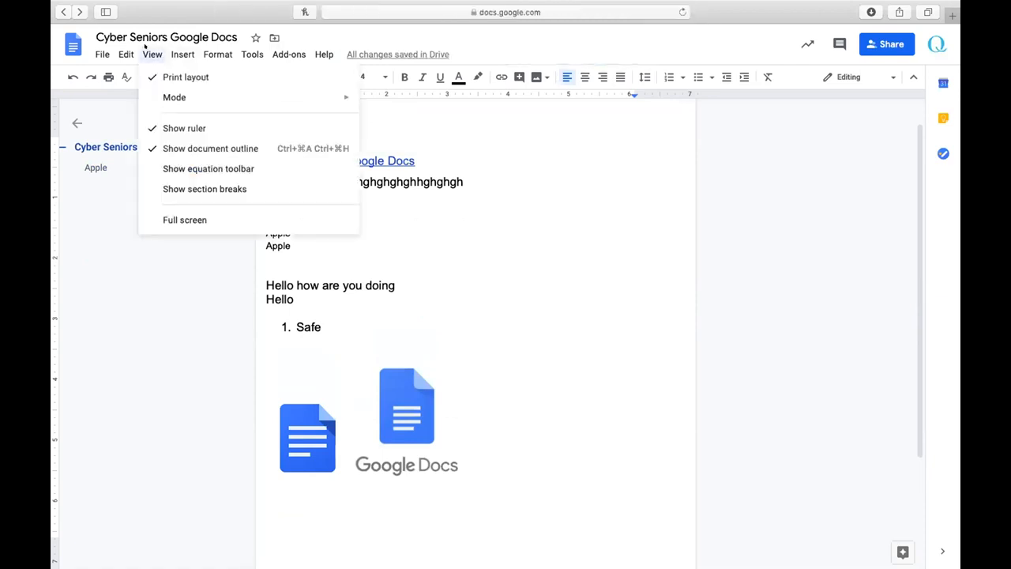
{"action": "left_click", "coordinate": [209, 168]}
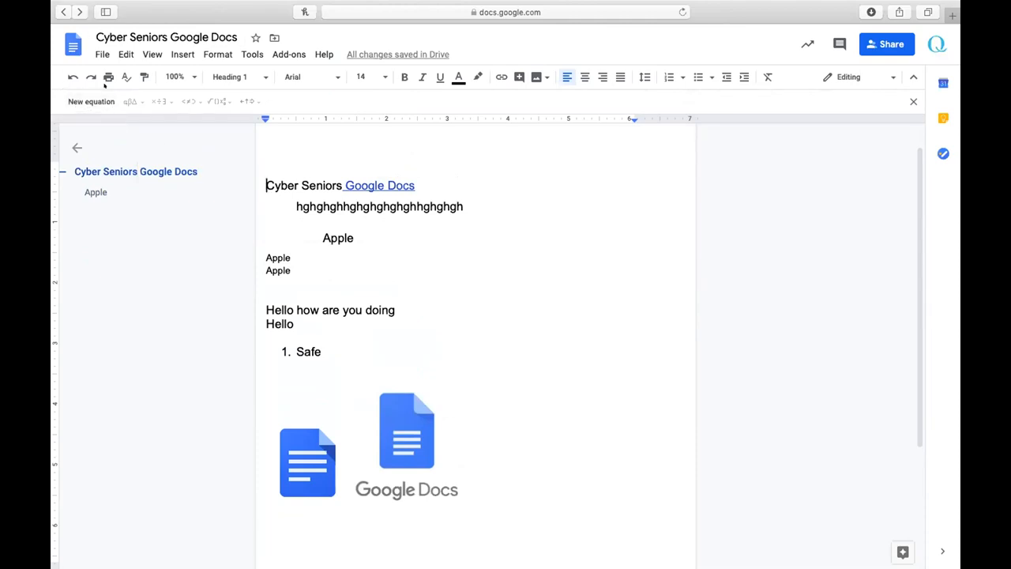
{"action": "left_click", "coordinate": [355, 240]}
{"action": "left_click", "coordinate": [326, 297]}
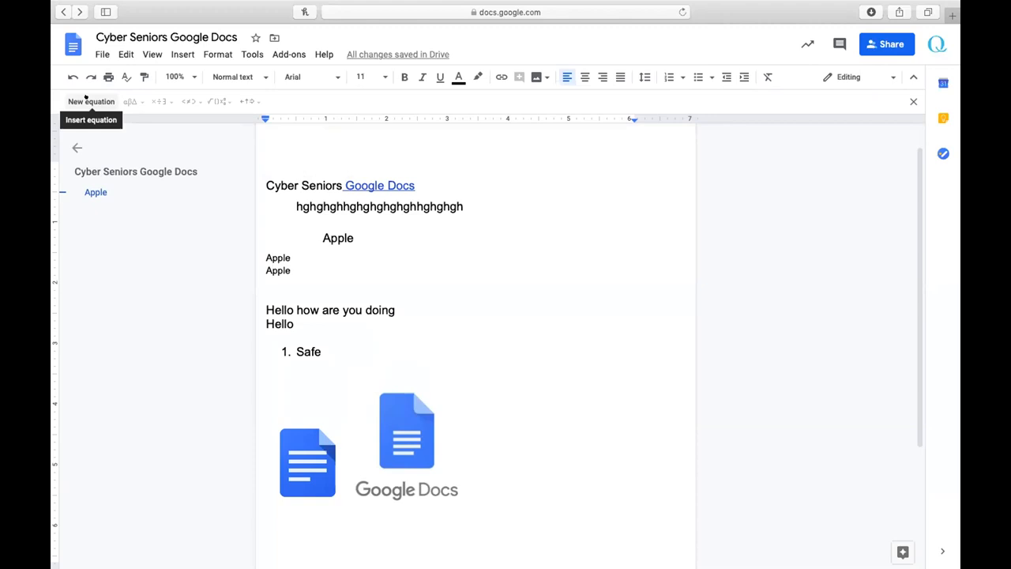
{"action": "left_click", "coordinate": [85, 98]}
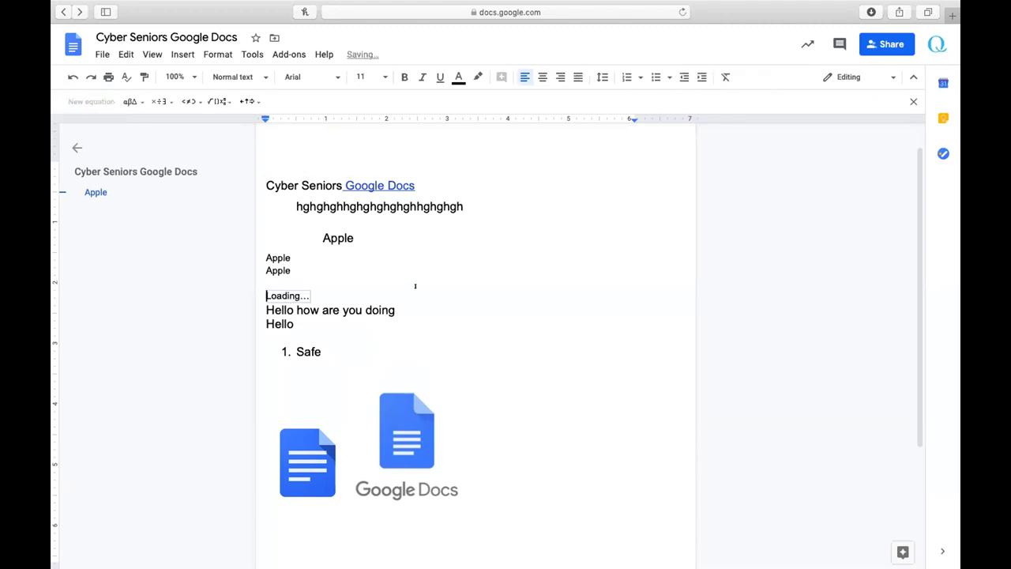
Look through the equation symbol groups, including Greek letters, relations and math operations, and hide the equation toolbar
{"action": "left_click", "coordinate": [131, 101]}
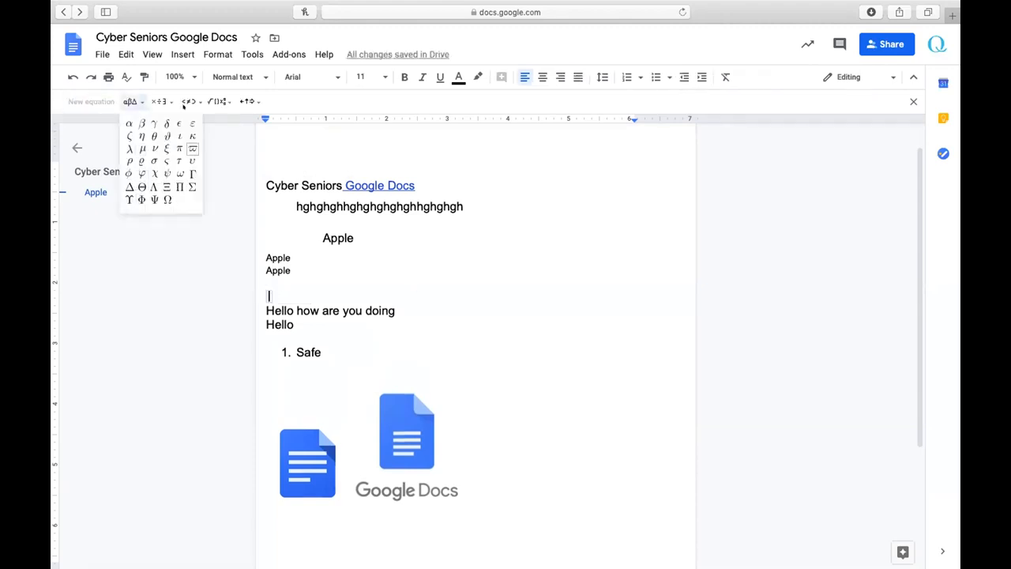
{"action": "left_click", "coordinate": [156, 100]}
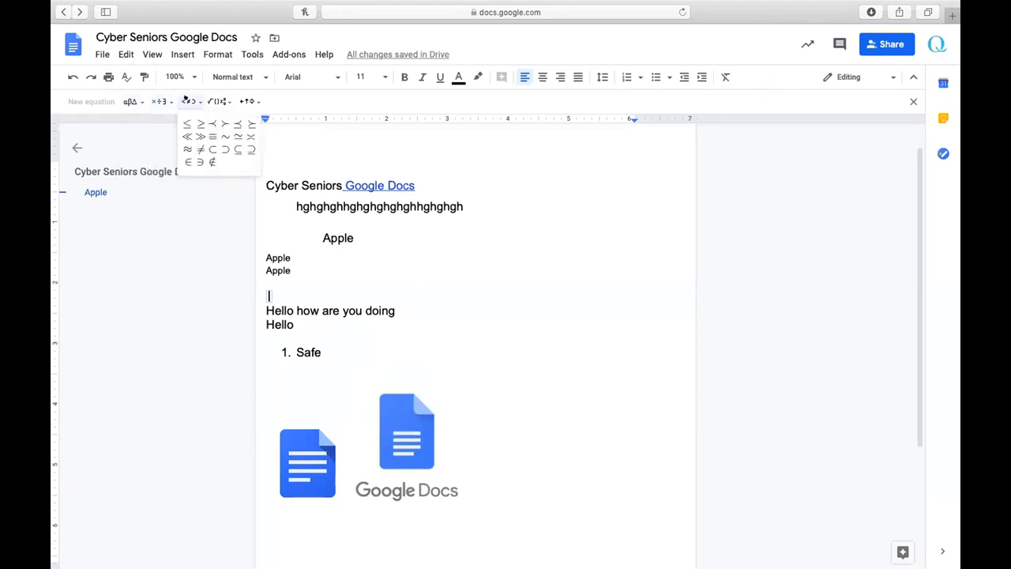
{"action": "left_click", "coordinate": [215, 98]}
{"action": "left_click", "coordinate": [248, 101]}
{"action": "left_click", "coordinate": [217, 102]}
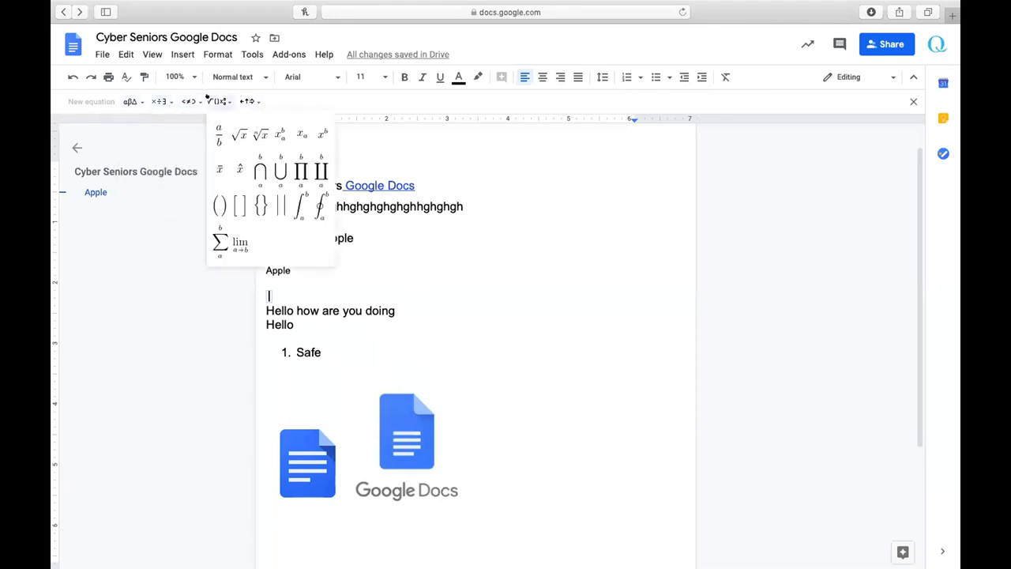
{"action": "left_click", "coordinate": [130, 101]}
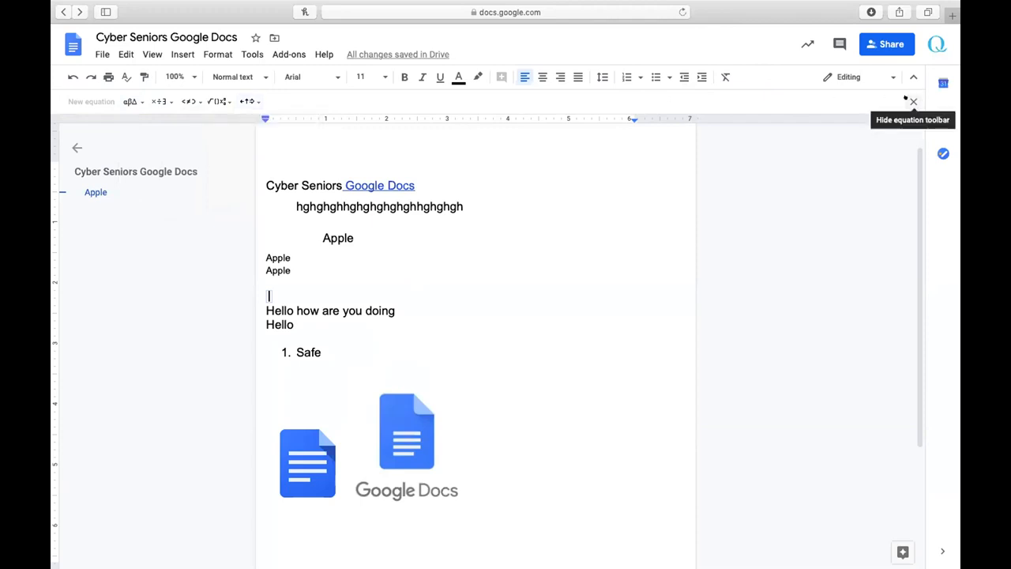
{"action": "left_click", "coordinate": [912, 101]}
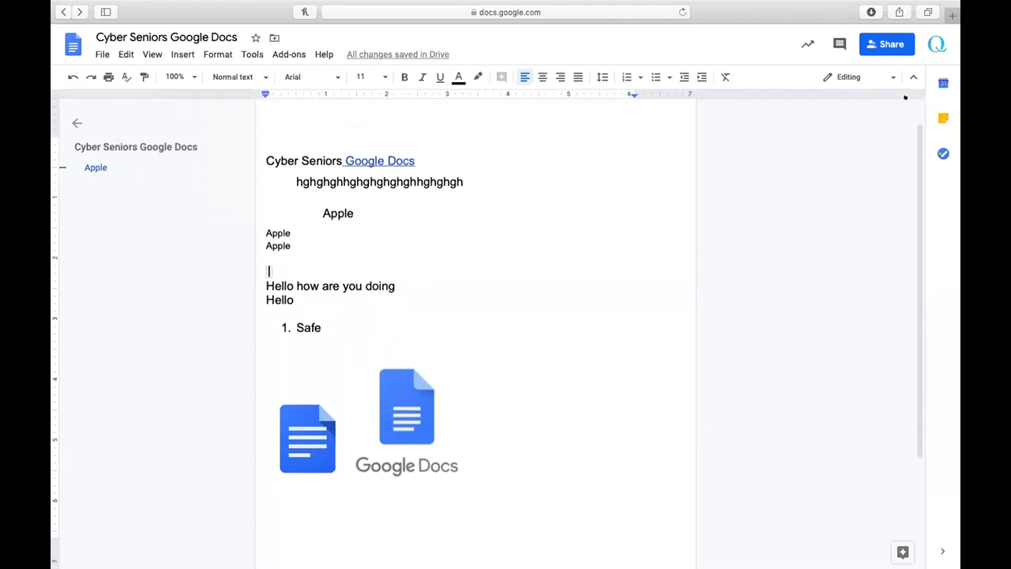
Turn on section breaks and look over the page
{"action": "left_click", "coordinate": [150, 54]}
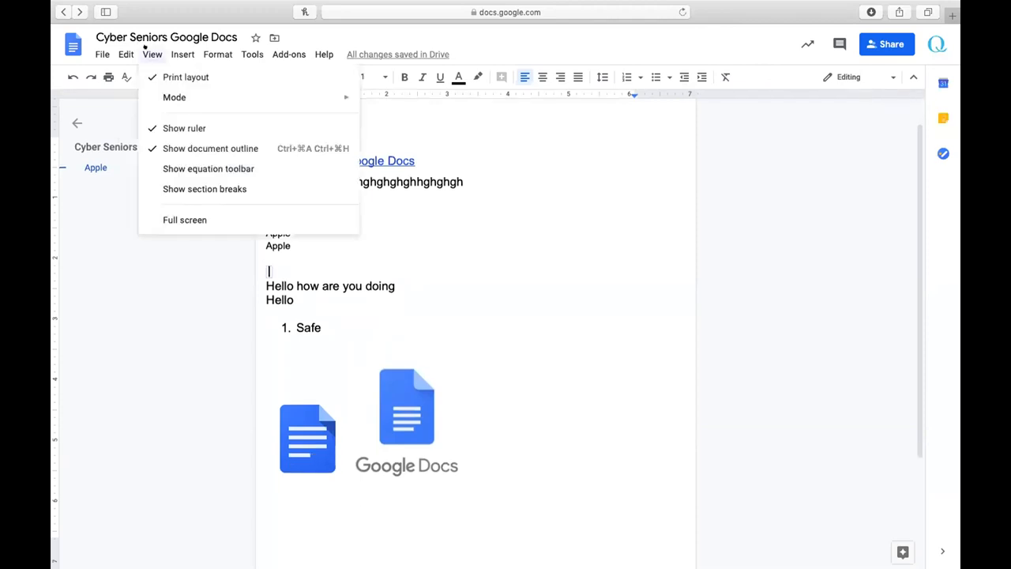
{"action": "left_click", "coordinate": [188, 189]}
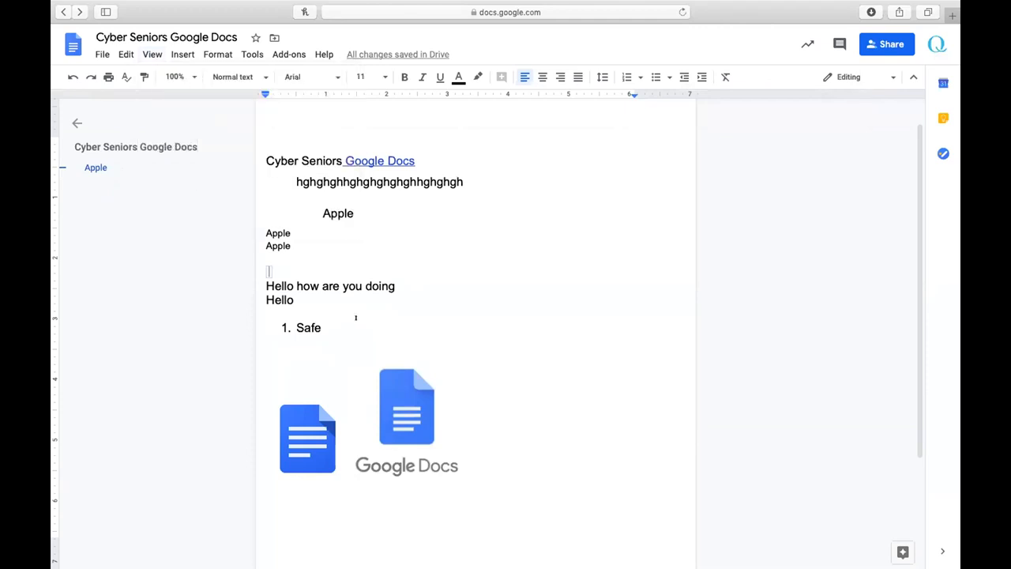
{"action": "scroll", "coordinate": [356, 317], "scroll_direction": "down", "scroll_amount": 4}
{"action": "scroll", "coordinate": [355, 318], "scroll_direction": "up", "scroll_amount": 5}
Delete the empty equation line above "Hello how are you doing" and turn section breaks off
{"action": "left_click", "coordinate": [274, 304]}
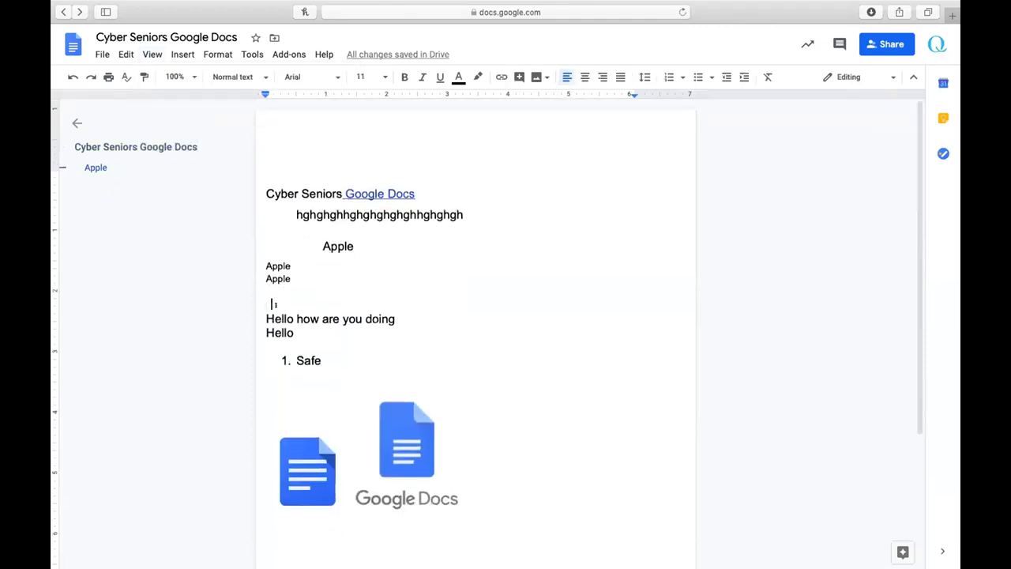
{"action": "key", "text": "BackSpace"}
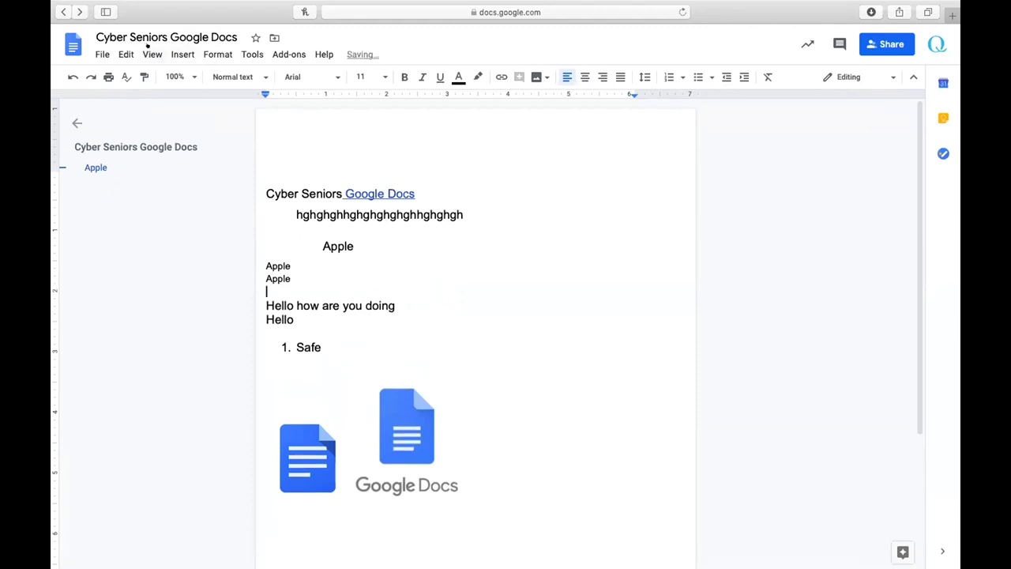
{"action": "left_click", "coordinate": [151, 54]}
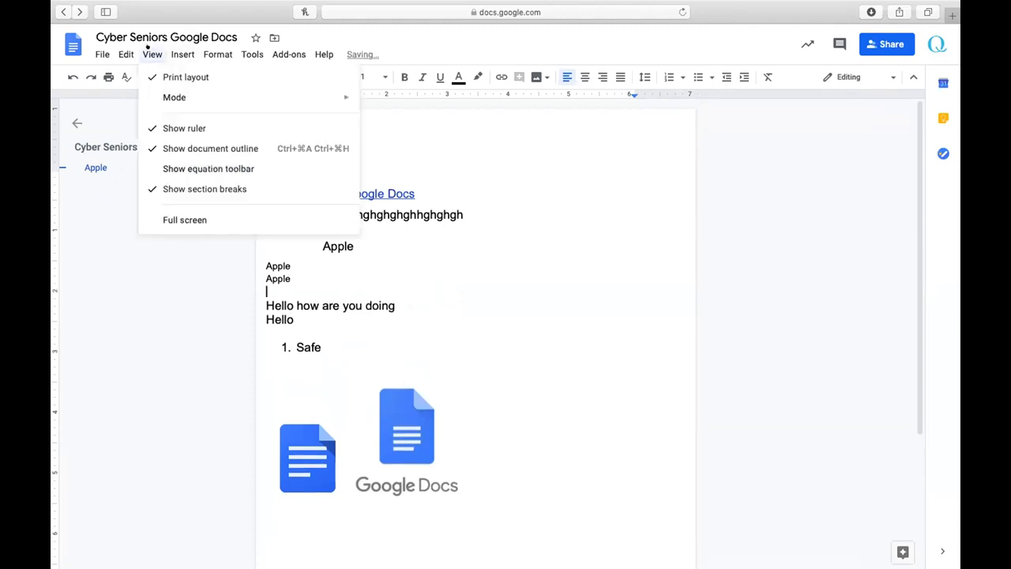
{"action": "left_click", "coordinate": [209, 189]}
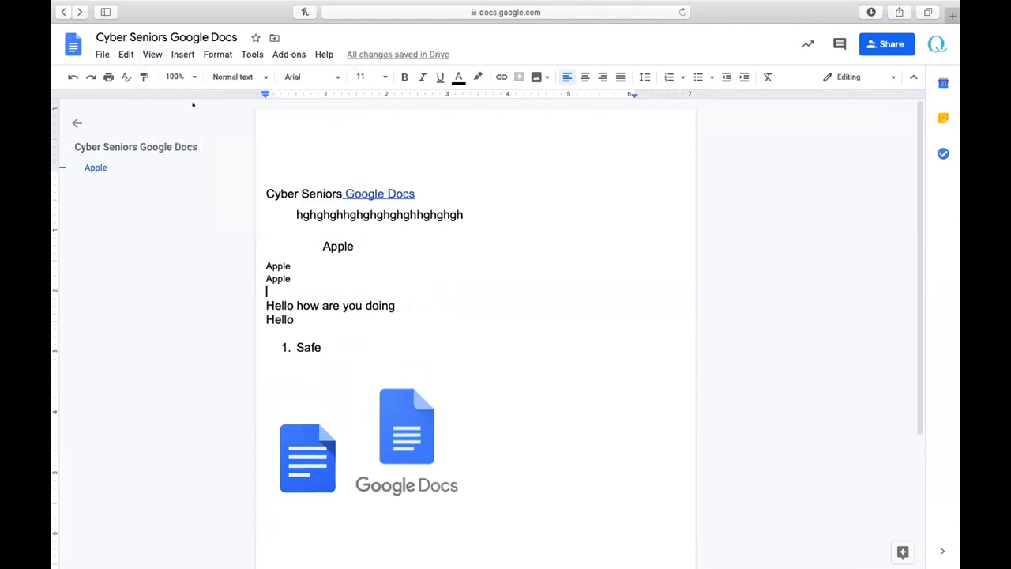
Switch the document to full screen and bring the controls back
{"action": "left_click", "coordinate": [150, 53]}
{"action": "left_click", "coordinate": [172, 220]}
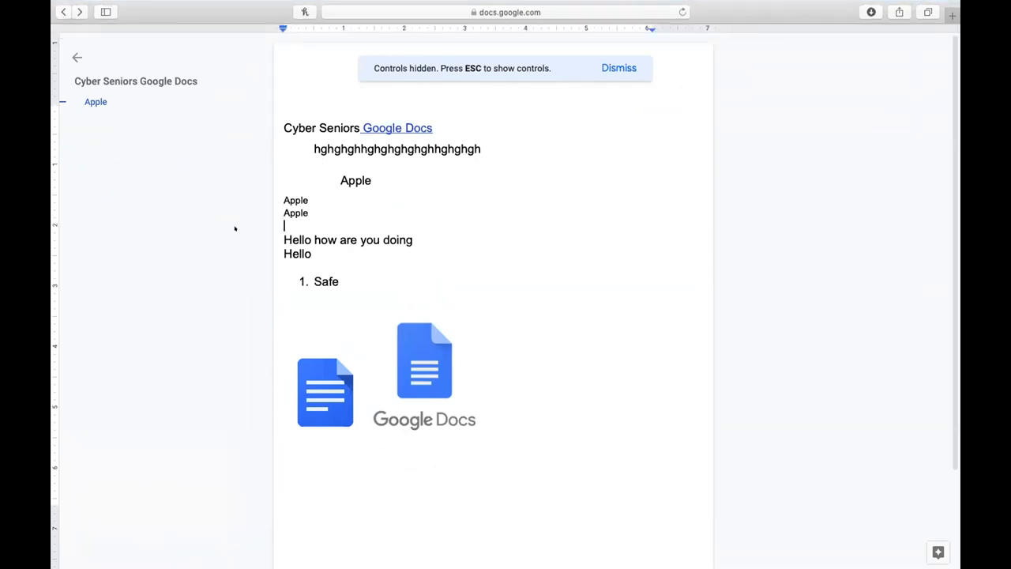
{"action": "key", "text": "Escape"}
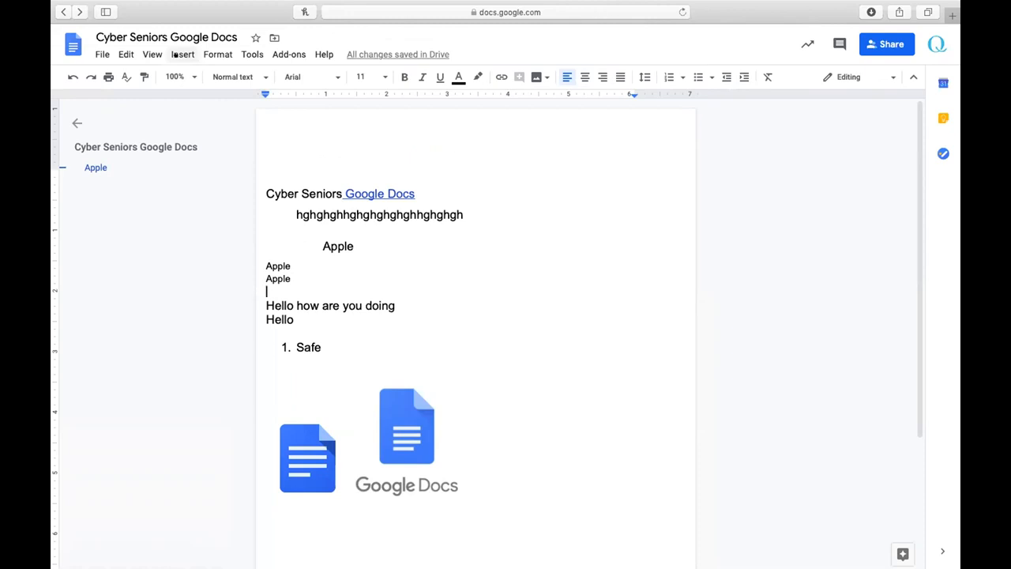
Insert a 3 x 3 table on the blank line above "Hello how are you doing"
{"action": "left_click", "coordinate": [176, 55]}
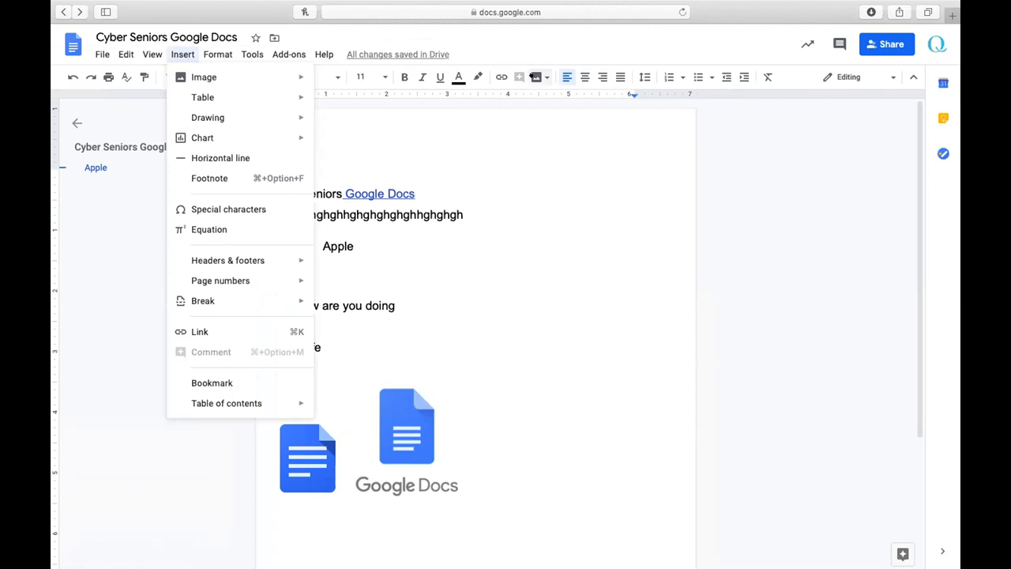
{"action": "mouse_move", "coordinate": [215, 96]}
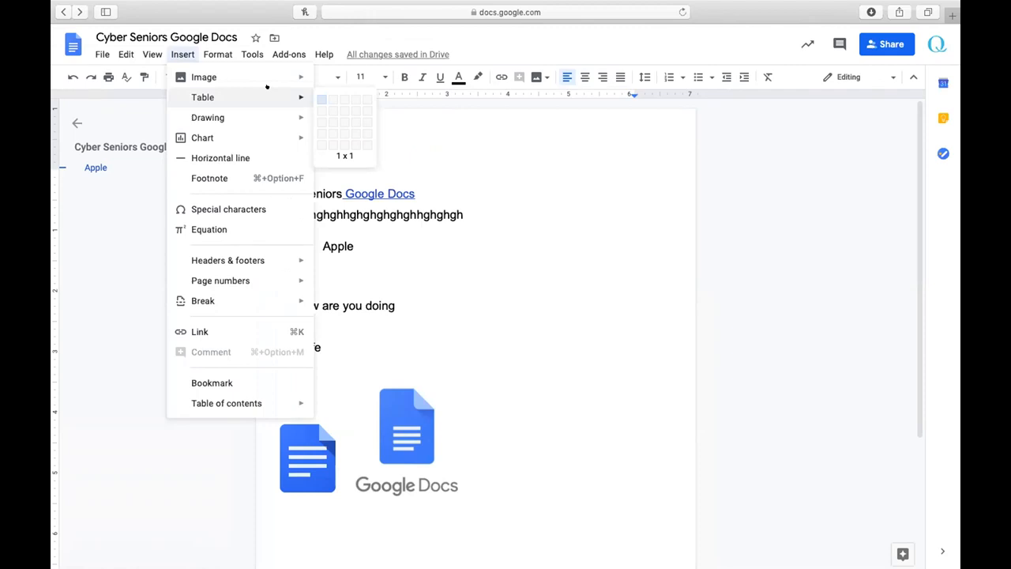
{"action": "mouse_move", "coordinate": [289, 53]}
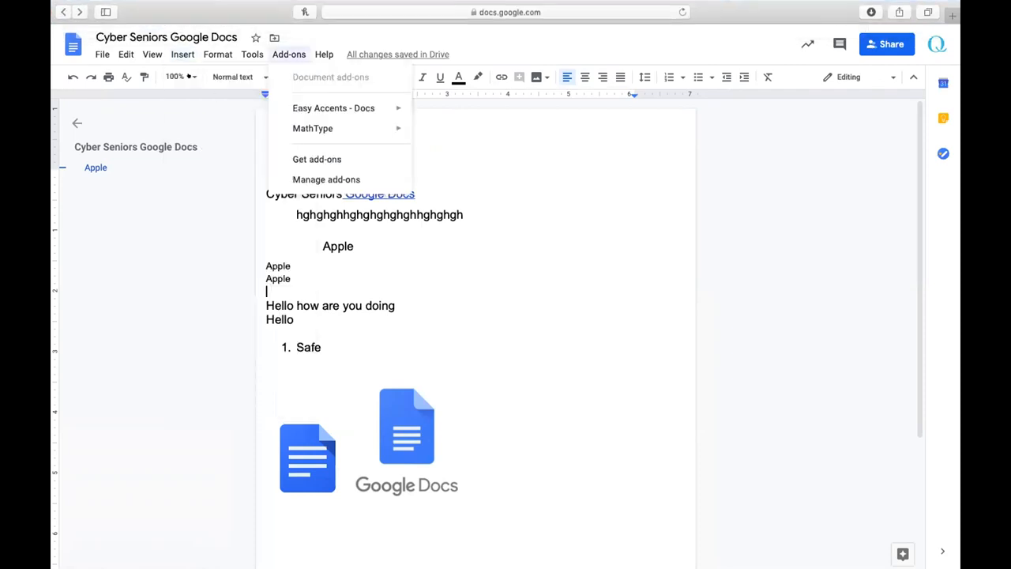
{"action": "mouse_move", "coordinate": [146, 54]}
{"action": "mouse_move", "coordinate": [180, 54]}
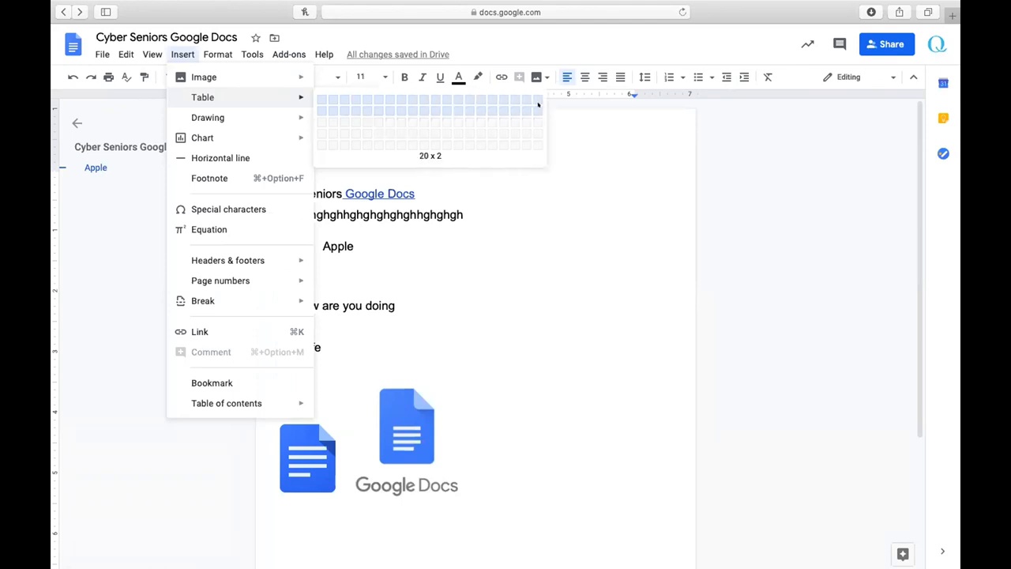
{"action": "left_click", "coordinate": [337, 116]}
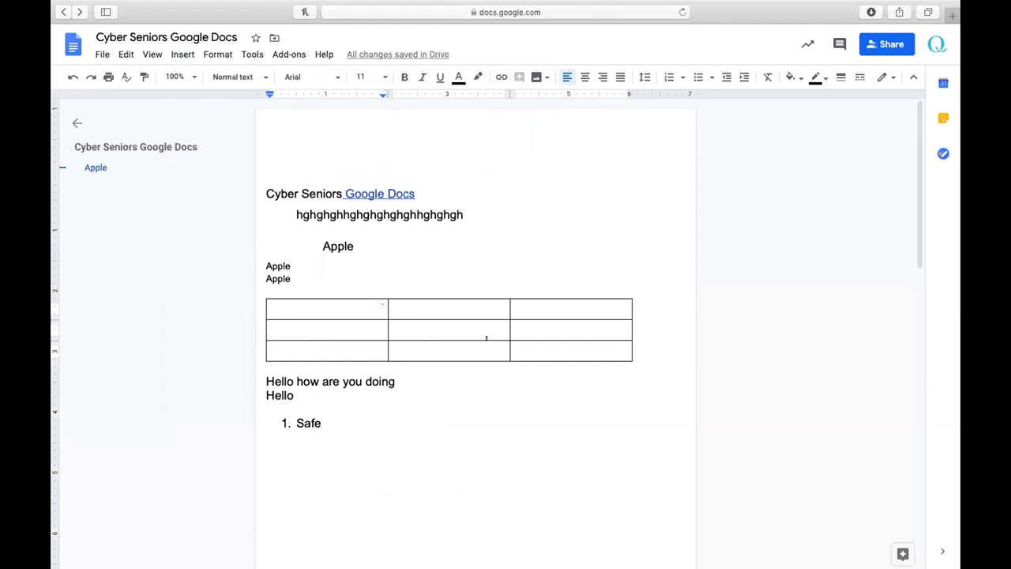
Enter "hello" in the table's first cell and move to the cell below it
{"action": "type", "text": "hellp"}
{"action": "key", "text": "BackSpace"}
{"action": "type", "text": "o"}
{"action": "left_click", "coordinate": [294, 326]}
Open a new drawing for the blank line between "Hello" and the numbered list
{"action": "left_click", "coordinate": [175, 52]}
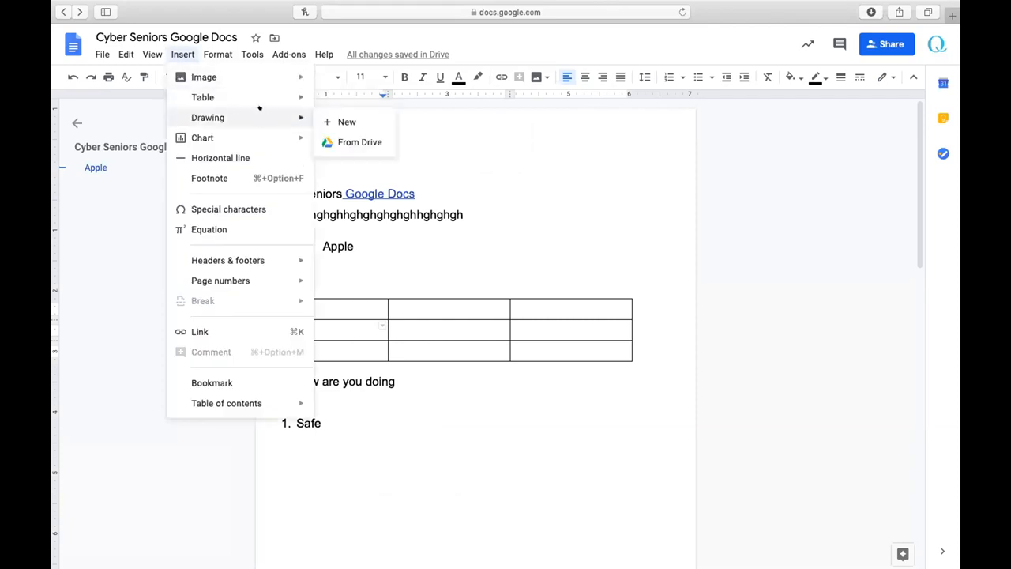
{"action": "left_click", "coordinate": [354, 406]}
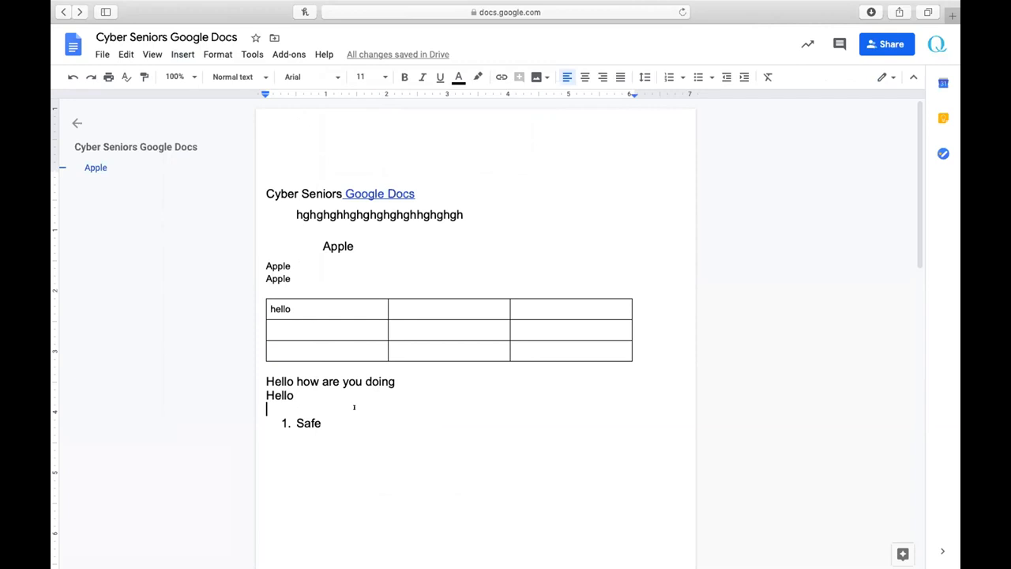
{"action": "left_click", "coordinate": [180, 53]}
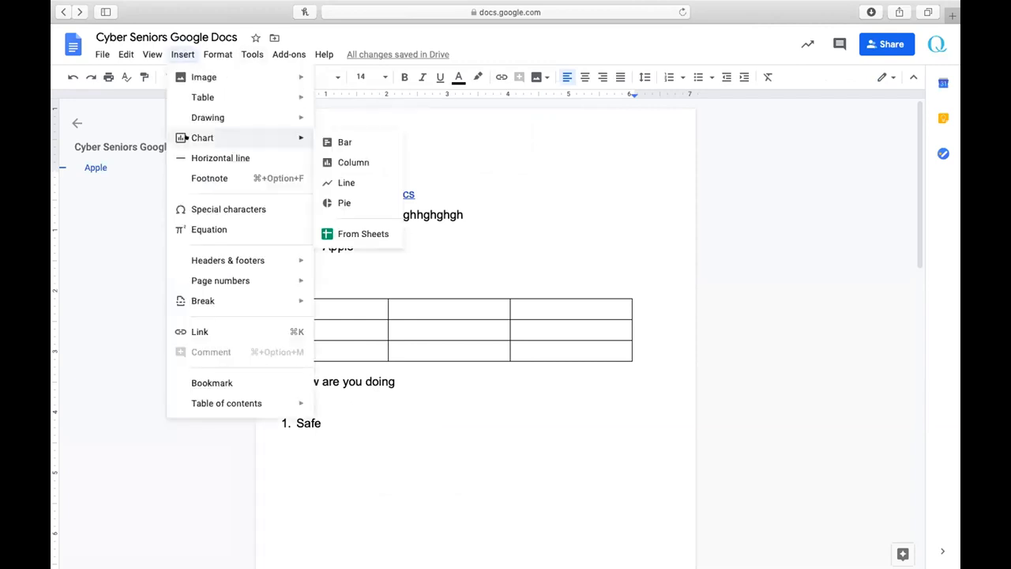
{"action": "mouse_move", "coordinate": [279, 107]}
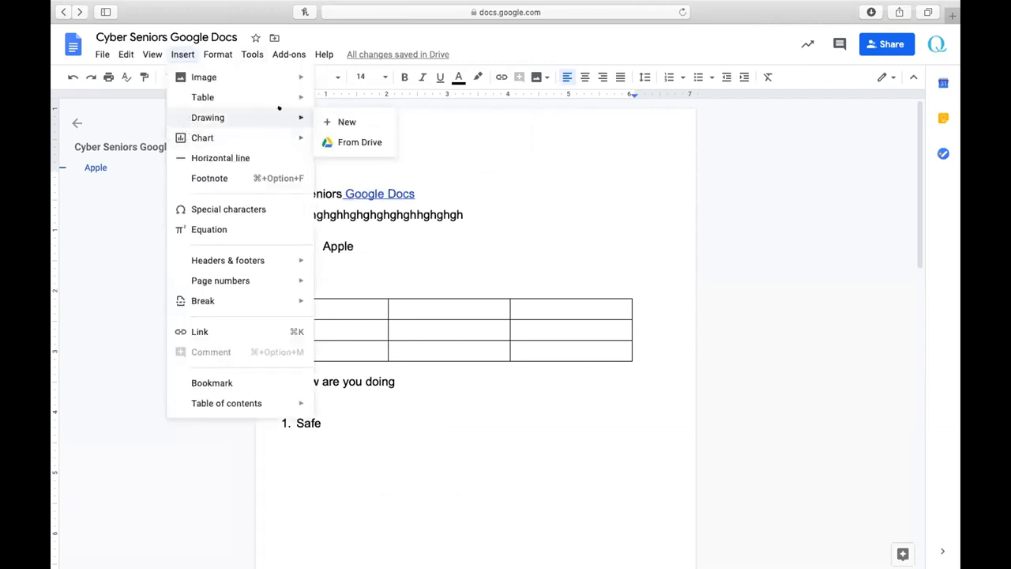
{"action": "left_click", "coordinate": [330, 120]}
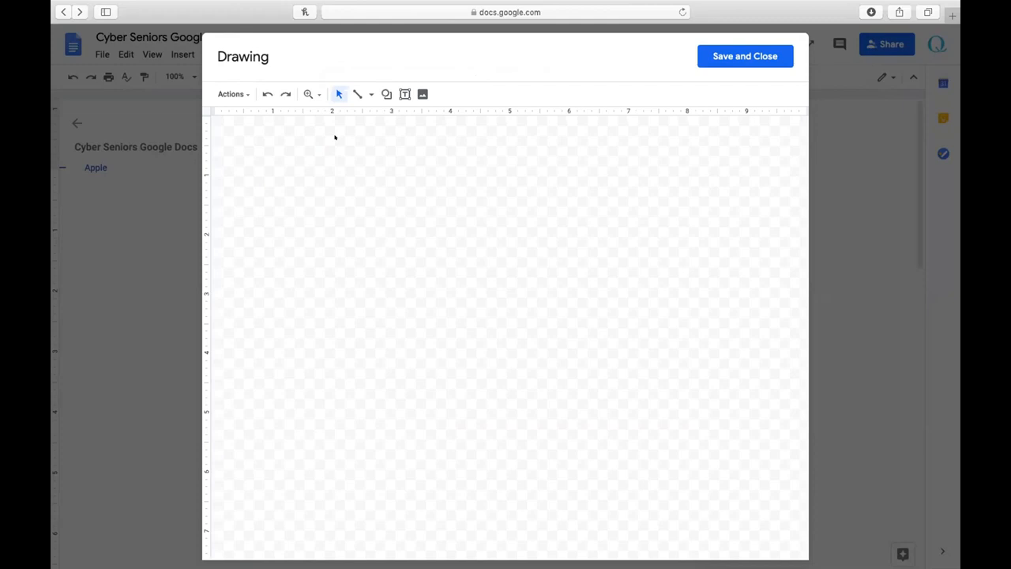
Check the drawing's shape options and close the drawing without adding anything
{"action": "left_click", "coordinate": [383, 95]}
{"action": "left_click", "coordinate": [527, 145]}
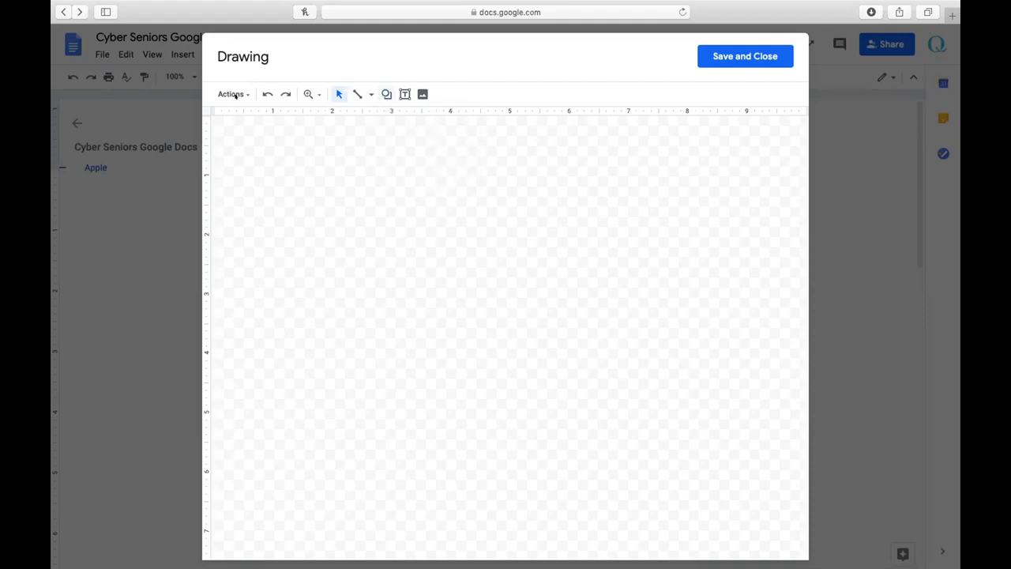
{"action": "left_click", "coordinate": [706, 56]}
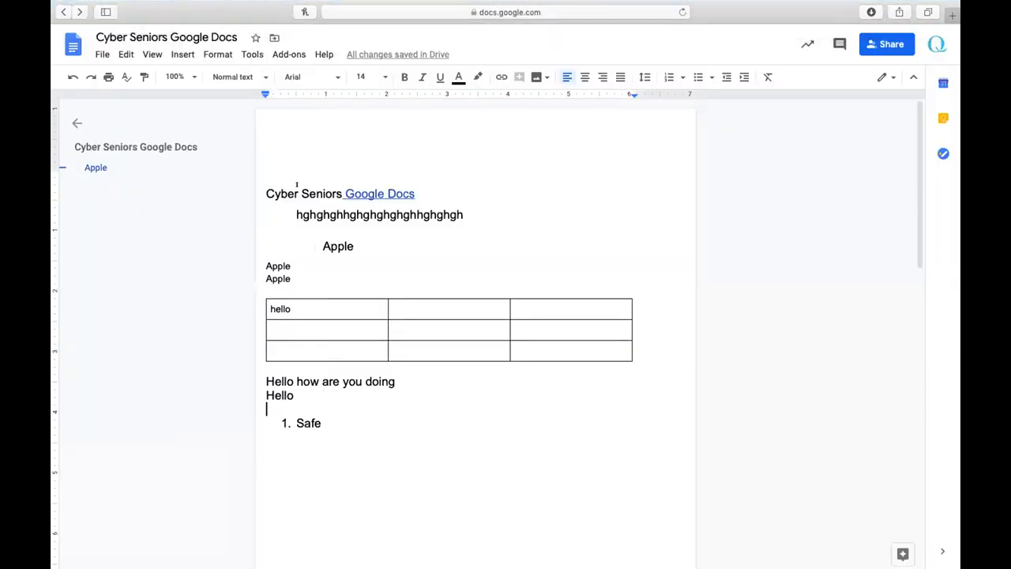
Open the chooser for inserting a drawing from Drive and close it without inserting anything
{"action": "left_click", "coordinate": [174, 52]}
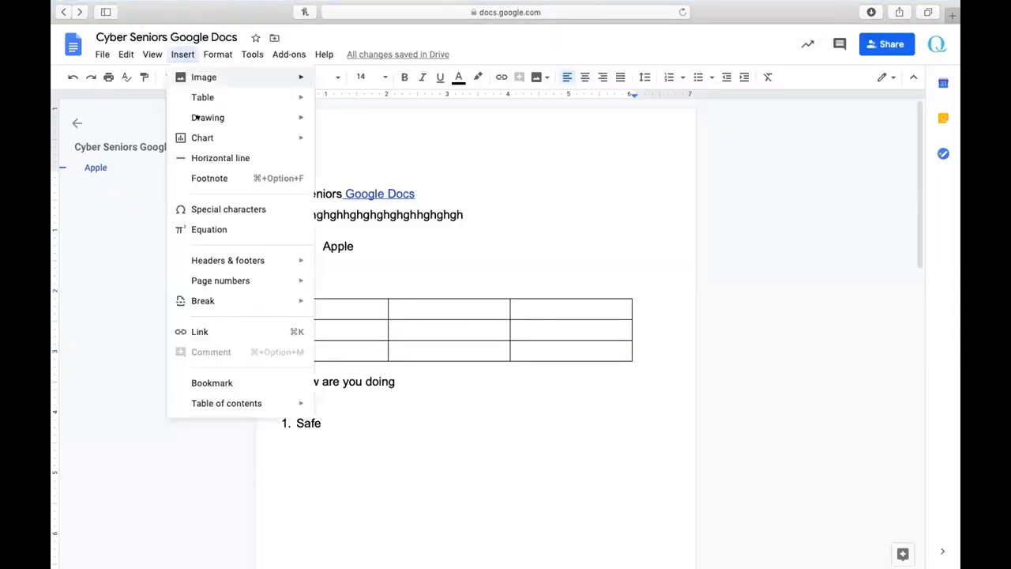
{"action": "mouse_move", "coordinate": [196, 117]}
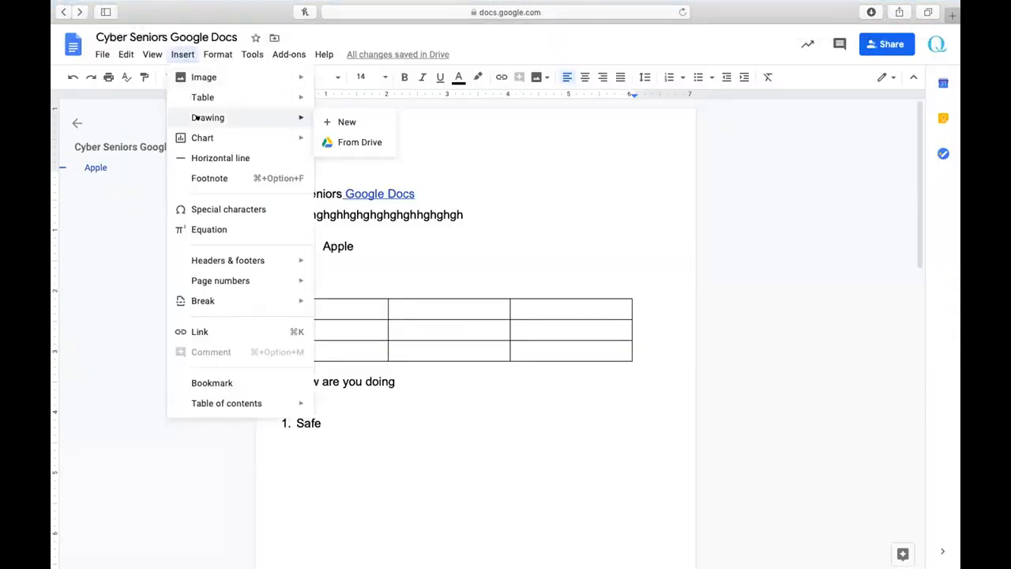
{"action": "left_click", "coordinate": [358, 142]}
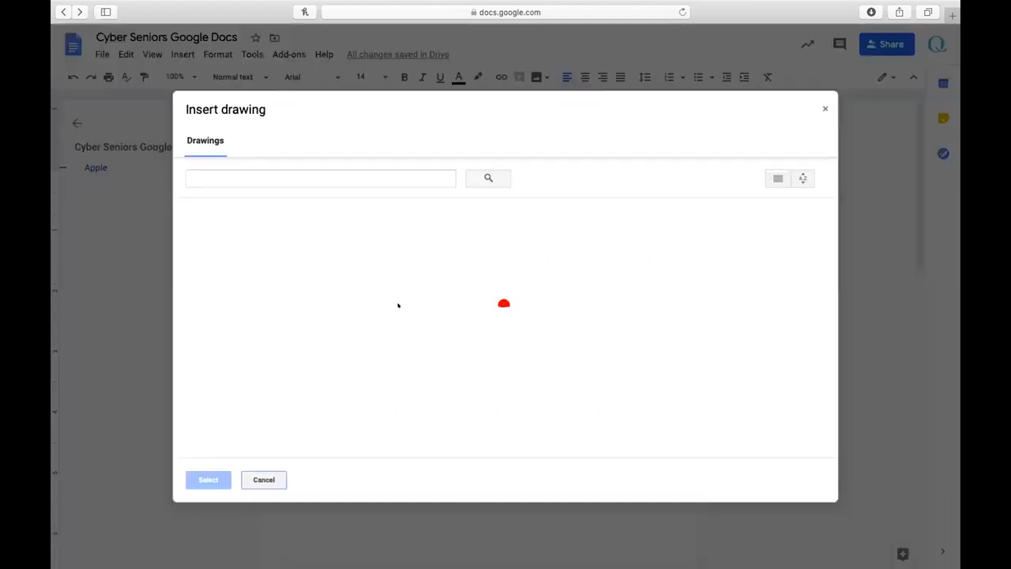
{"action": "left_click", "coordinate": [824, 107]}
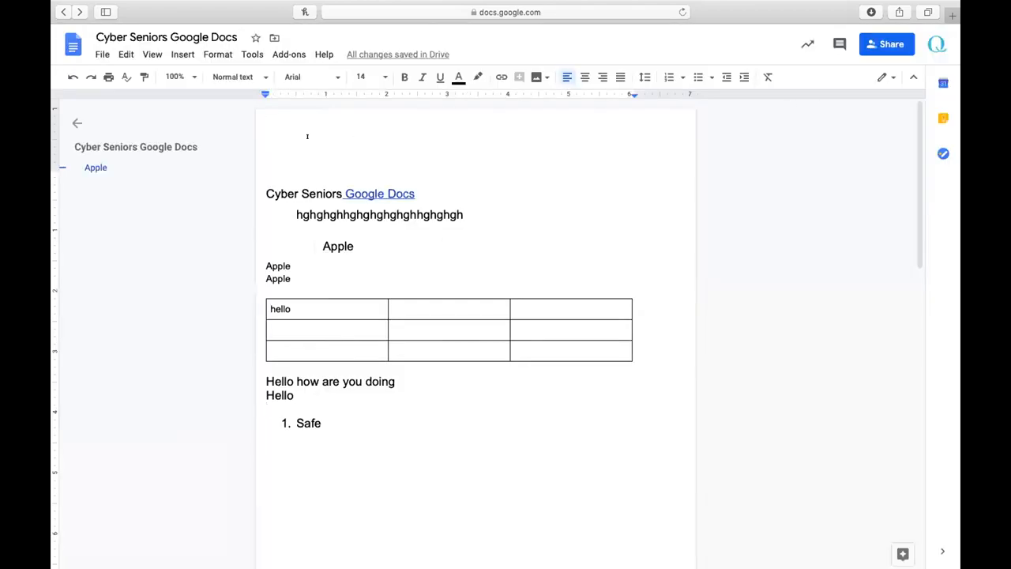
Look through the spreadsheets offered for inserting a chart from Sheets, without adding a chart
{"action": "left_click", "coordinate": [180, 55]}
{"action": "mouse_move", "coordinate": [217, 137]}
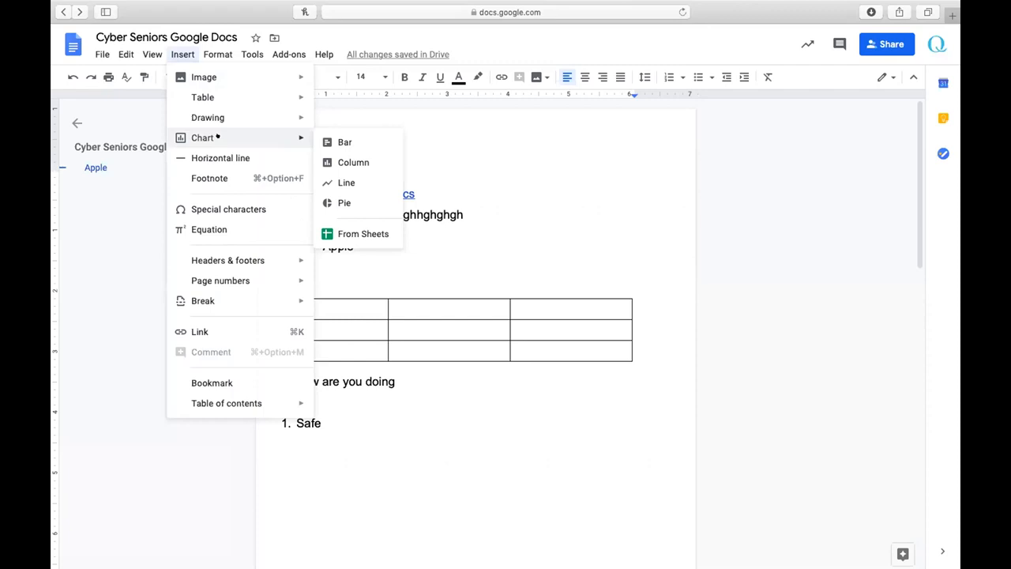
{"action": "left_click", "coordinate": [347, 233]}
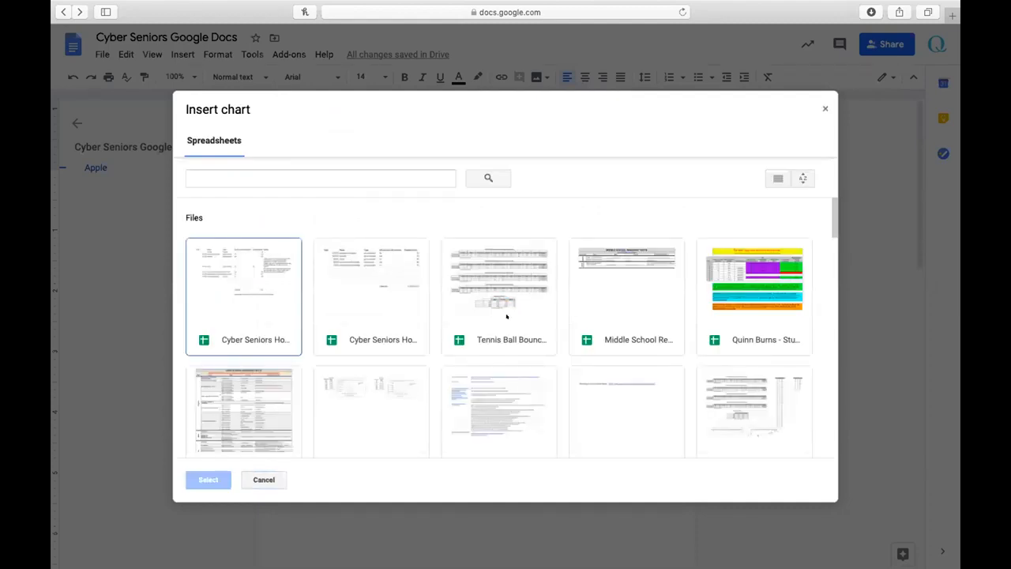
{"action": "left_click", "coordinate": [506, 316]}
{"action": "left_click", "coordinate": [208, 479]}
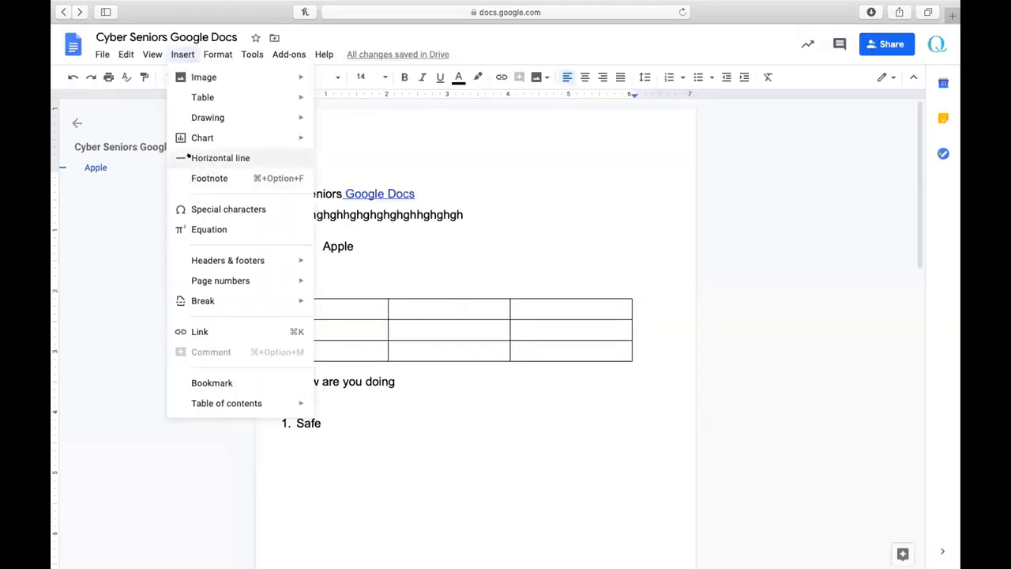
Insert a horizontal line above the numbered list and add an empty footnote on the line beneath it
{"action": "left_click", "coordinate": [190, 157]}
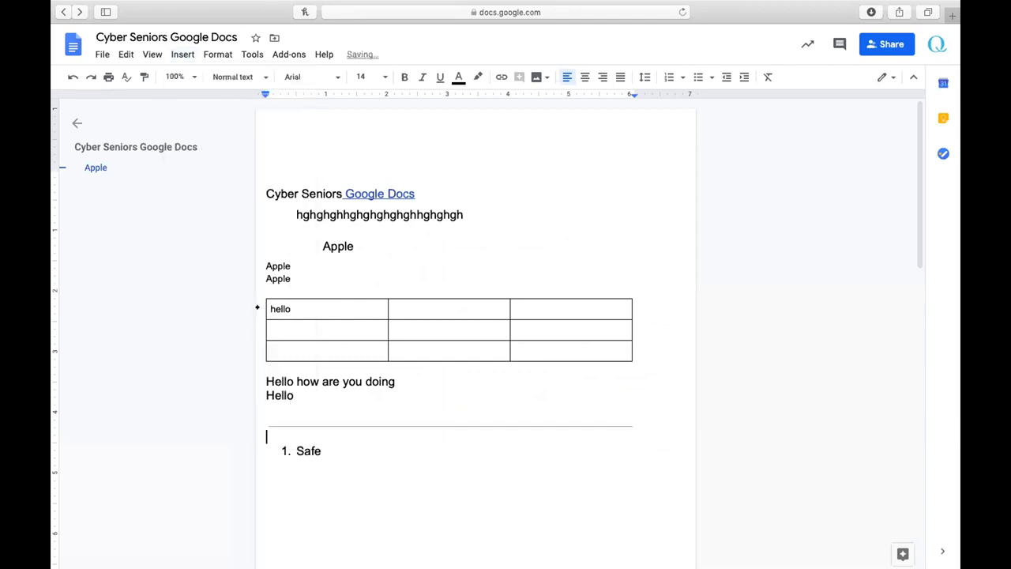
{"action": "left_click", "coordinate": [178, 53]}
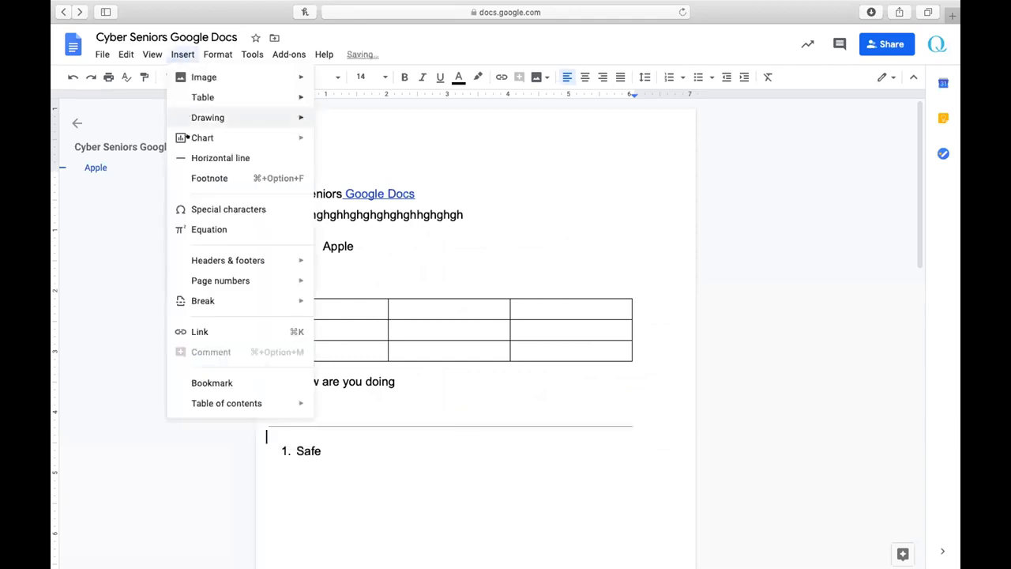
{"action": "left_click", "coordinate": [192, 176]}
{"action": "scroll", "coordinate": [284, 221], "scroll_direction": "down", "scroll_amount": 3}
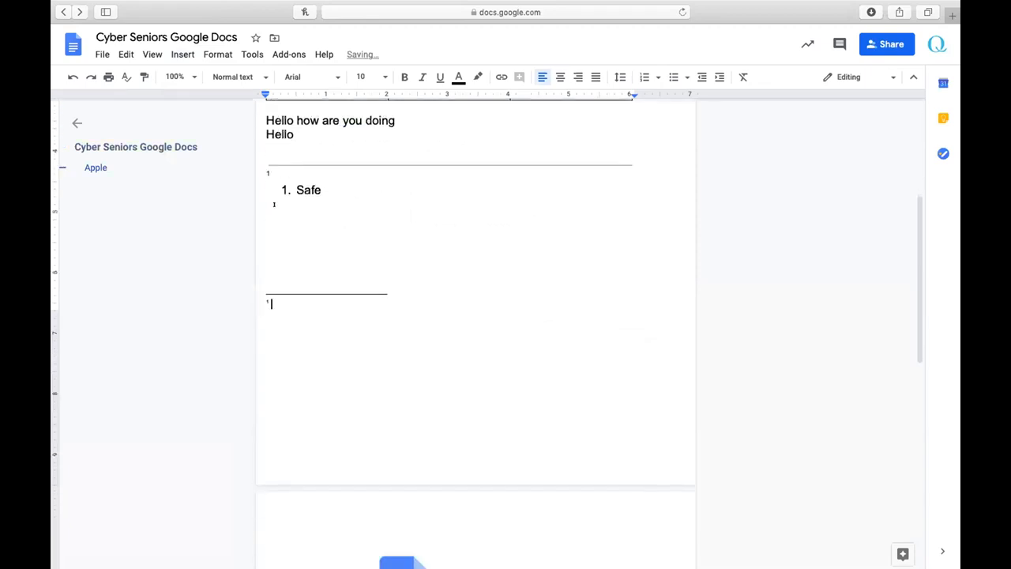
{"action": "left_click", "coordinate": [273, 174]}
{"action": "left_click", "coordinate": [274, 301]}
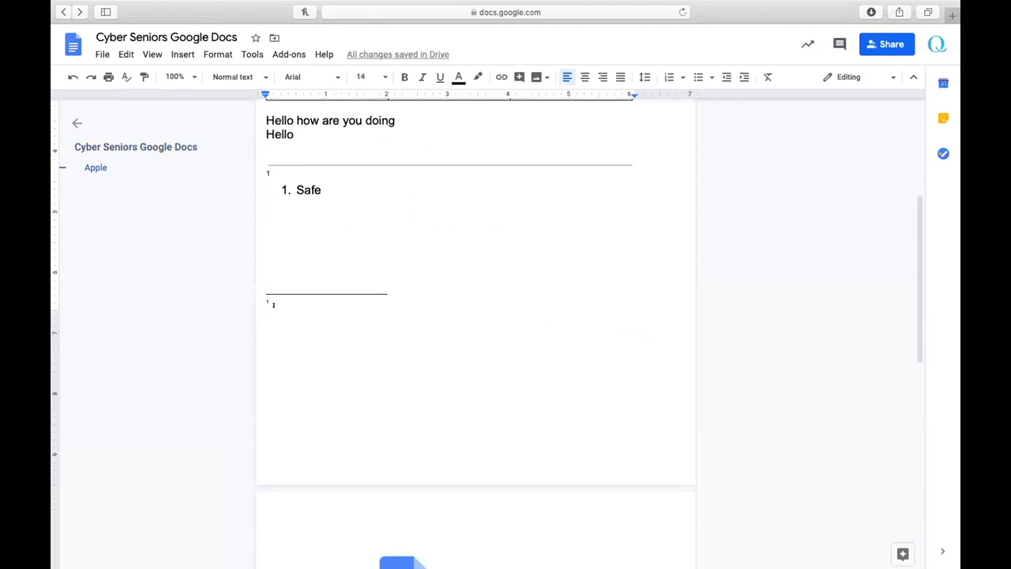
Look up special characters by sketching an "e" and searching for "e", and close the character picker without inserting one
{"action": "left_click", "coordinate": [179, 52]}
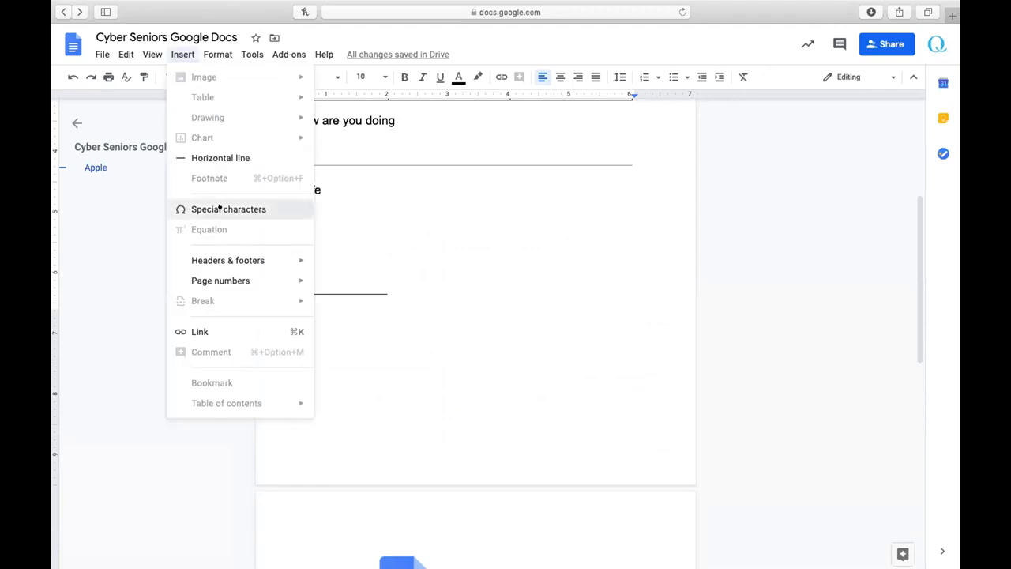
{"action": "left_click", "coordinate": [220, 208]}
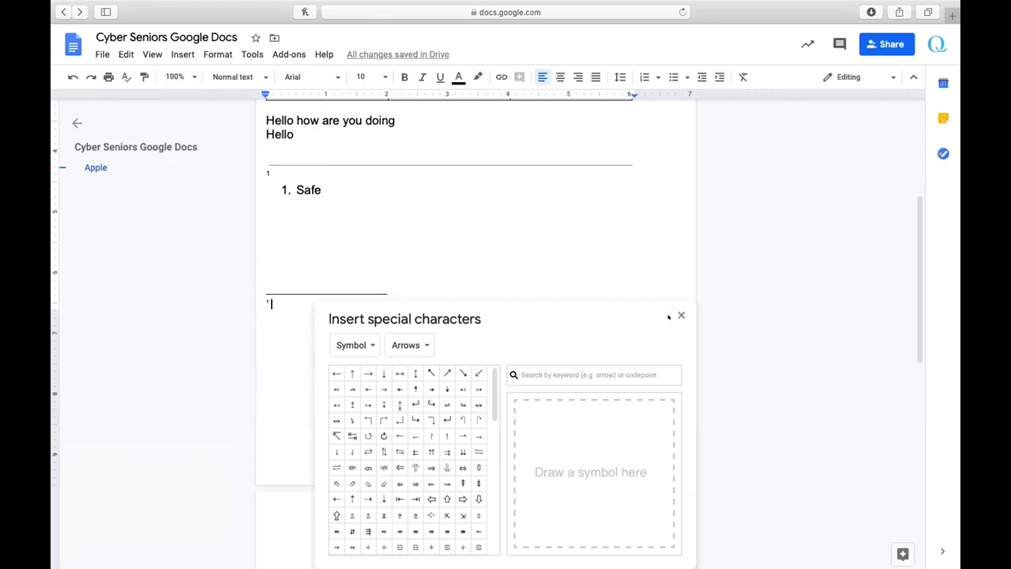
{"action": "mouse_move", "coordinate": [557, 467]}
{"action": "left_mouse_down"}
{"action": "mouse_move", "coordinate": [607, 466]}
{"action": "mouse_move", "coordinate": [564, 498]}
{"action": "mouse_move", "coordinate": [605, 504]}
{"action": "left_mouse_up"}
{"action": "type", "text": "3"}
{"action": "key", "text": "BackSpace"}
{"action": "type", "text": "e"}
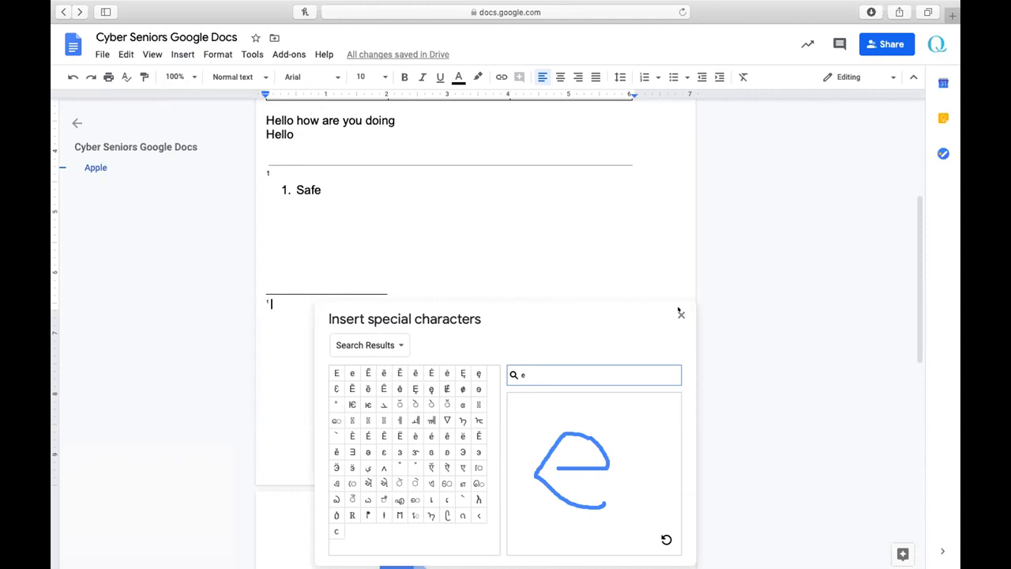
{"action": "left_click", "coordinate": [680, 312]}
Open the page header, check the page number entry among the insert options, and return to the body text after the indented "Apple"
{"action": "left_click", "coordinate": [177, 50]}
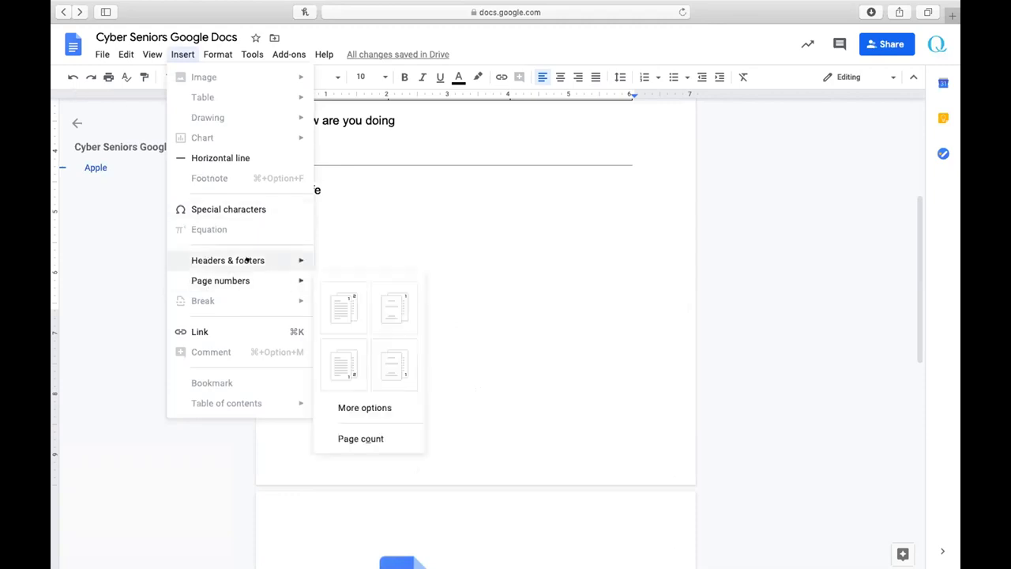
{"action": "mouse_move", "coordinate": [261, 261]}
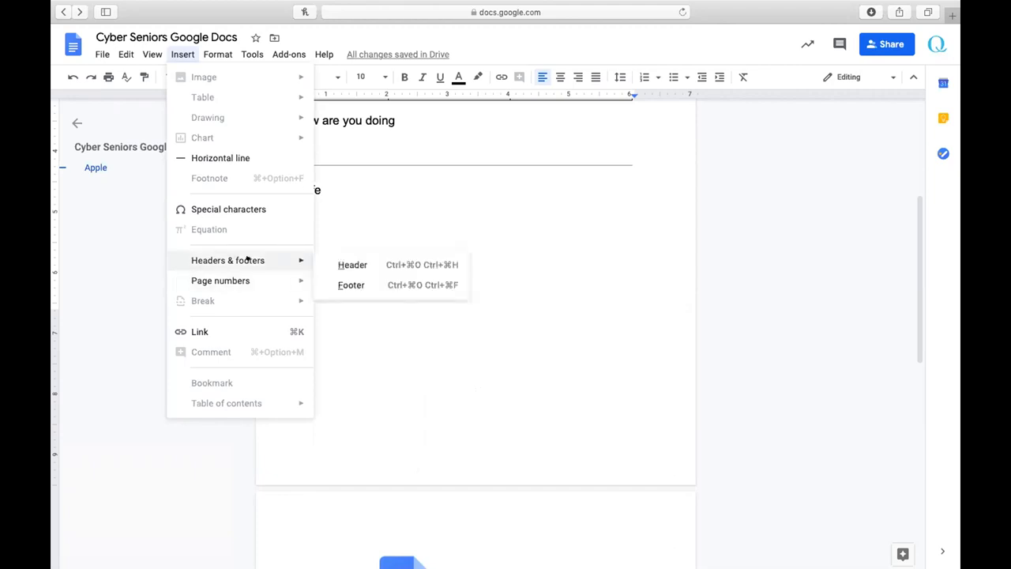
{"action": "left_click", "coordinate": [352, 265]}
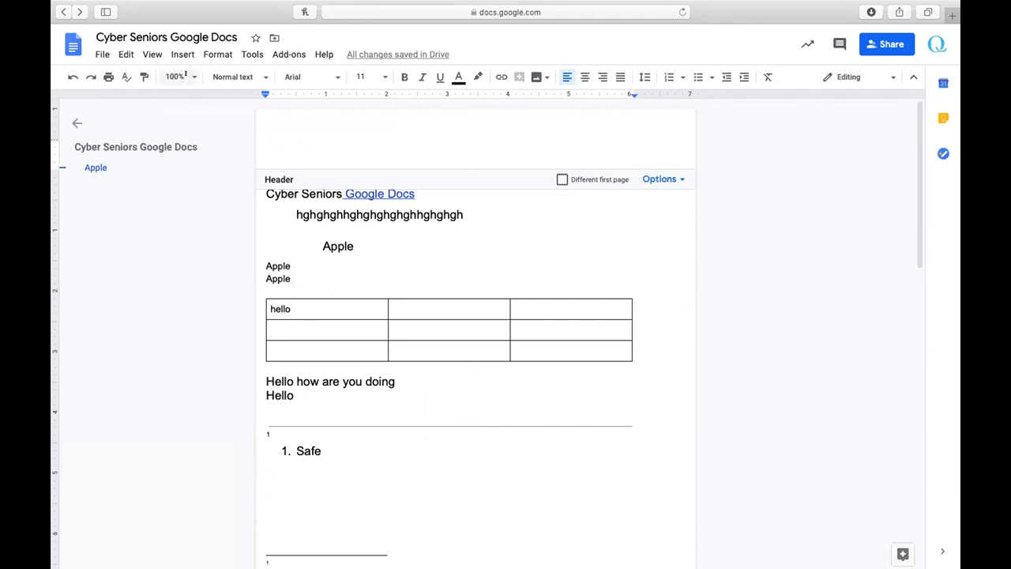
{"action": "scroll", "coordinate": [508, 389], "scroll_direction": "down", "scroll_amount": 3}
{"action": "scroll", "coordinate": [507, 389], "scroll_direction": "up", "scroll_amount": 3}
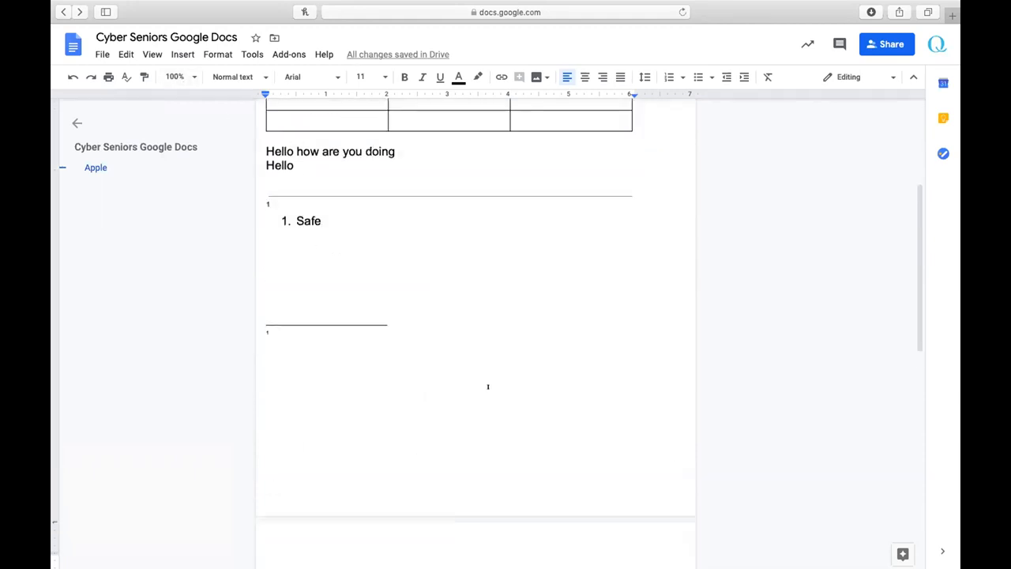
{"action": "left_click", "coordinate": [184, 54]}
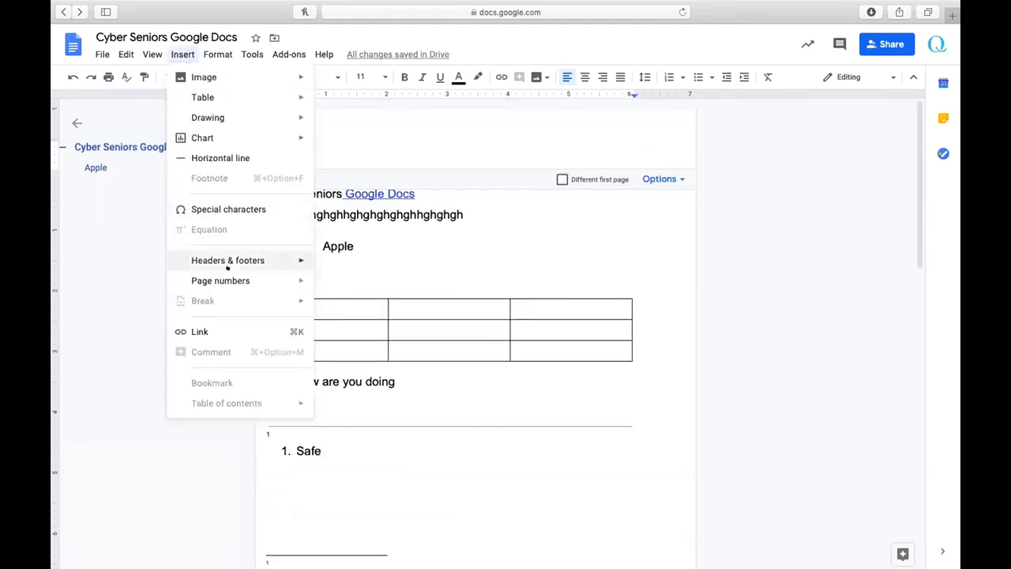
{"action": "mouse_move", "coordinate": [228, 279]}
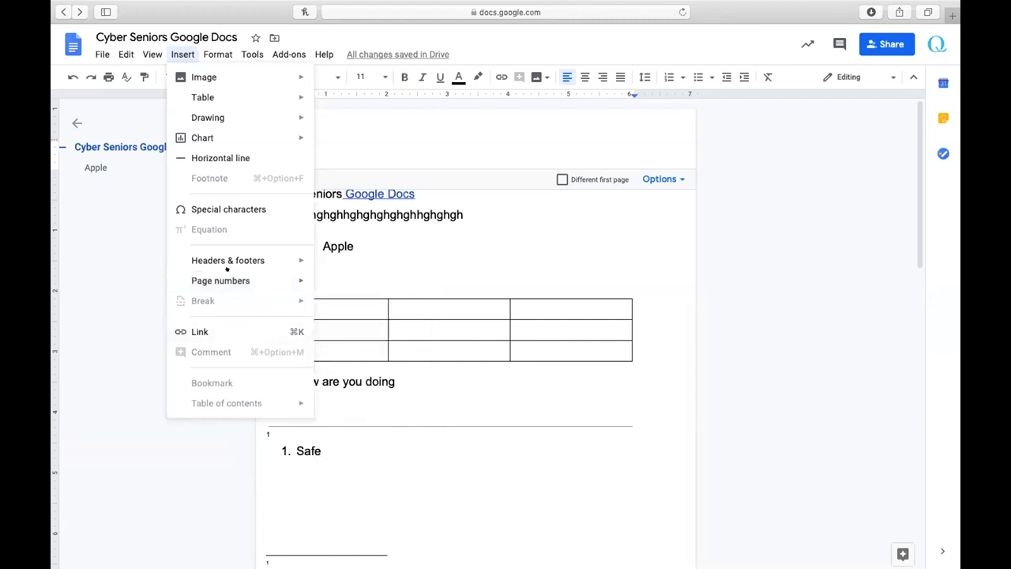
{"action": "left_click", "coordinate": [455, 229]}
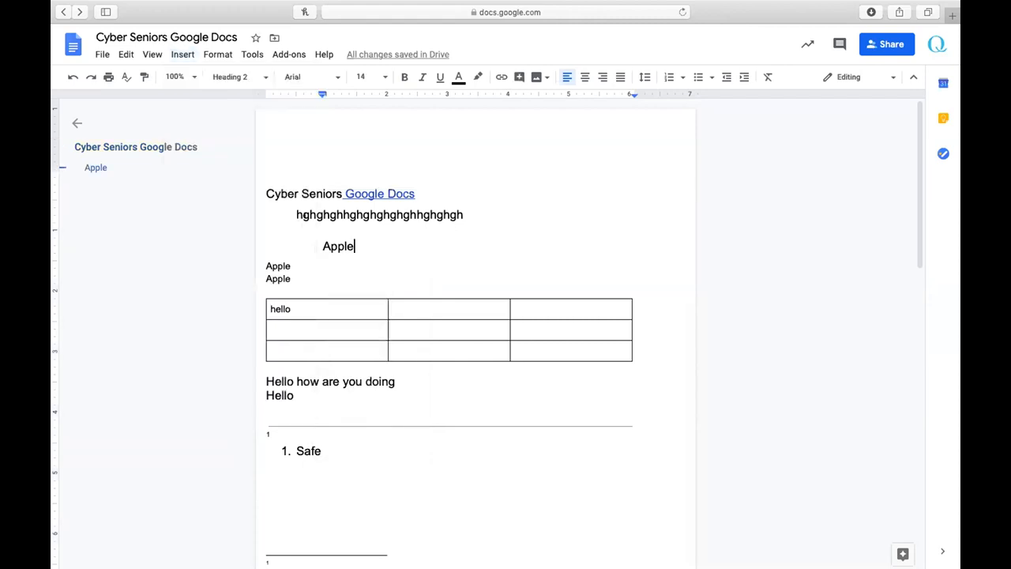
Insert a page break after the indented "Apple" heading and check the resulting pages
{"action": "left_click", "coordinate": [176, 54]}
{"action": "mouse_move", "coordinate": [188, 301]}
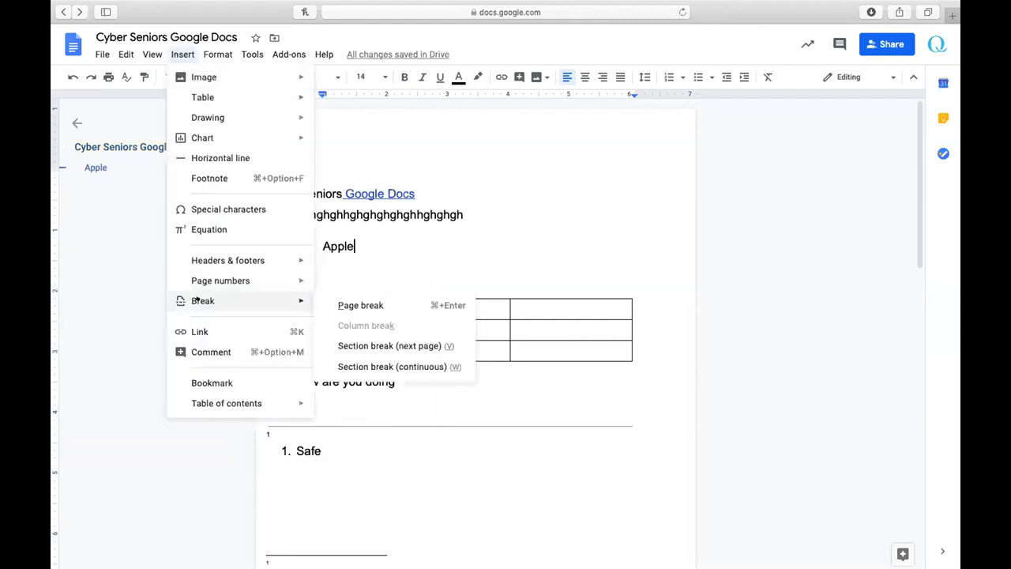
{"action": "left_click", "coordinate": [360, 304]}
{"action": "key", "text": "BackSpace"}
{"action": "key", "text": "BackSpace"}
{"action": "scroll", "coordinate": [325, 266], "scroll_direction": "down", "scroll_amount": 6}
{"action": "scroll", "coordinate": [325, 266], "scroll_direction": "up", "scroll_amount": 6}
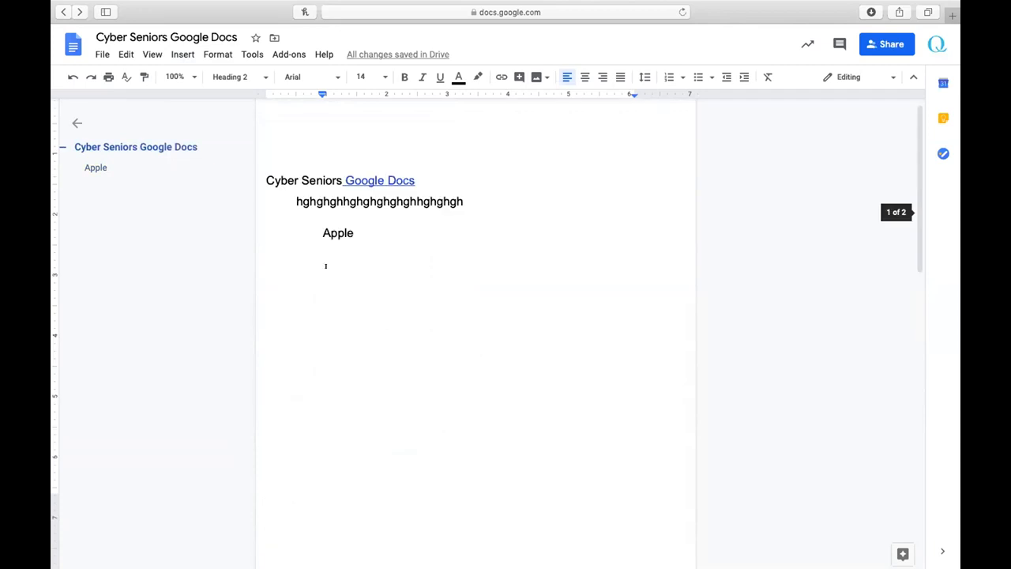
Add a bookmark at the indented "Apple" heading and check the table of contents styles without inserting one
{"action": "left_click", "coordinate": [179, 51]}
{"action": "mouse_move", "coordinate": [210, 297]}
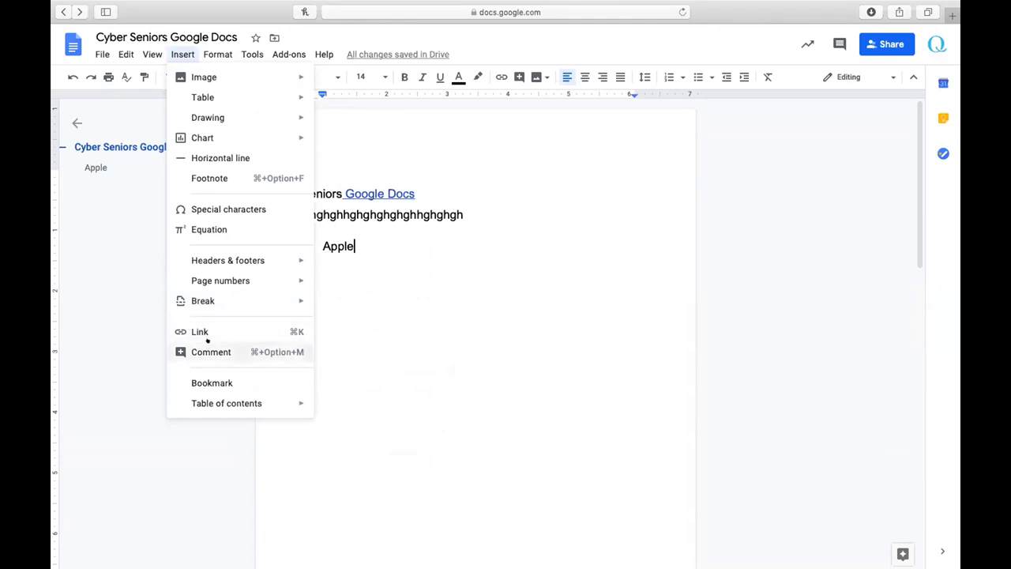
{"action": "left_click", "coordinate": [207, 382]}
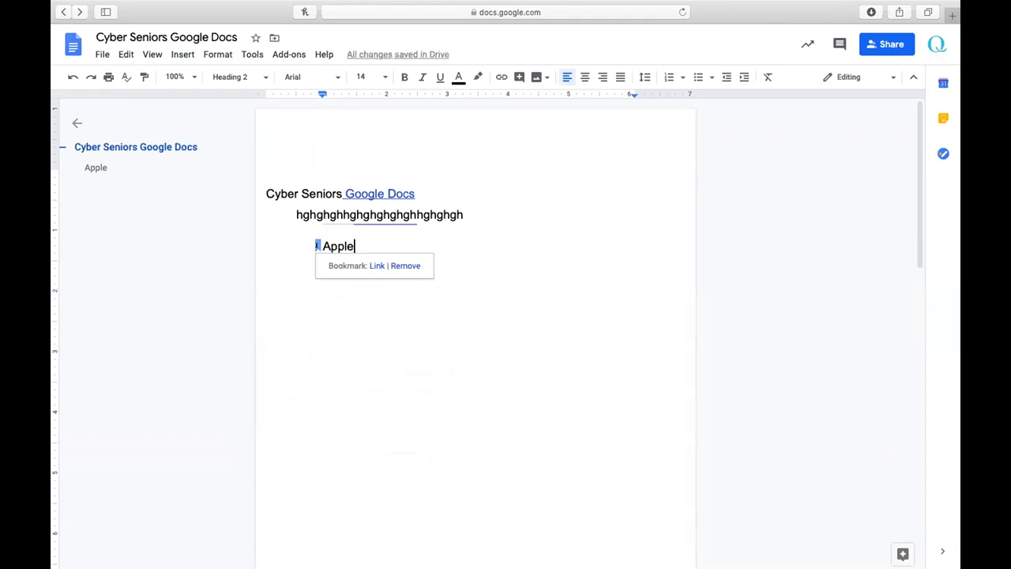
{"action": "left_click", "coordinate": [316, 214]}
{"action": "left_click", "coordinate": [324, 246]}
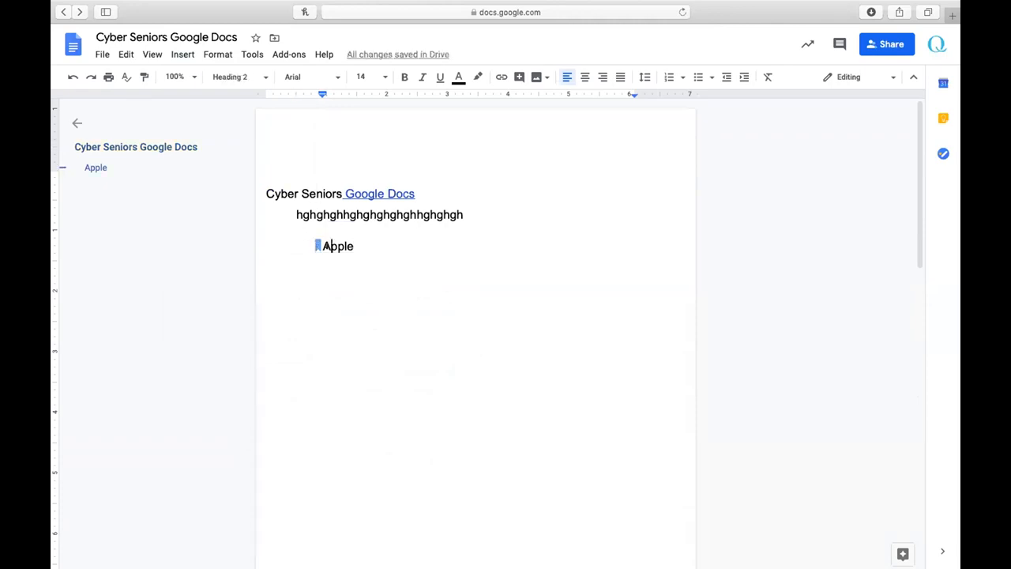
{"action": "left_click", "coordinate": [184, 50]}
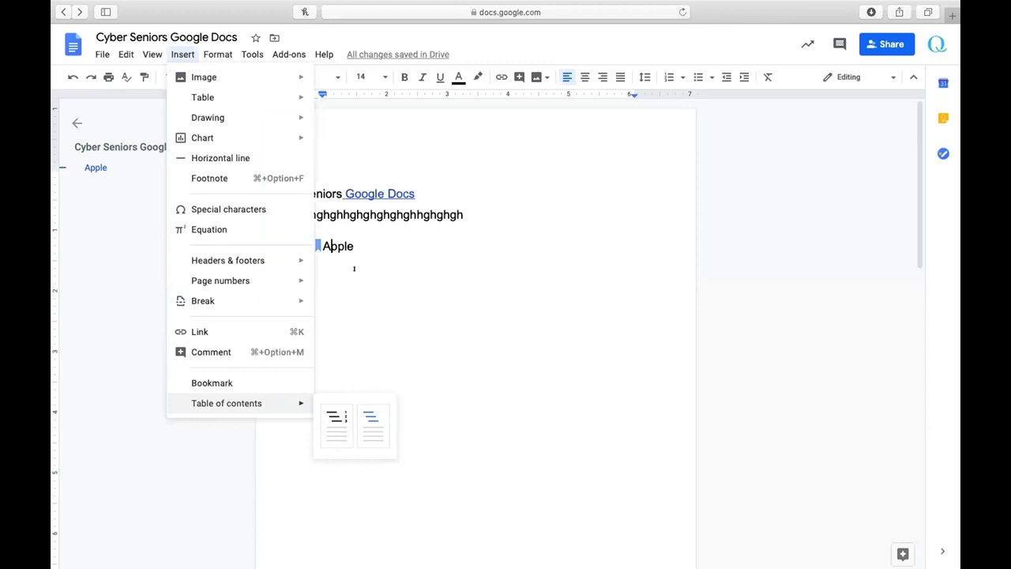
{"action": "left_click", "coordinate": [365, 246]}
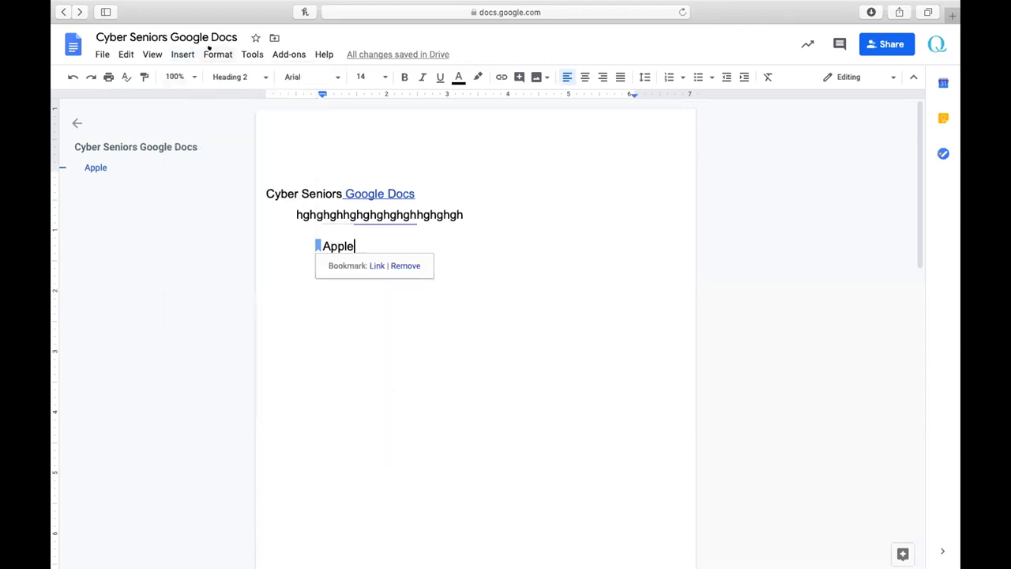
Review the text and line spacing format options, set the document to two columns, and place the cursor before the "hghg" text
{"action": "left_click", "coordinate": [217, 54]}
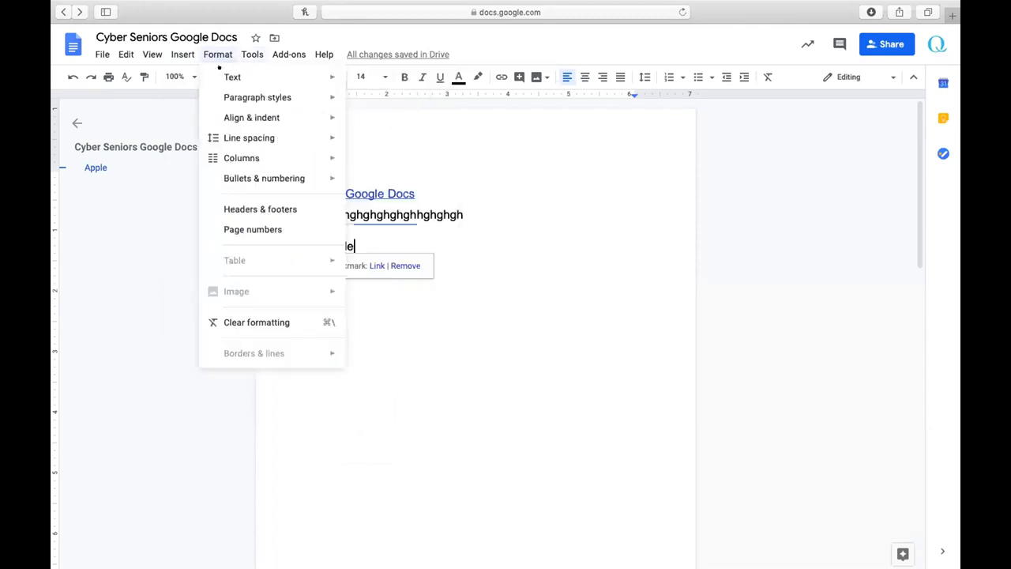
{"action": "mouse_move", "coordinate": [219, 75]}
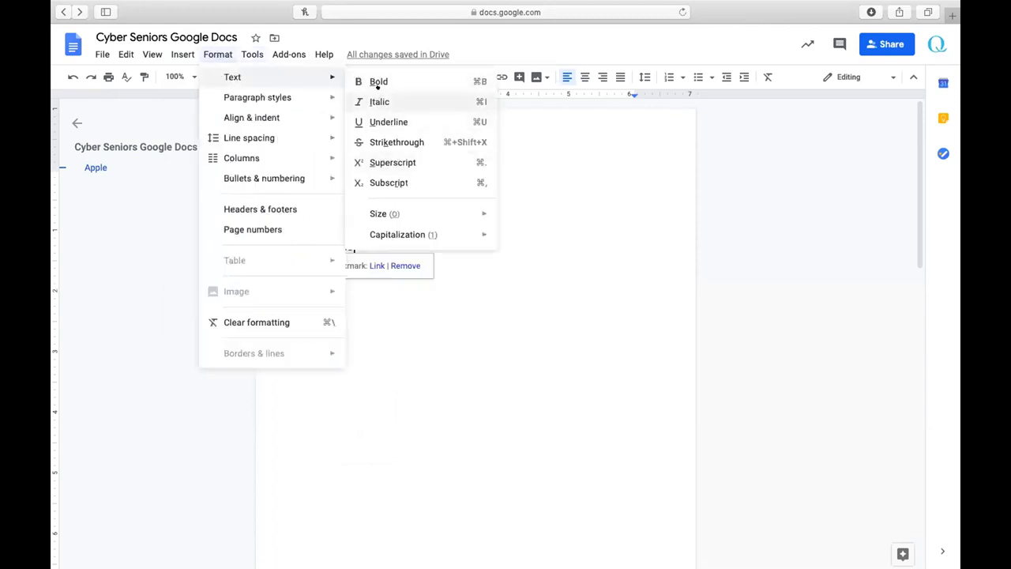
{"action": "mouse_move", "coordinate": [257, 89]}
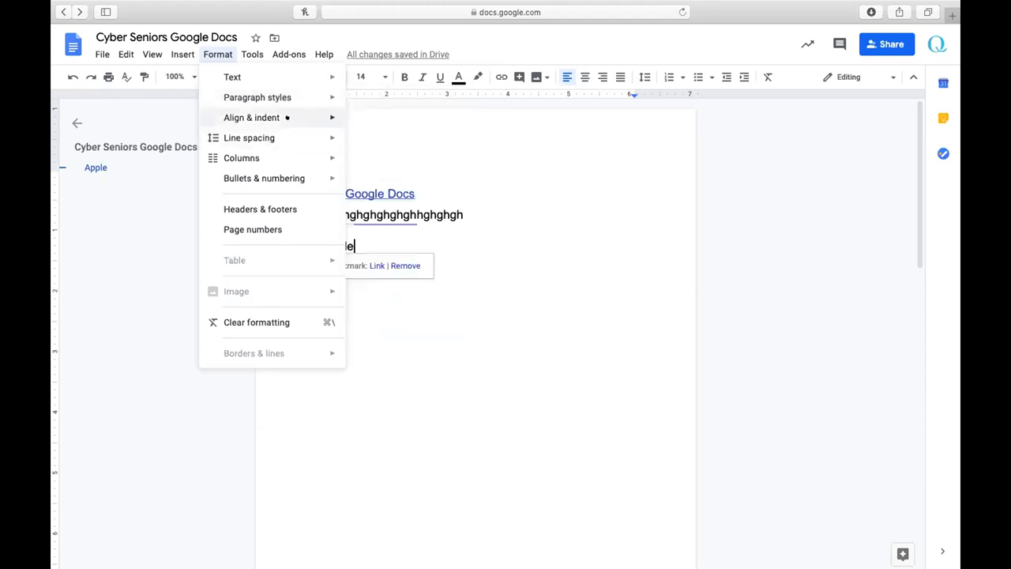
{"action": "mouse_move", "coordinate": [287, 117]}
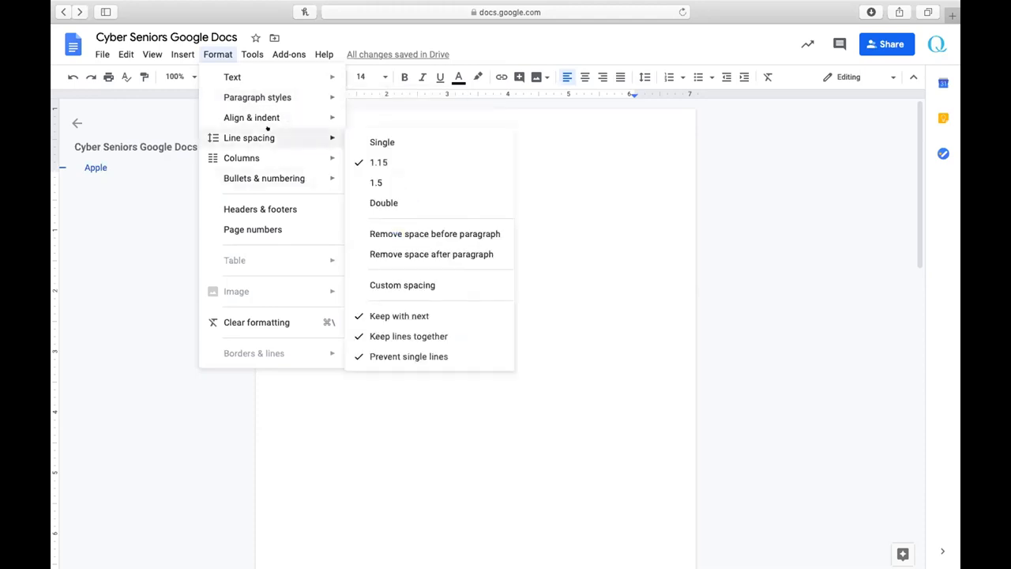
{"action": "mouse_move", "coordinate": [259, 158]}
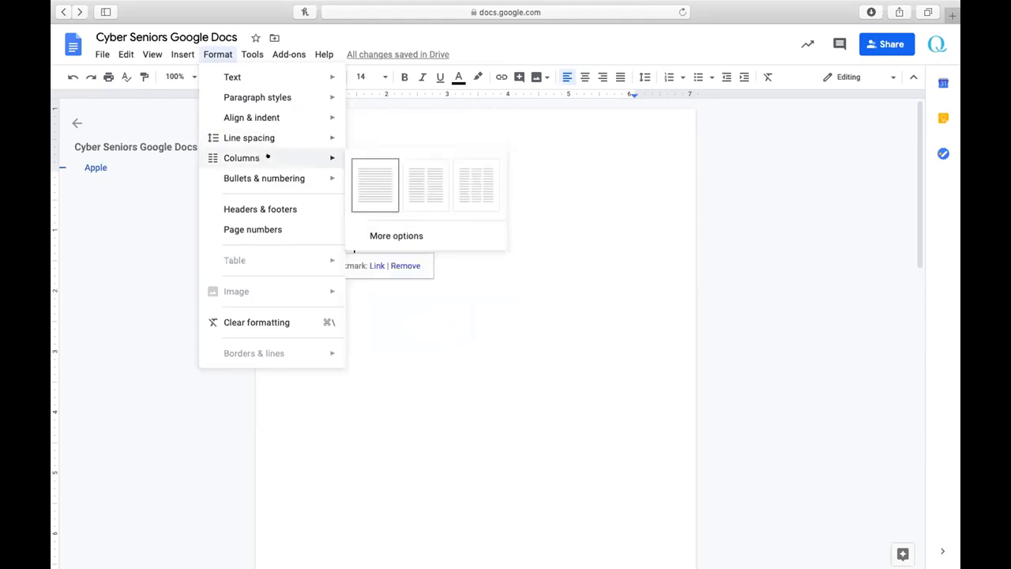
{"action": "left_click", "coordinate": [428, 178]}
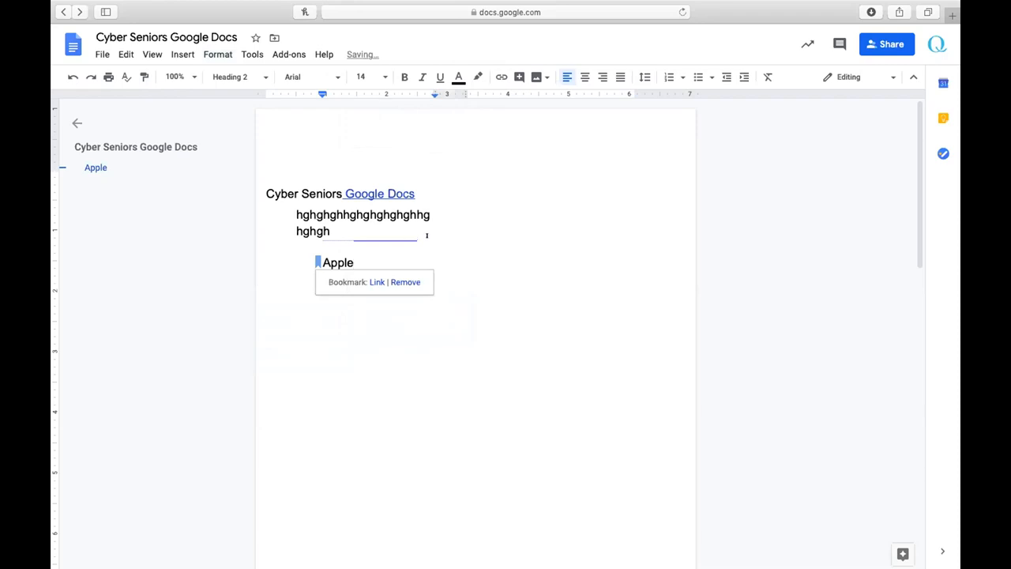
{"action": "left_click", "coordinate": [296, 214]}
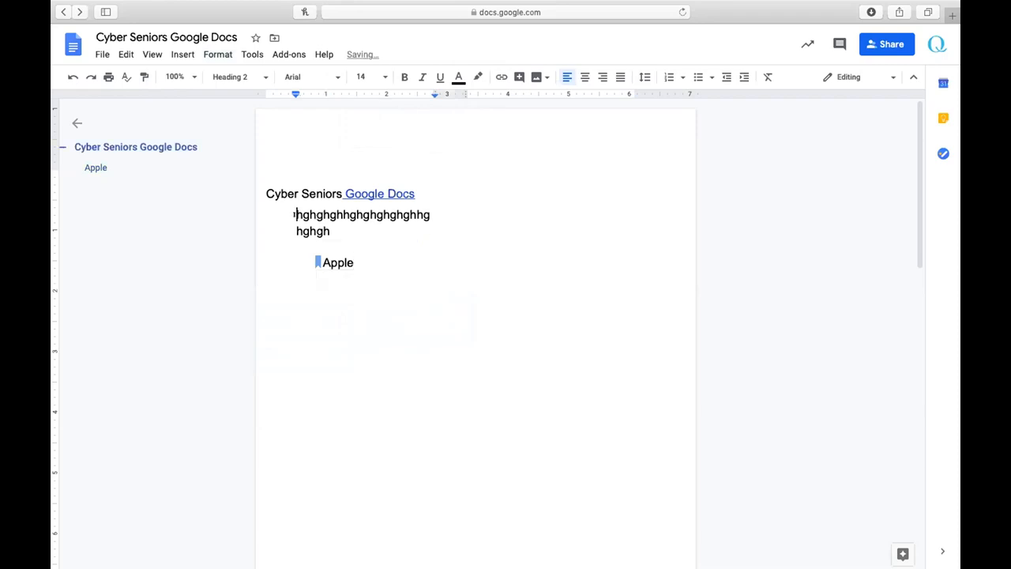
Review the format options and the spelling and grammar options without changing any of them
{"action": "left_click", "coordinate": [214, 55]}
{"action": "mouse_move", "coordinate": [238, 172]}
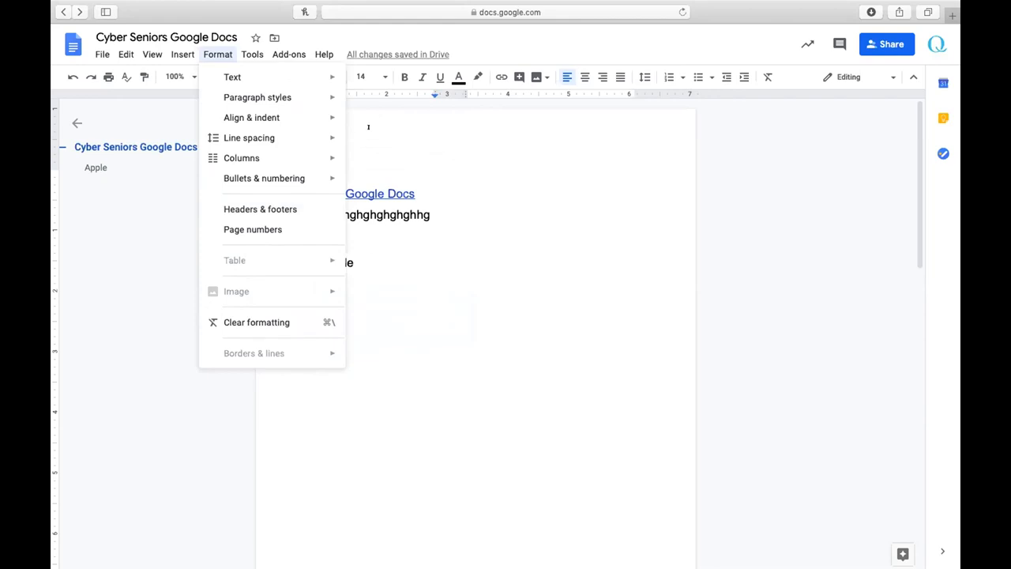
{"action": "left_click", "coordinate": [368, 127]}
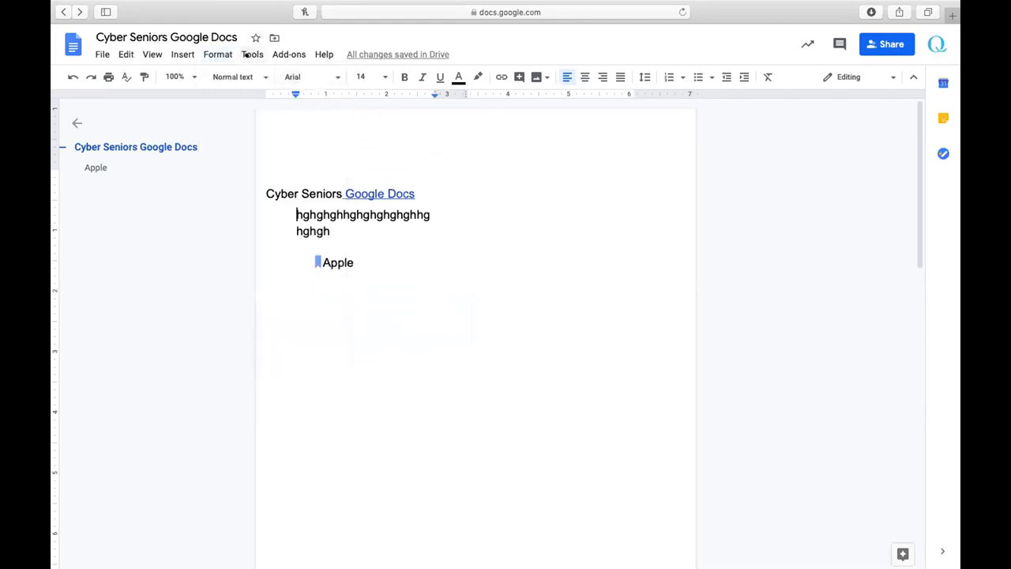
{"action": "left_click", "coordinate": [246, 53]}
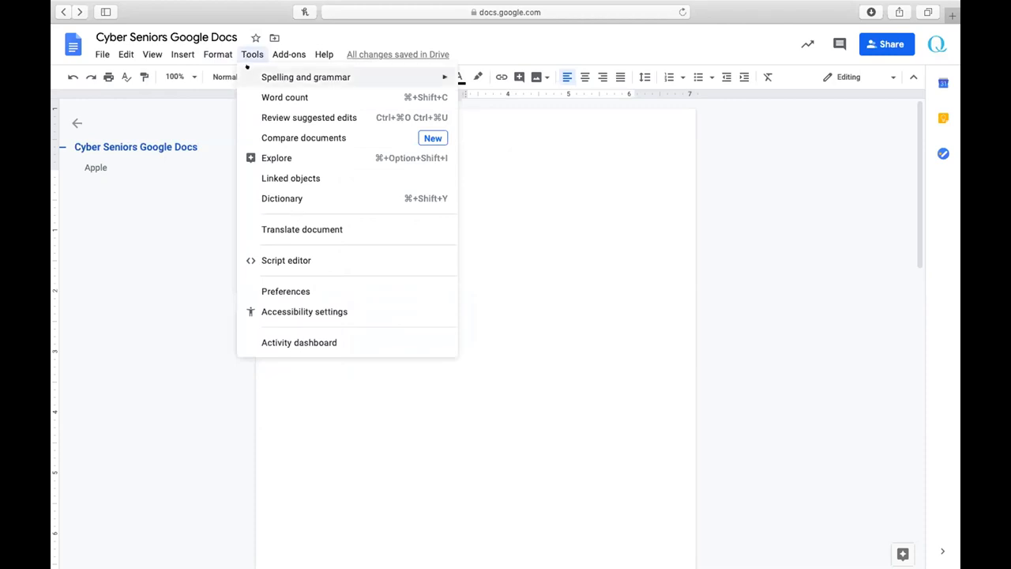
{"action": "mouse_move", "coordinate": [247, 68]}
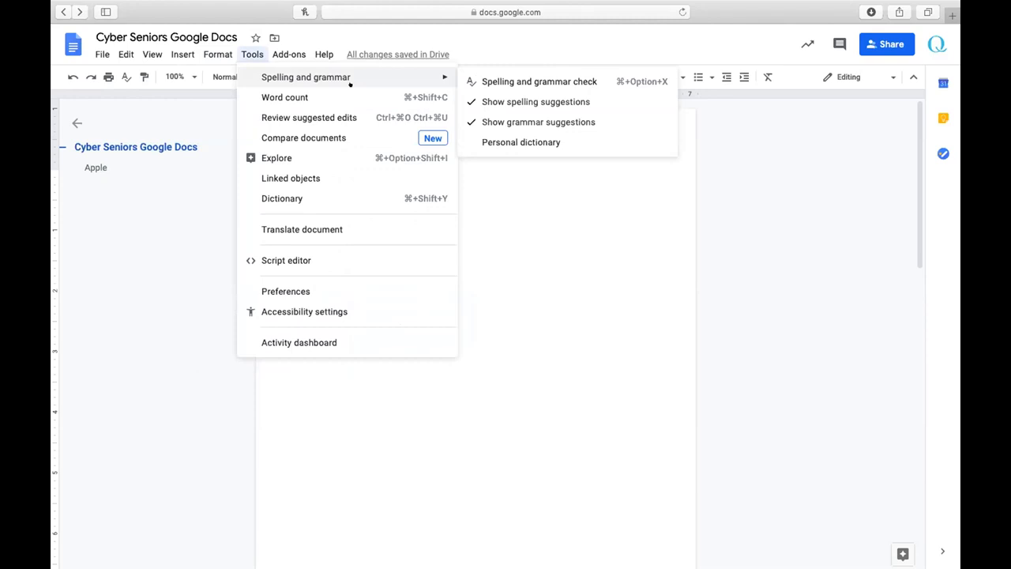
{"action": "left_click", "coordinate": [636, 388]}
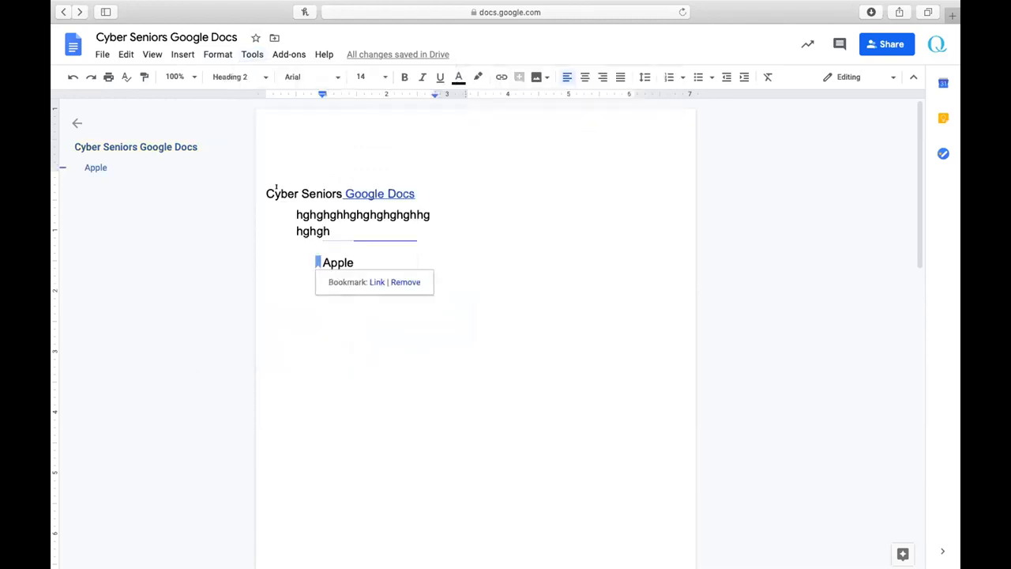
Check the document's word count with the cursor in the "Cyber Seniors Google Docs" heading, leaving the count display while typing off
{"action": "left_click_drag", "start_coordinate": [266, 194], "coordinate": [409, 196]}
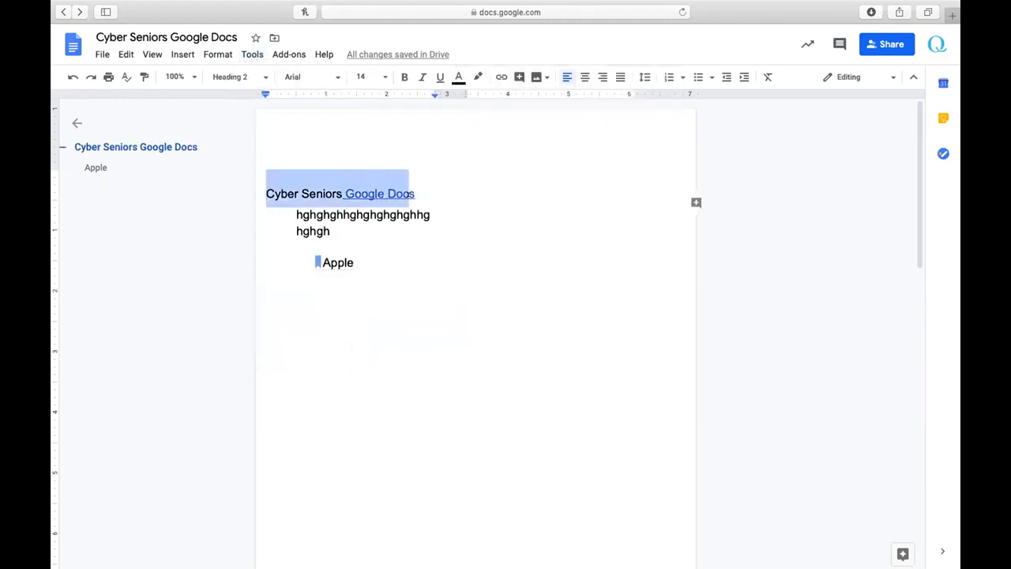
{"action": "left_click", "coordinate": [324, 193]}
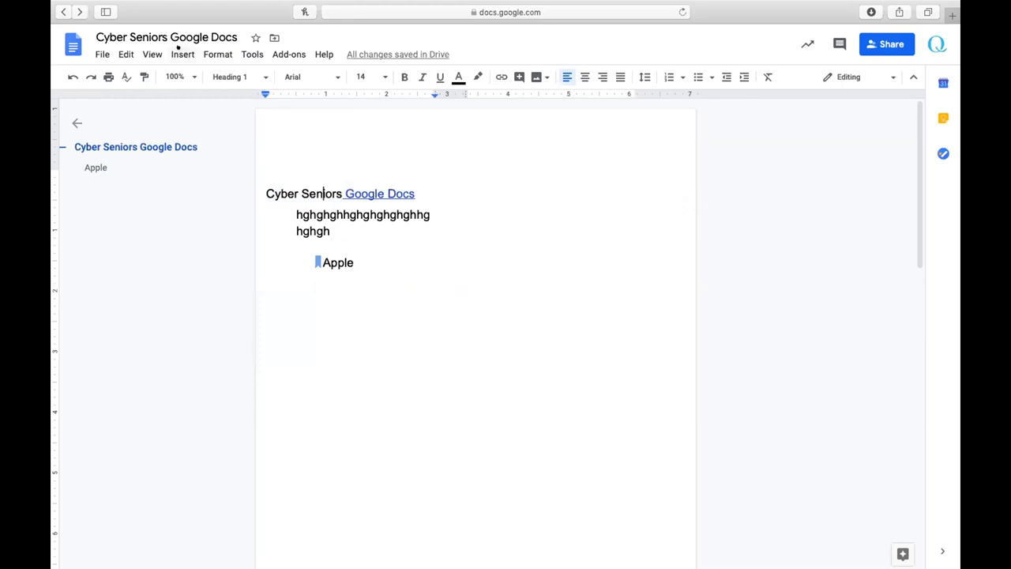
{"action": "left_click", "coordinate": [251, 52]}
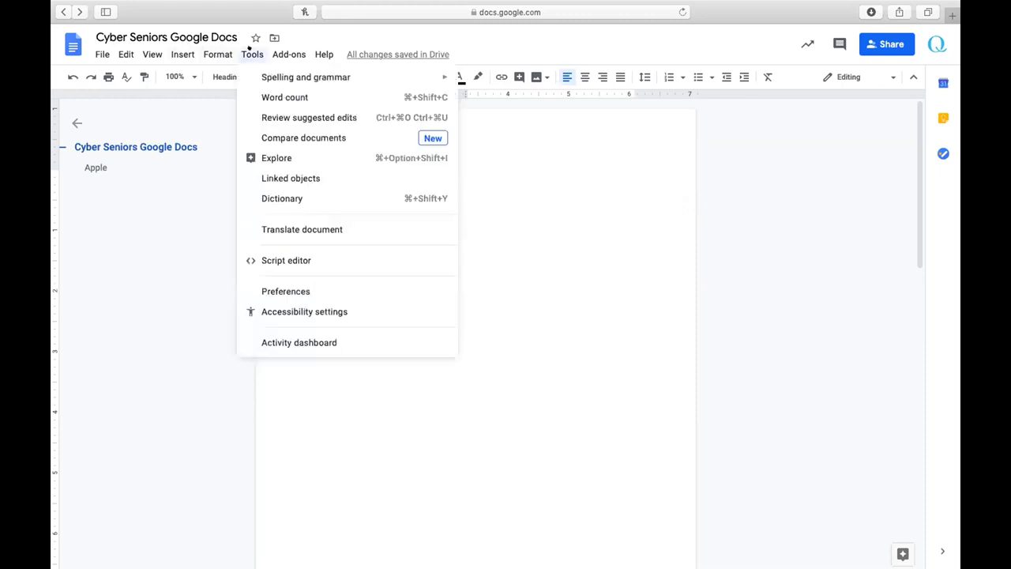
{"action": "left_click", "coordinate": [268, 95]}
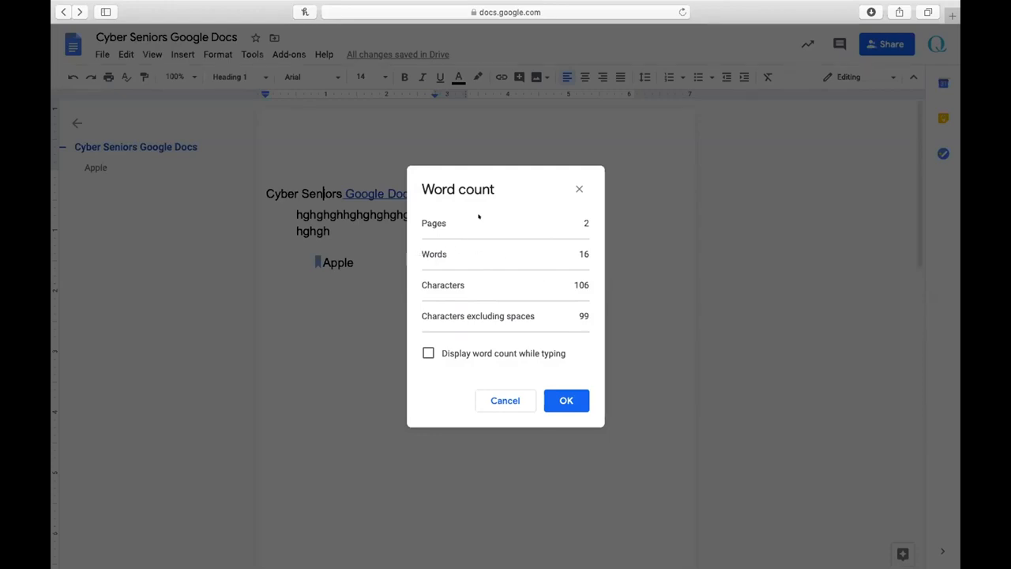
{"action": "left_click", "coordinate": [551, 399]}
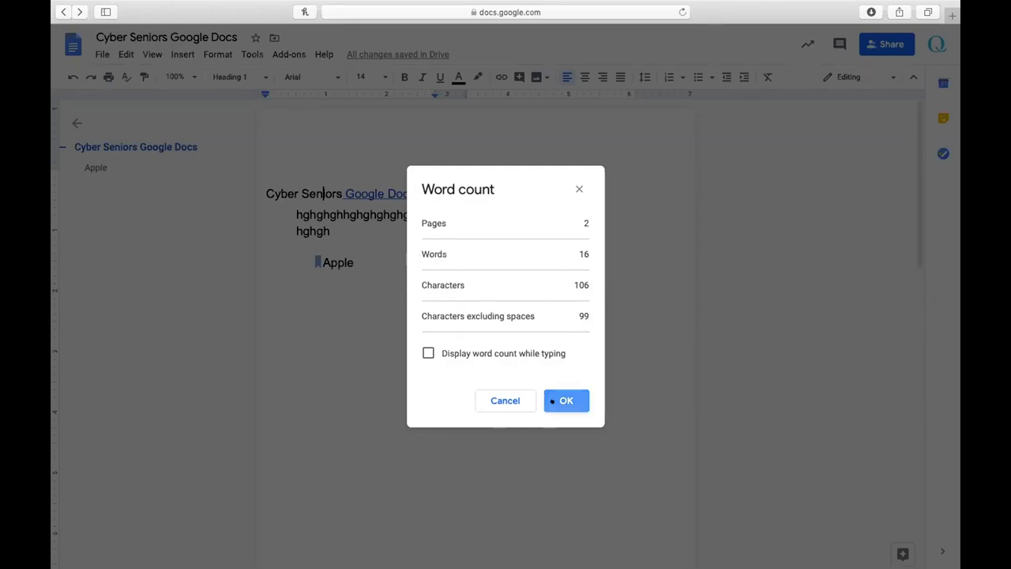
Check the document for suggested edits and dismiss the notice
{"action": "left_click", "coordinate": [247, 53]}
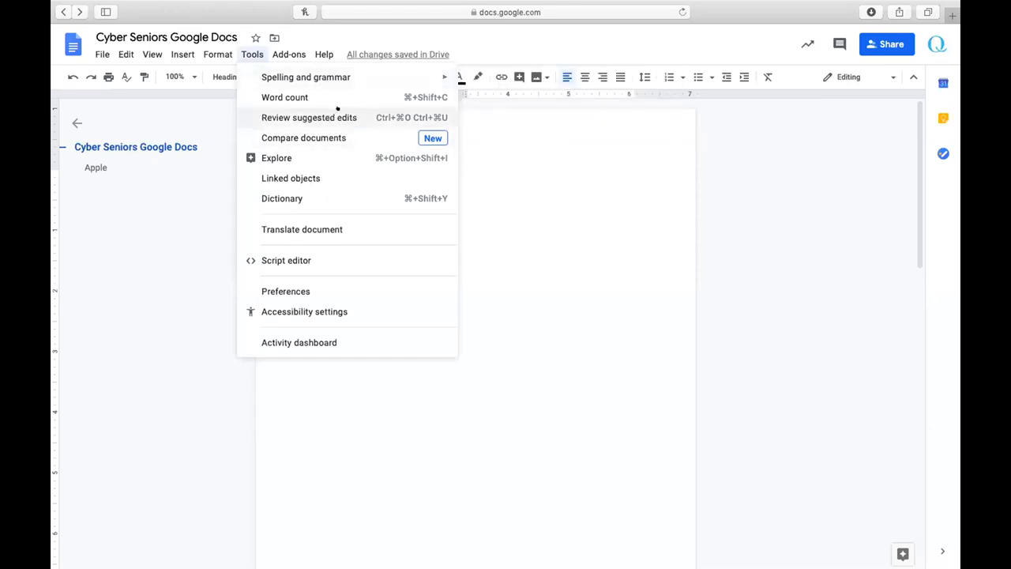
{"action": "left_click", "coordinate": [389, 118]}
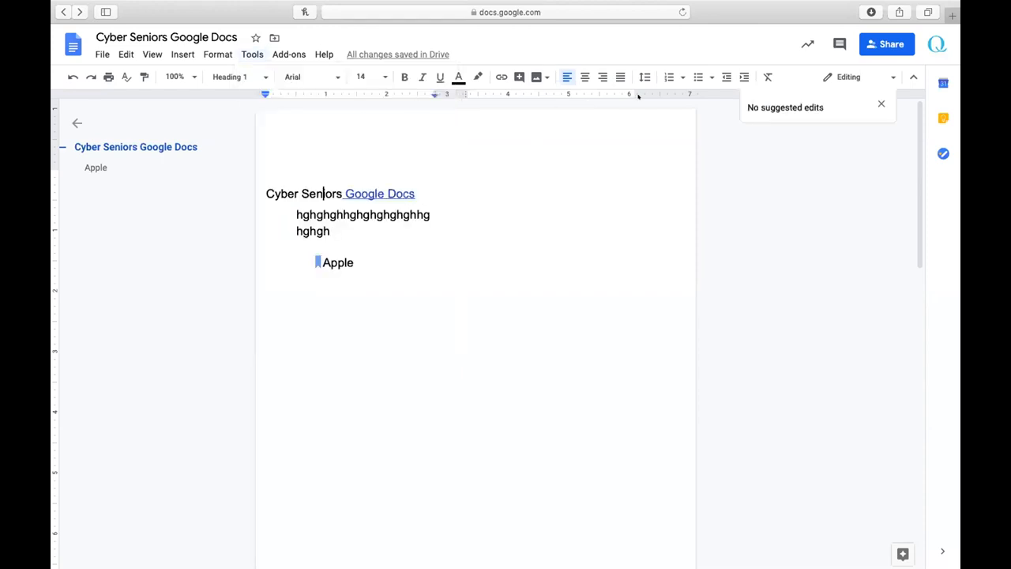
{"action": "left_click", "coordinate": [878, 102]}
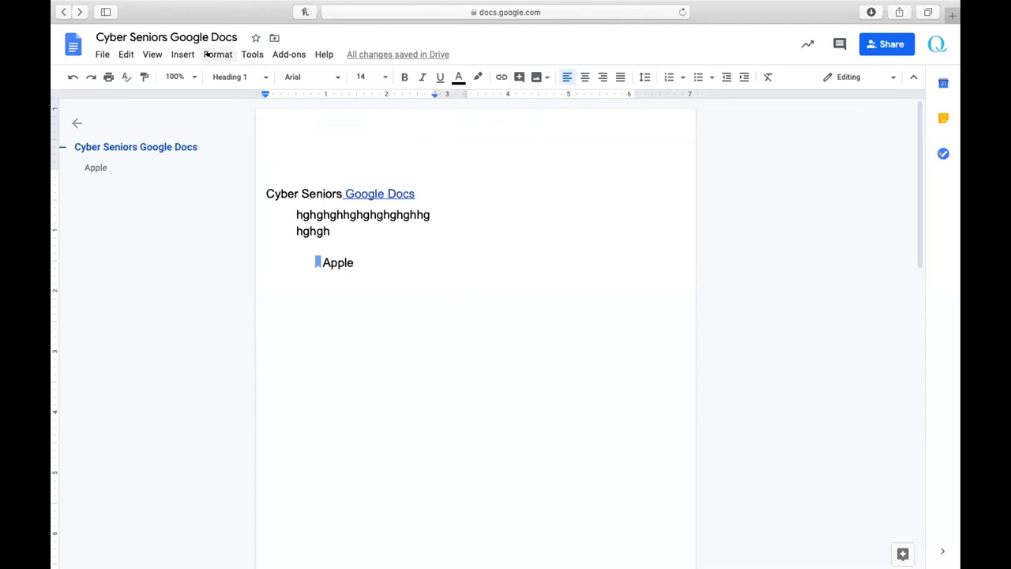
{"action": "left_click", "coordinate": [251, 52]}
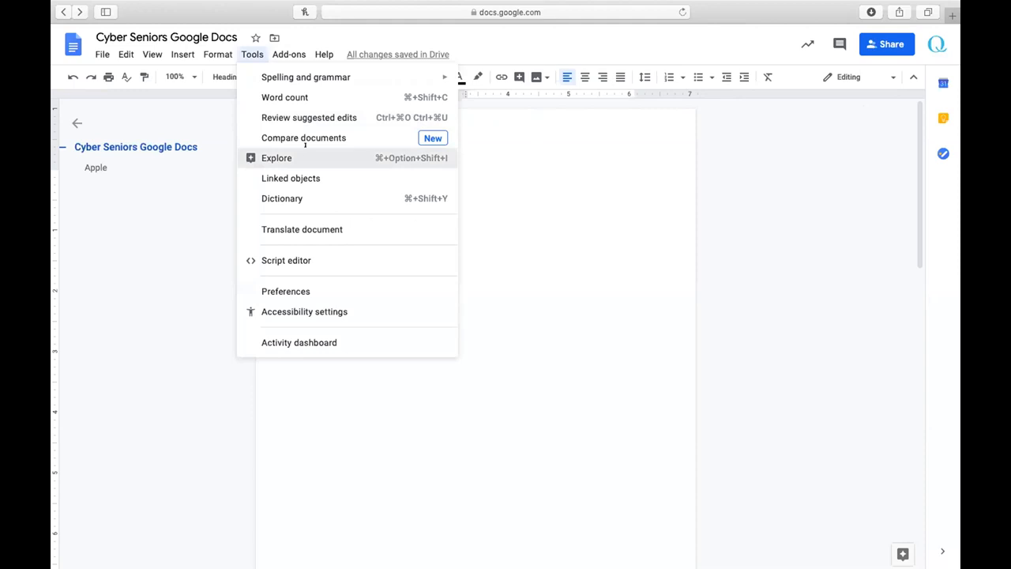
{"action": "left_click", "coordinate": [306, 158]}
{"action": "left_click", "coordinate": [908, 82]}
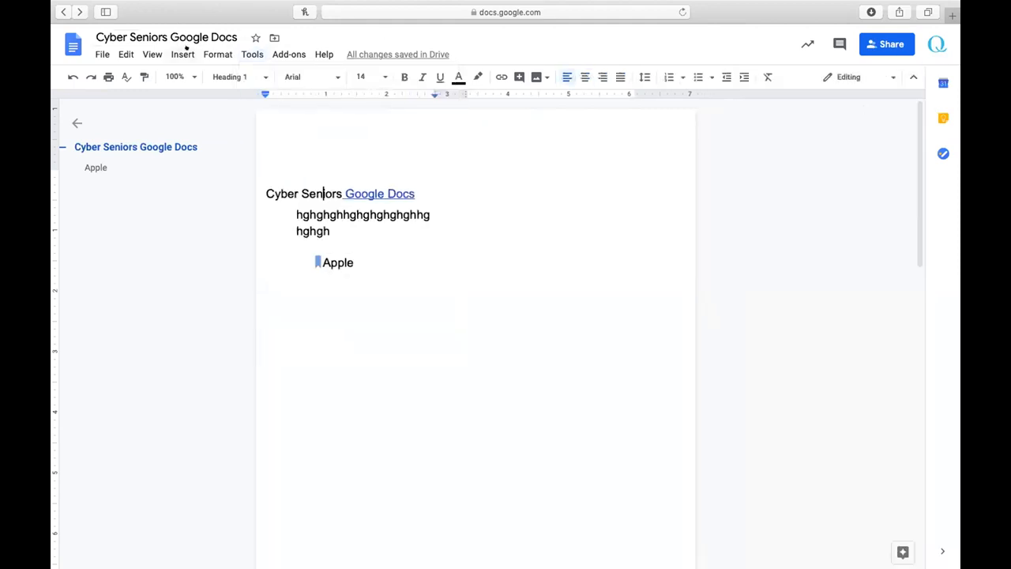
View the Compare documents settings and cancel without comparing anything
{"action": "left_click", "coordinate": [218, 49]}
{"action": "left_click", "coordinate": [239, 47]}
{"action": "left_click", "coordinate": [252, 53]}
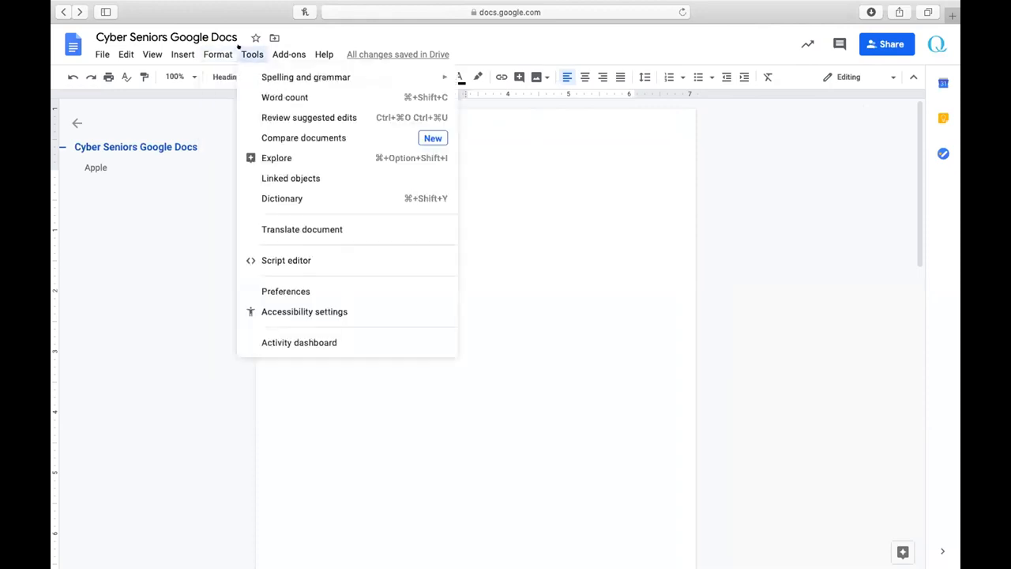
{"action": "left_click", "coordinate": [272, 136]}
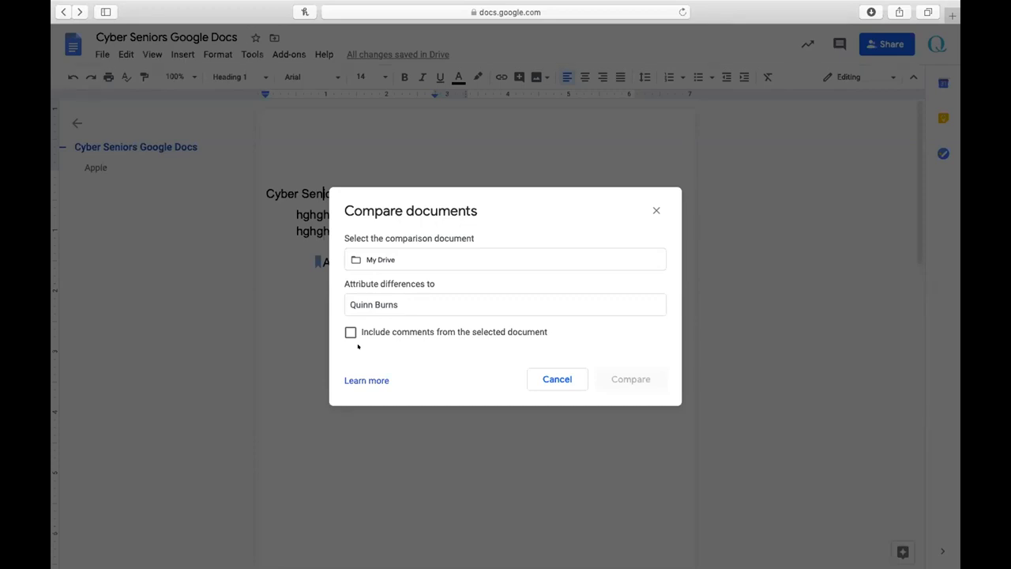
{"action": "left_click", "coordinate": [552, 371]}
Look through the topics and images that Explore suggests for the document, and close it
{"action": "left_click", "coordinate": [252, 54]}
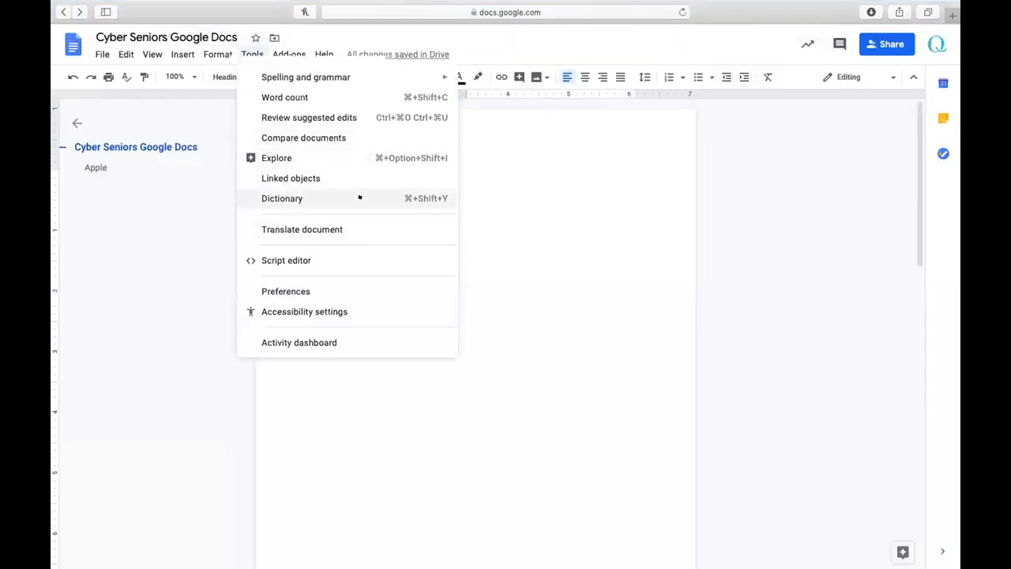
{"action": "left_click", "coordinate": [290, 150]}
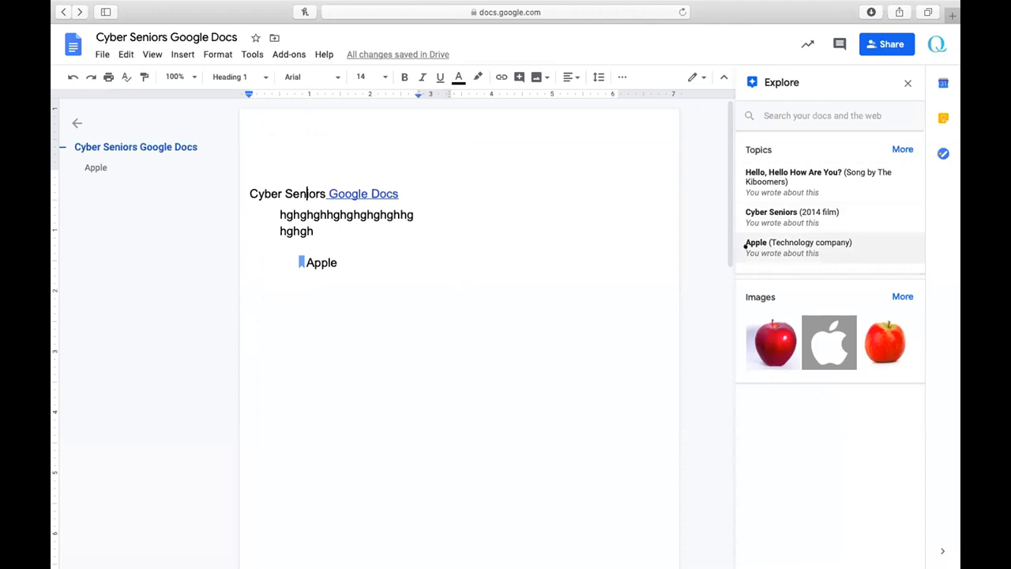
{"action": "left_click", "coordinate": [906, 81]}
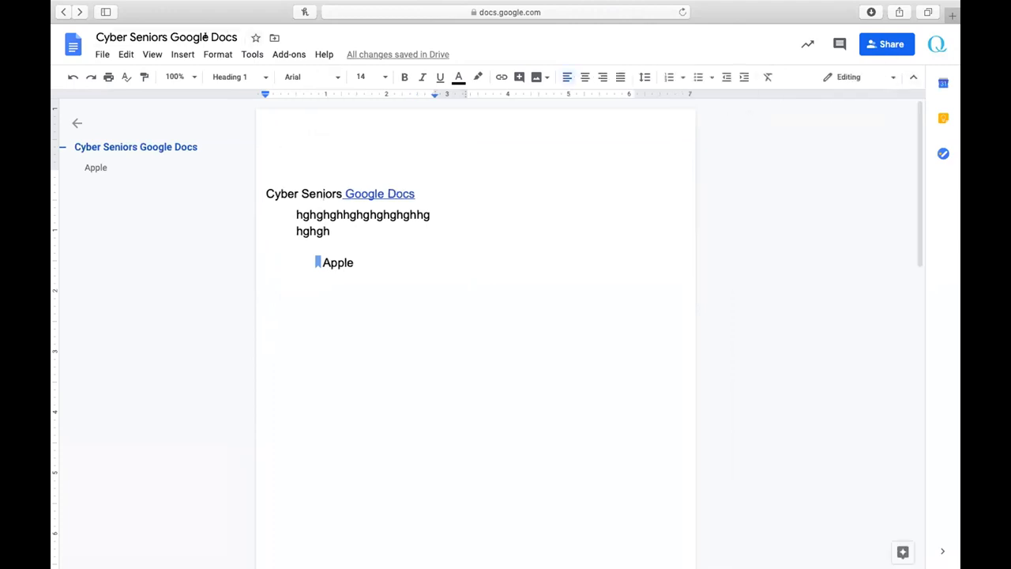
Check the document's linked objects and close the overview
{"action": "left_click", "coordinate": [210, 53]}
{"action": "mouse_move", "coordinate": [252, 53]}
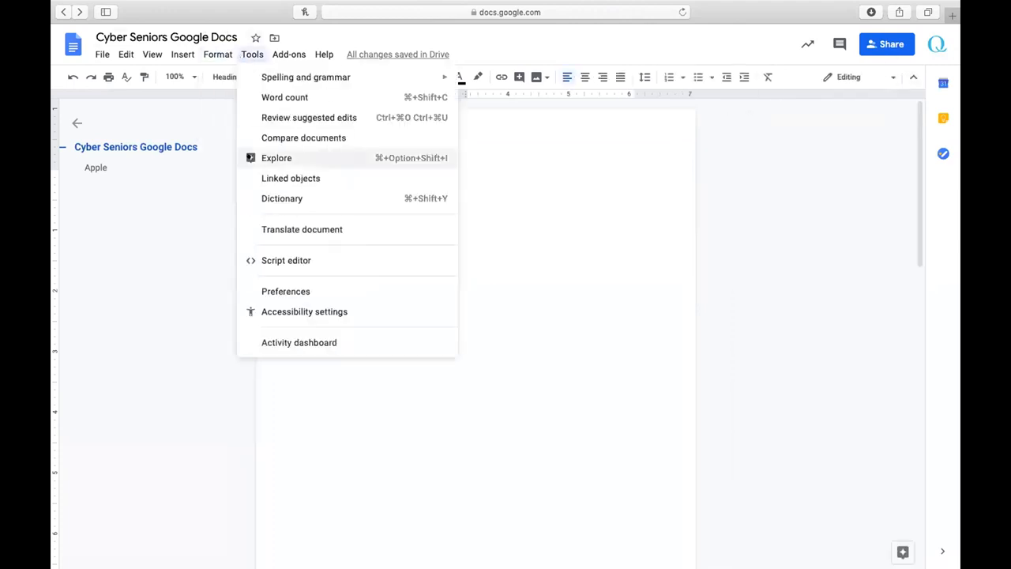
{"action": "left_click", "coordinate": [339, 177]}
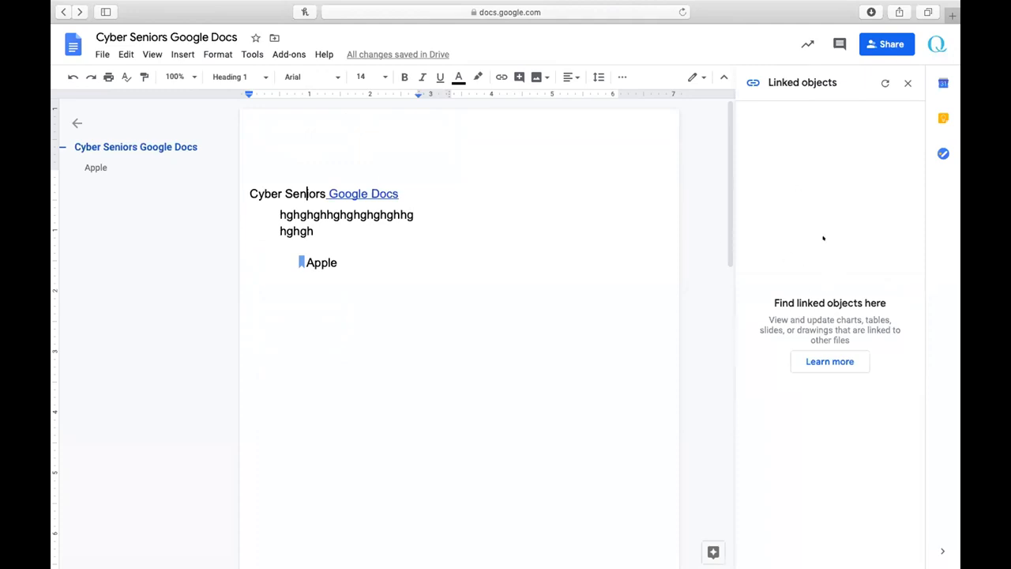
{"action": "left_click", "coordinate": [905, 81]}
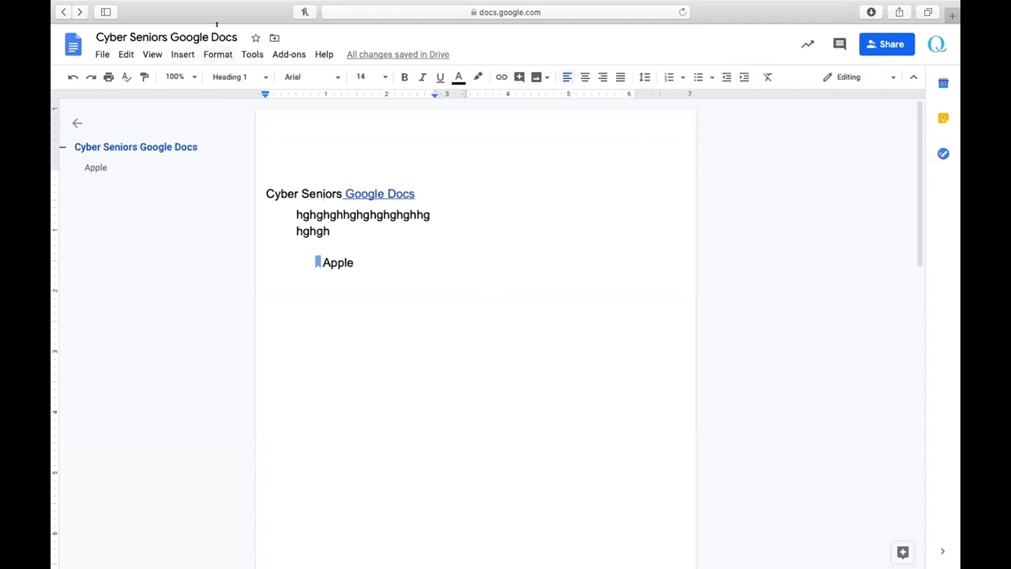
Look up the heading word "Seniors" in the dictionary and close the definition
{"action": "left_click", "coordinate": [246, 51]}
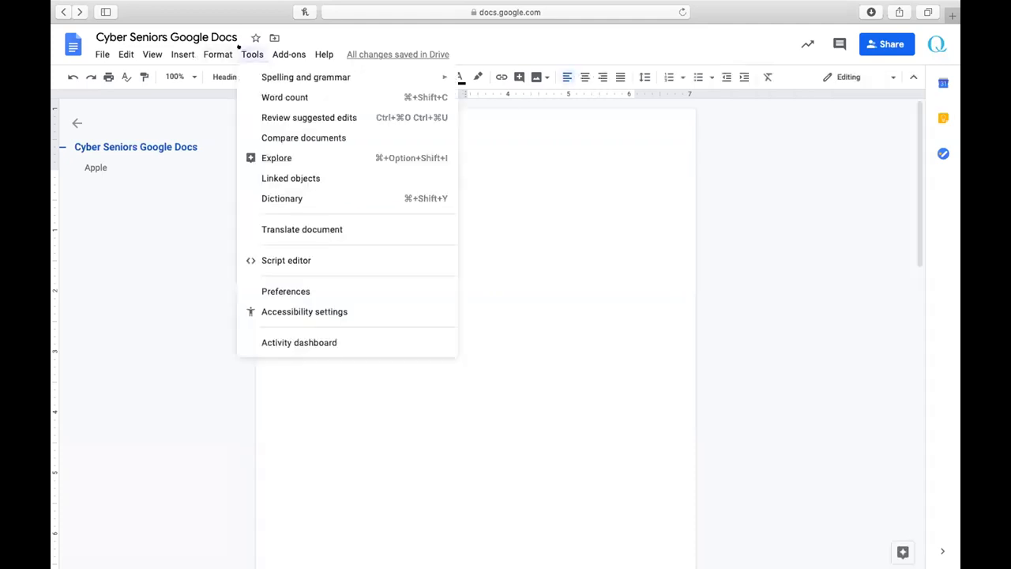
{"action": "left_click", "coordinate": [300, 196]}
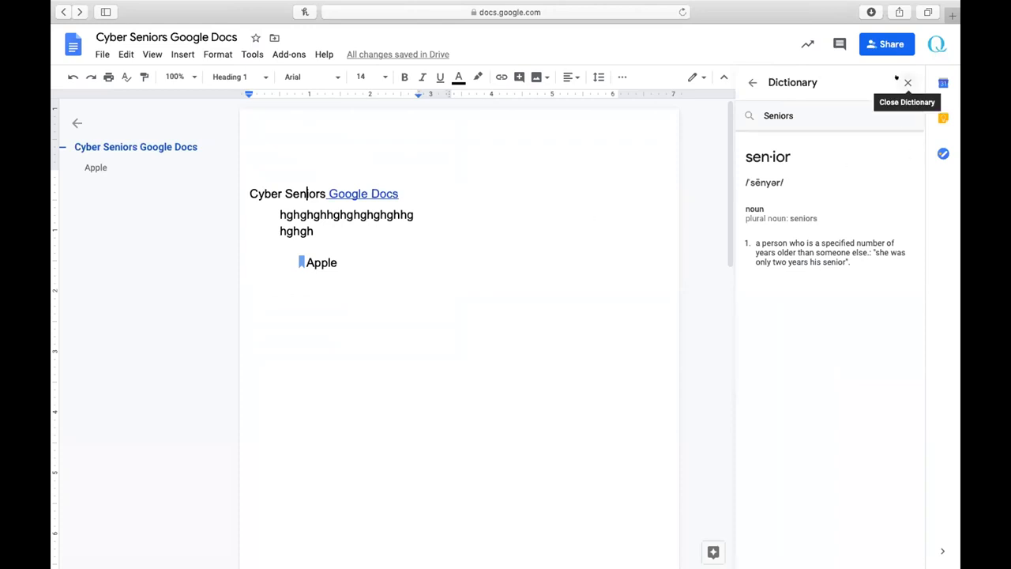
{"action": "left_click", "coordinate": [898, 79]}
Browse the languages available for a translated copy of the document and cancel the translation
{"action": "left_click", "coordinate": [240, 54]}
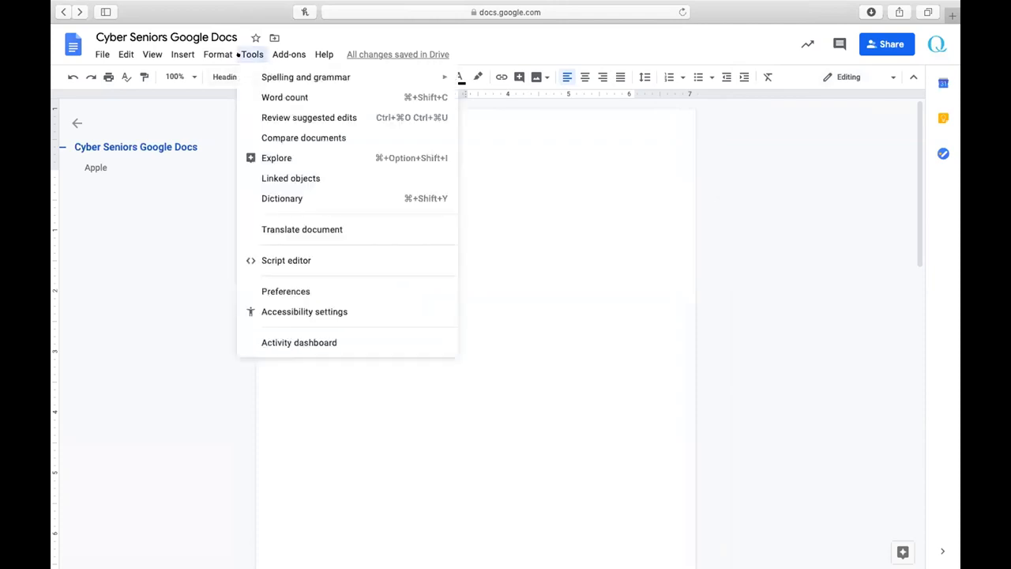
{"action": "left_click", "coordinate": [301, 225]}
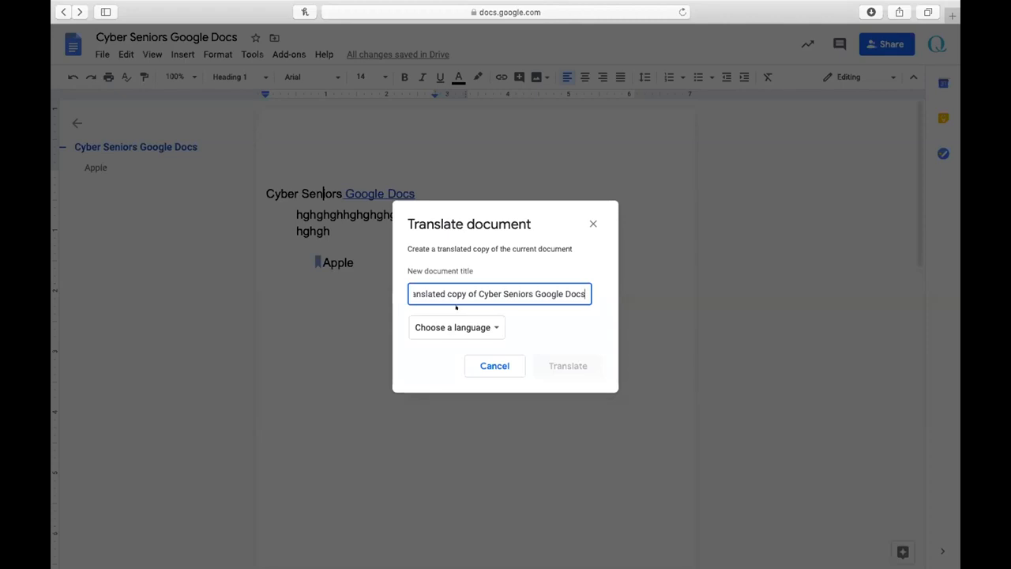
{"action": "left_click", "coordinate": [431, 320]}
{"action": "scroll", "coordinate": [447, 465], "scroll_direction": "down", "scroll_amount": 3}
{"action": "scroll", "coordinate": [449, 459], "scroll_direction": "up", "scroll_amount": 2}
{"action": "left_click", "coordinate": [569, 319]}
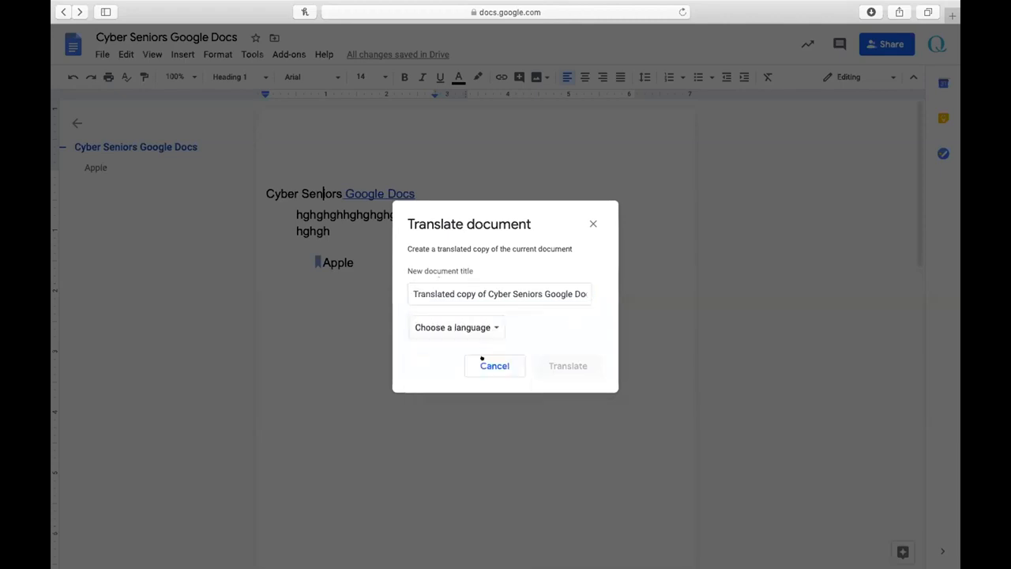
{"action": "left_click", "coordinate": [482, 360]}
Review the general preferences and the automatic substitutions list, and close the preferences without changes
{"action": "left_click", "coordinate": [251, 54]}
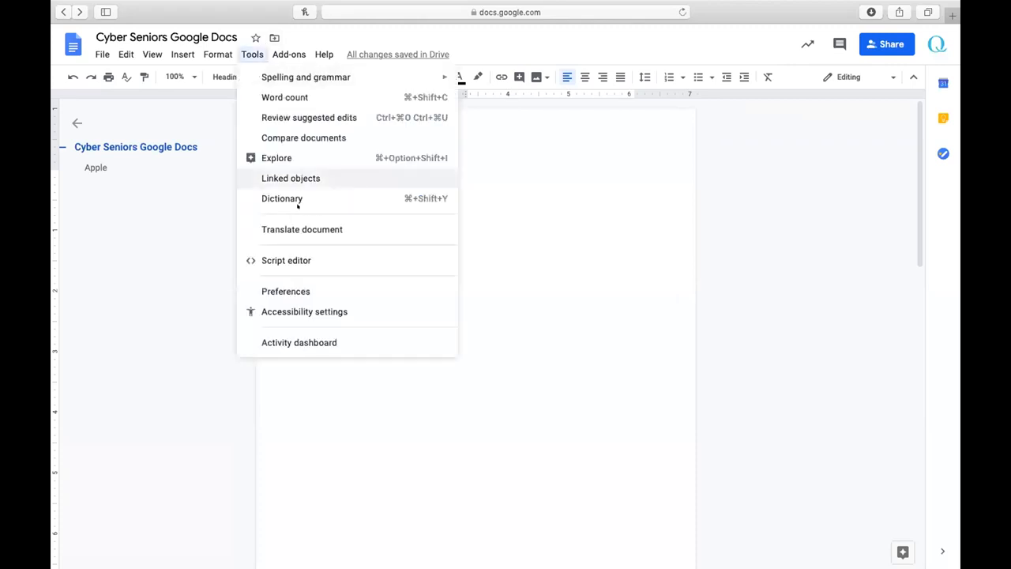
{"action": "left_click", "coordinate": [300, 292]}
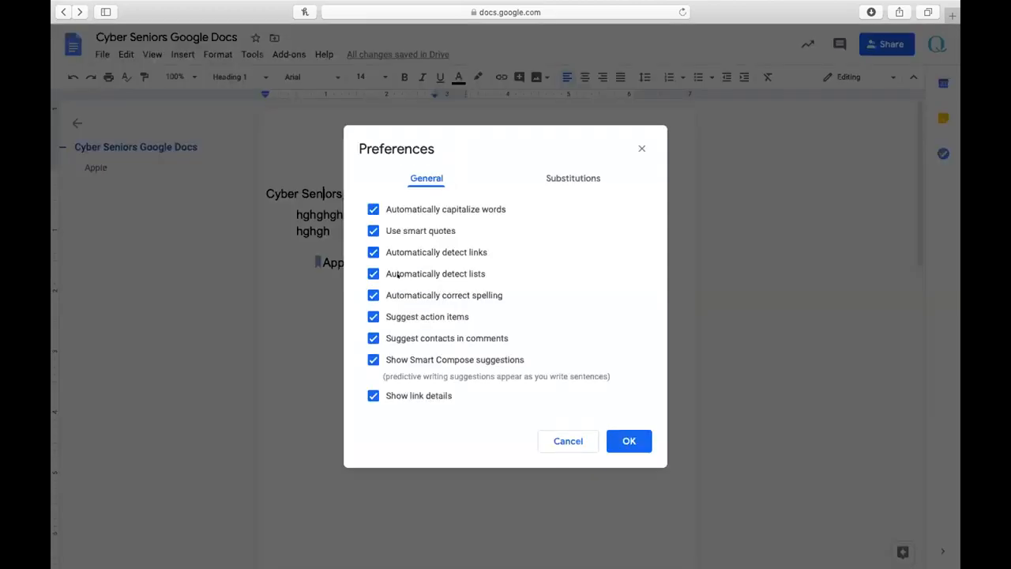
{"action": "left_click", "coordinate": [560, 175]}
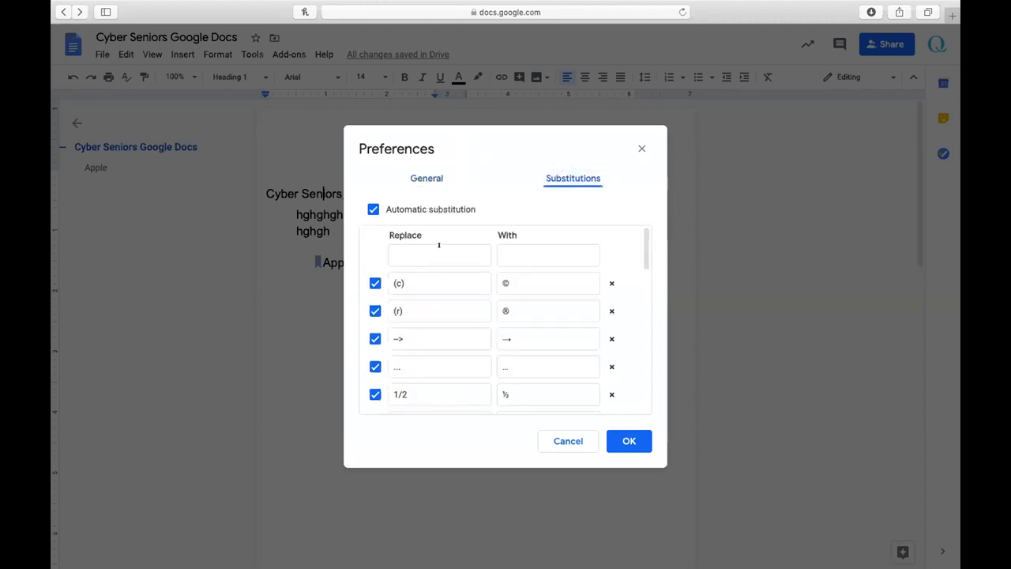
{"action": "scroll", "coordinate": [418, 252], "scroll_direction": "down", "scroll_amount": 10}
{"action": "scroll", "coordinate": [427, 256], "scroll_direction": "up", "scroll_amount": 10}
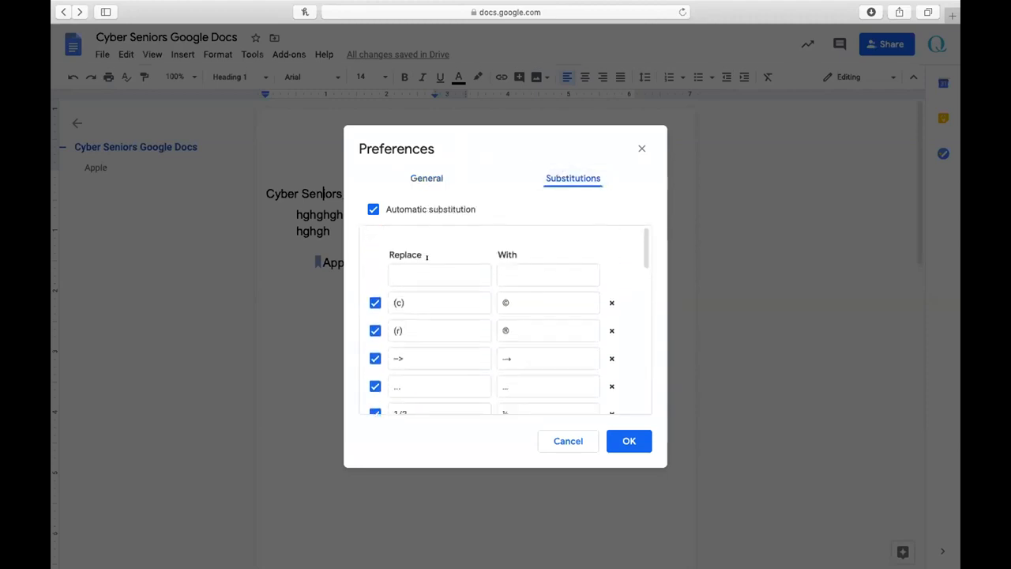
{"action": "left_click", "coordinate": [411, 177]}
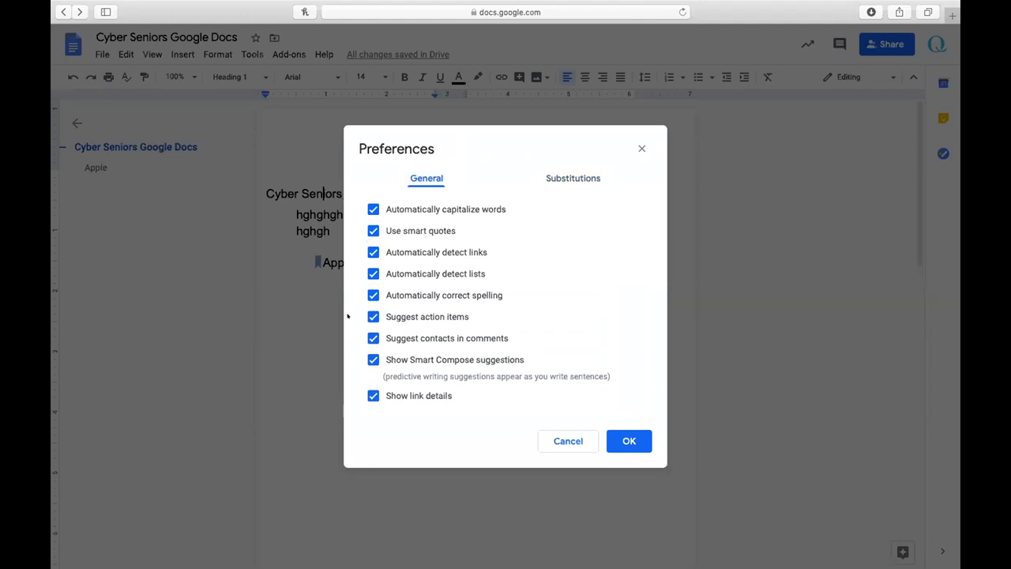
{"action": "left_click", "coordinate": [626, 440]}
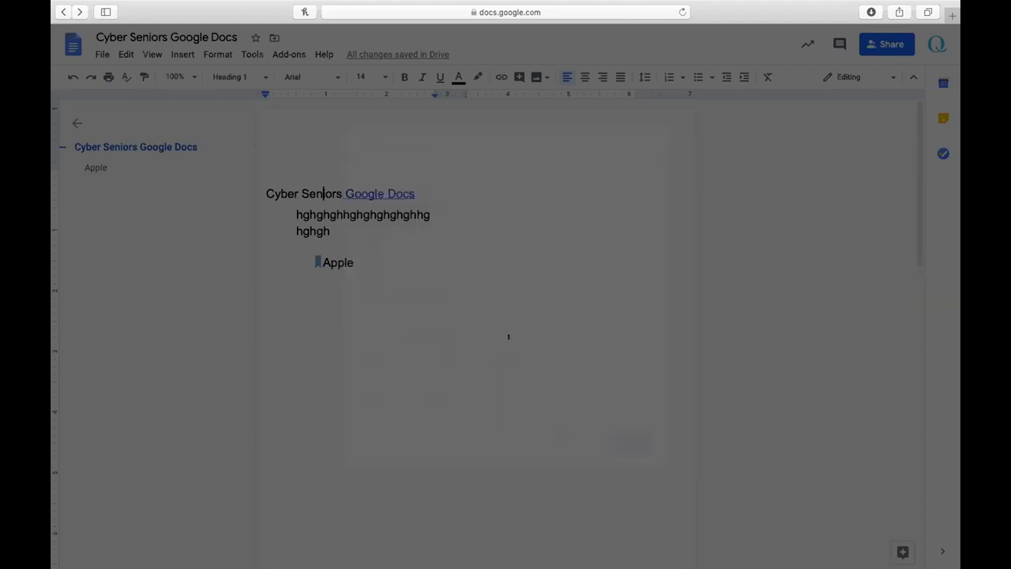
Review the accessibility settings for screen reader, braille and collaborator announcements, and cancel without changes
{"action": "left_click", "coordinate": [250, 55]}
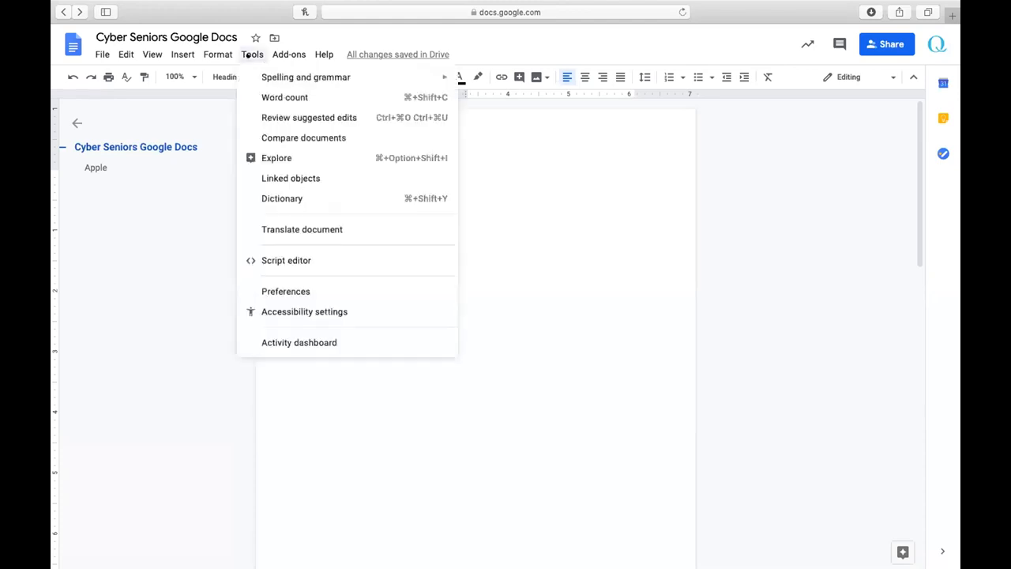
{"action": "left_click", "coordinate": [319, 311]}
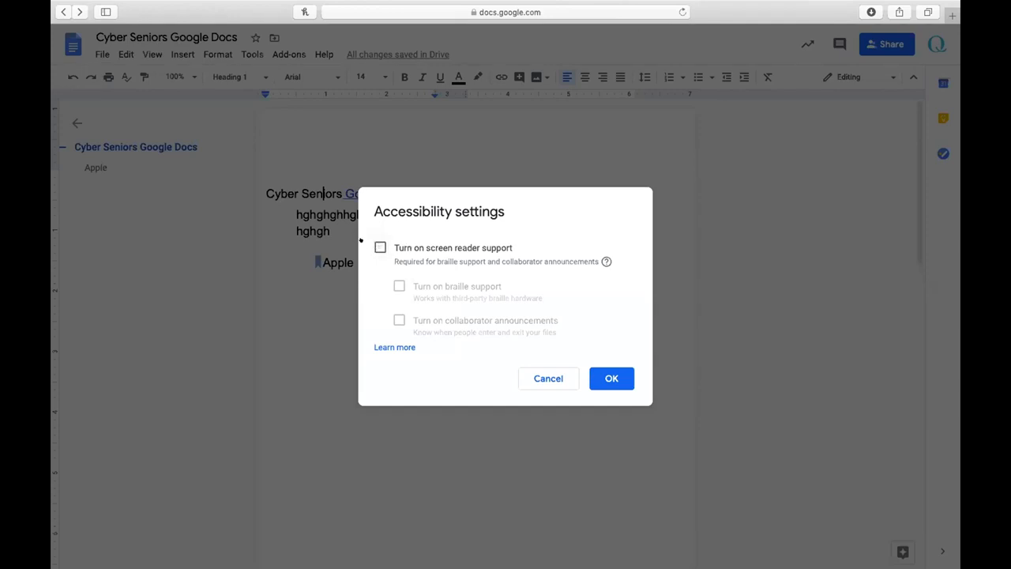
{"action": "left_click", "coordinate": [532, 378]}
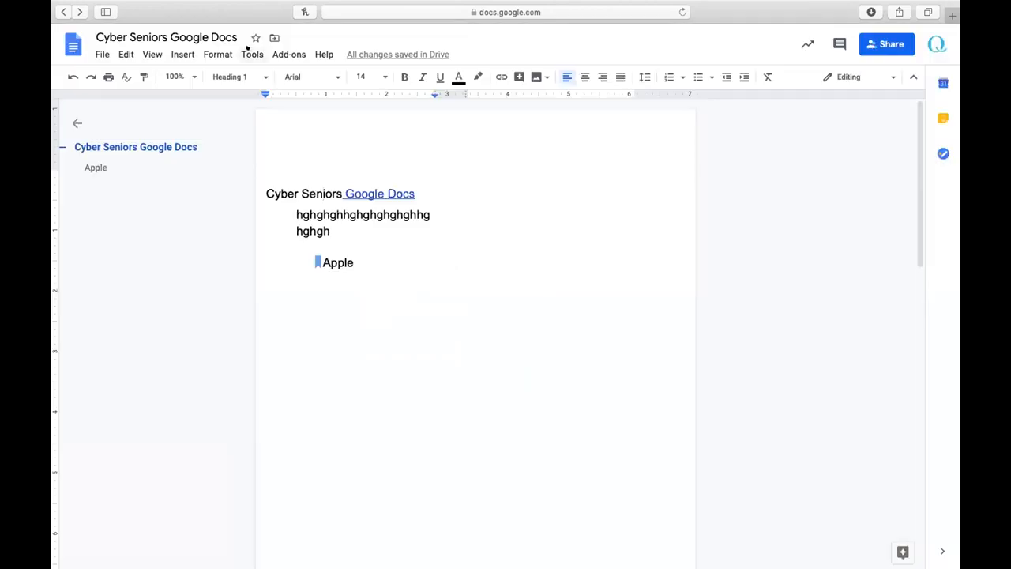
Review the document's activity dashboard, including viewers, viewer trend, comment trend and sharing history, and close it
{"action": "left_click", "coordinate": [251, 54]}
{"action": "left_click", "coordinate": [328, 339]}
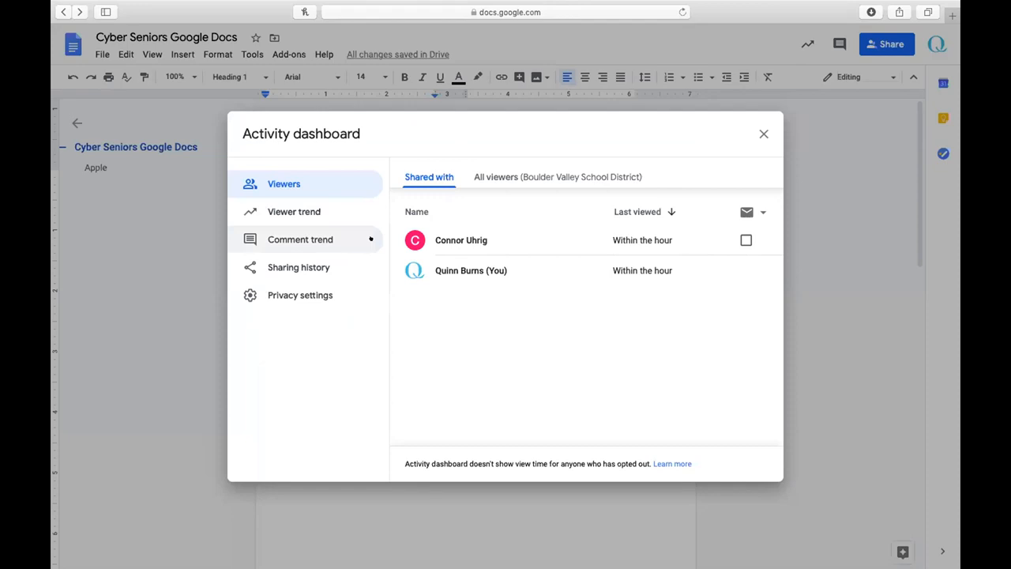
{"action": "left_click", "coordinate": [308, 210]}
{"action": "left_click", "coordinate": [298, 239]}
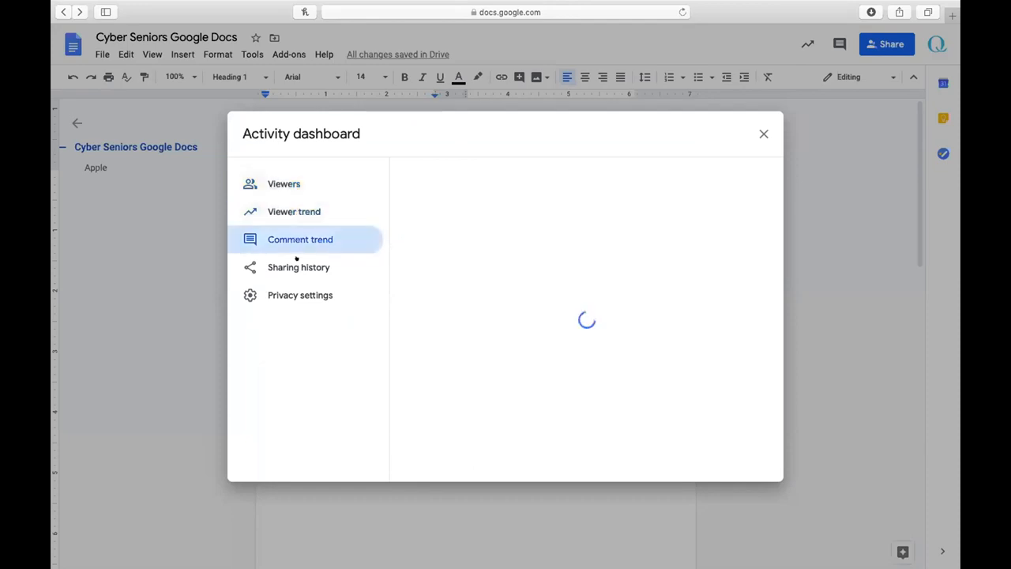
{"action": "left_click", "coordinate": [298, 267]}
{"action": "left_click", "coordinate": [763, 133]}
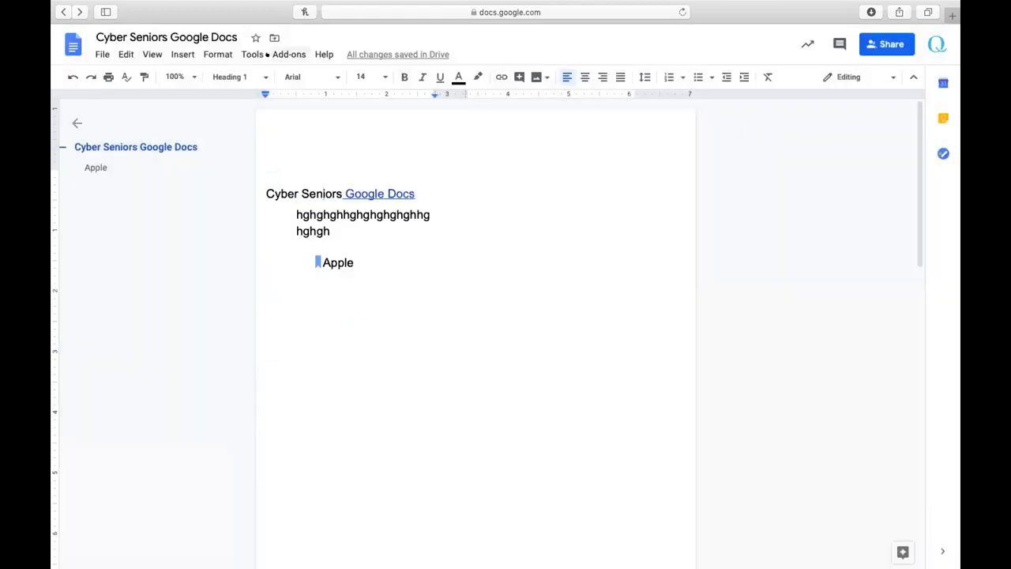
Check the available add-on options and read through the keyboard shortcuts reference from text formatting to the editing shortcuts
{"action": "left_click", "coordinate": [279, 49]}
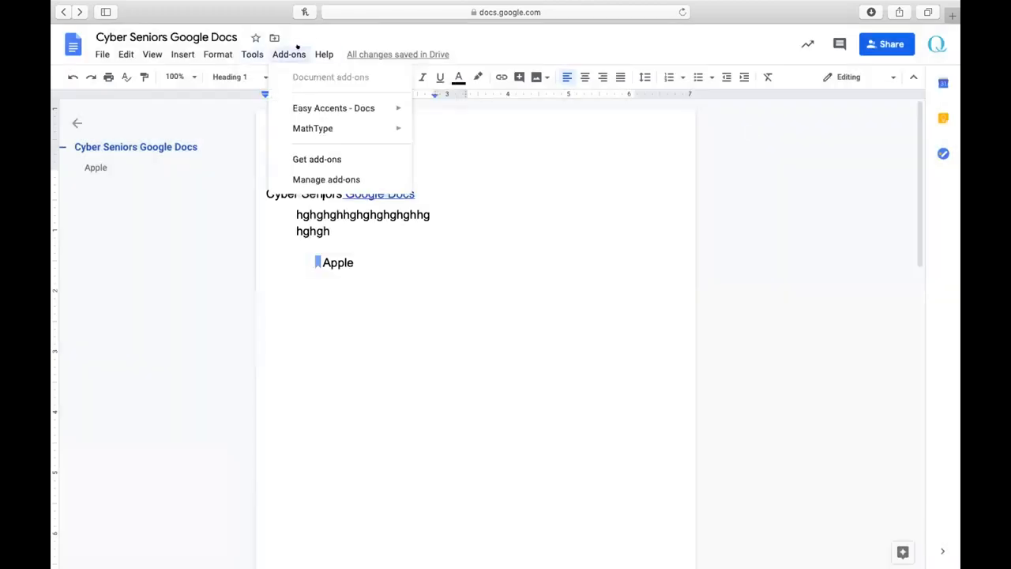
{"action": "mouse_move", "coordinate": [317, 48]}
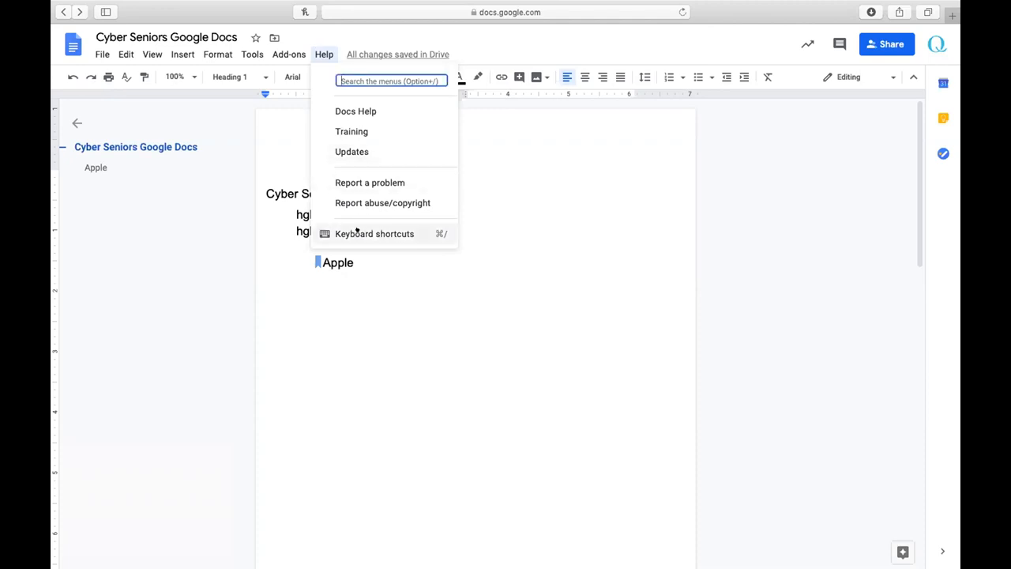
{"action": "left_click", "coordinate": [357, 230]}
{"action": "scroll", "coordinate": [497, 357], "scroll_direction": "down", "scroll_amount": 3}
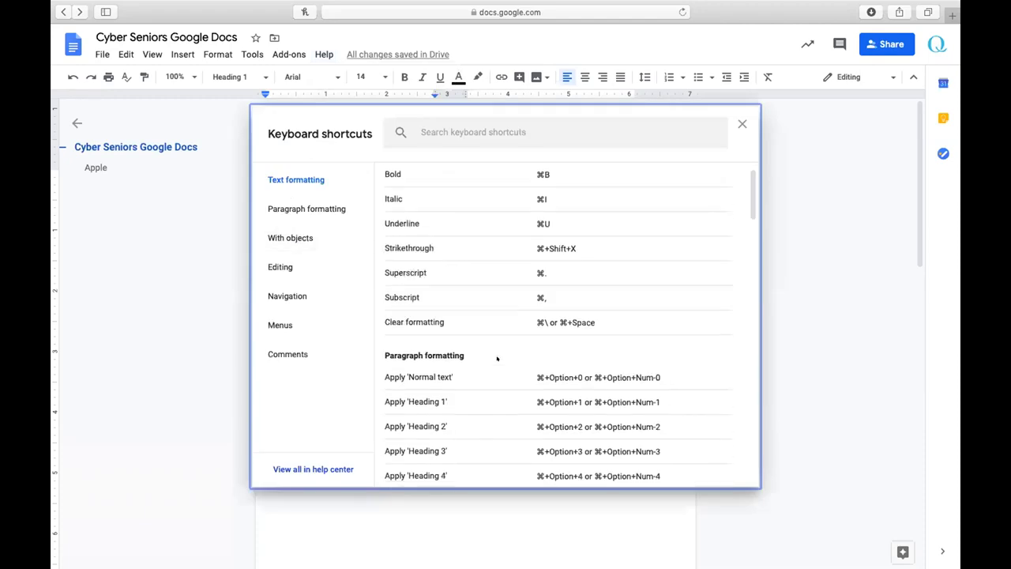
{"action": "scroll", "coordinate": [497, 359], "scroll_direction": "down", "scroll_amount": 10}
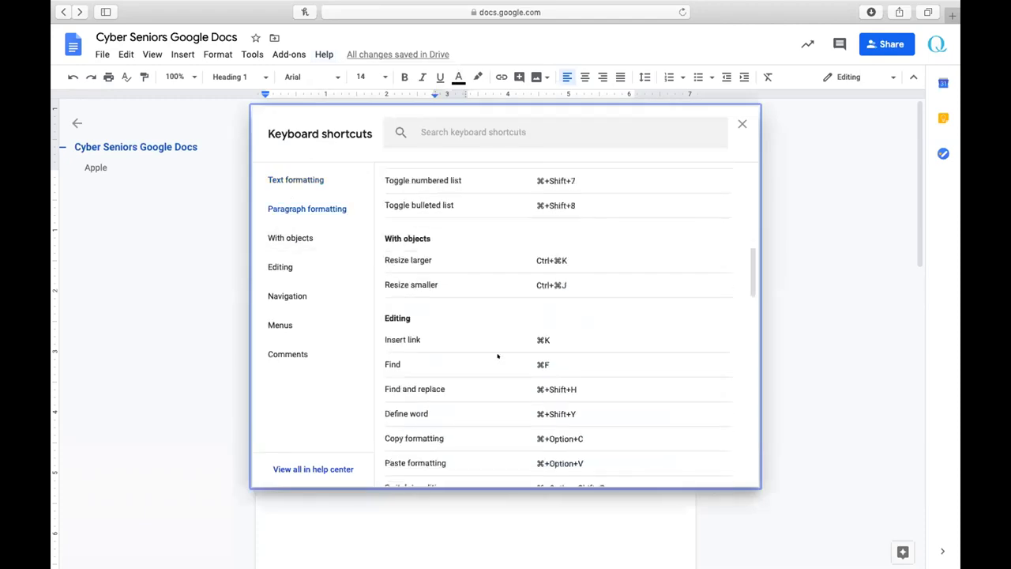
{"action": "scroll", "coordinate": [497, 357], "scroll_direction": "down", "scroll_amount": 5}
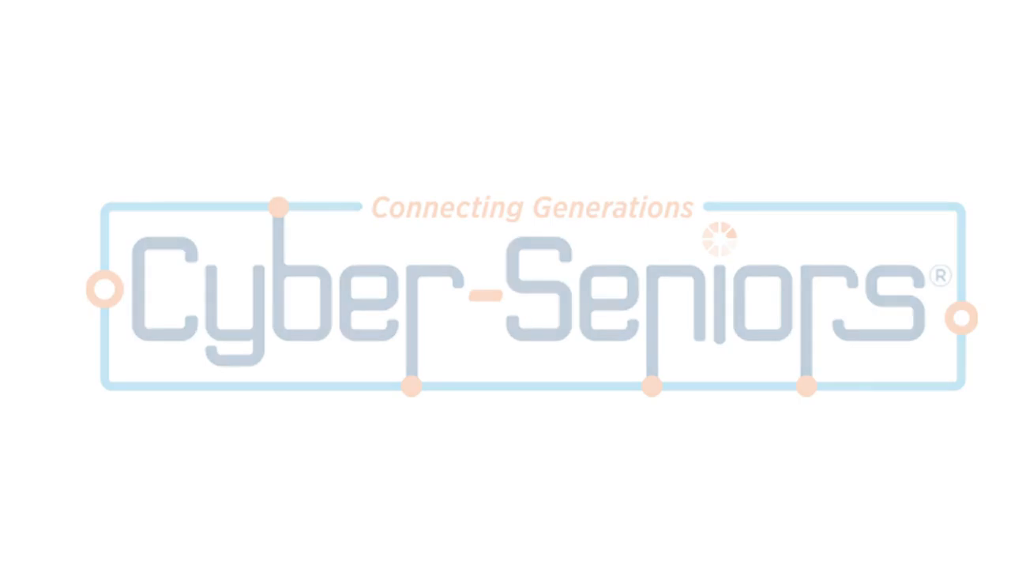